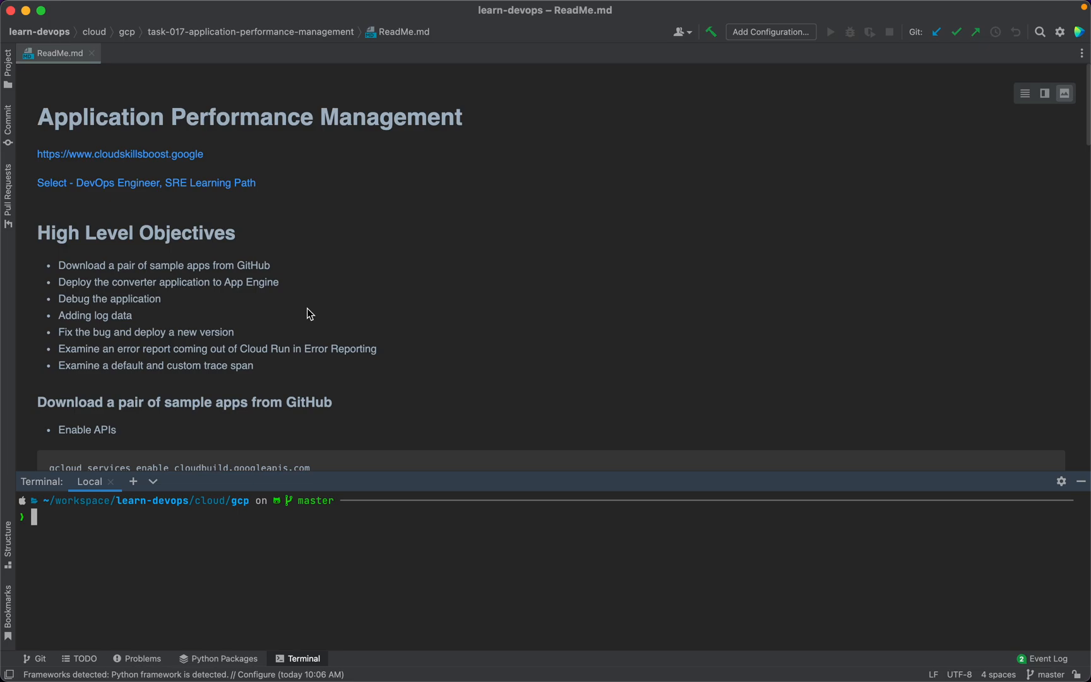
Run the ReadMe's gcloud commands enabling cloudbuild, containerregistry and run.googleapis.com in the Chrome Cloud Shell, and authorize its credential use
scroll(308, 309, "down", 5)
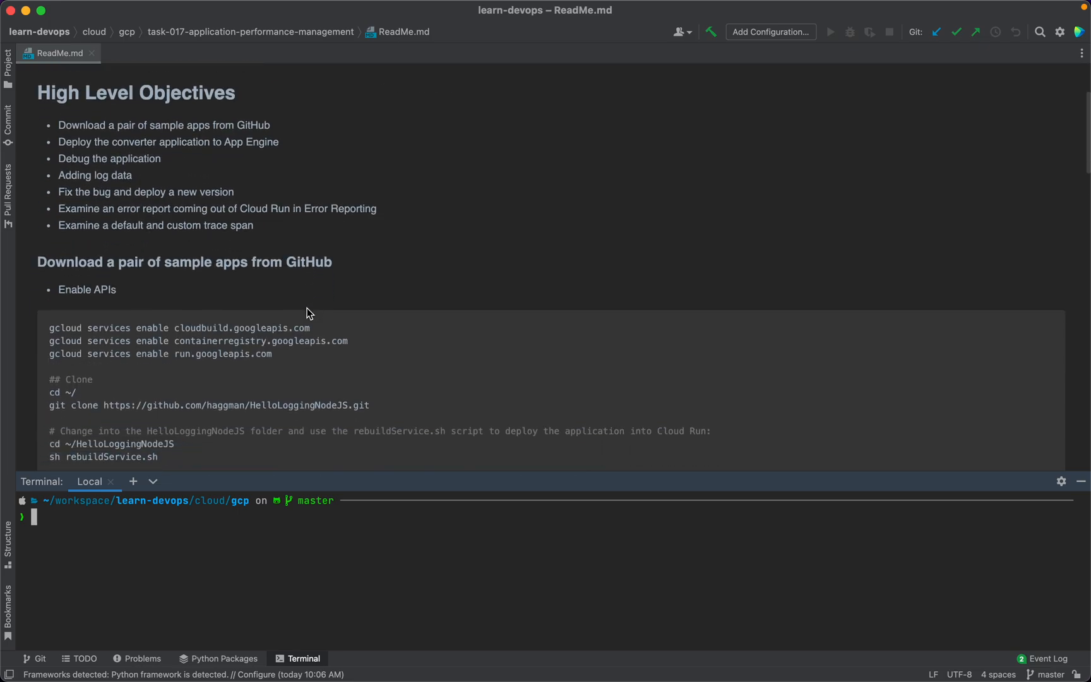
left_click(277, 353)
left_click_drag(276, 352, 51, 324)
key("super+c")
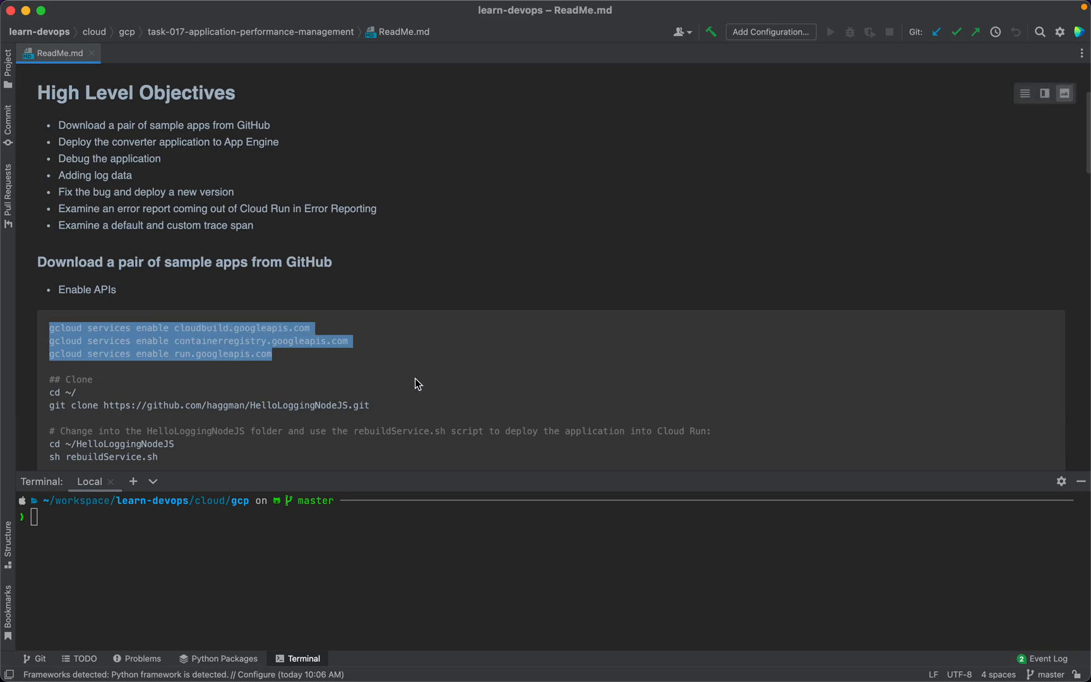
key("super+Tab")
key("super+Tab")
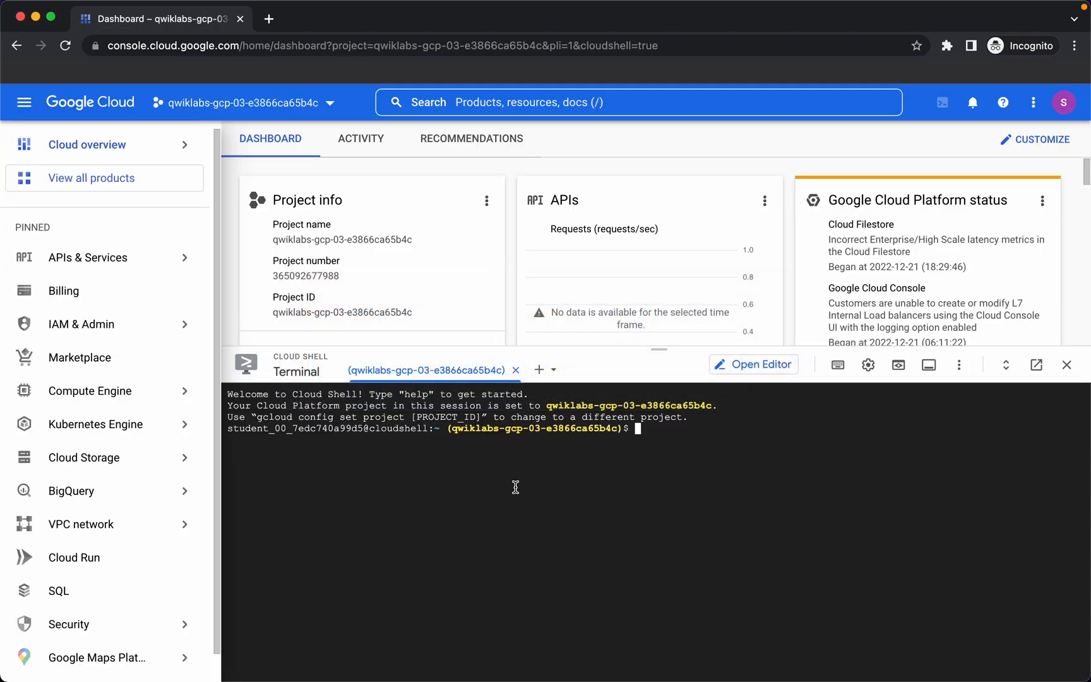
key("super+v")
key("Return")
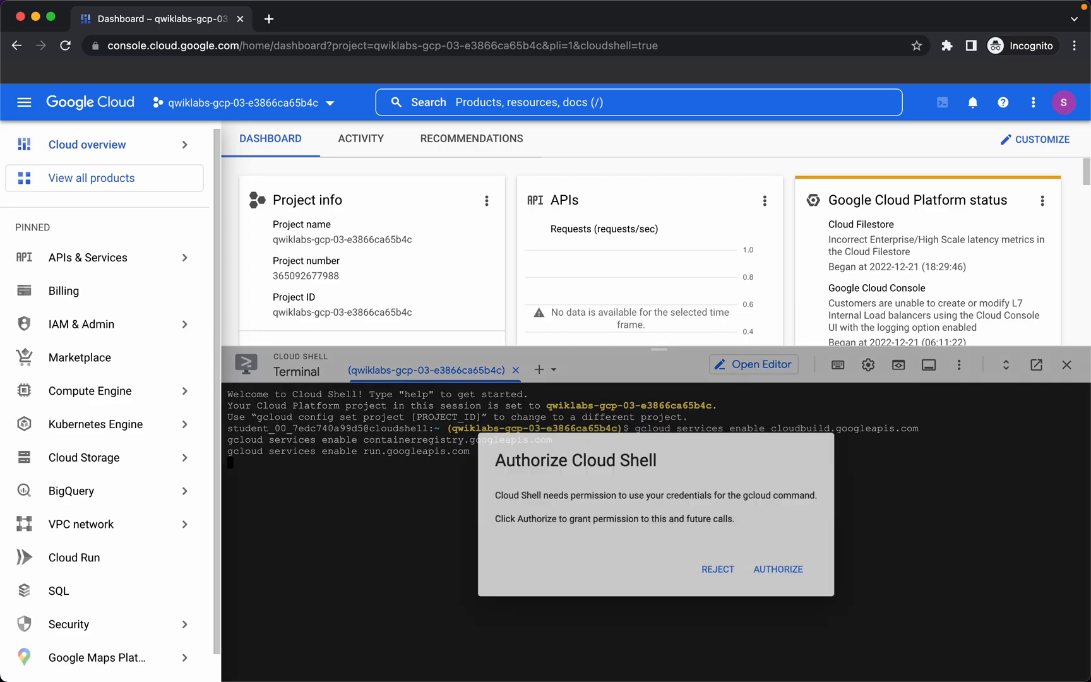
left_click(785, 574)
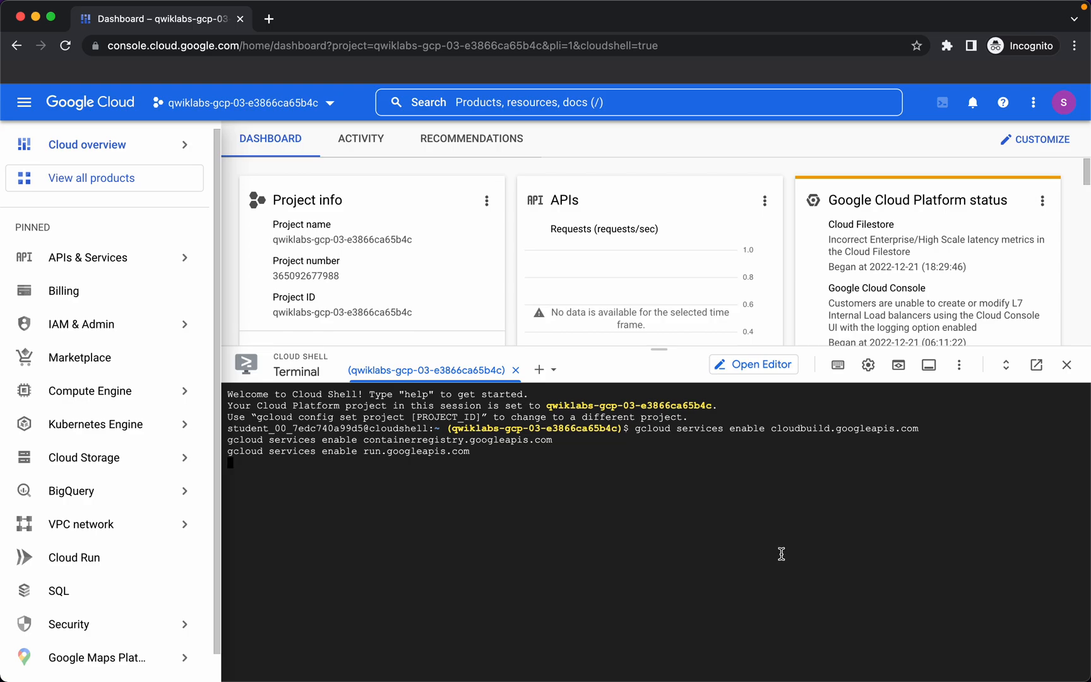
Copy the ReadMe's clone commands and run them in Cloud Shell to clone the HelloLoggingNodeJS repository into the home directory
key("super+Tab")
scroll(414, 330, "down", 3)
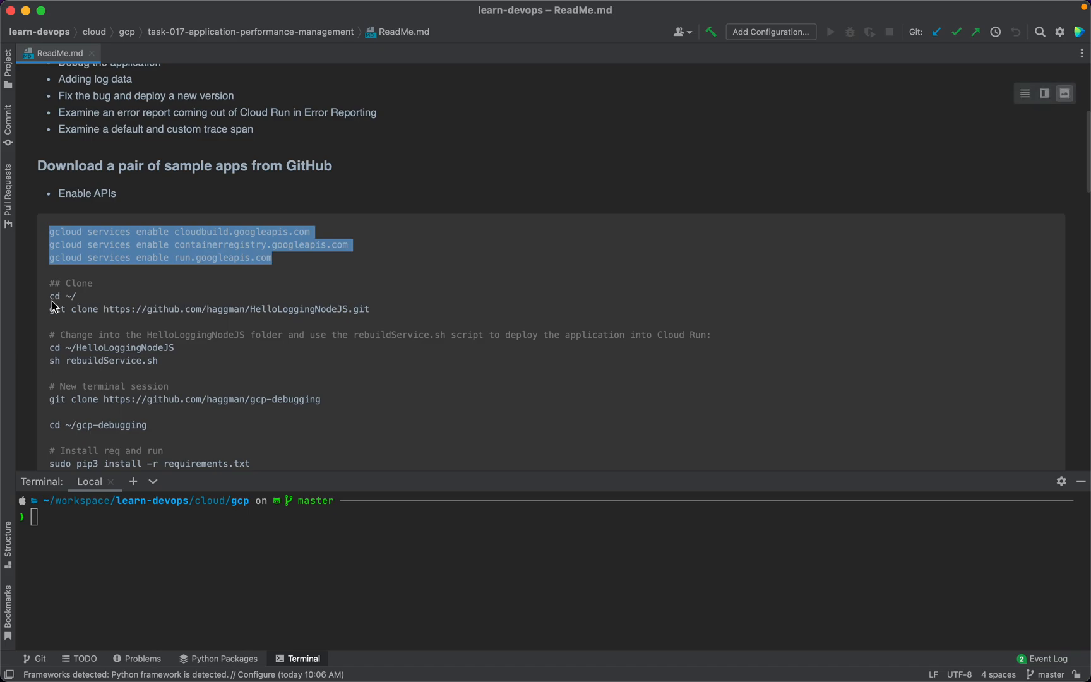
left_click_drag(50, 295, 377, 302)
key("super+c")
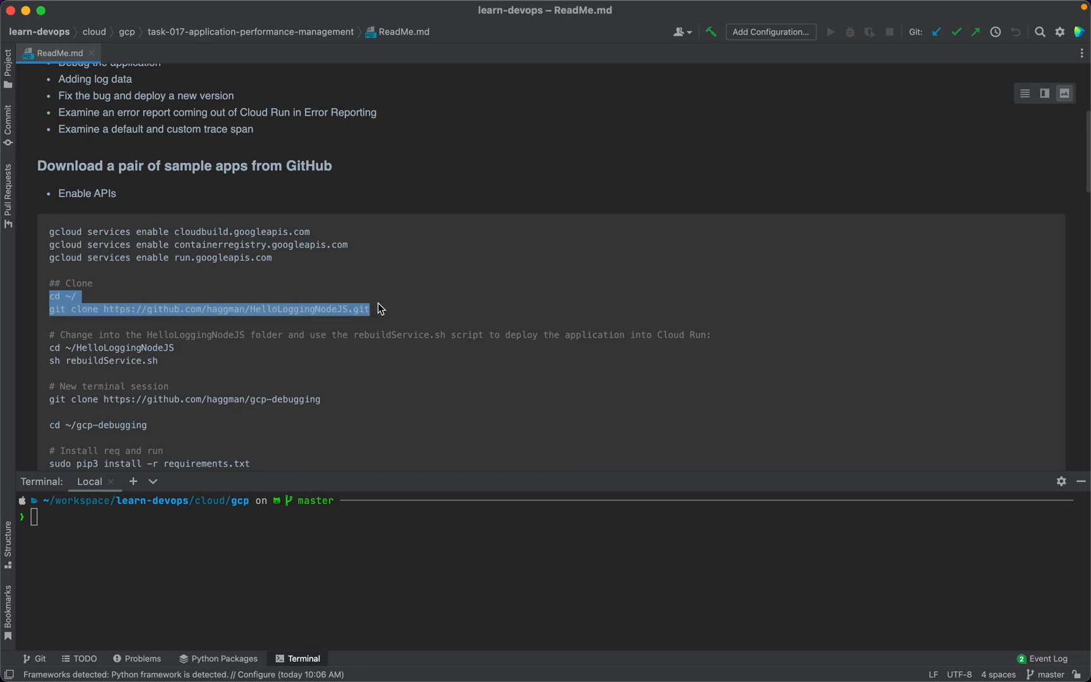
key("super+Tab")
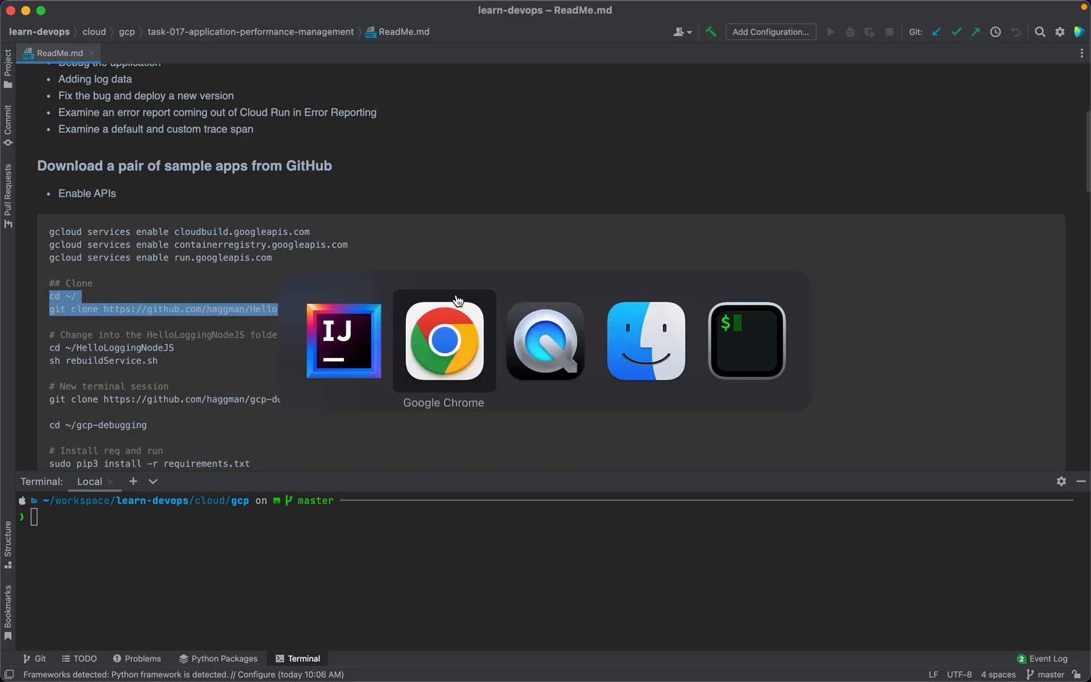
key("super+v")
key("Return")
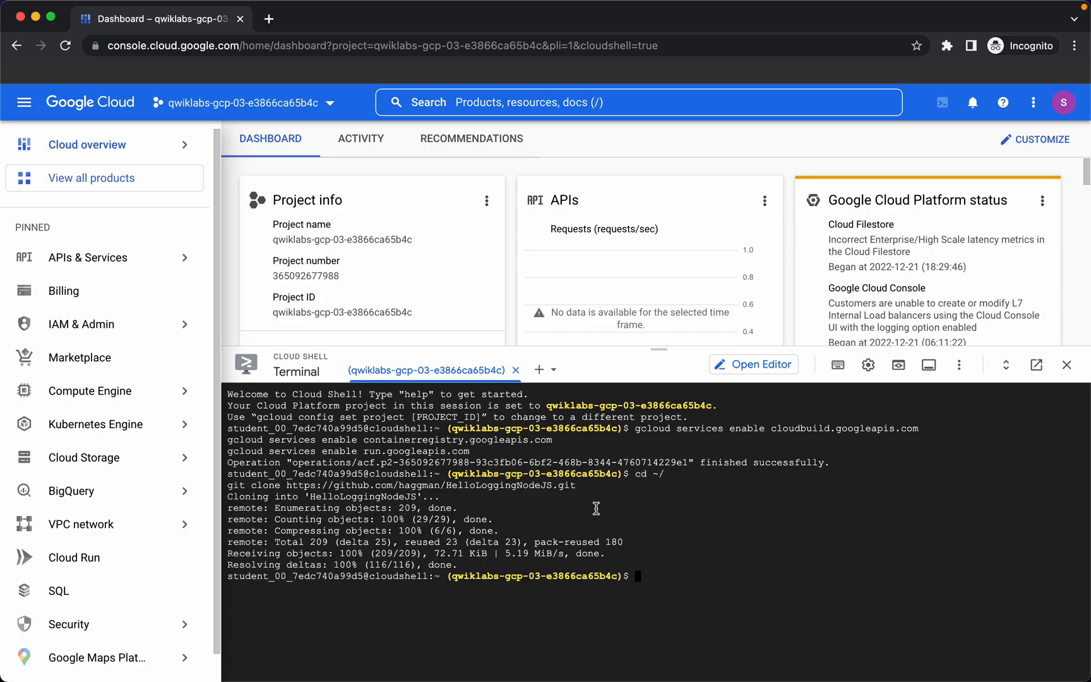
Open the HelloLoggingNodeJS repository page on GitHub, examine its readme.md description, and close the page
left_click(402, 491)
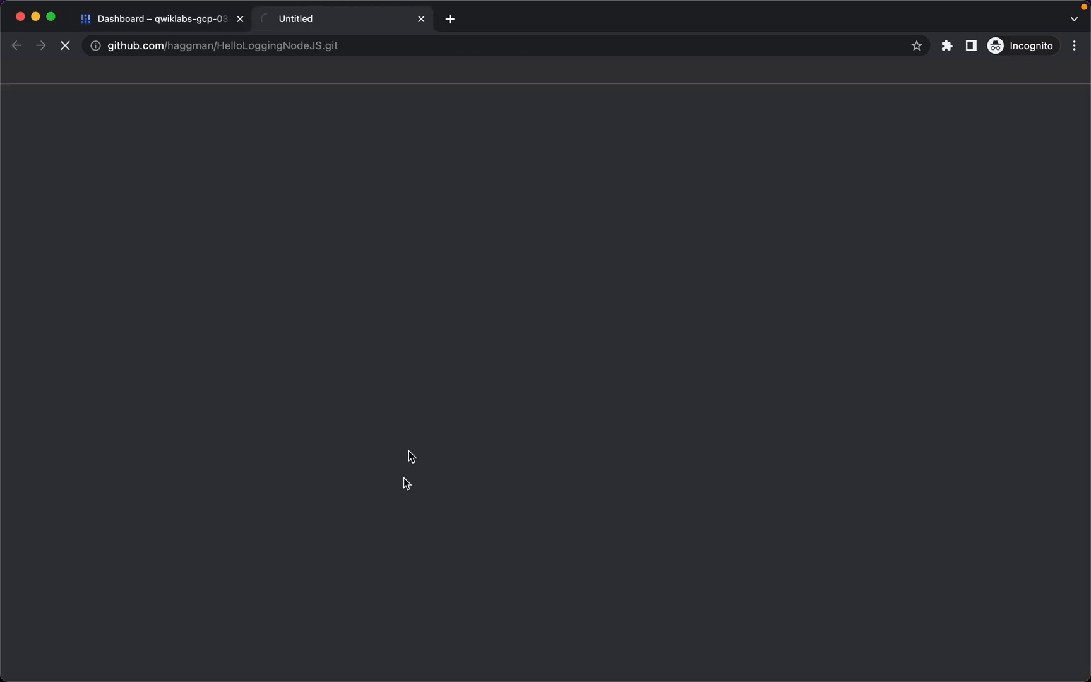
scroll(358, 407, "down", 9)
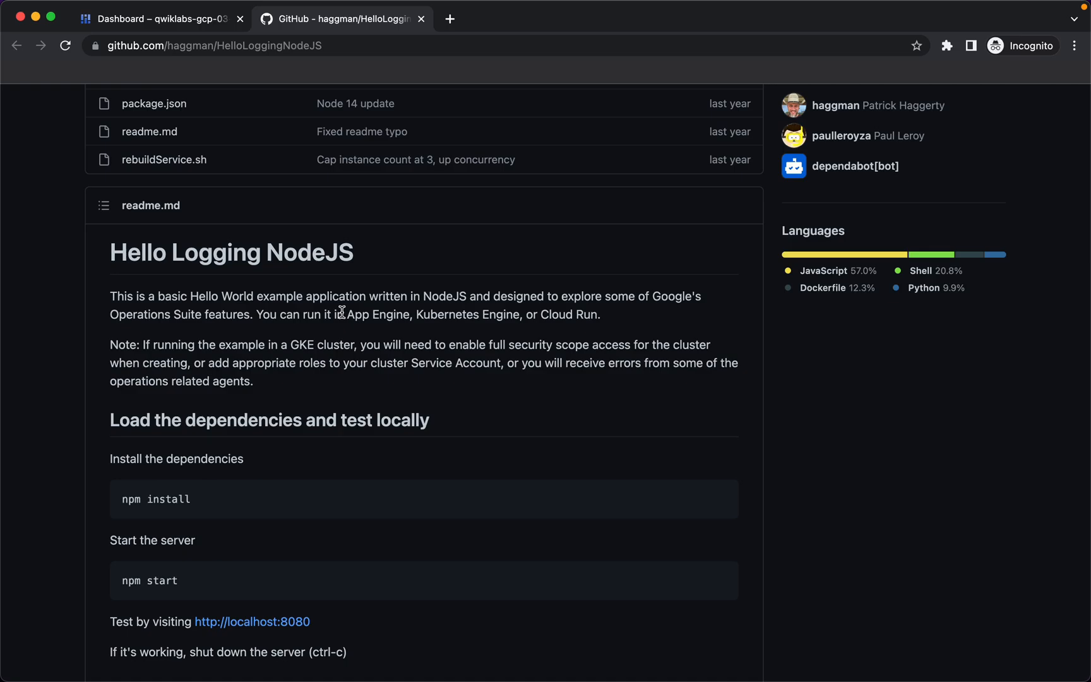
key("super+w")
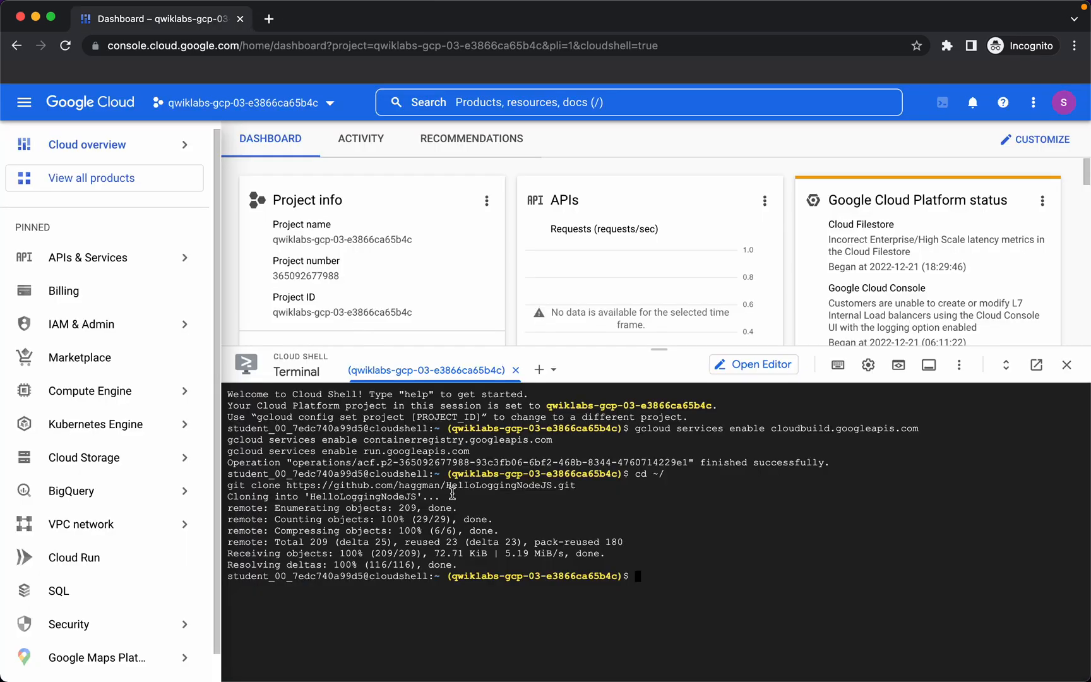
Check the ReadMe's next commands, list the home directory in Cloud Shell, and change into the HelloLoggingNodeJS folder
key("super+Tab")
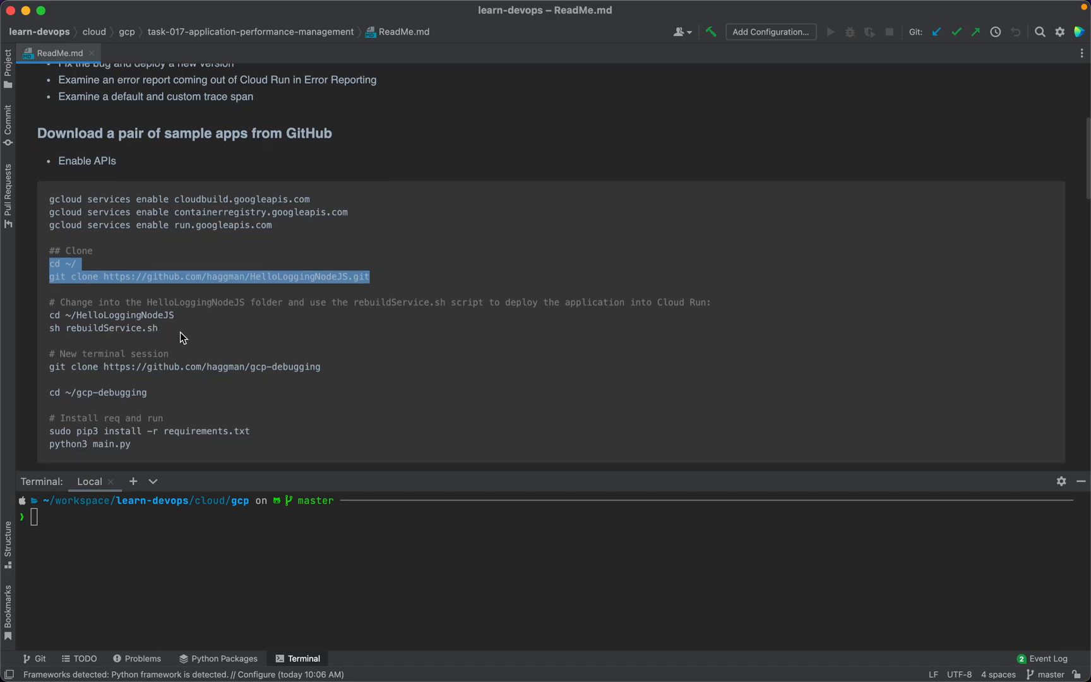
key("super+Tab")
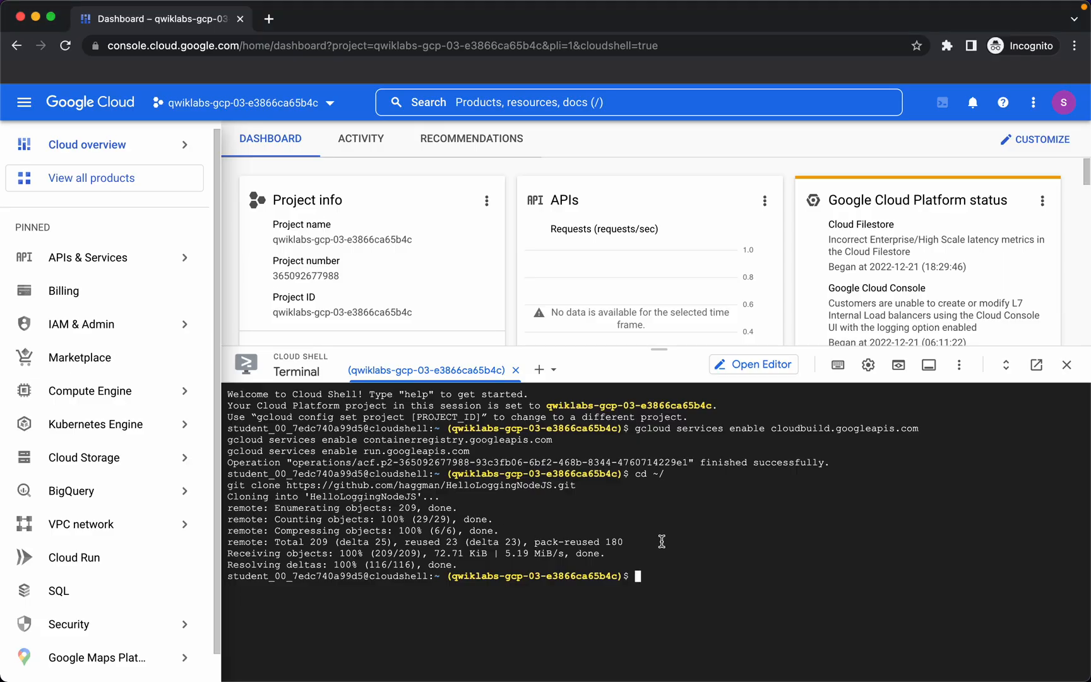
type("ls")
key("Return")
type("cd Hel")
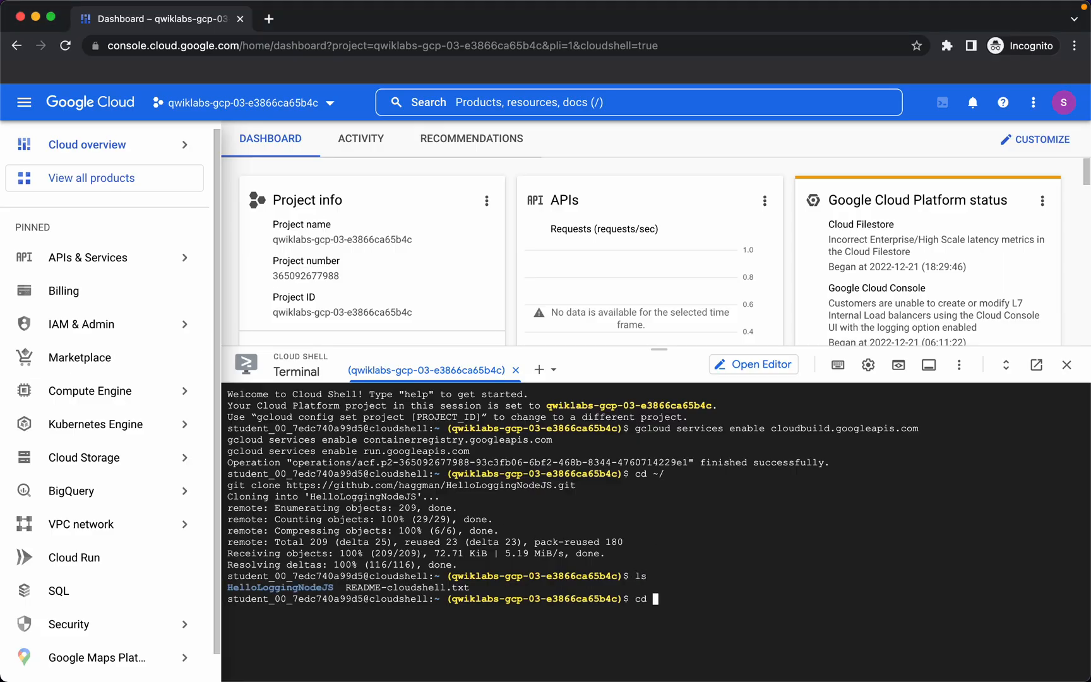
key("Tab")
key("Return")
Clear the terminal, list the HelloLoggingNodeJS files, and deploy the application to Cloud Run with sh rebuildService.sh
type("clear")
key("Return")
type("ls")
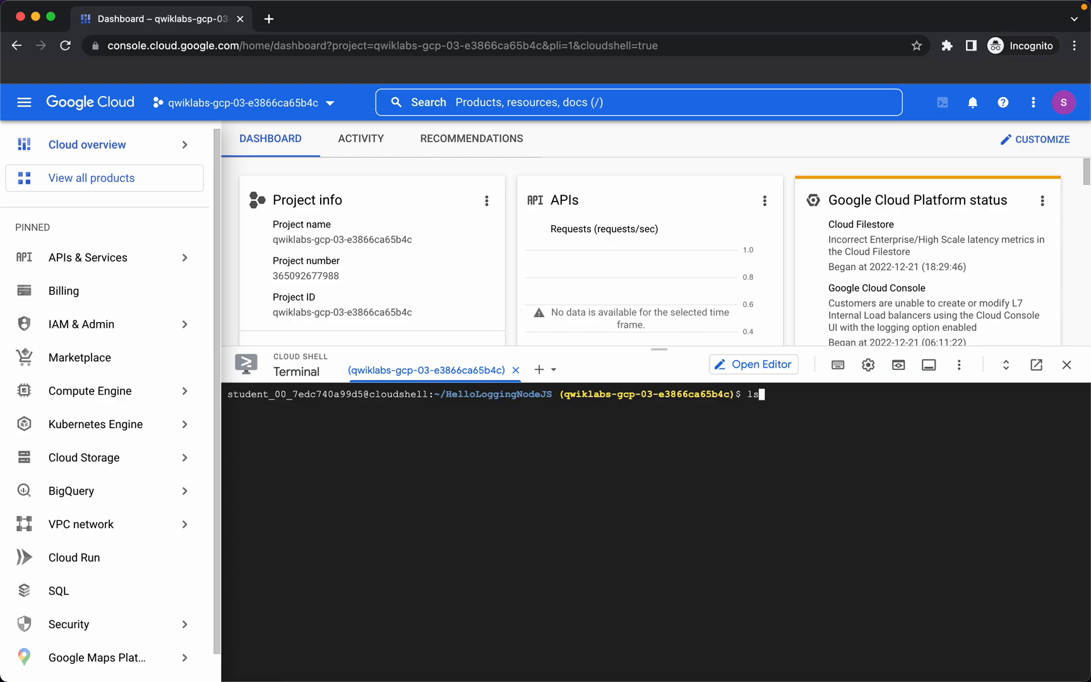
key("Return")
type("sh rebuildService.sh")
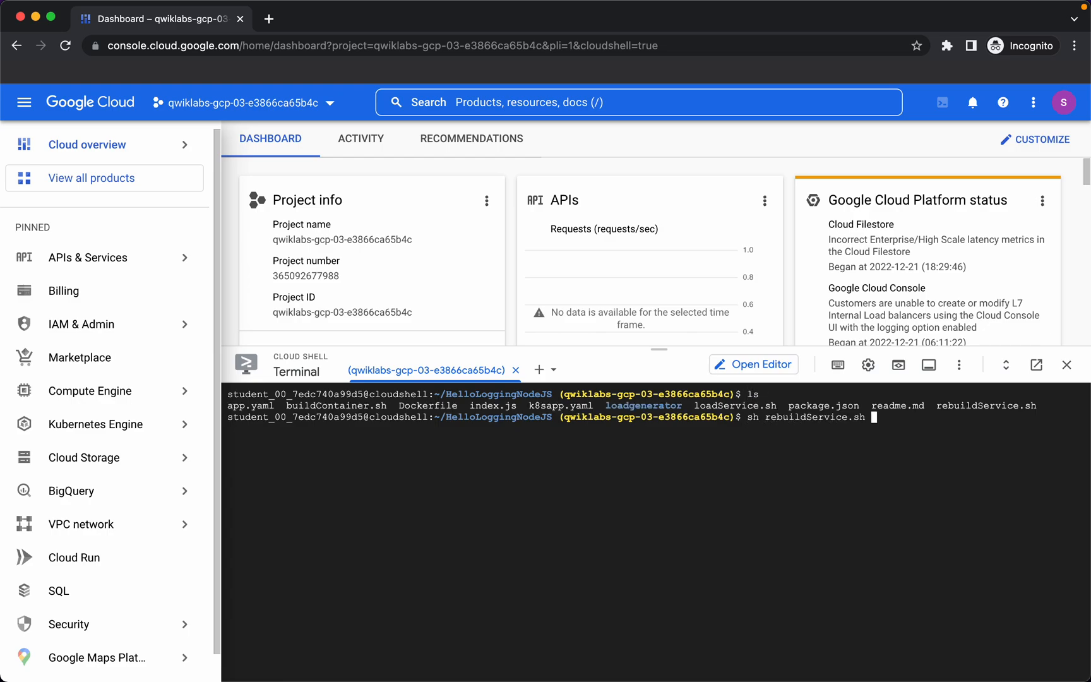
key("Return")
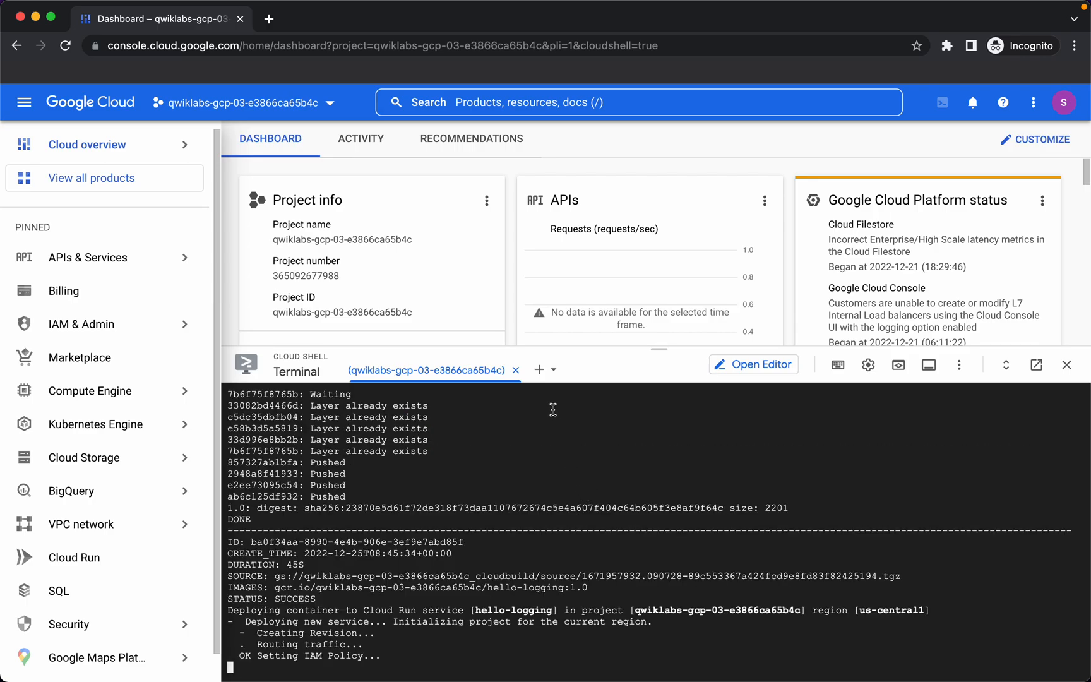
Start a second Cloud Shell session and clone the gcp-debugging repository there with the git clone command from the ReadMe
left_click(538, 369)
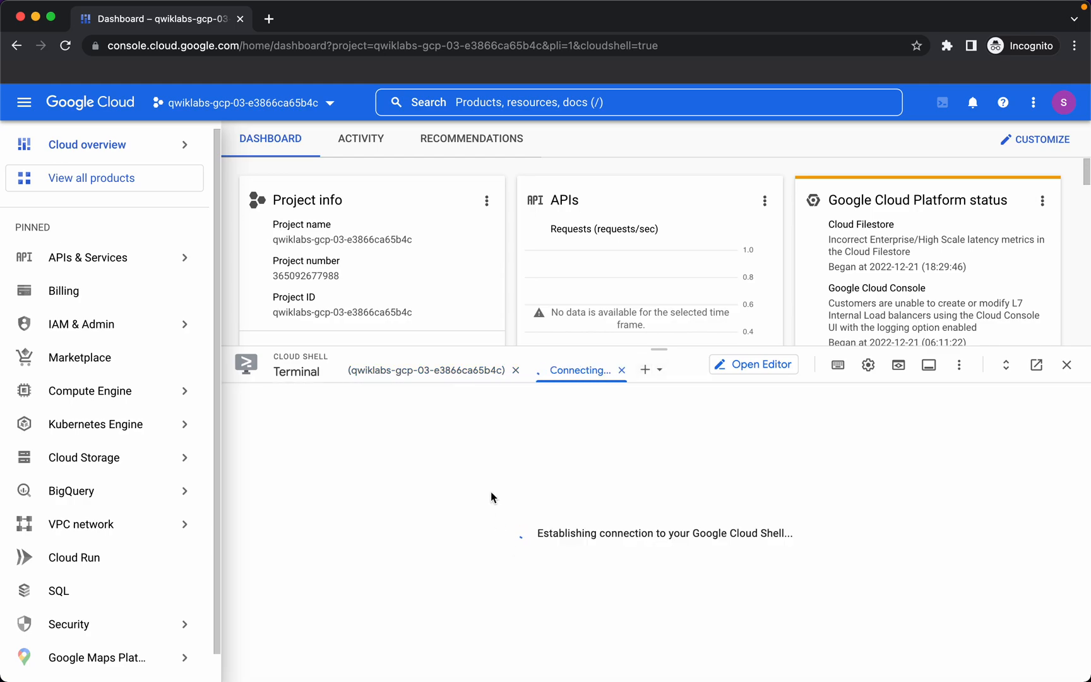
key("super+Tab")
key("super+Tab")
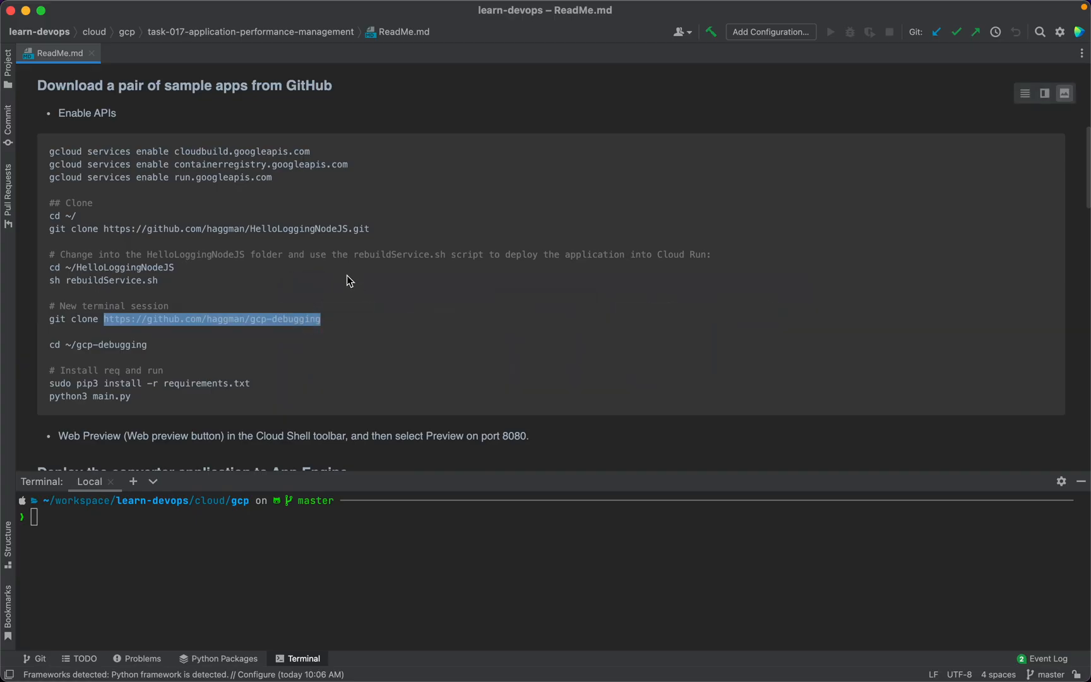
scroll(348, 279, "down", 2)
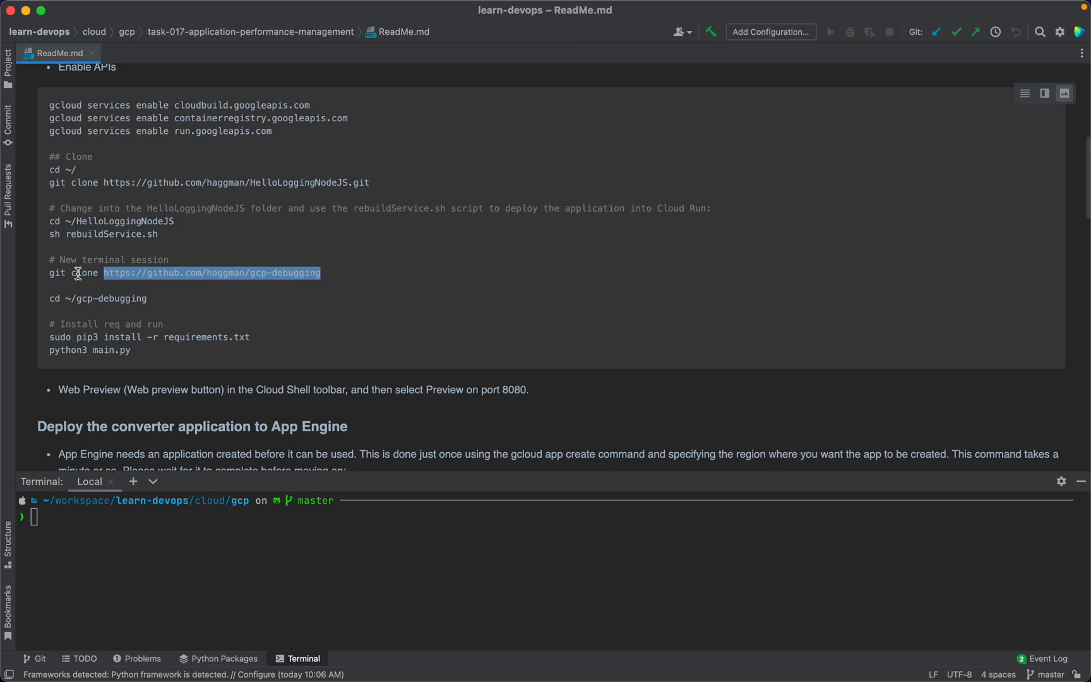
triple_click(78, 273)
key("super+c")
key("super+Tab")
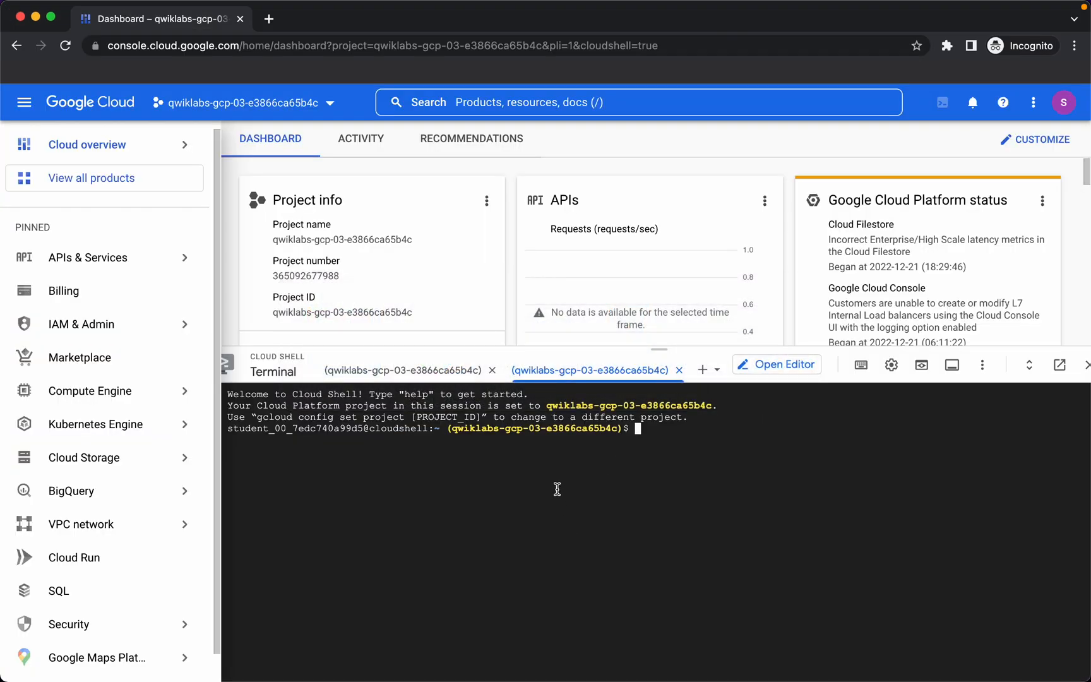
key("super+v")
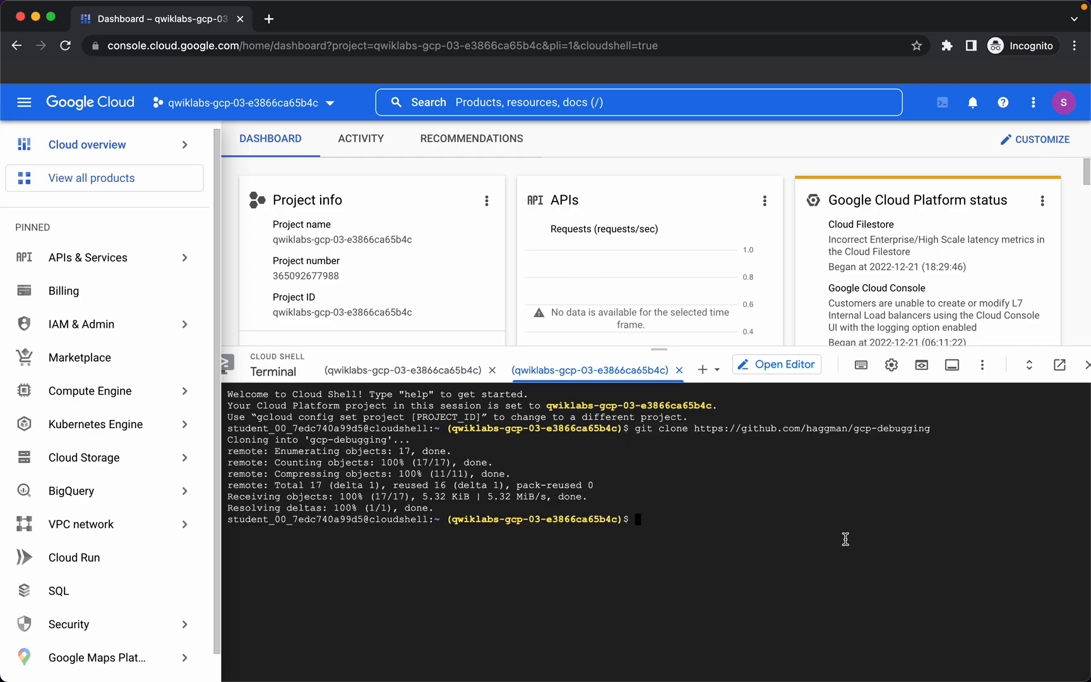
Change into the gcp-debugging folder and run the ReadMe's sudo pip3 install -r requirements.txt command there
key("super+Tab")
scroll(400, 346, "down", 2)
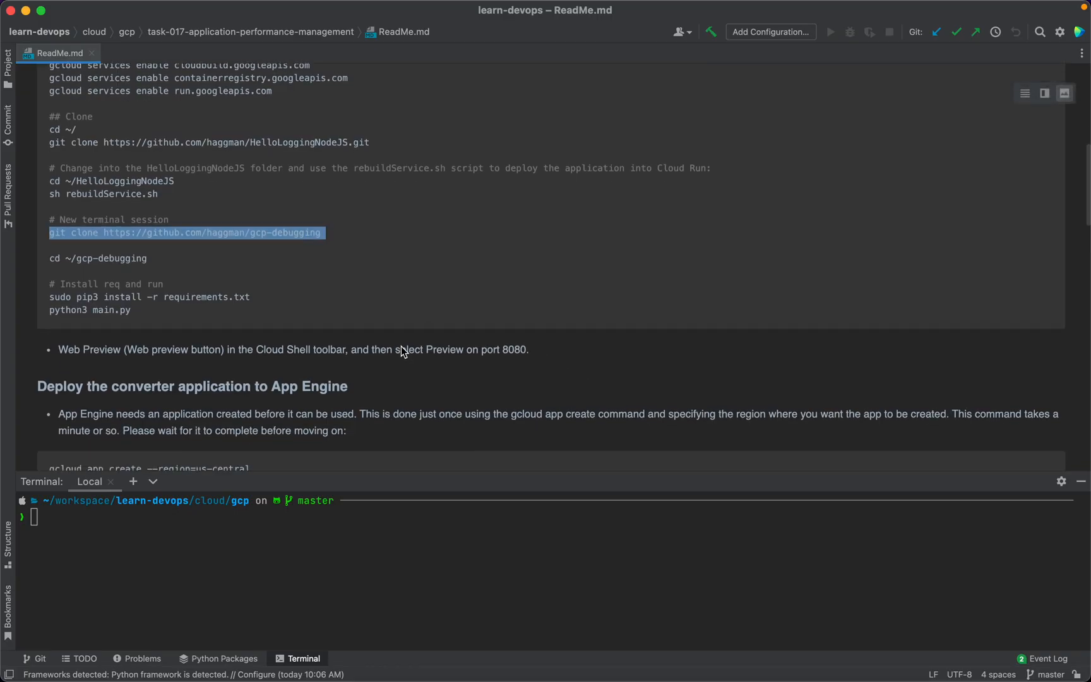
triple_click(100, 297)
key("super+c")
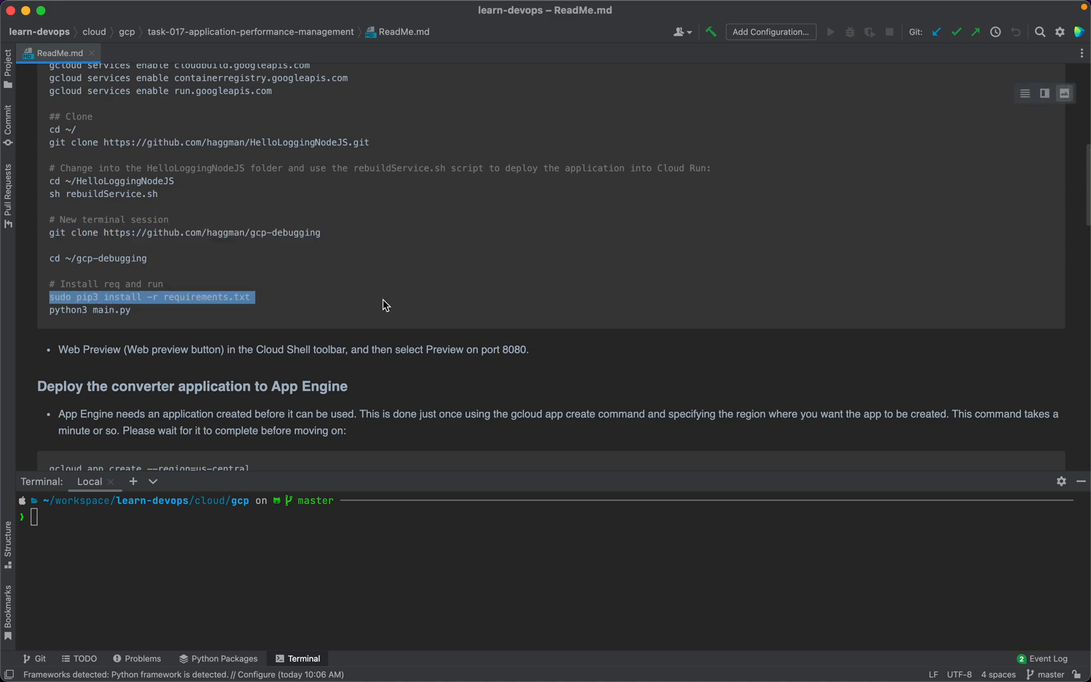
key("super+Tab")
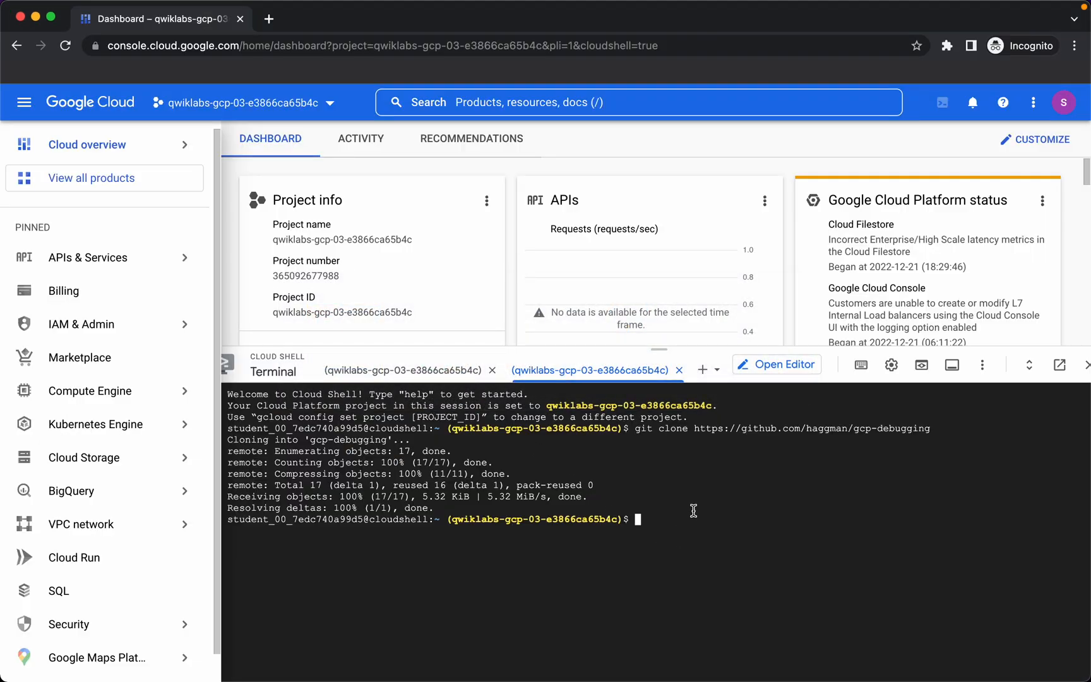
type("ls")
key("Return")
type("cd g")
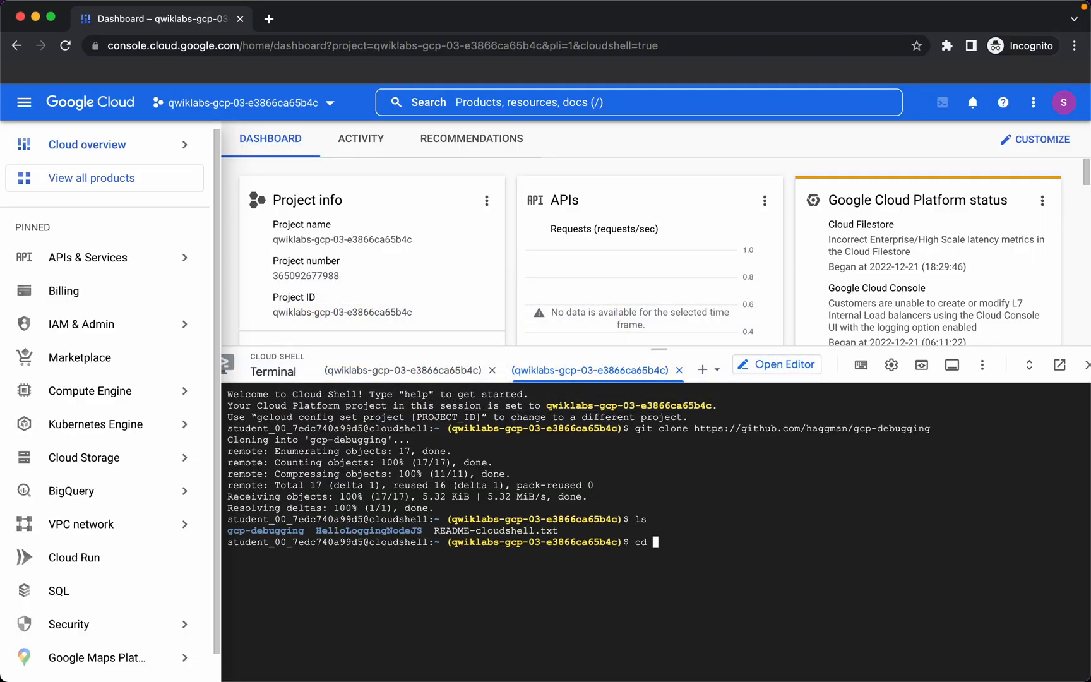
key("Tab")
key("Return")
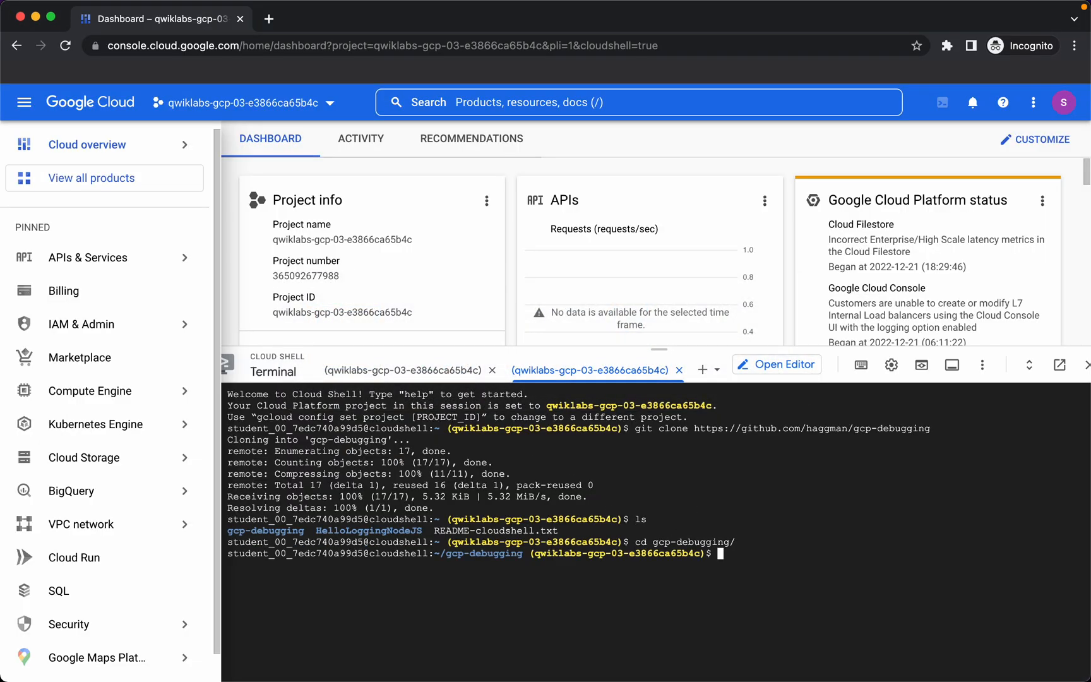
key("super+v")
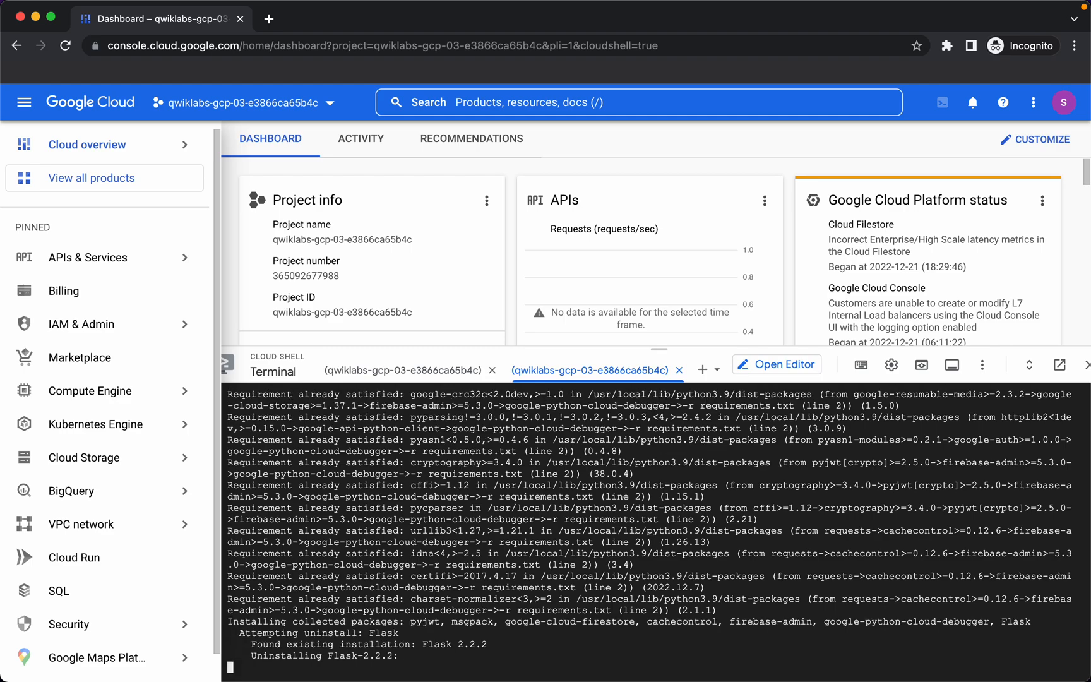
Clear the terminal, list the gcp-debugging files, and start the converter application with python3 main.py
type("clear")
key("Return")
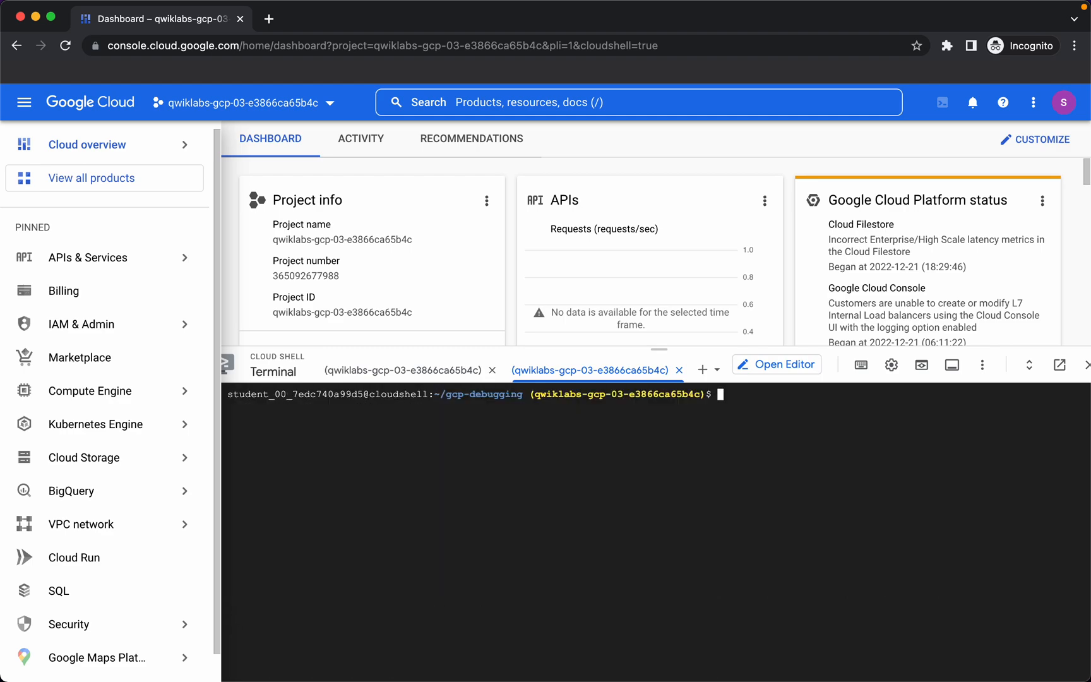
type("ls")
key("Return")
type("pyth")
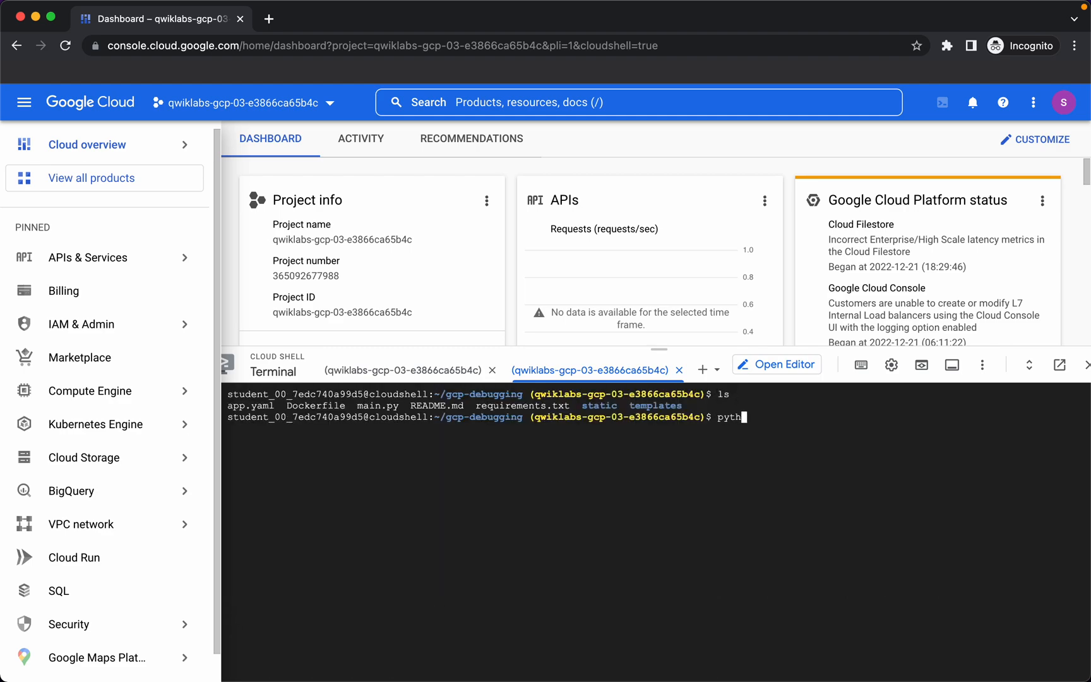
type("on3 main.py")
key("Return")
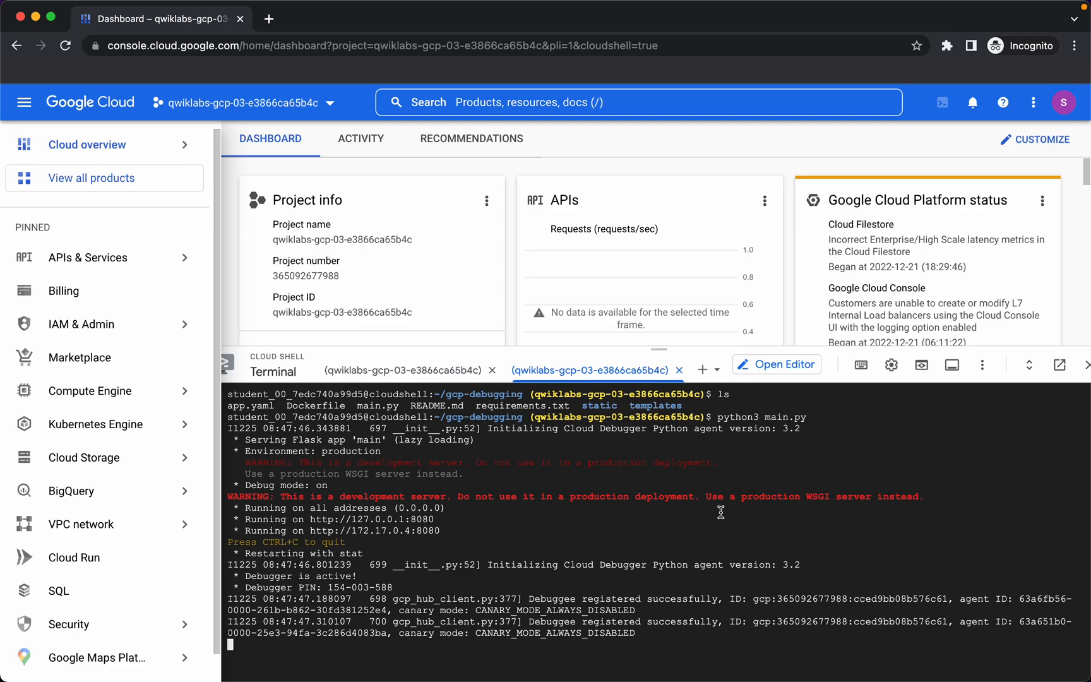
Preview the running application on port 8080 and open its Convert Temp page
left_click(922, 366)
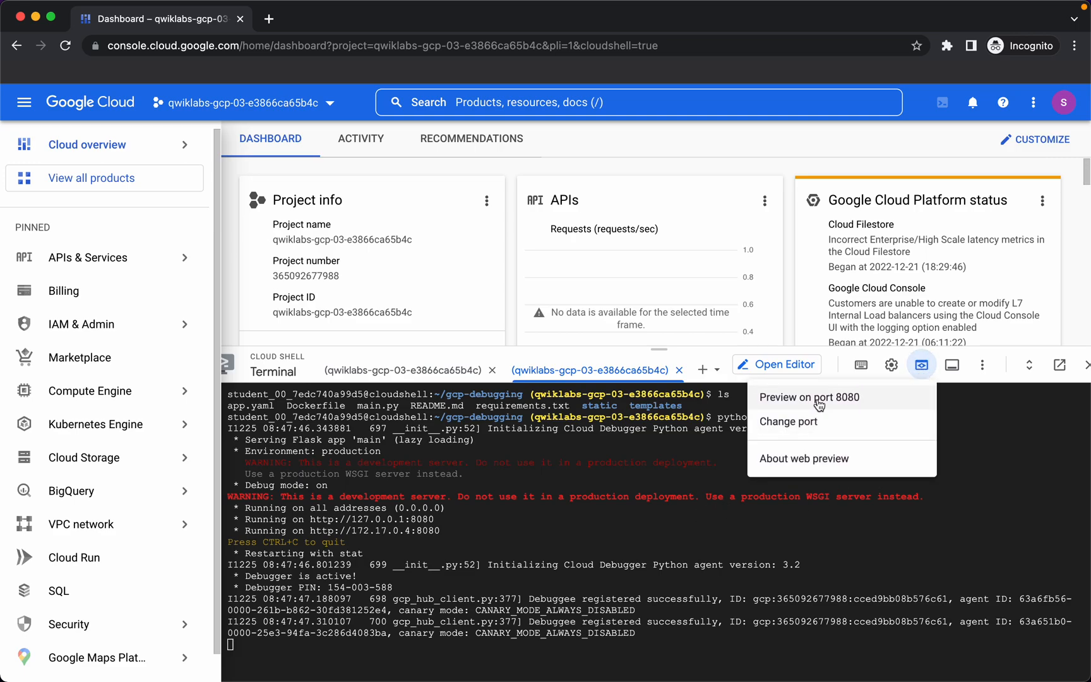
left_click(820, 398)
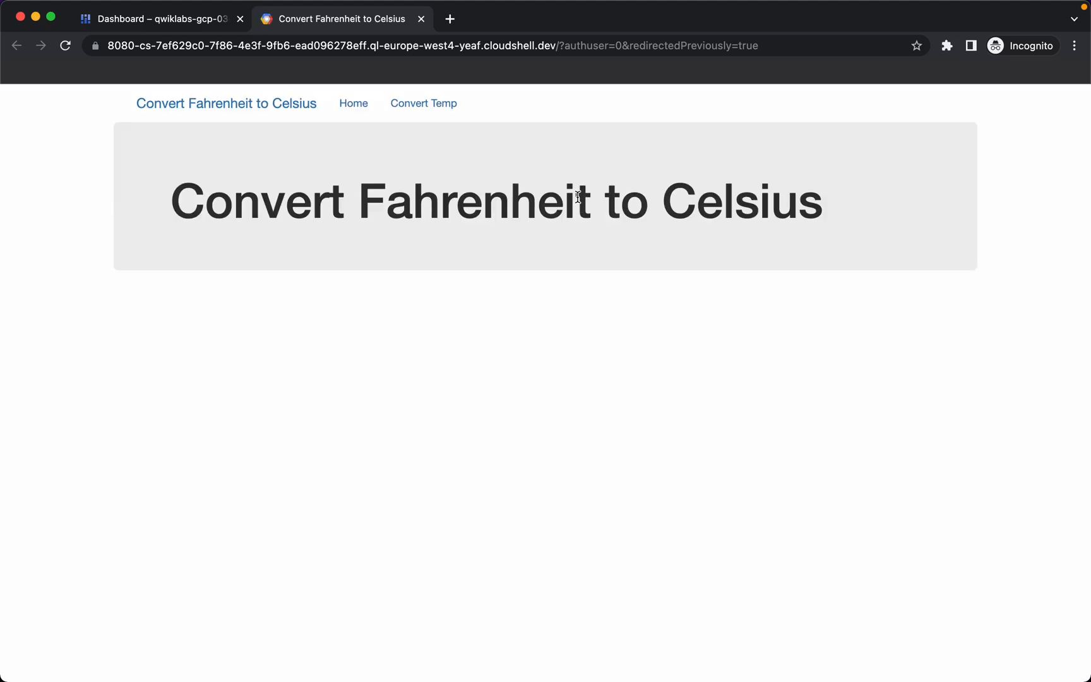
left_click(434, 106)
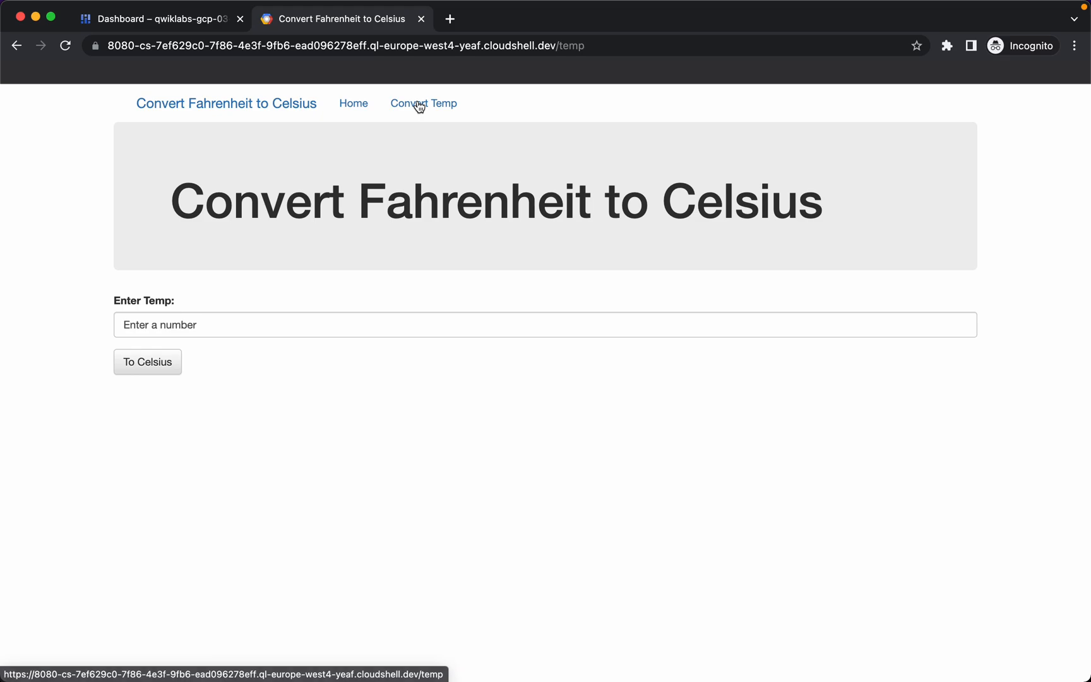
Enter 212 as the temperature on the preview's Convert Temp page and convert it to Celsius
left_click(218, 325)
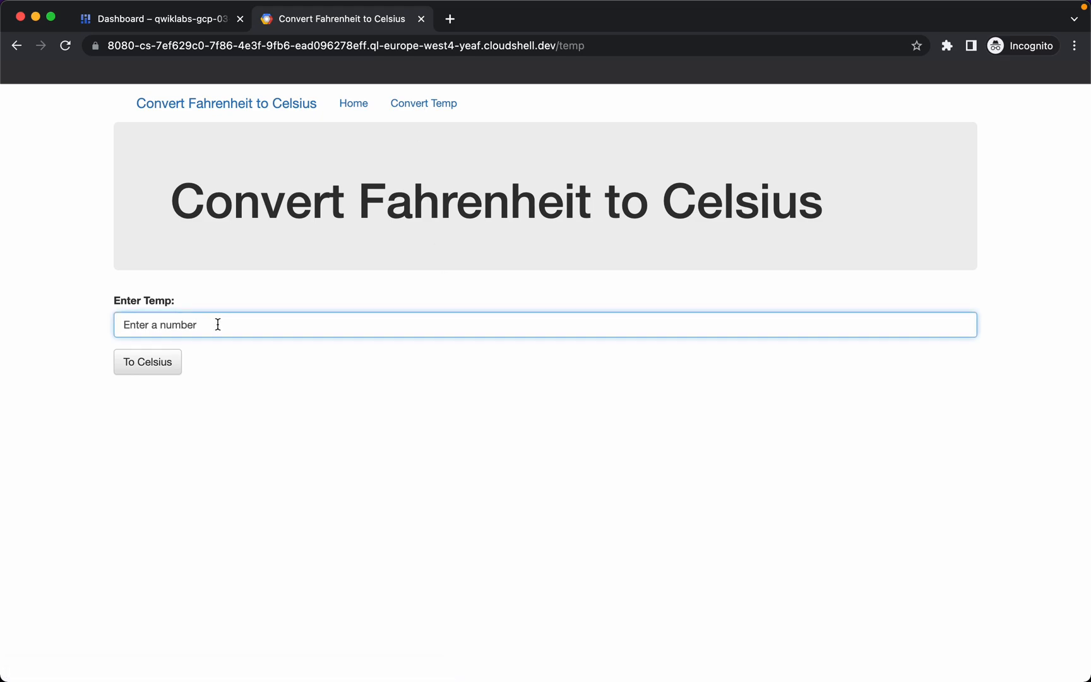
key("super+a")
key("BackSpace")
type("212")
left_click(129, 371)
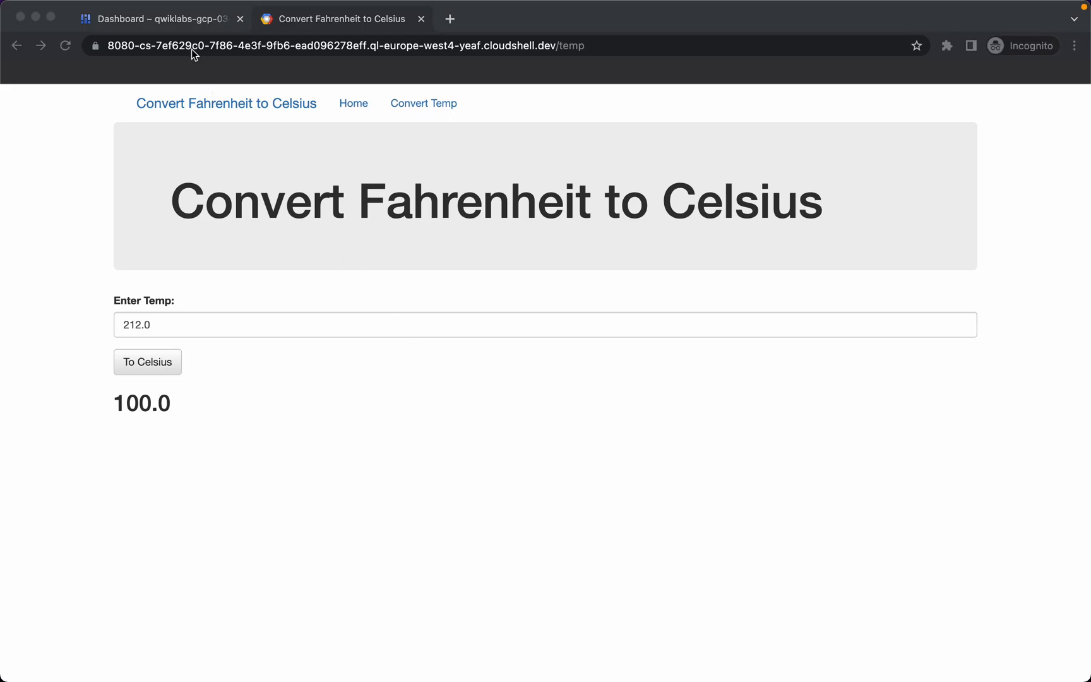
Open the Cloud Shell Editor in a new window, return the console's Cloud Shell to the terminal, and show the editor
left_click(187, 24)
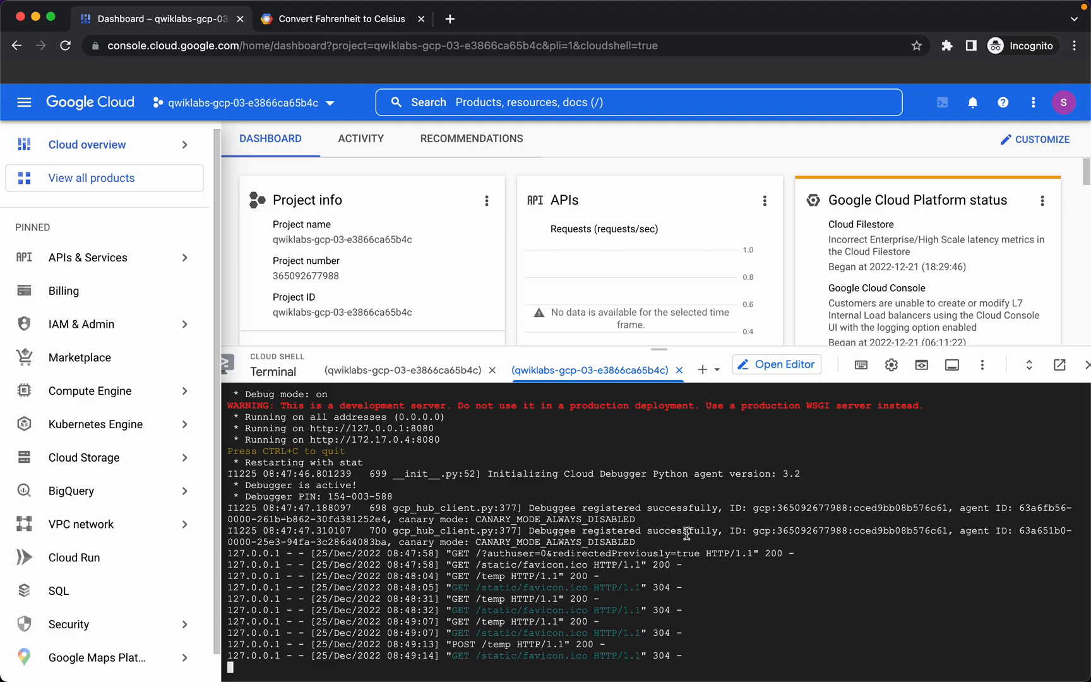
left_click(782, 365)
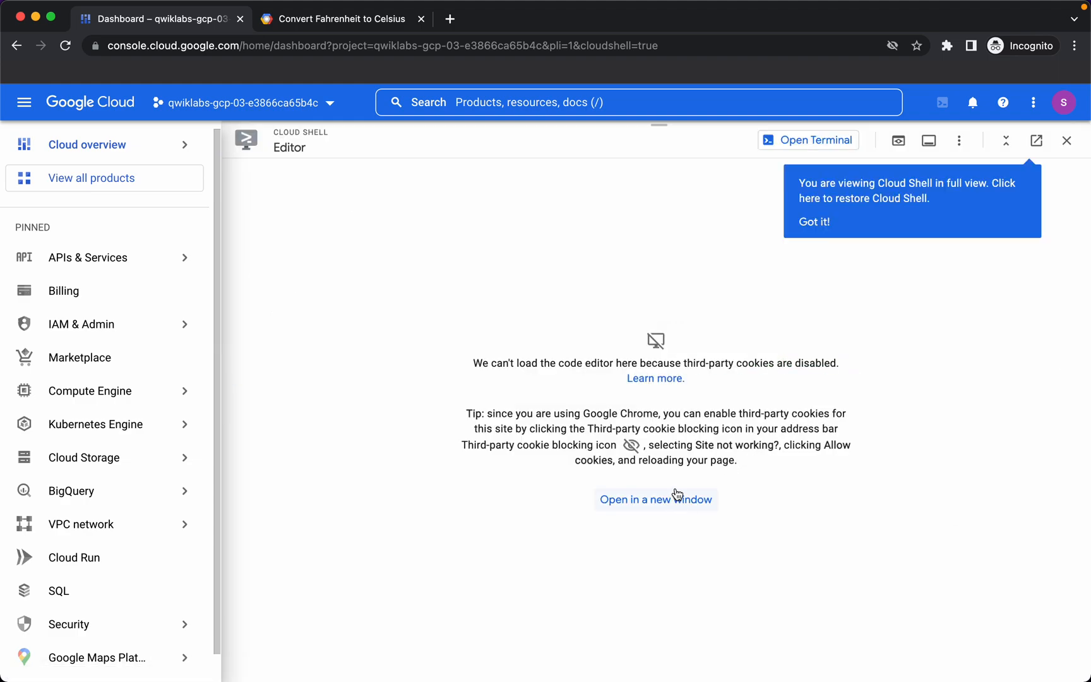
left_click(678, 493)
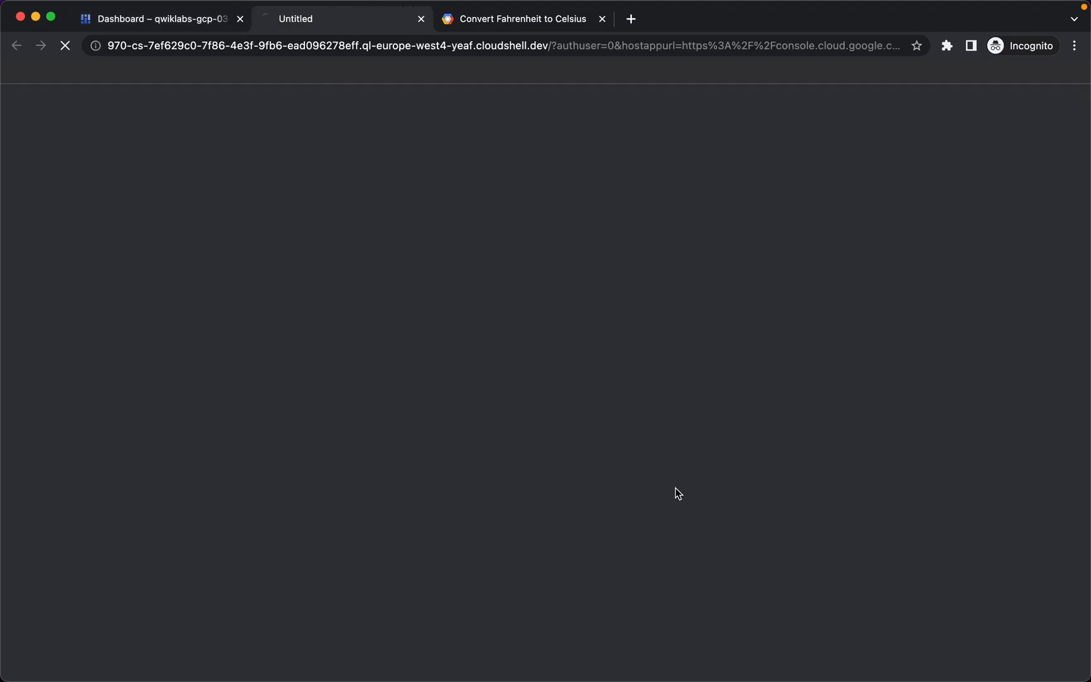
left_click(176, 22)
left_click(813, 140)
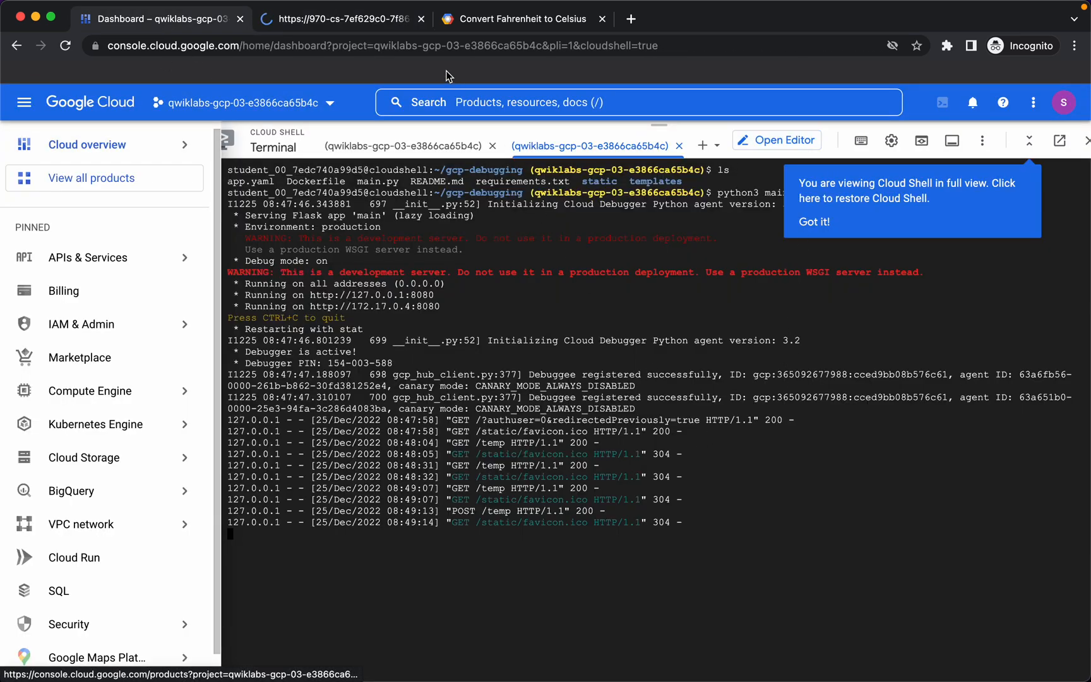
left_click(345, 25)
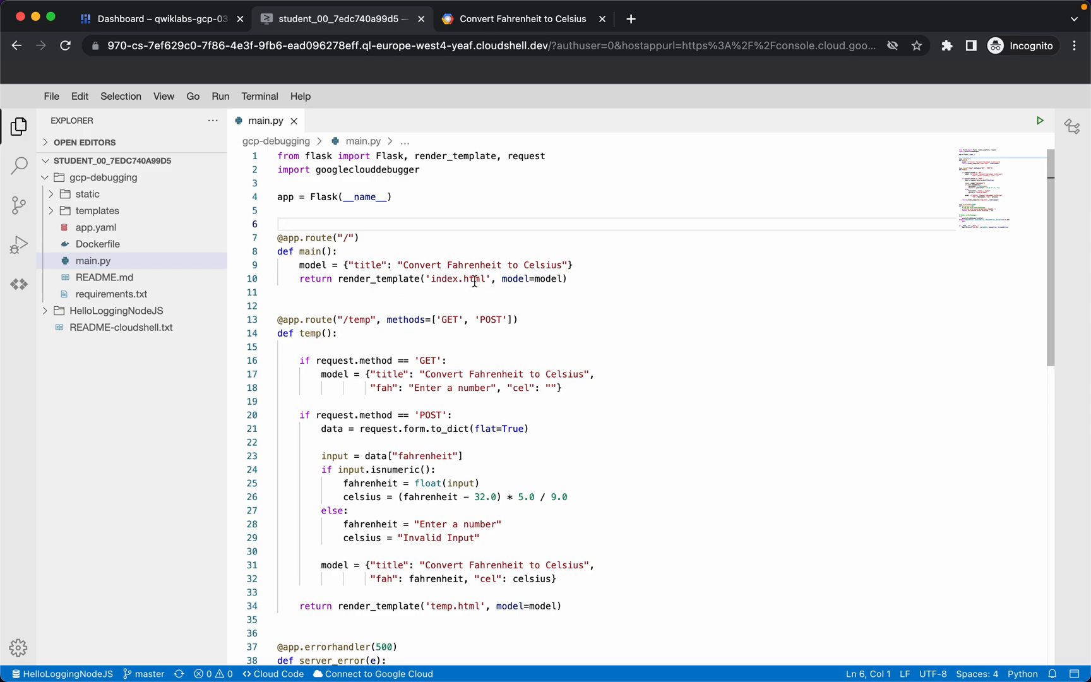
Expand the templates folder and examine the routes and conversion code in main.py alongside the running converter page
left_click(51, 212)
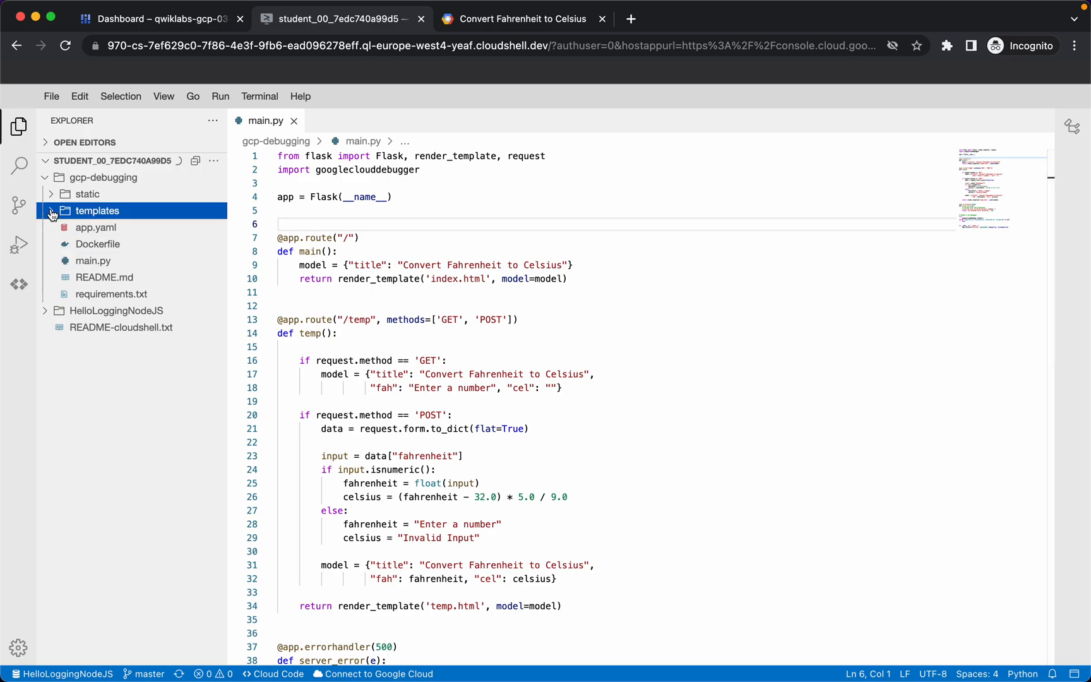
scroll(592, 315, "down", 4)
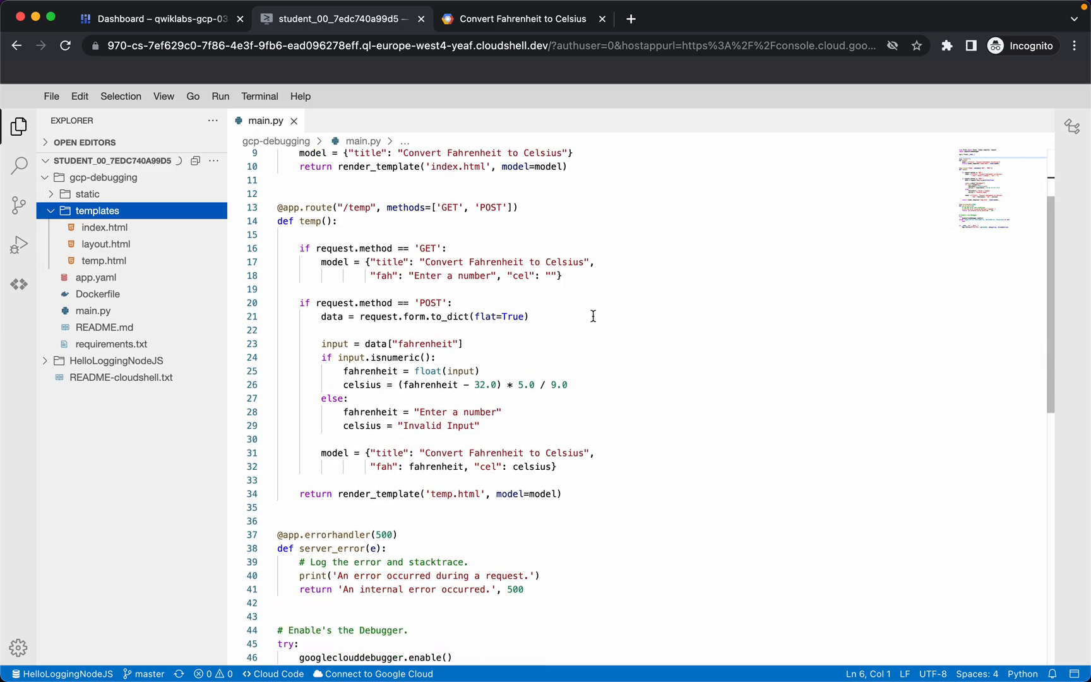
scroll(593, 315, "up", 2)
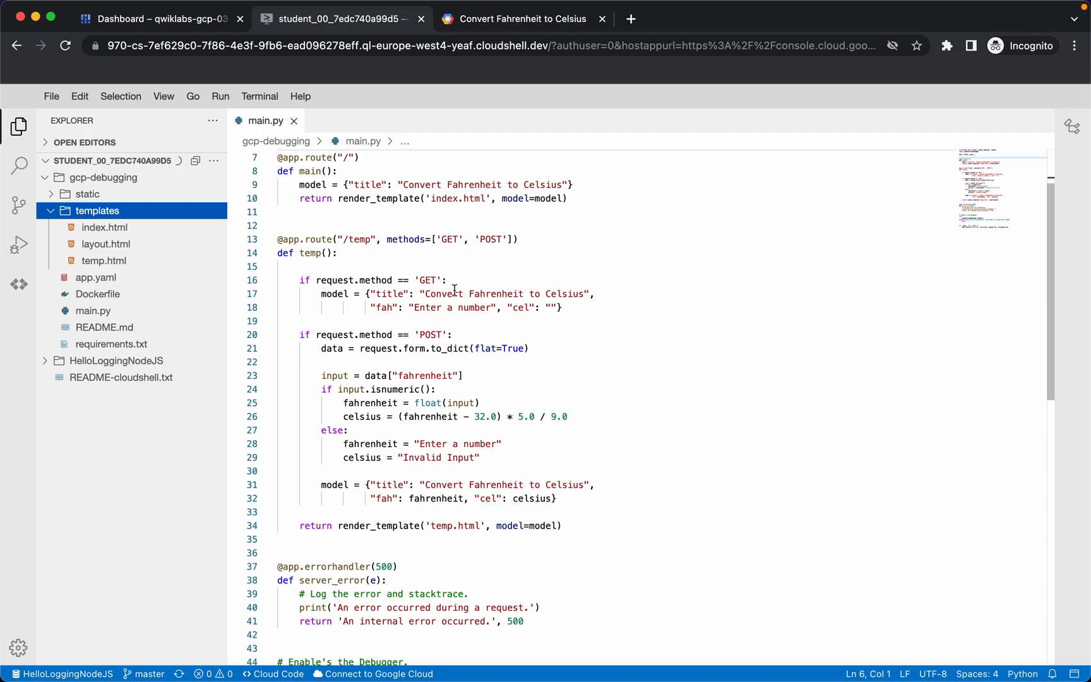
left_click(541, 28)
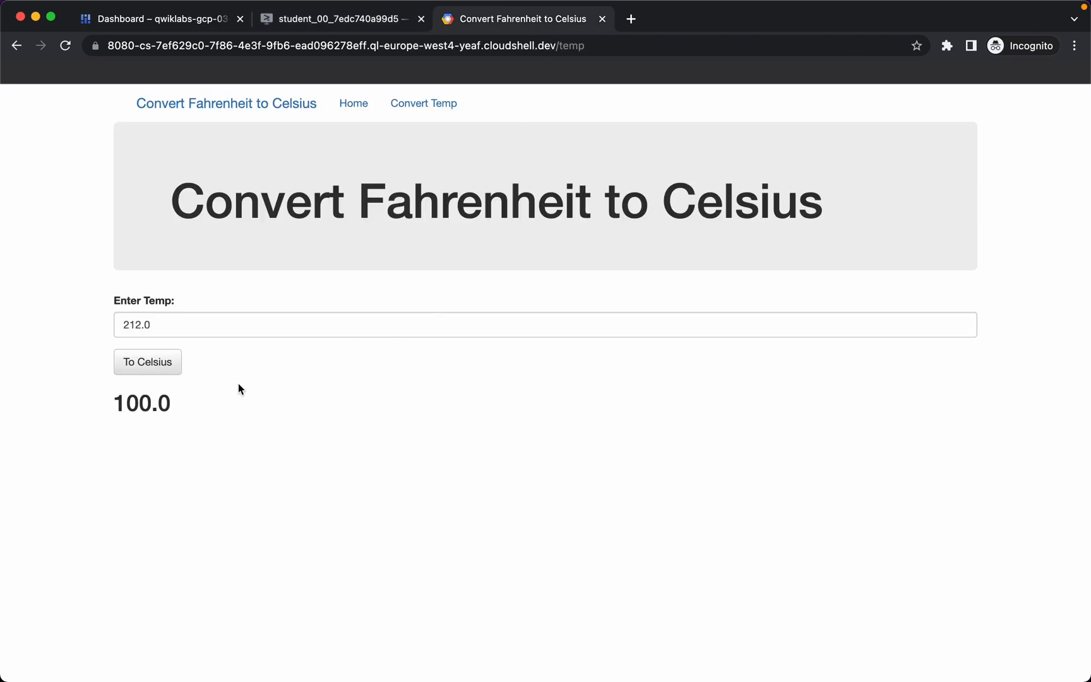
left_click(330, 23)
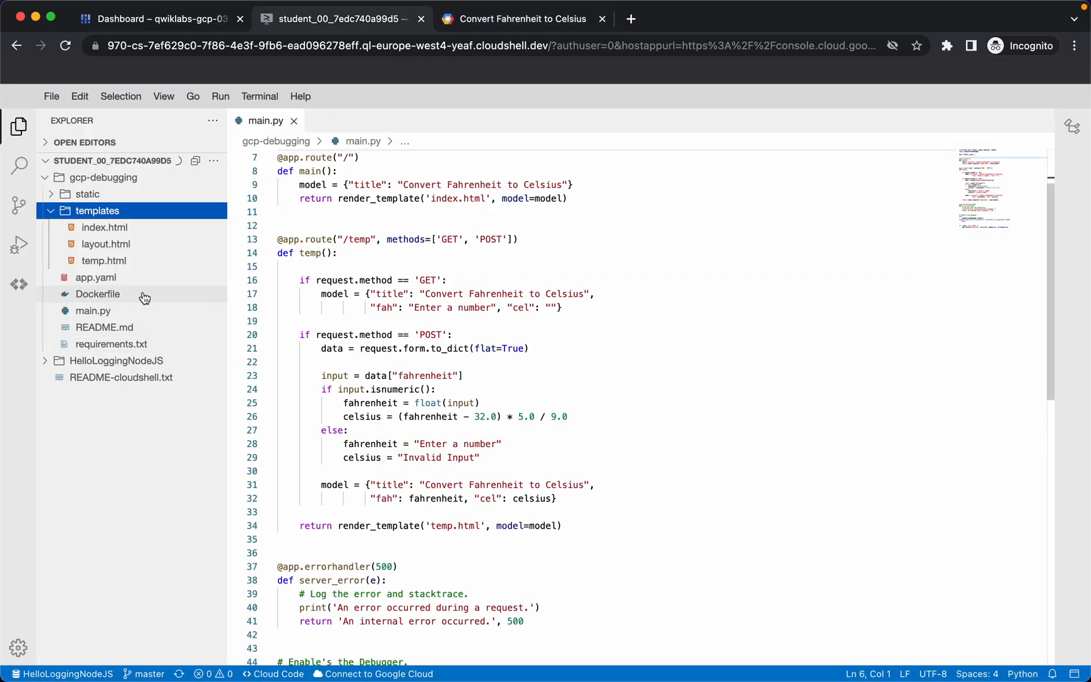
Examine the Dockerfile, requirements.txt and app.yaml of the gcp-debugging project
left_click(101, 296)
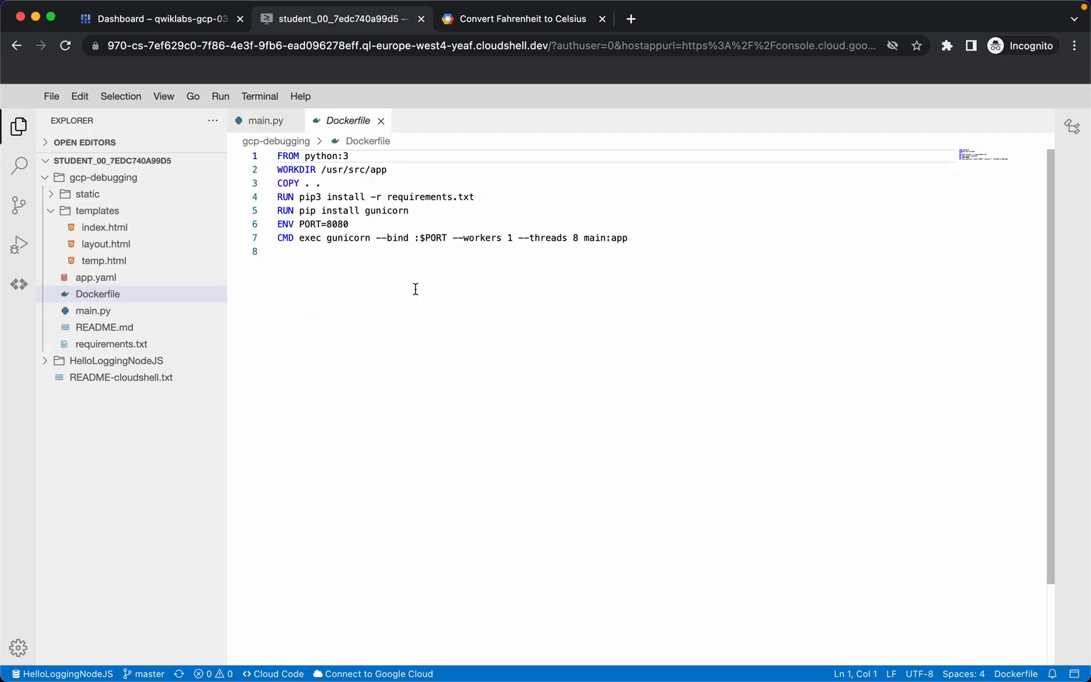
left_click(128, 346)
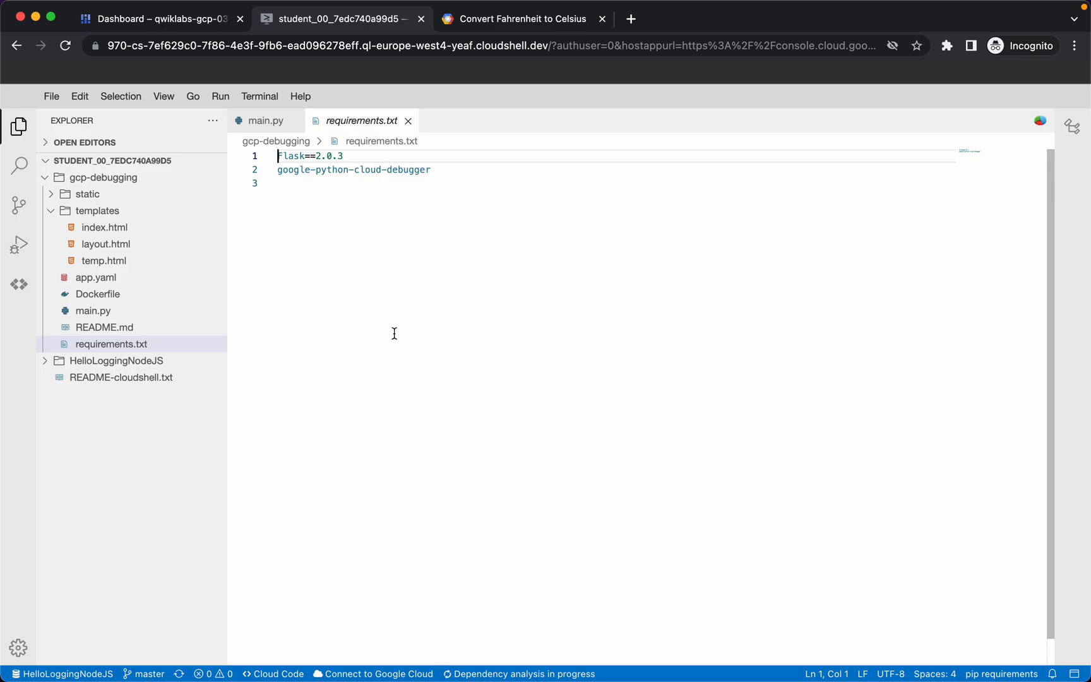
left_click(525, 365)
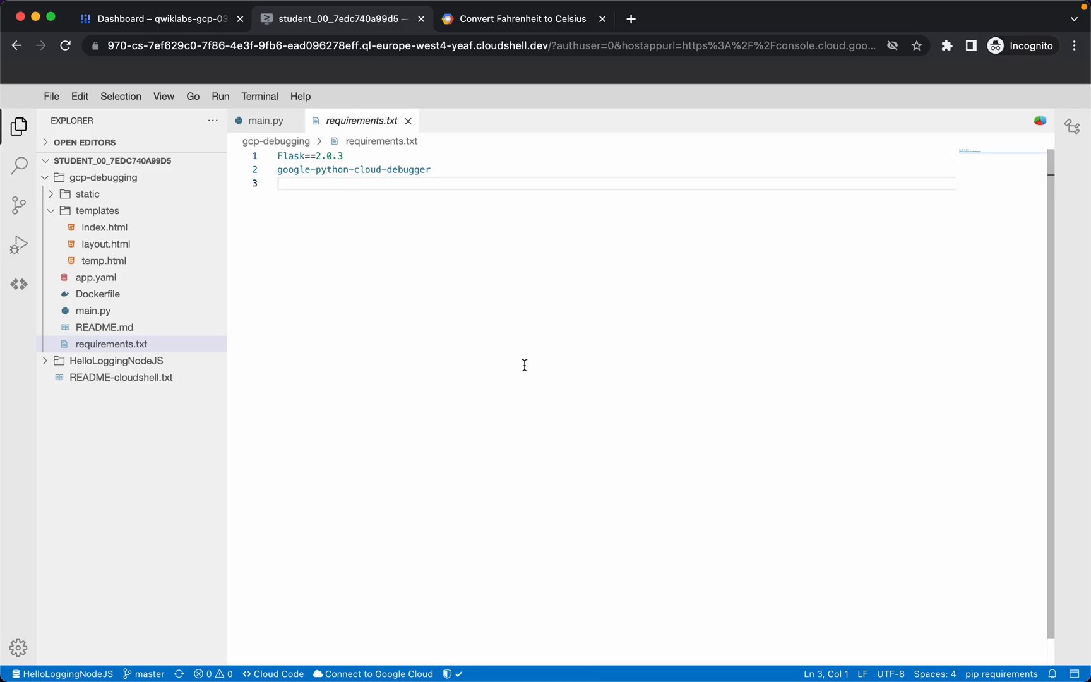
left_click(95, 278)
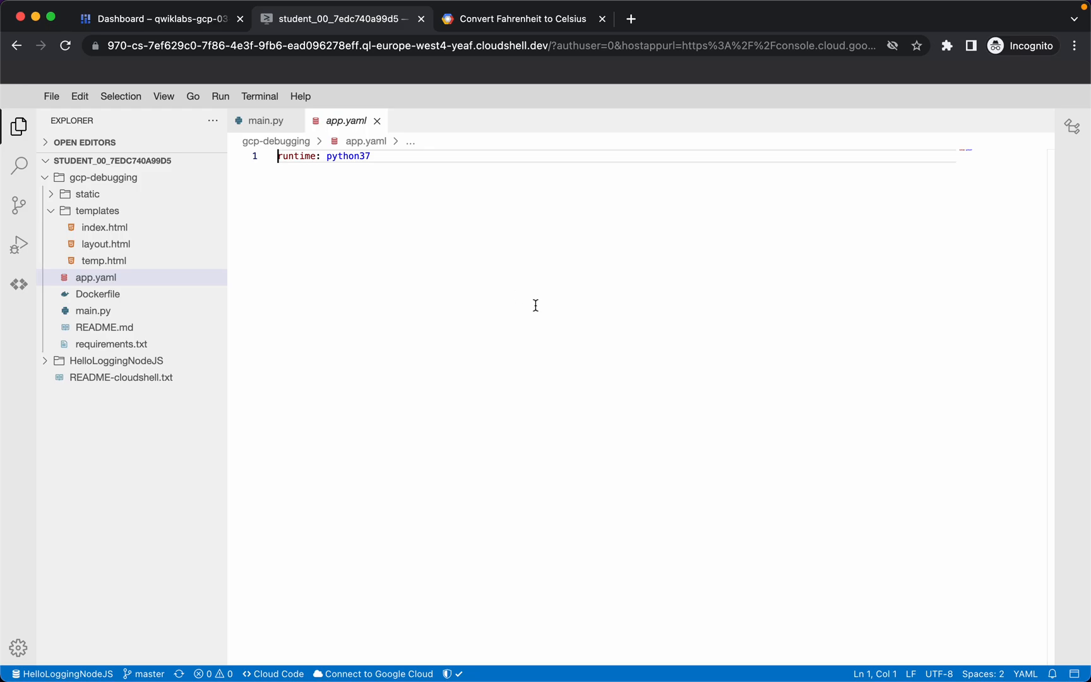
Stop the running converter application in Cloud Shell, clear the terminal, and dismiss the full-view hint
left_click(164, 20)
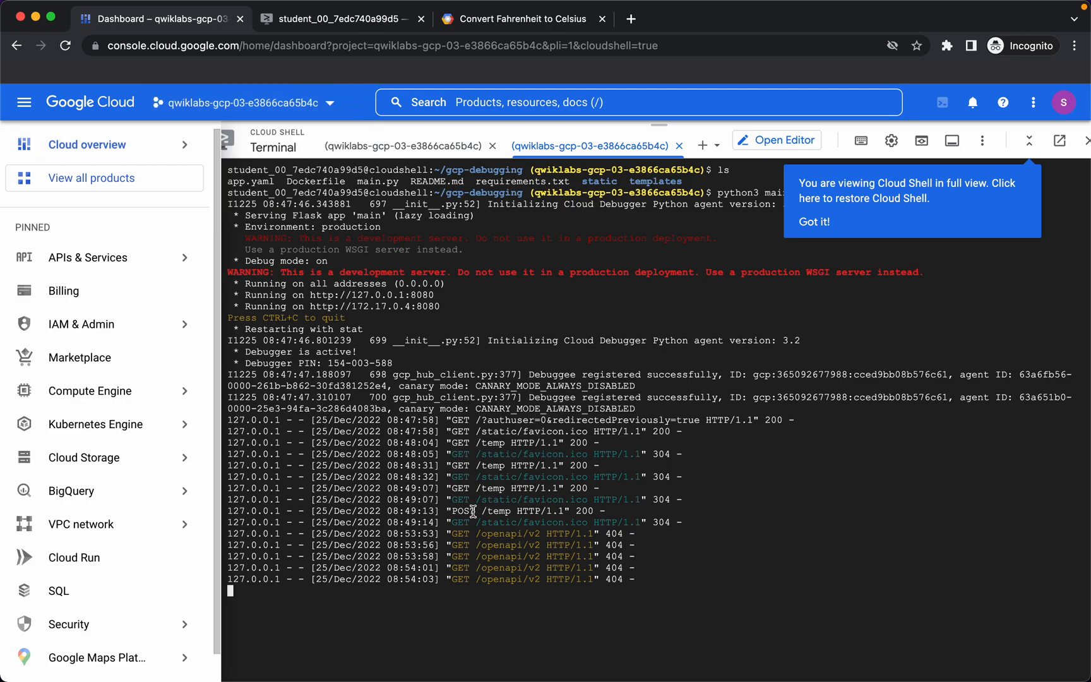
key("ctrl+c")
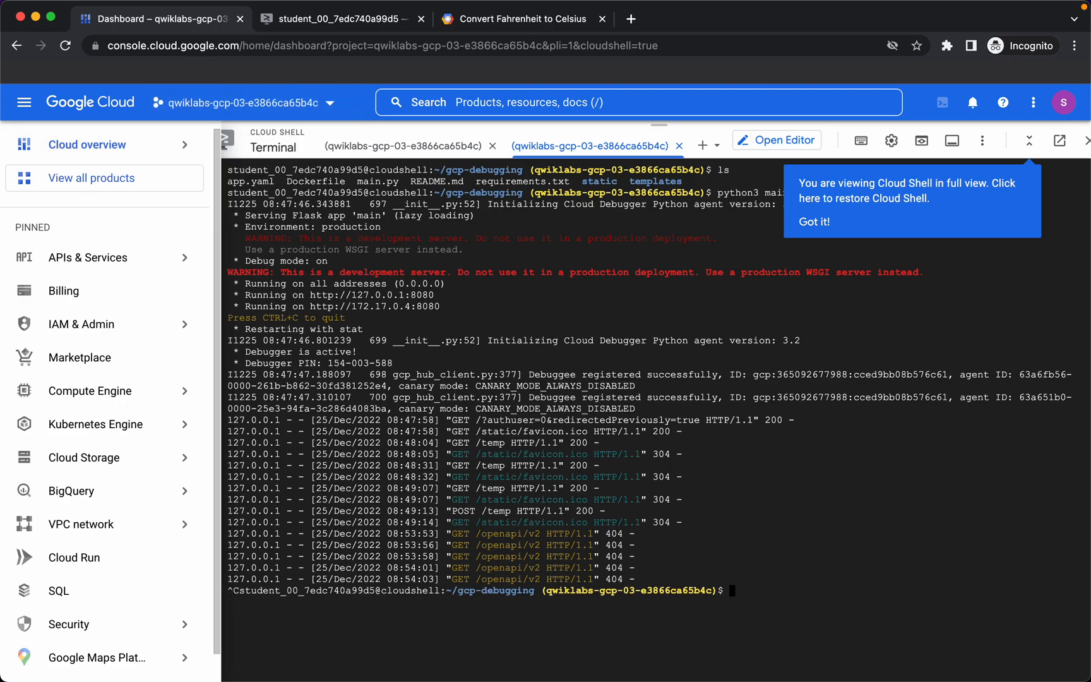
type("clear")
key("Return")
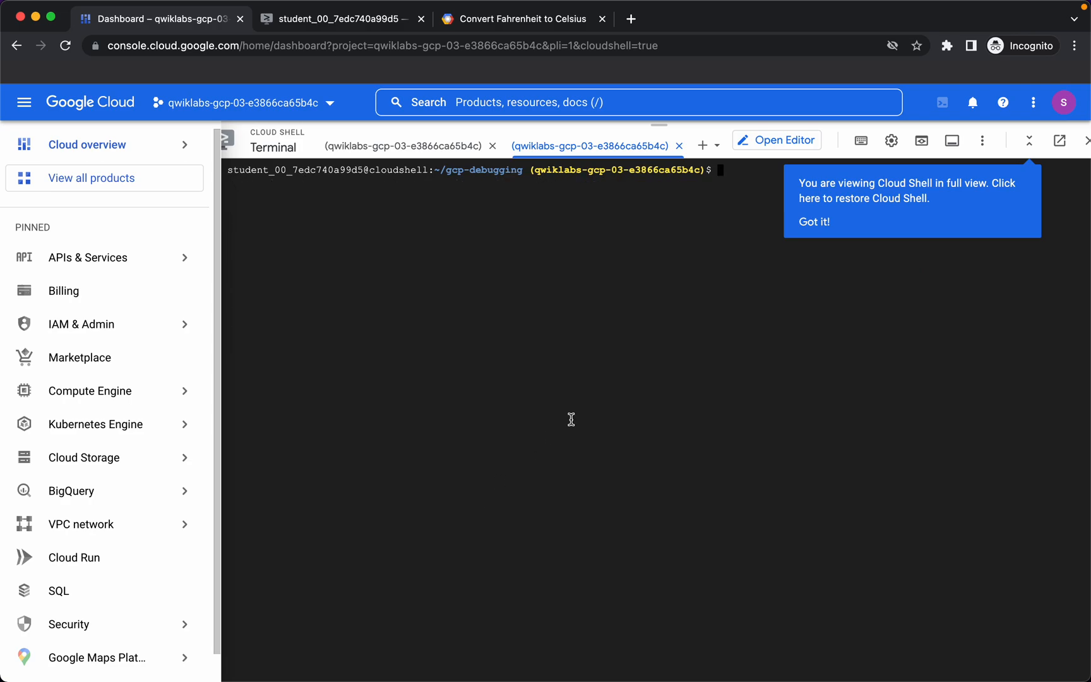
left_click(814, 223)
Copy gcloud app create --region=us-central from the ReadMe in IntelliJ IDEA and run it in Chrome's Cloud Shell
key("super+Tab")
key("super+Tab")
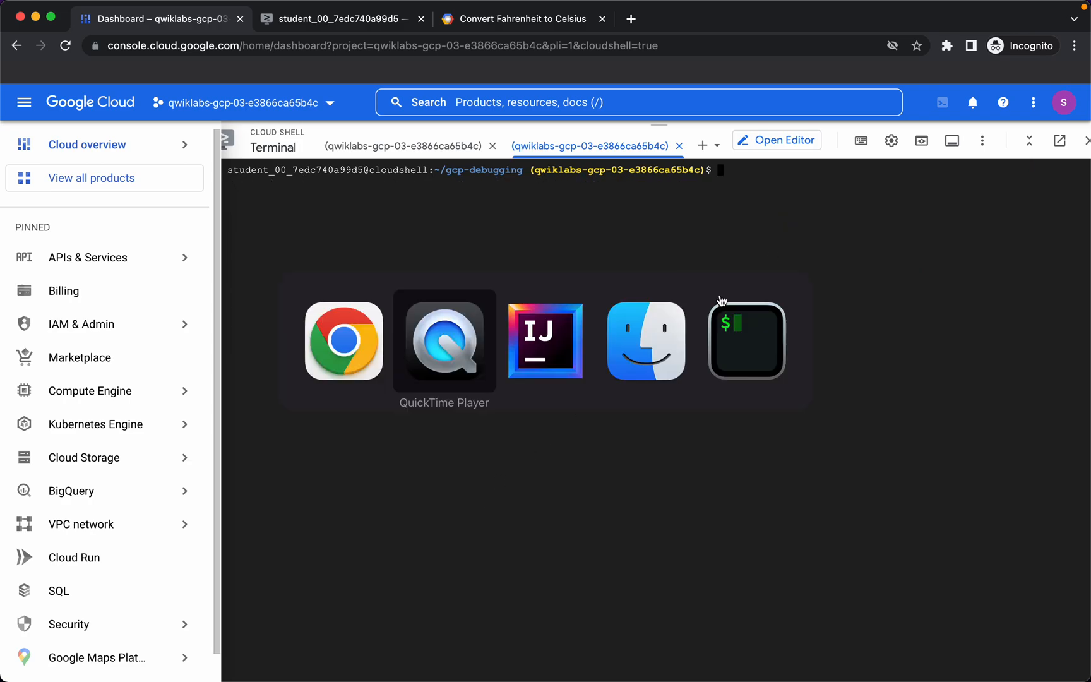
scroll(506, 292, "down", 1)
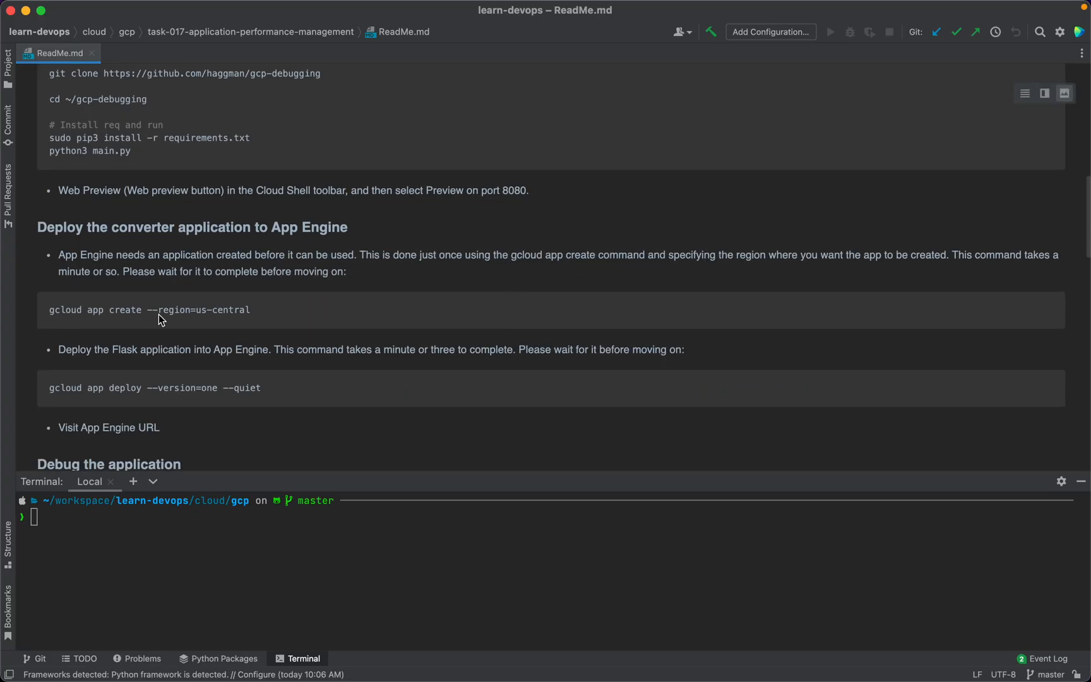
triple_click(81, 309)
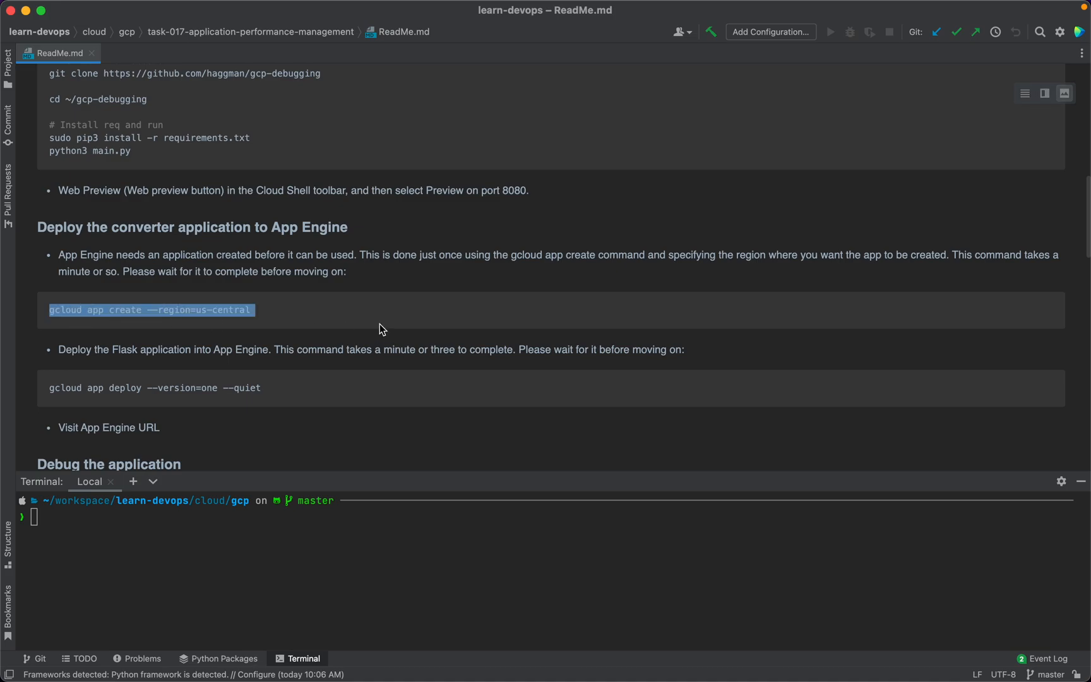
key("super+Tab")
key("super+v")
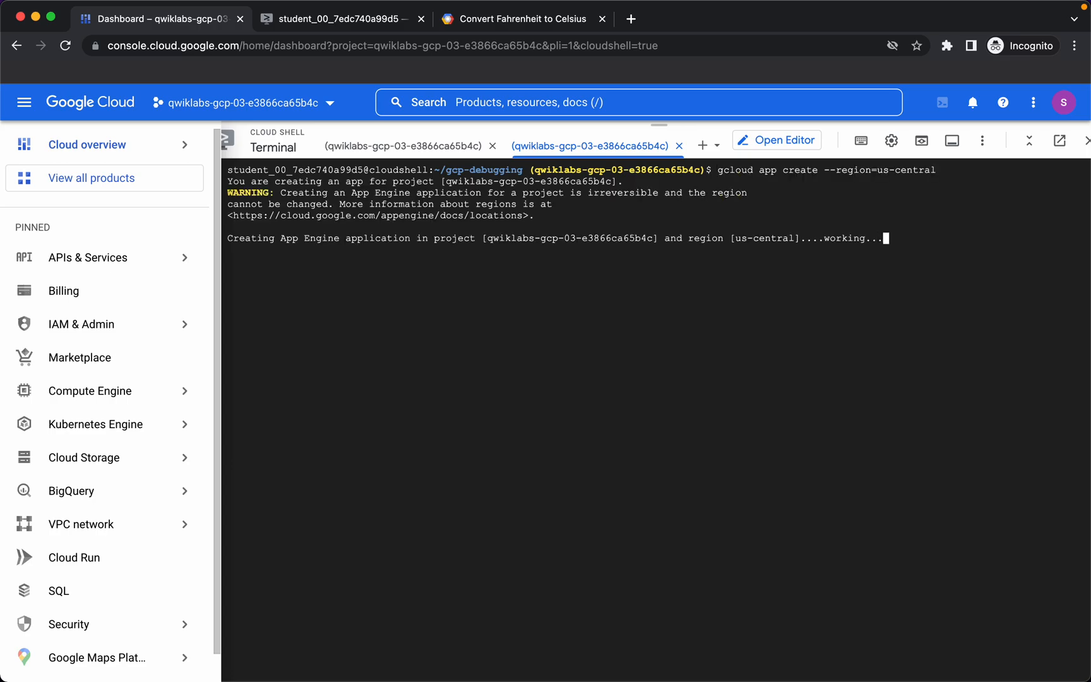
List the gcp-debugging files and deploy the application to App Engine with gcloud app deploy --version=one --quiet
type("ls")
key("Return")
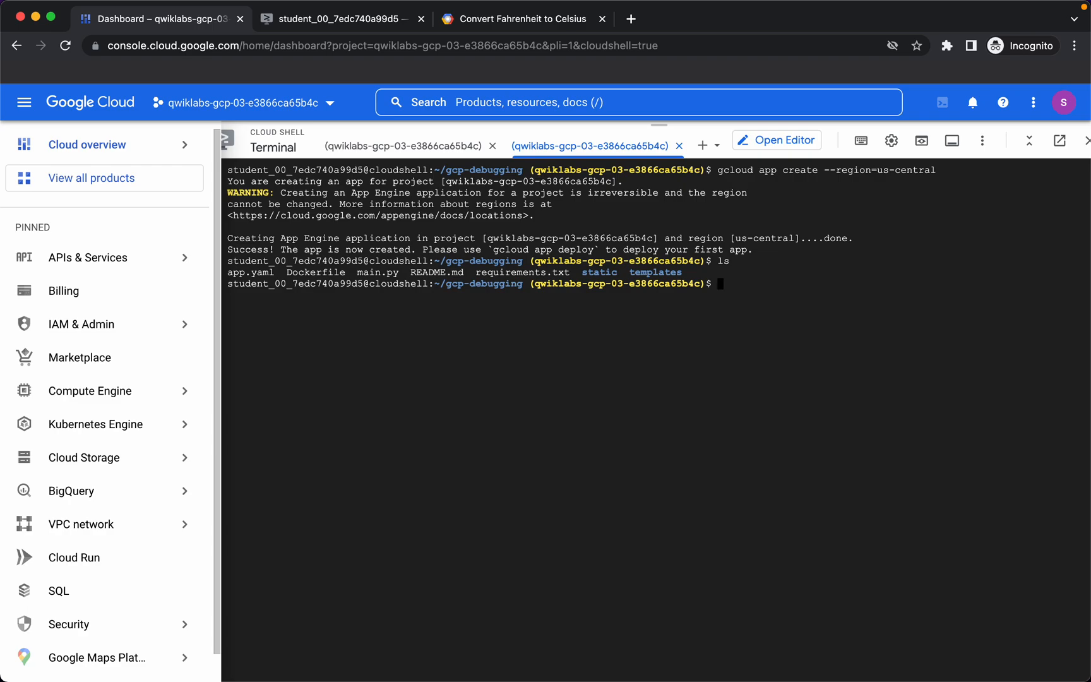
key("super+v")
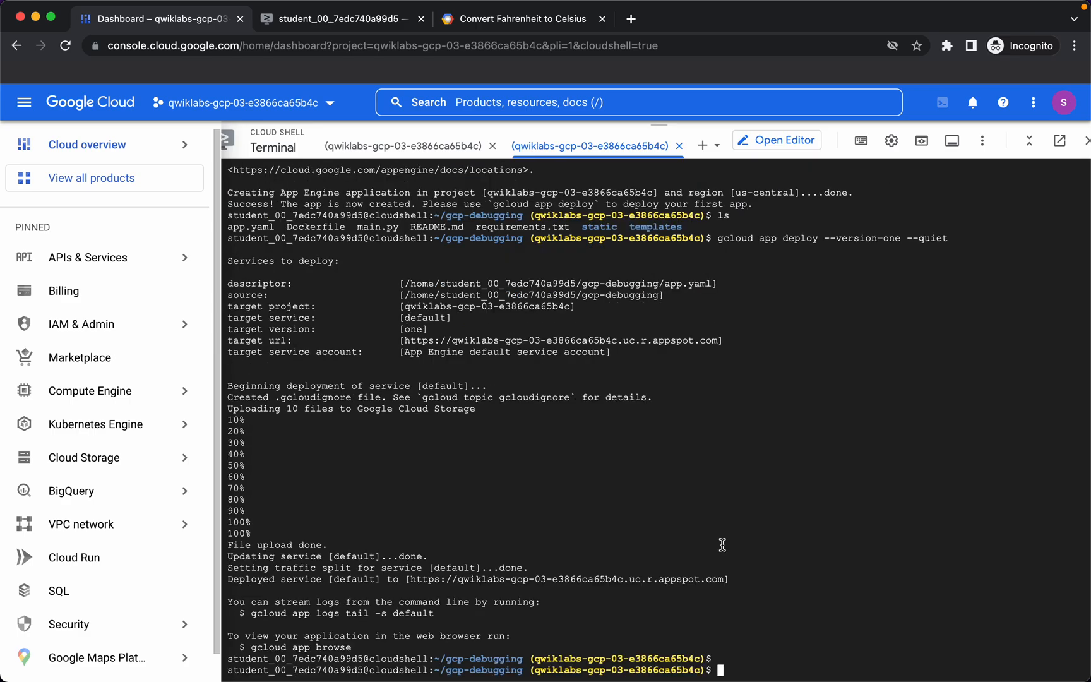
Copy the deployed App Engine service URL from the terminal and load it in the existing converter tab
double_click(554, 579)
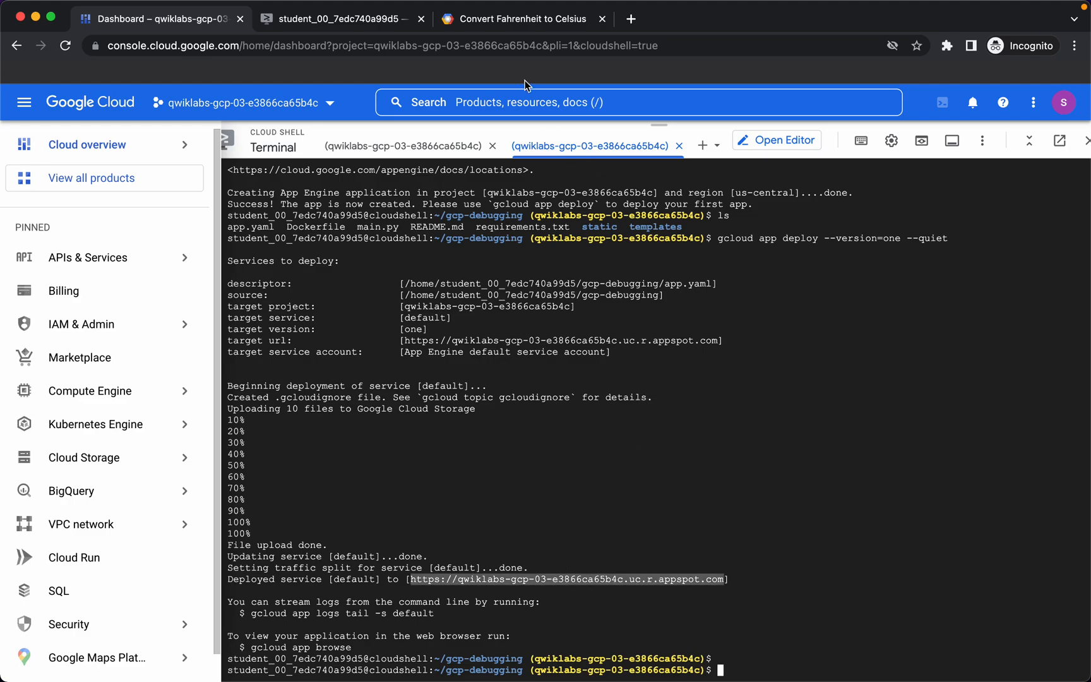
left_click(531, 20)
key("super+l")
key("super+v")
key("Return")
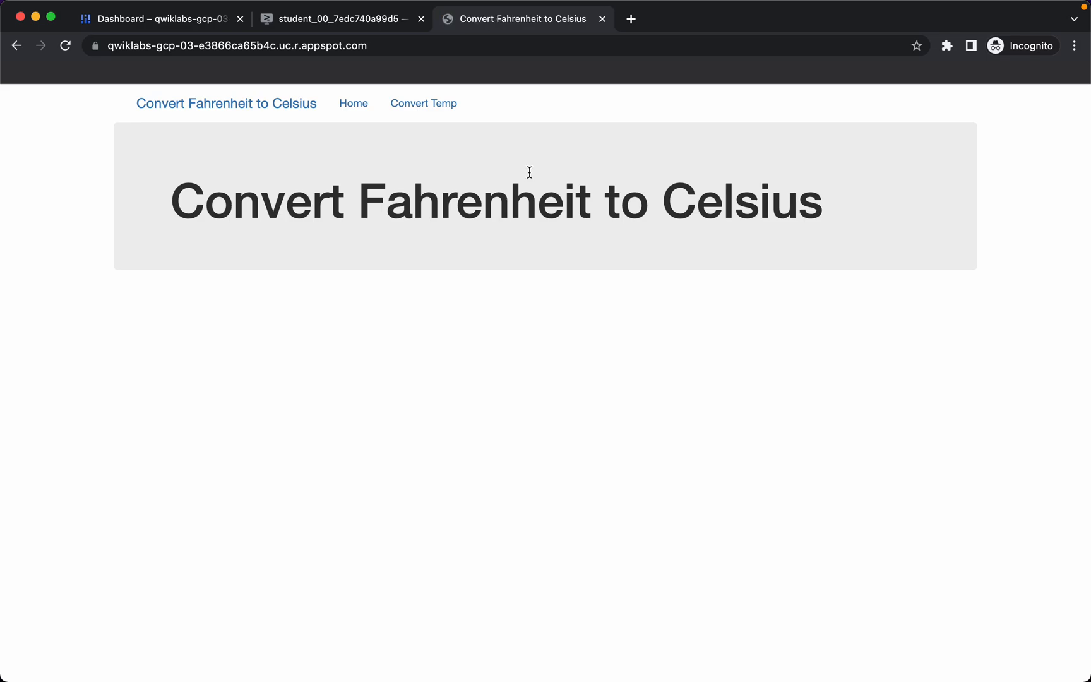
Test the App Engine deployment by converting 212 to Celsius on its Convert Temp page
left_click(418, 109)
left_click(171, 321)
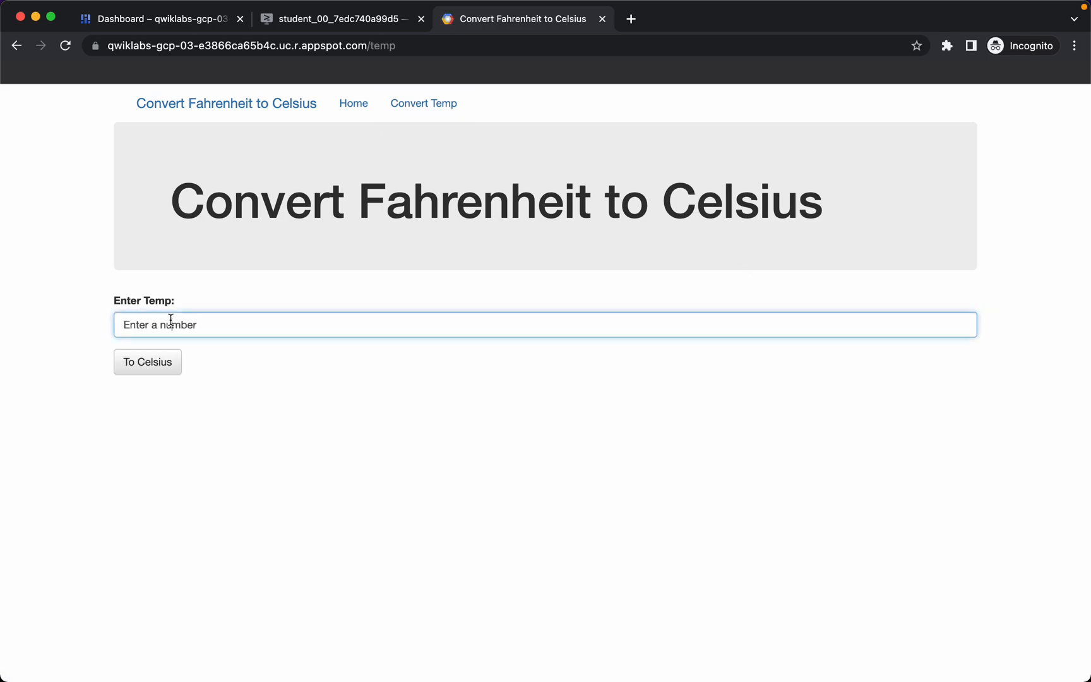
type("212")
left_click(134, 371)
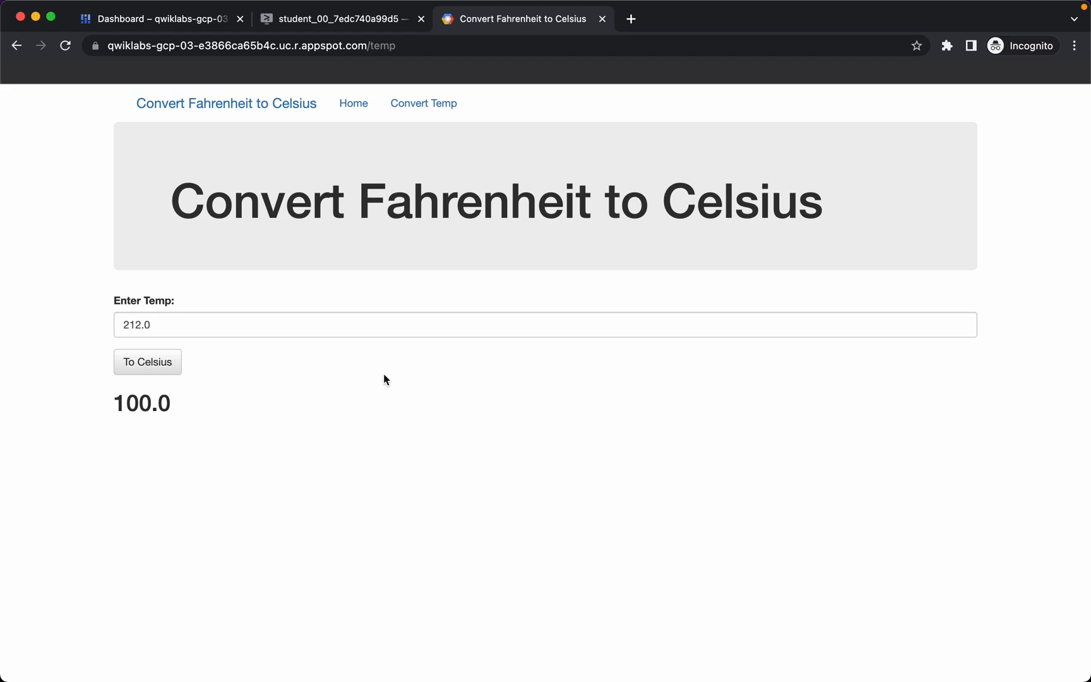
Open the hello-logging service URL from the first Cloud Shell session's deployment output
left_click(127, 24)
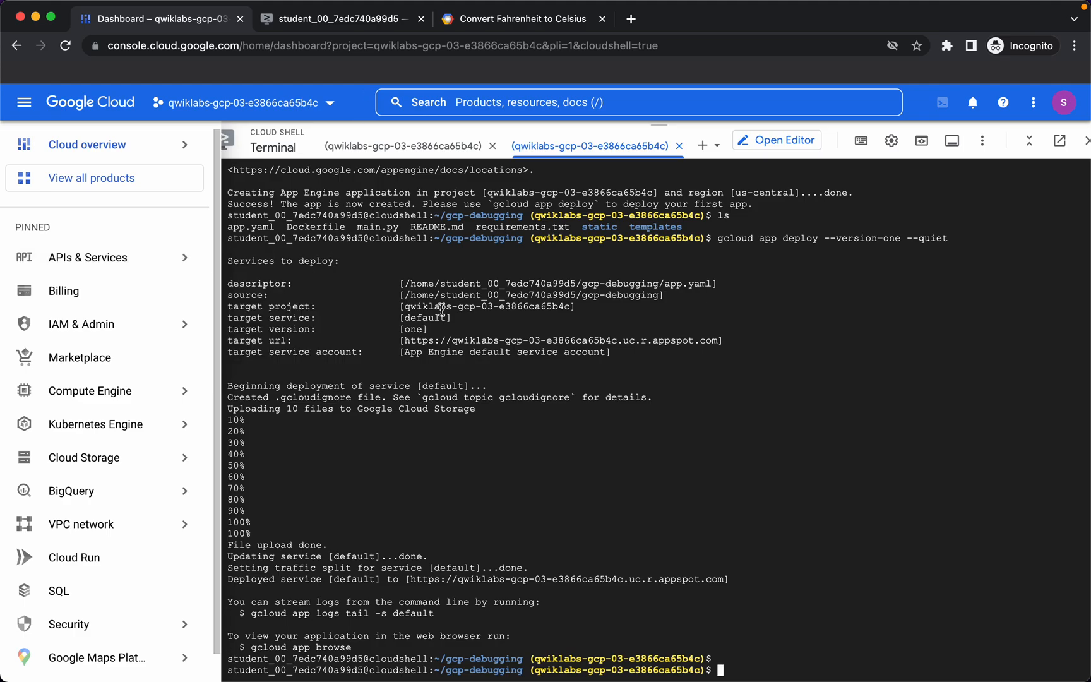
left_click(401, 146)
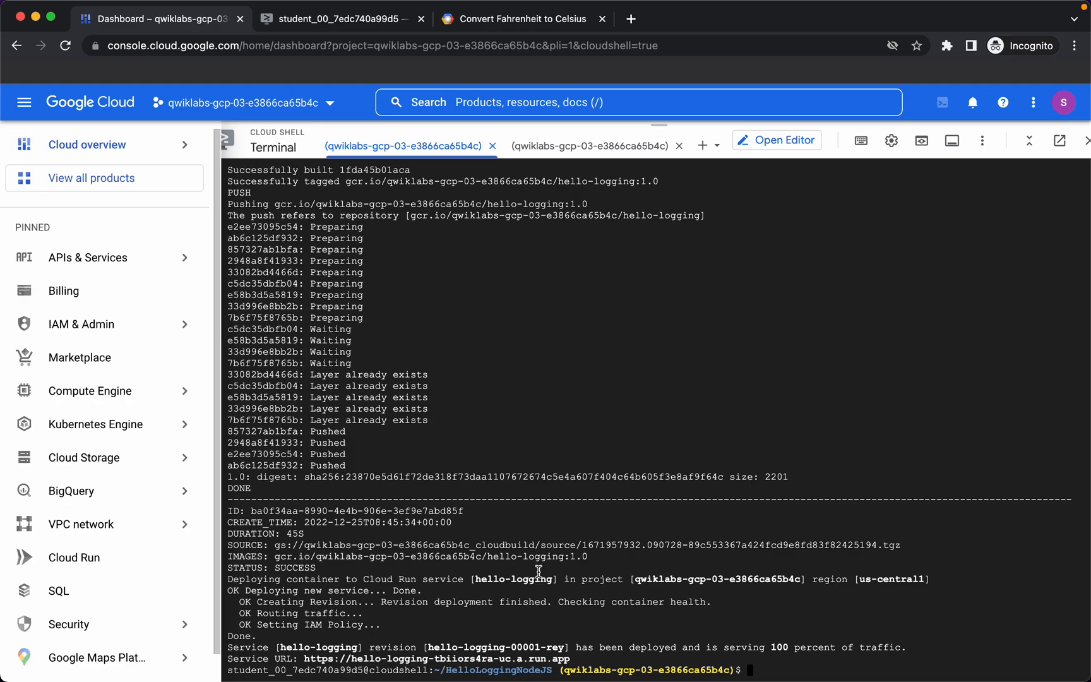
left_click(393, 660)
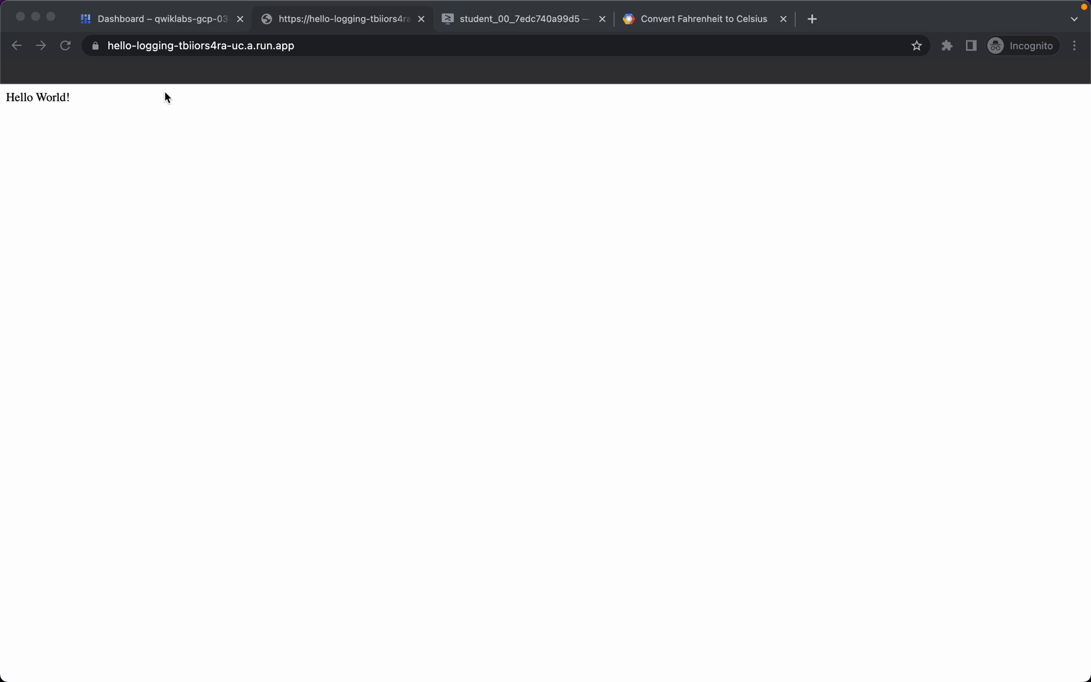
Return to the Google Cloud dashboard and open the Debugger product in a new tab
left_click(144, 23)
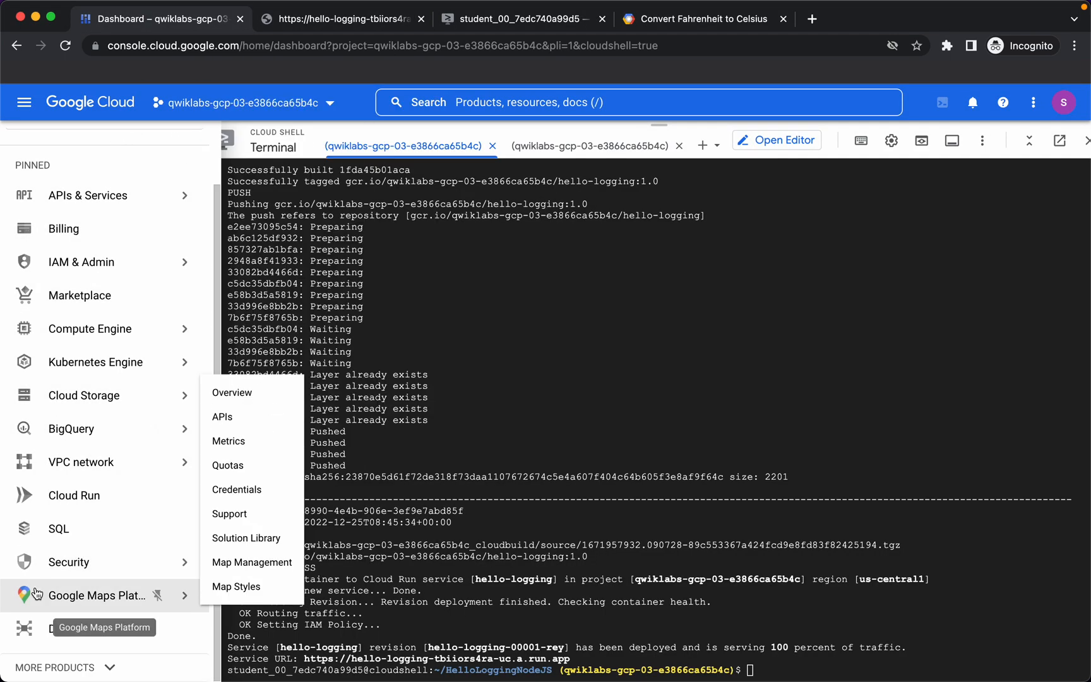
right_click(39, 628)
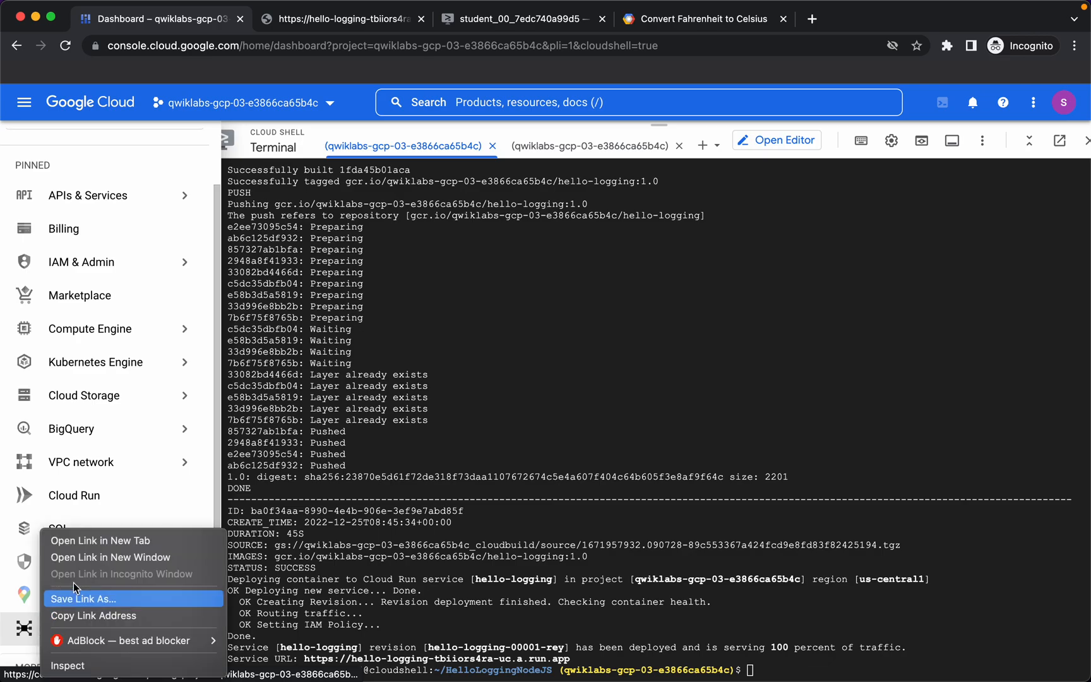
left_click(109, 540)
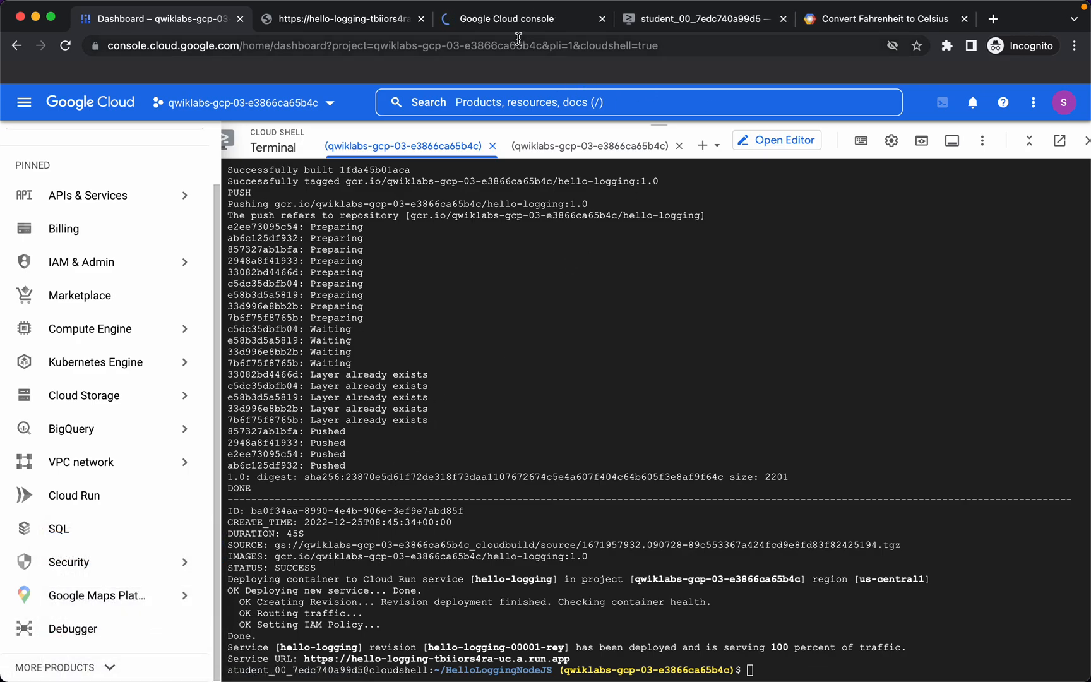
Go to the Debugger page, close the documentation callout, and consent to and authorize source code access on Github.com
left_click(517, 20)
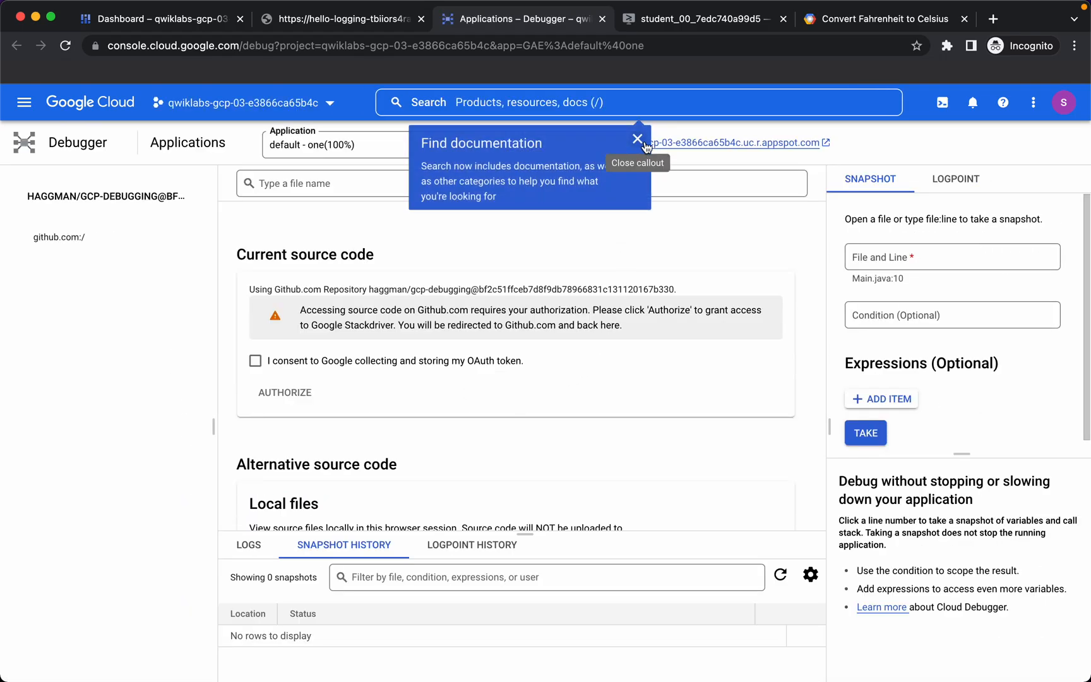
left_click(639, 138)
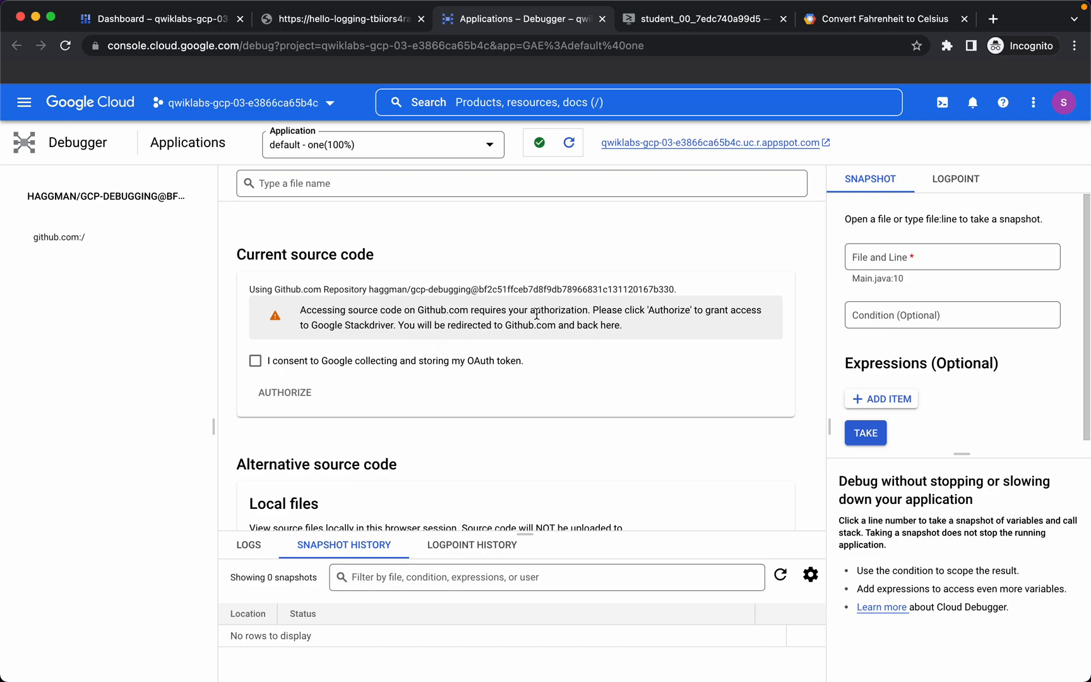
left_click(255, 361)
left_click(285, 392)
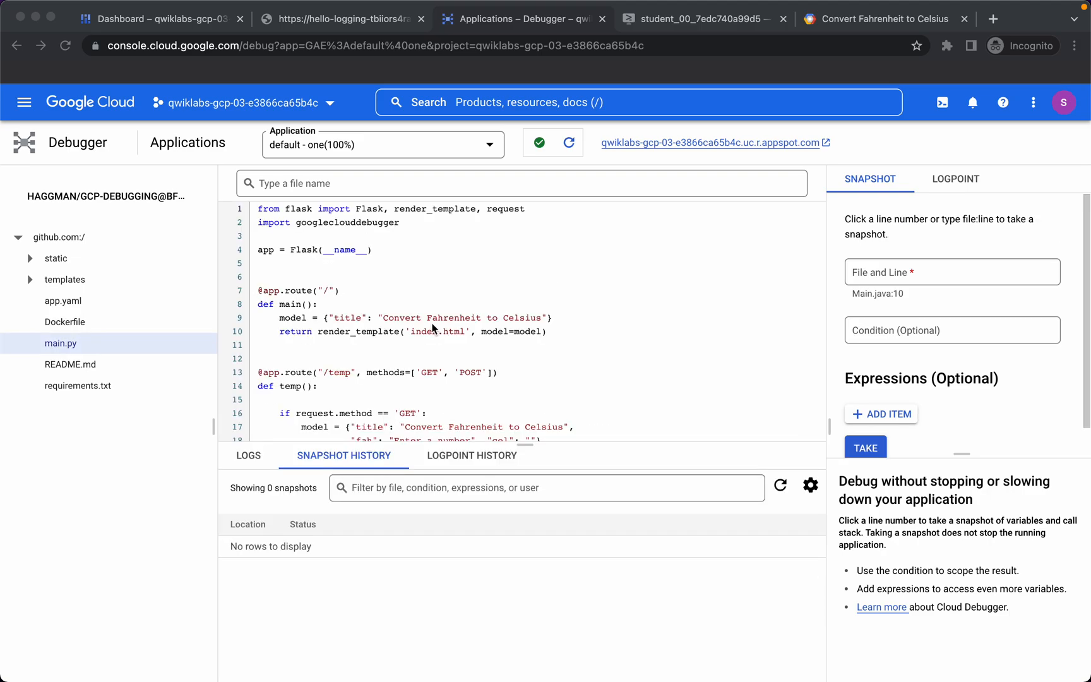
Open main.py and create a snapshot on line 34, at the return of the temp.html template
left_click(54, 347)
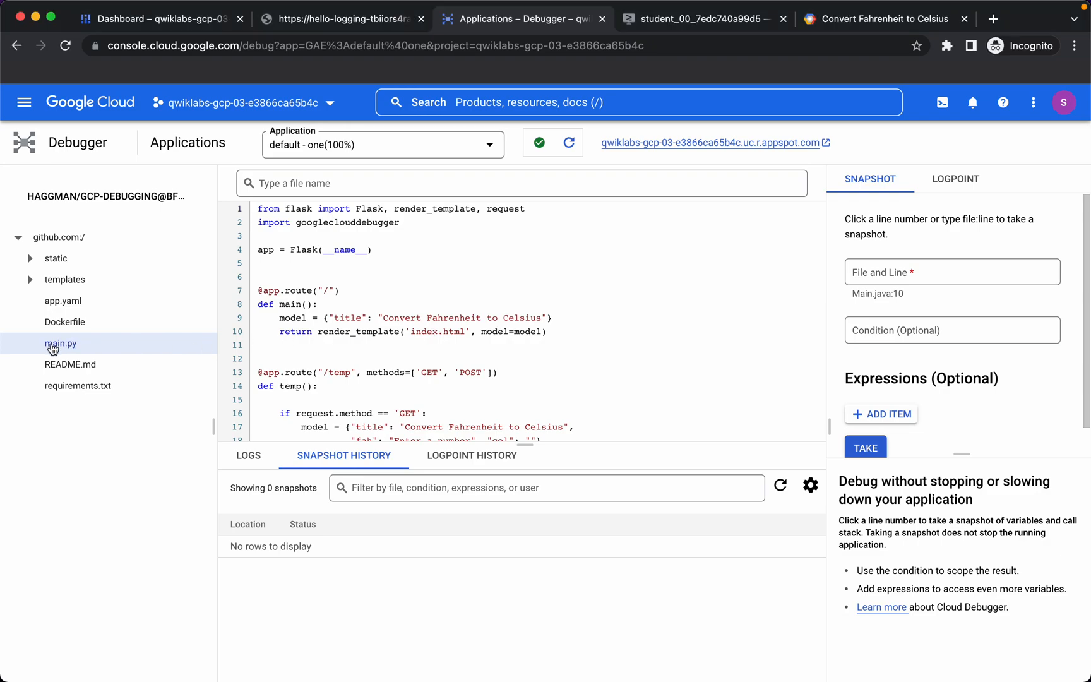
double_click(53, 348)
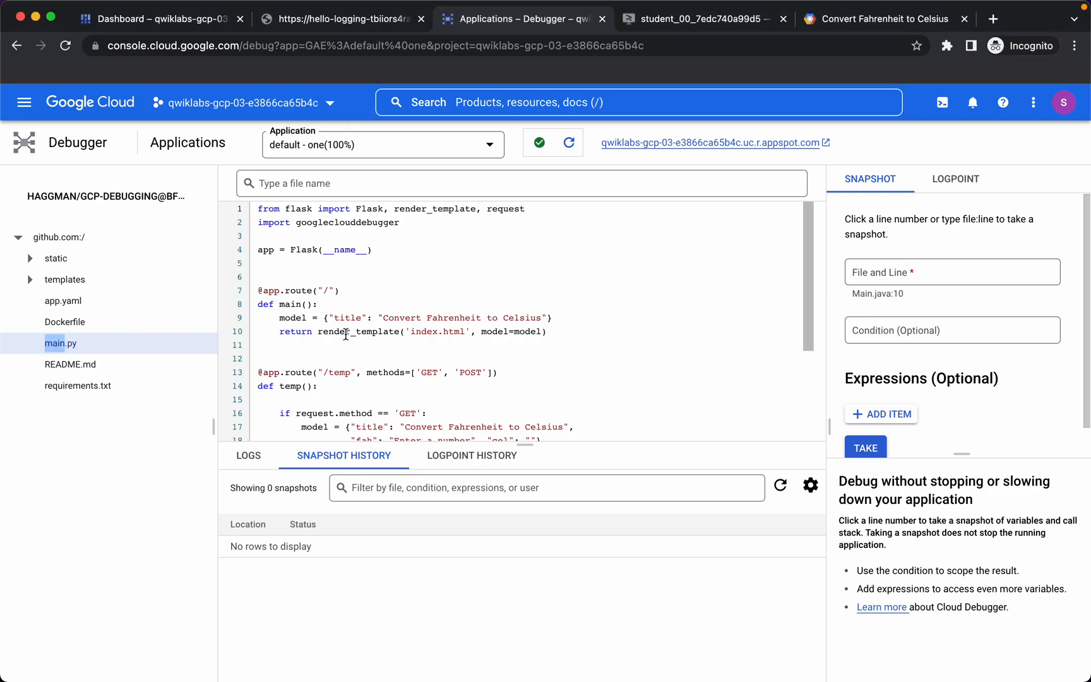
left_click(301, 333)
scroll(316, 334, "down", 5)
scroll(346, 333, "down", 3)
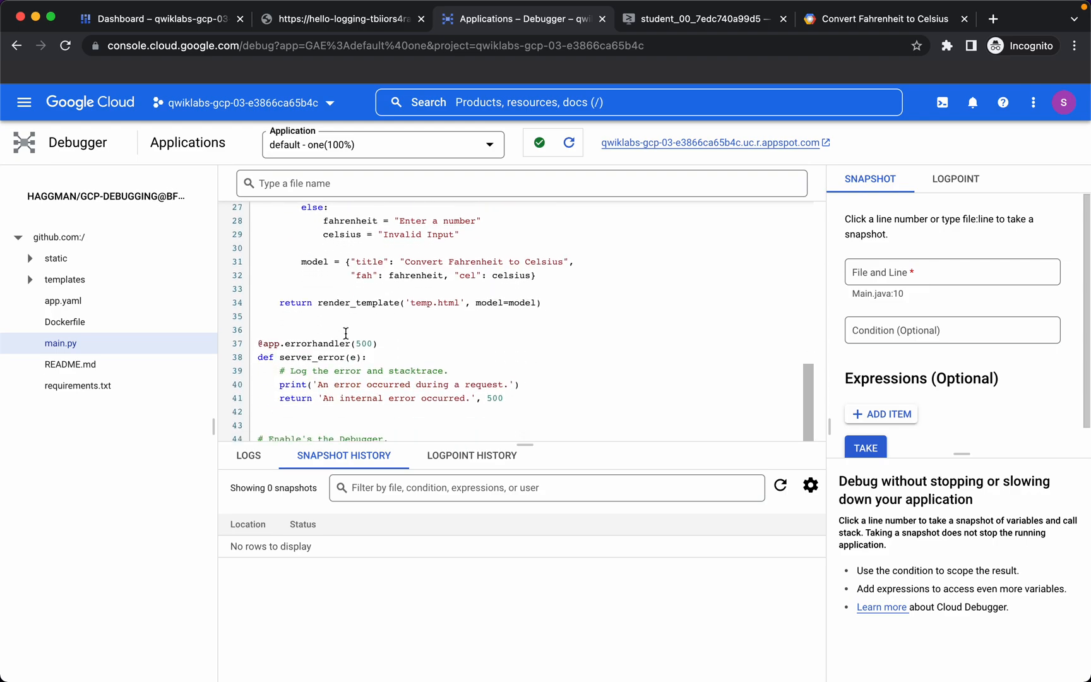
left_click(243, 310)
left_click(290, 314)
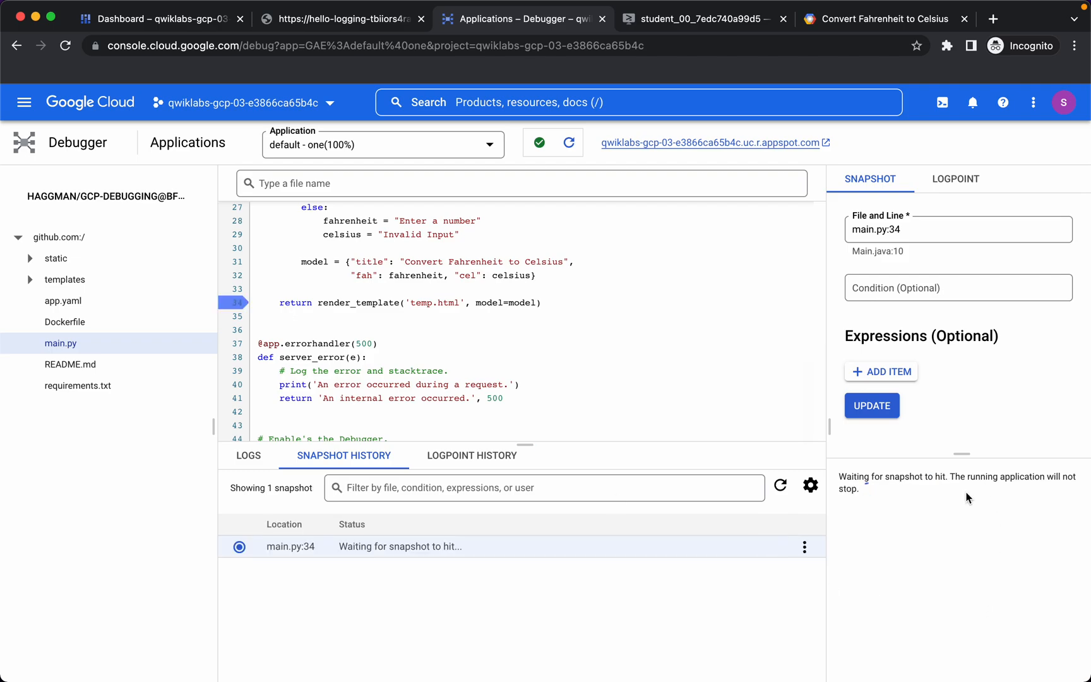
Trigger the snapshot by converting 212 to Celsius on the deployed converter page
left_click(870, 18)
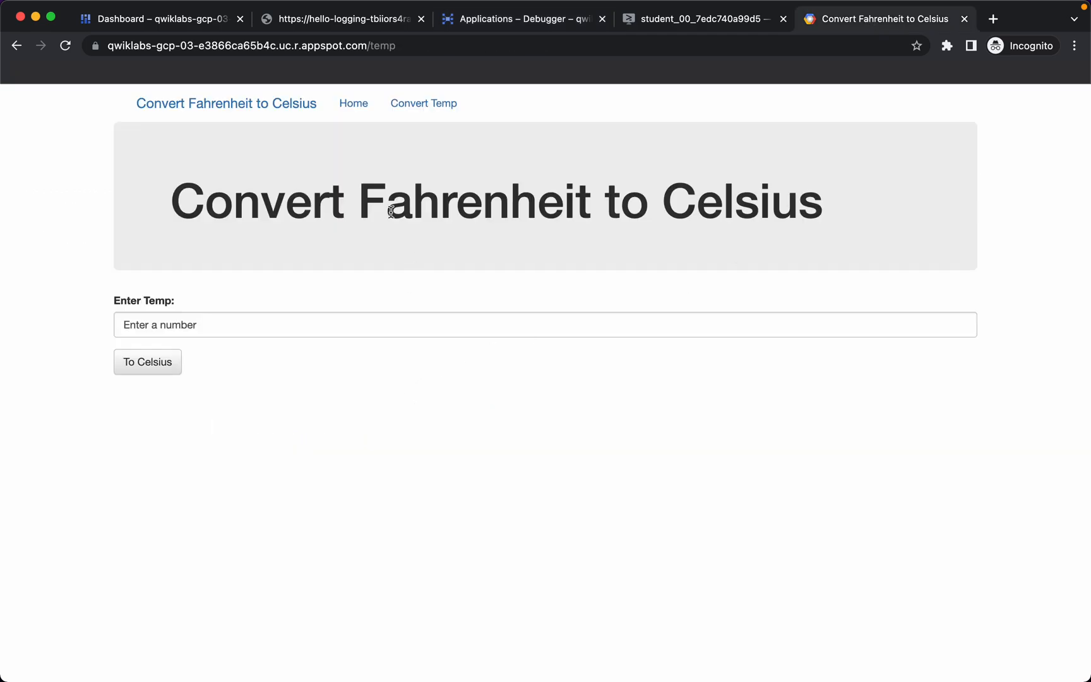
left_click(219, 319)
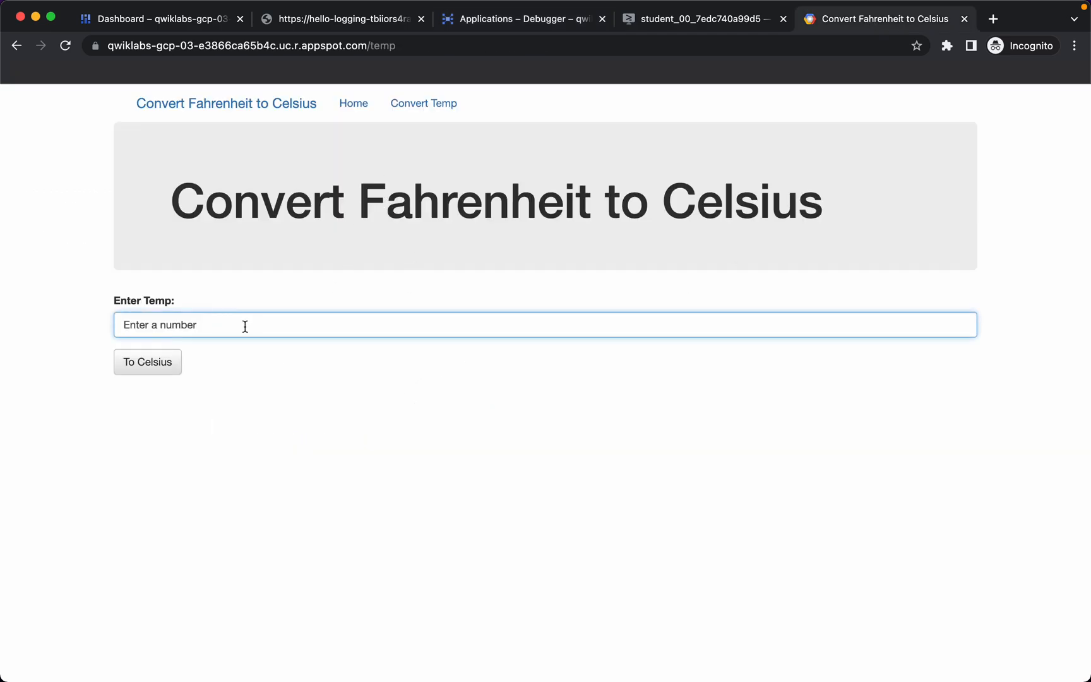
type("212")
left_click(160, 367)
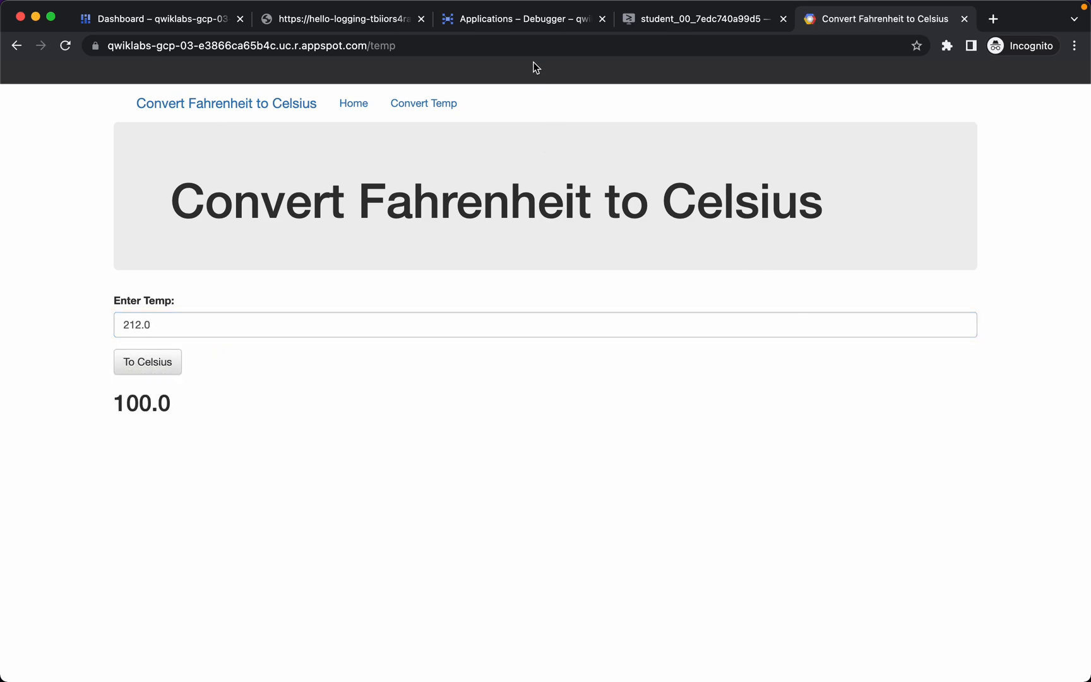
Return to the Debugger and examine the captured snapshot's variables, including the model dictionary, and its call stack
left_click(521, 26)
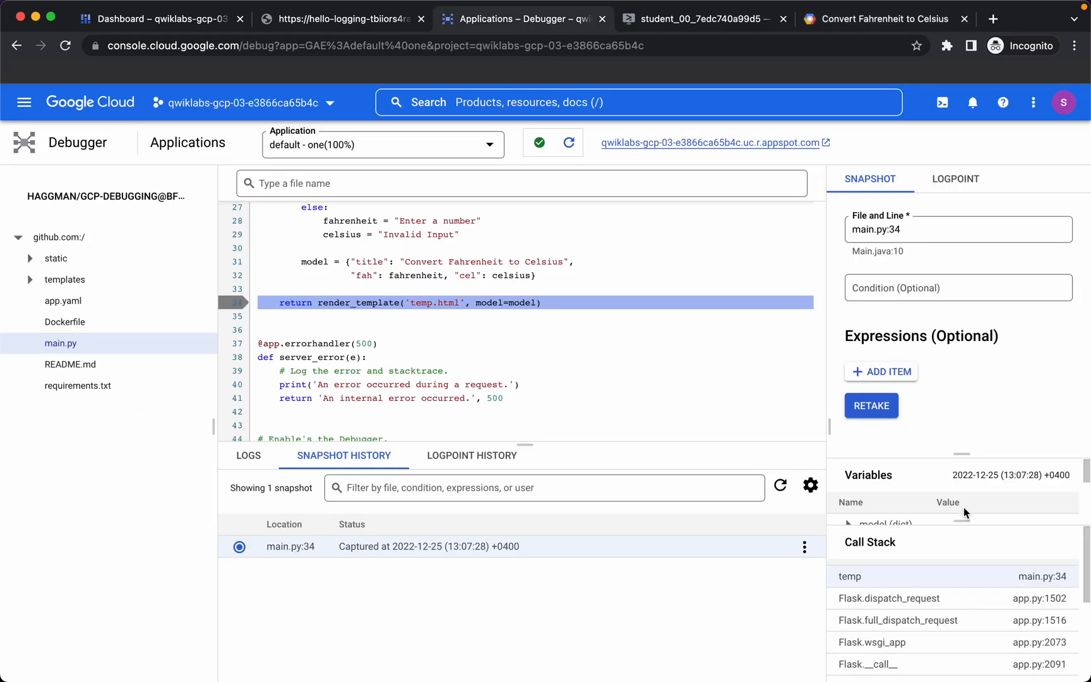
left_click_drag(962, 519, 964, 535)
left_click_drag(961, 452, 962, 401)
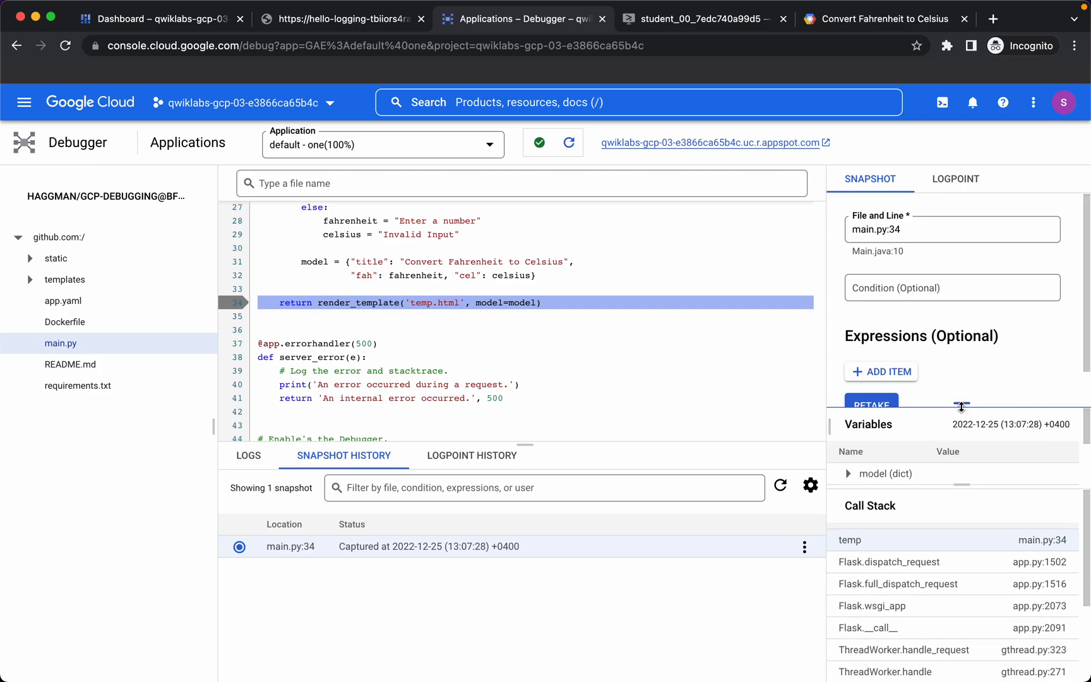
left_click(848, 475)
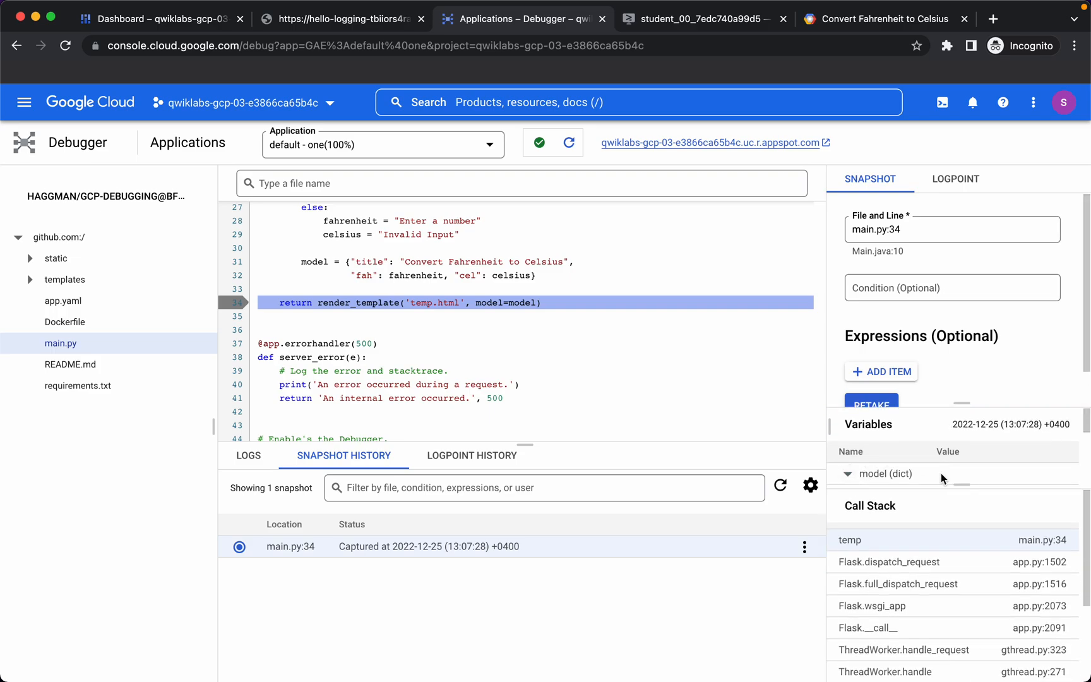
scroll(939, 472, "down", 3)
scroll(940, 472, "down", 3)
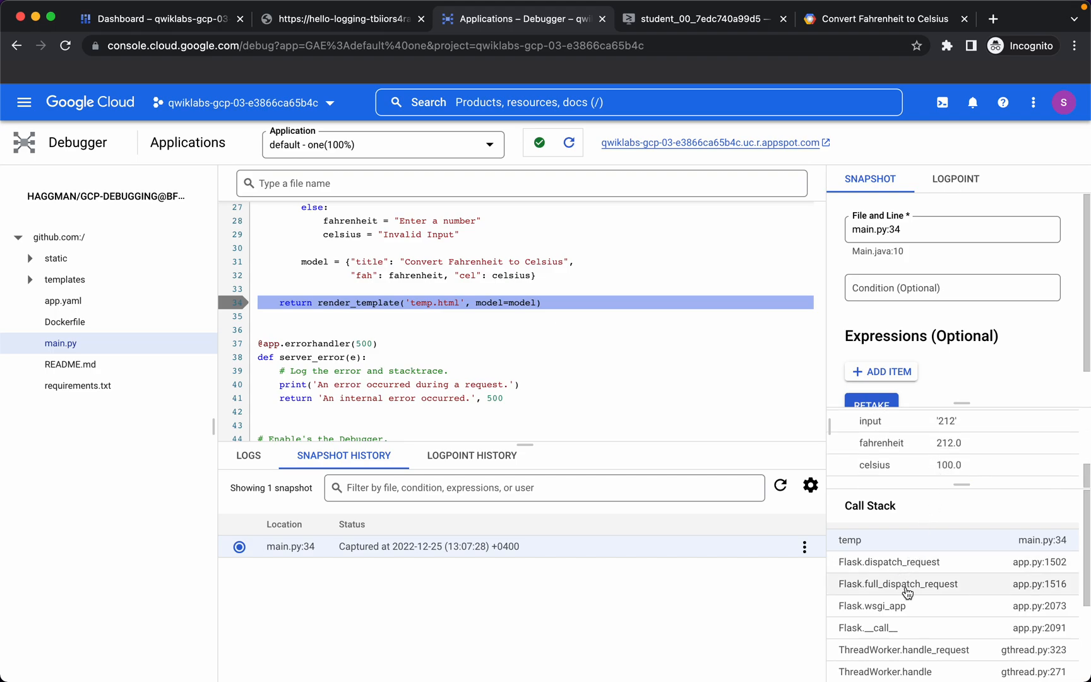
scroll(908, 588, "down", 3)
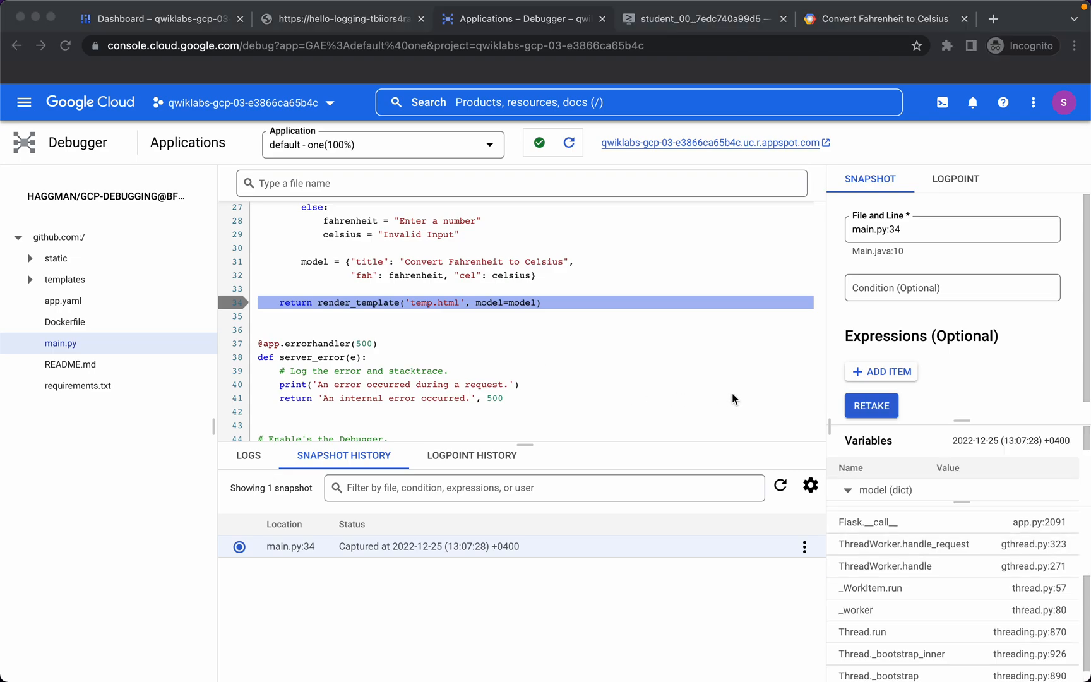
Retake the snapshot at main.py:34 and trigger it by converting -40 on the converter page
left_click(878, 407)
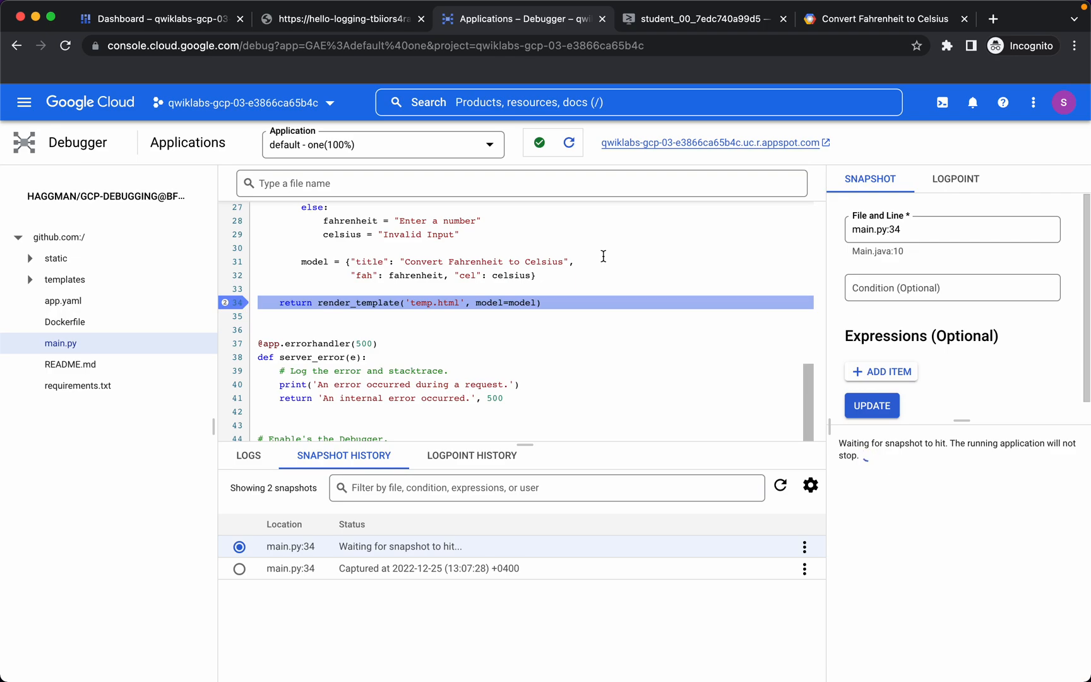
left_click(865, 19)
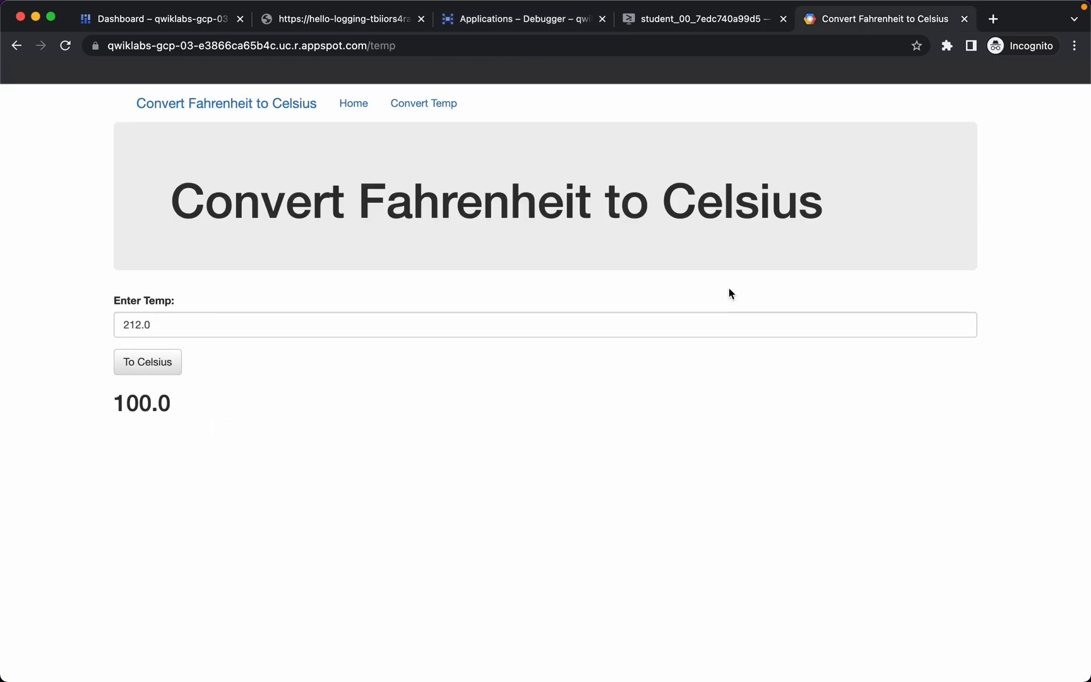
double_click(144, 325)
type("-40")
left_click(121, 357)
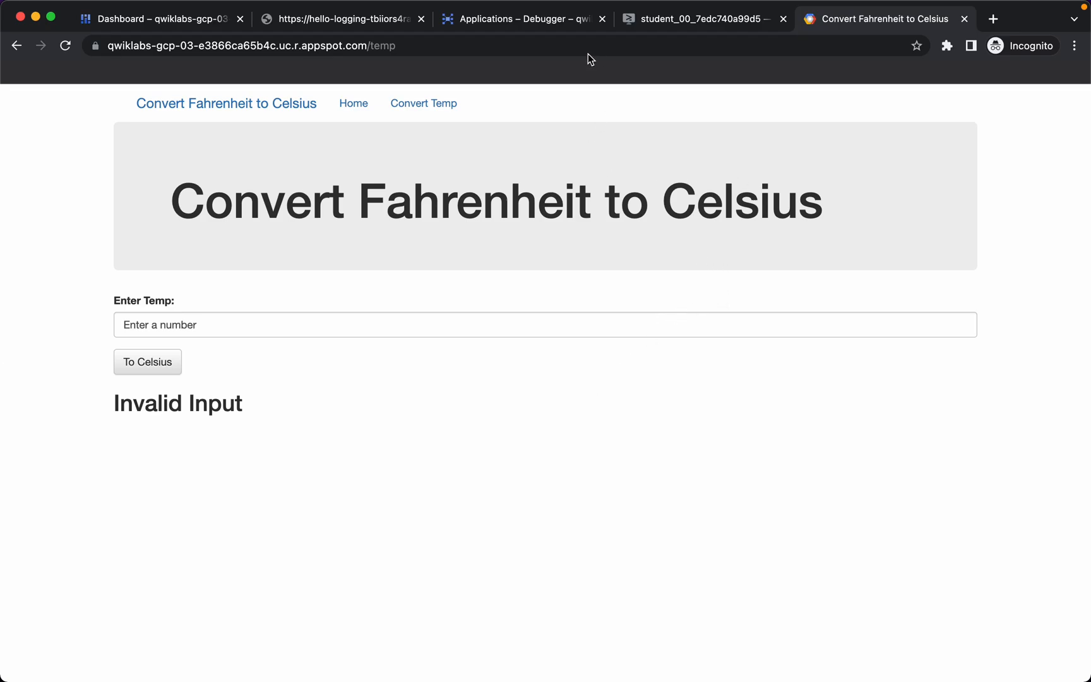
Examine the model and data dictionaries, the remaining variables and the call stack of the retaken snapshot in the Debugger
left_click(541, 18)
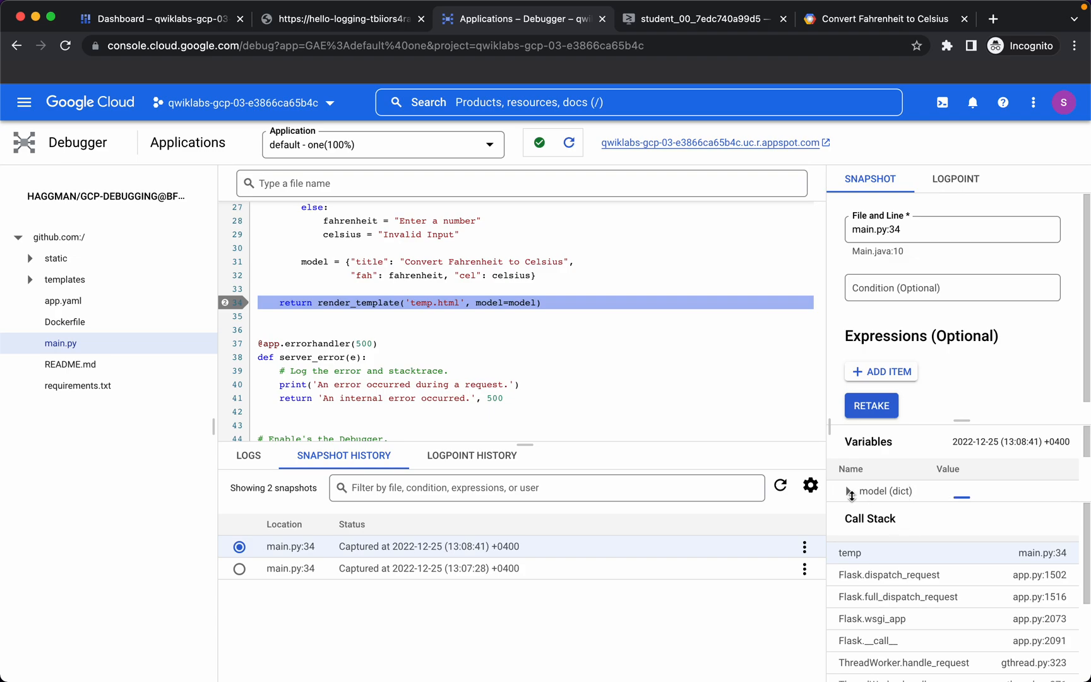
left_click_drag(966, 501, 967, 523)
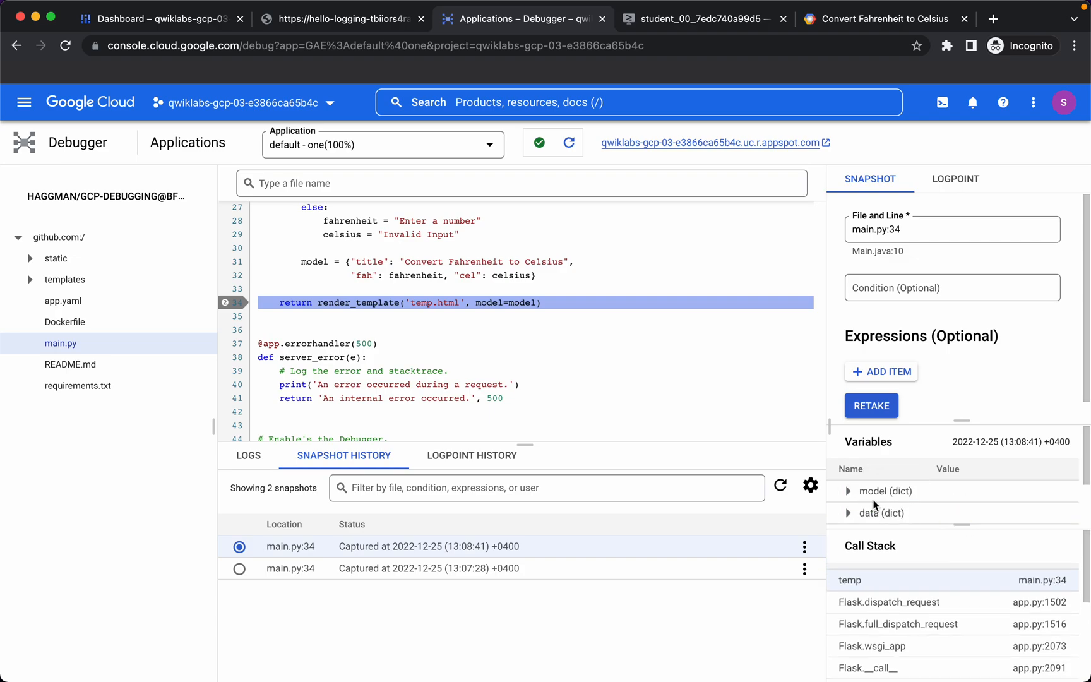
left_click(848, 492)
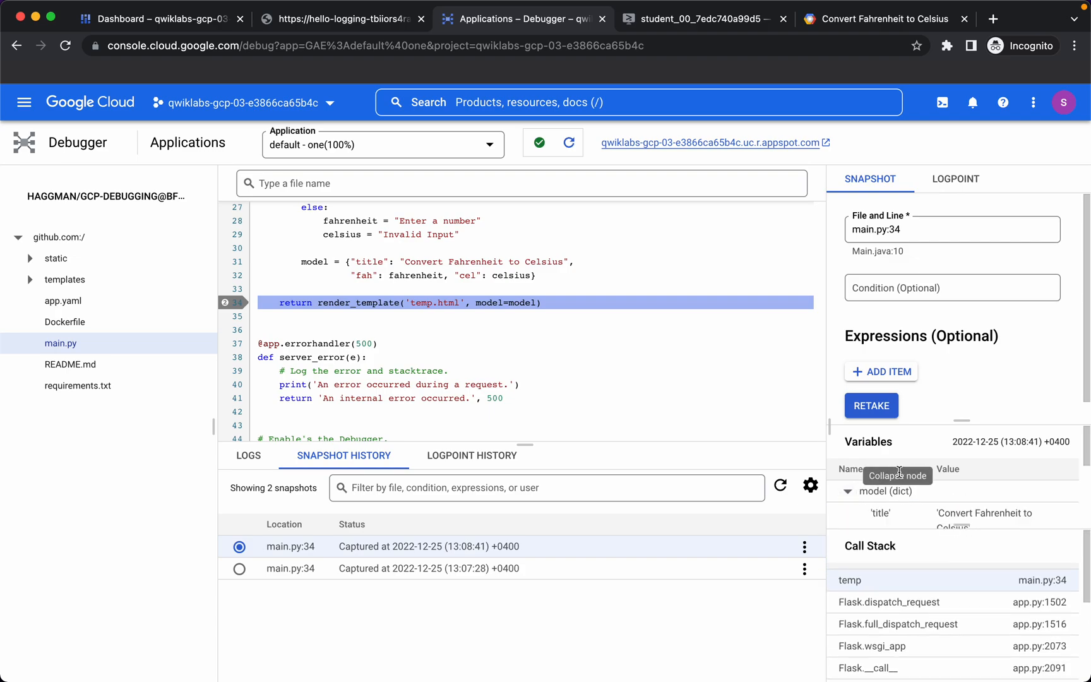
scroll(959, 501, "down", 2)
scroll(959, 501, "down", 4)
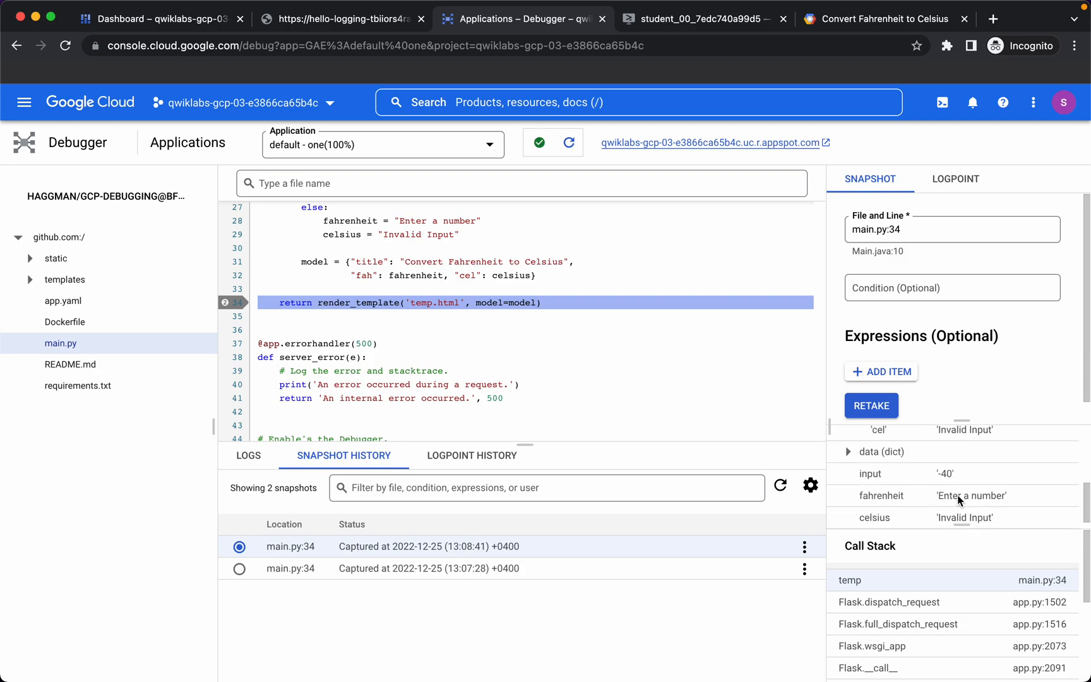
left_click(849, 452)
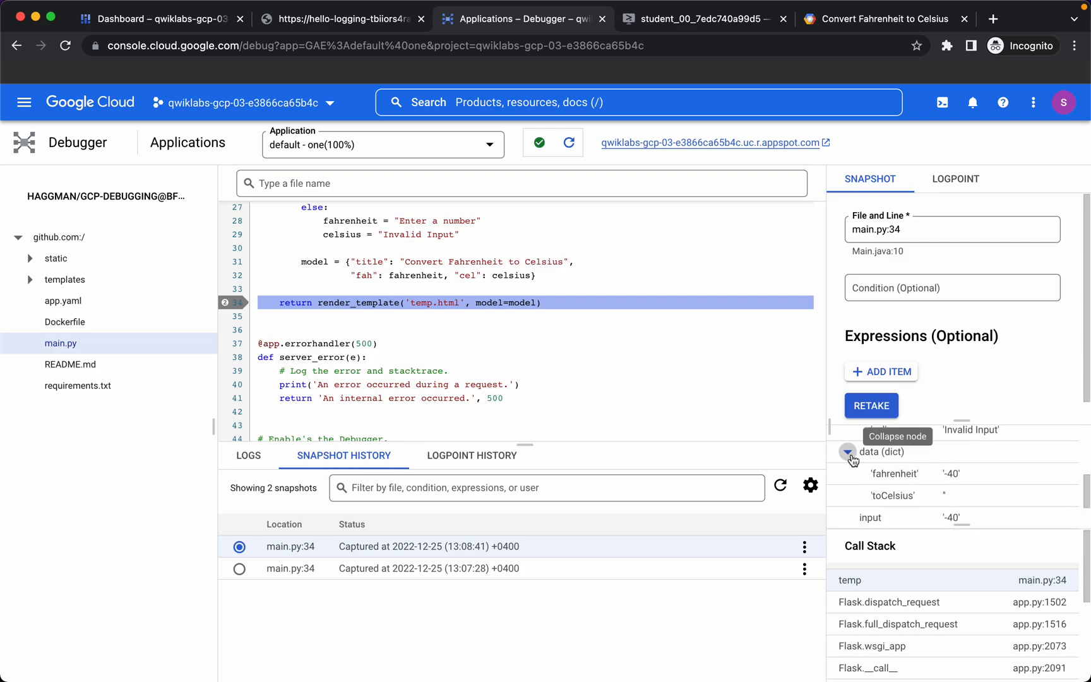
scroll(966, 468, "down", 3)
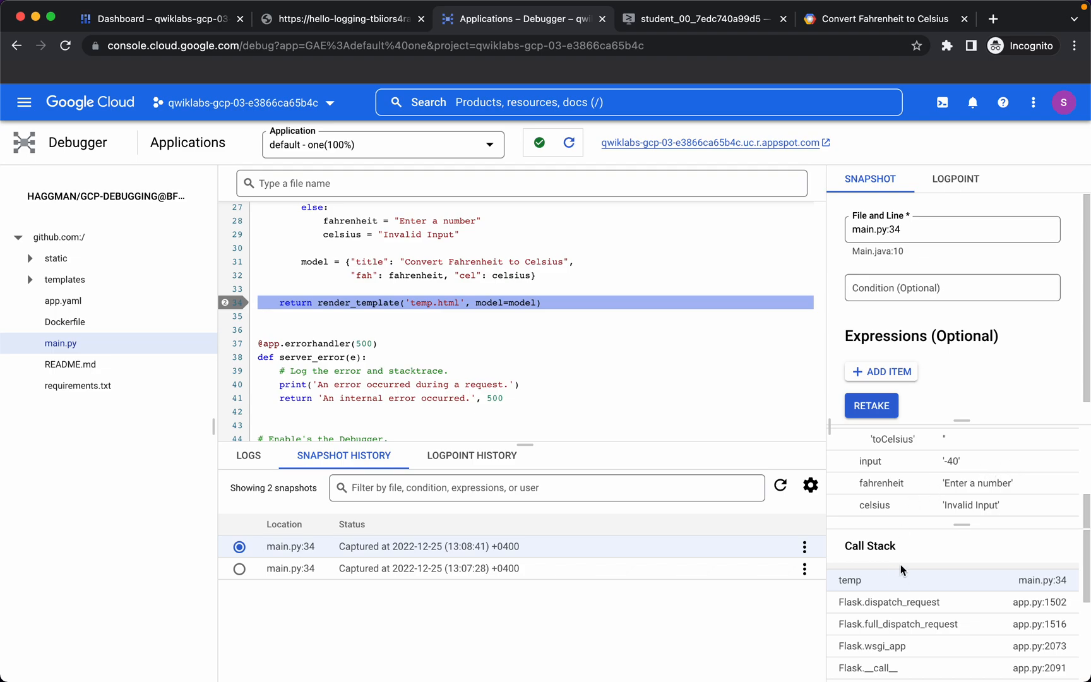
scroll(902, 575, "down", 1)
scroll(902, 575, "down", 2)
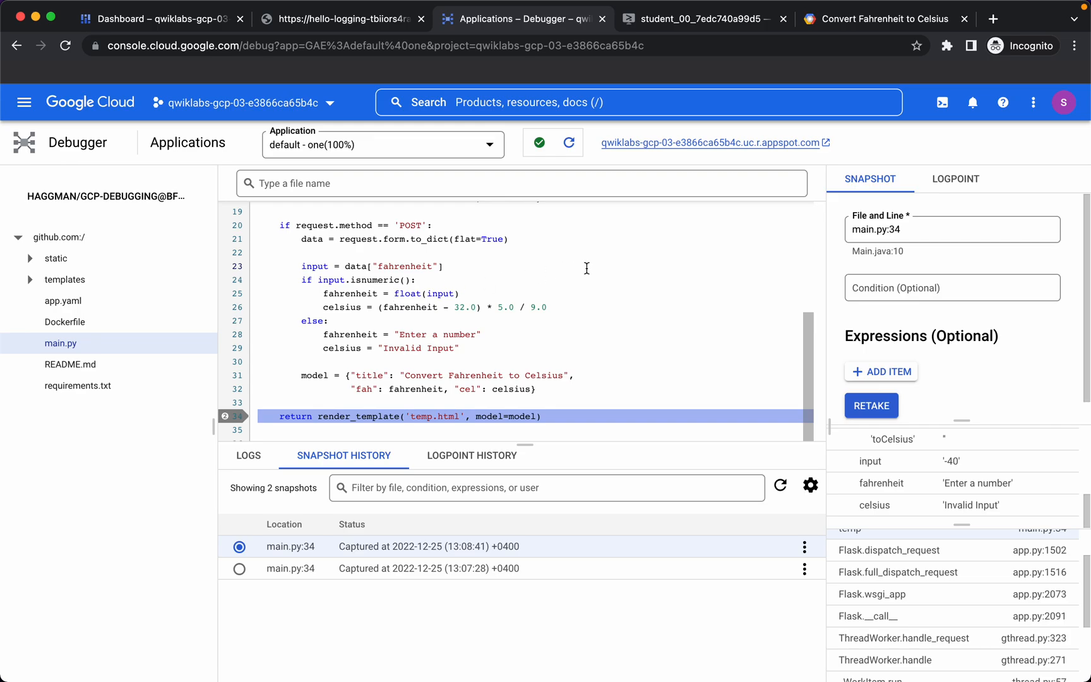
Add a logpoint at line 31 of main.py with message "{input} was cast to {fahrenheit}" and log level Warning
left_click(969, 181)
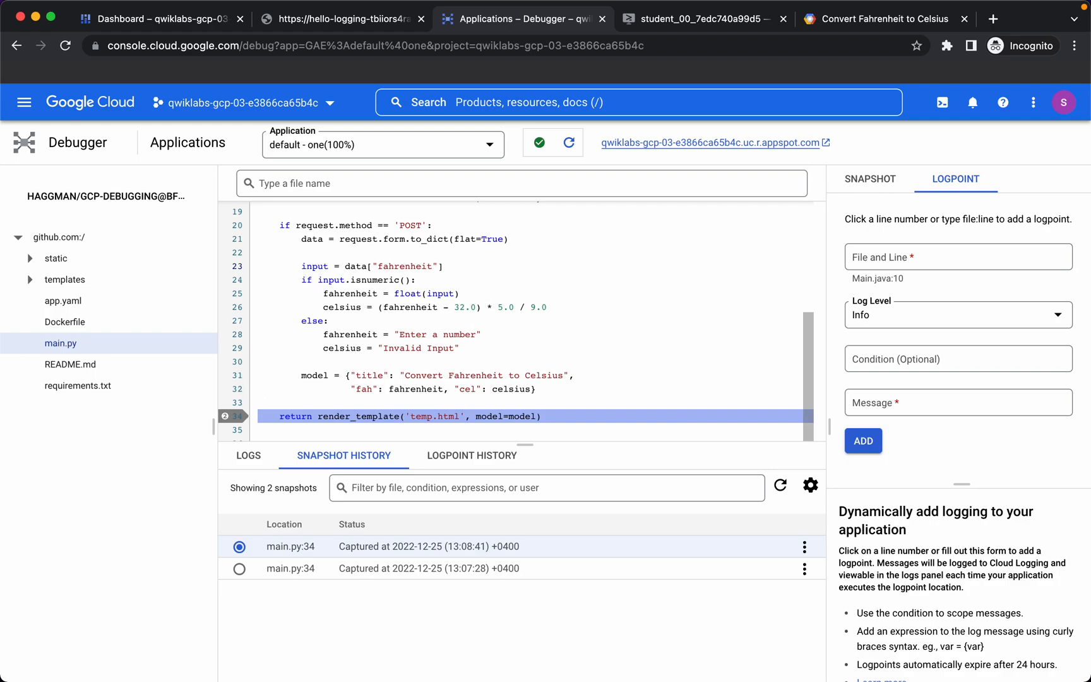
left_click(238, 379)
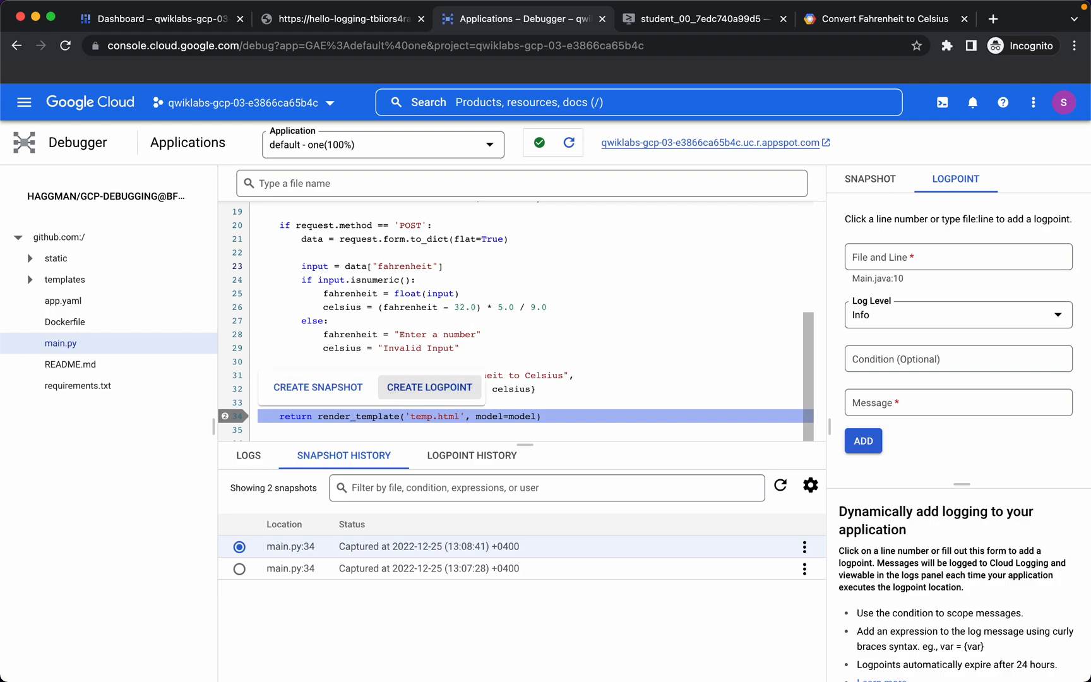
left_click(429, 388)
scroll(472, 393, "down", 1)
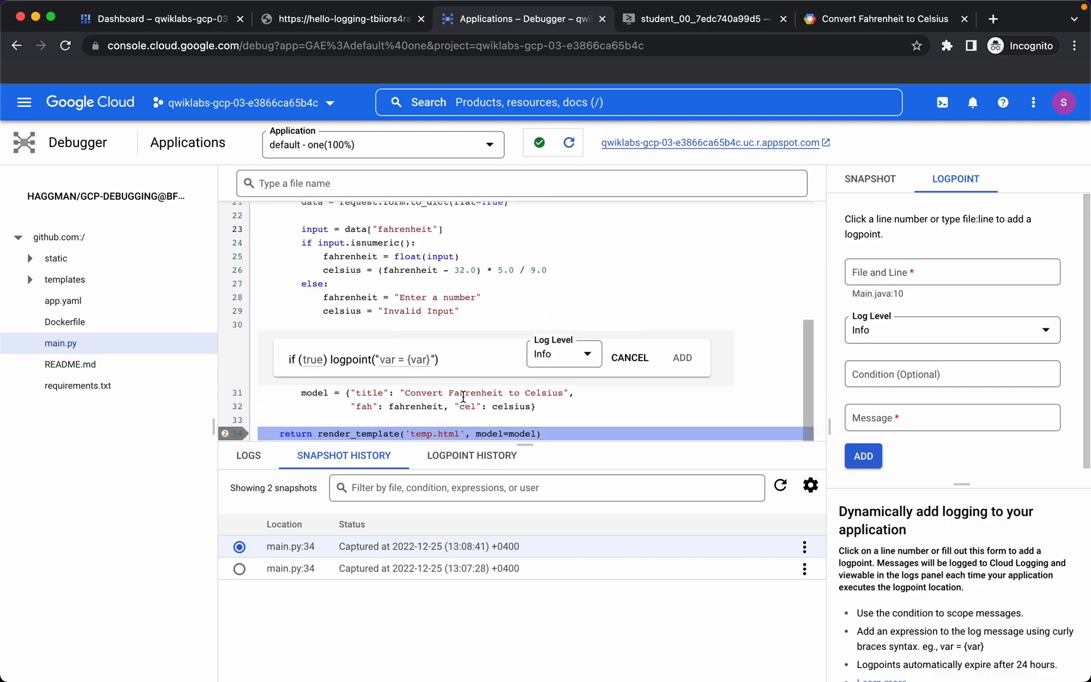
left_click(380, 359)
key("super+a")
type("{input} was cast to {fahrenheit}")
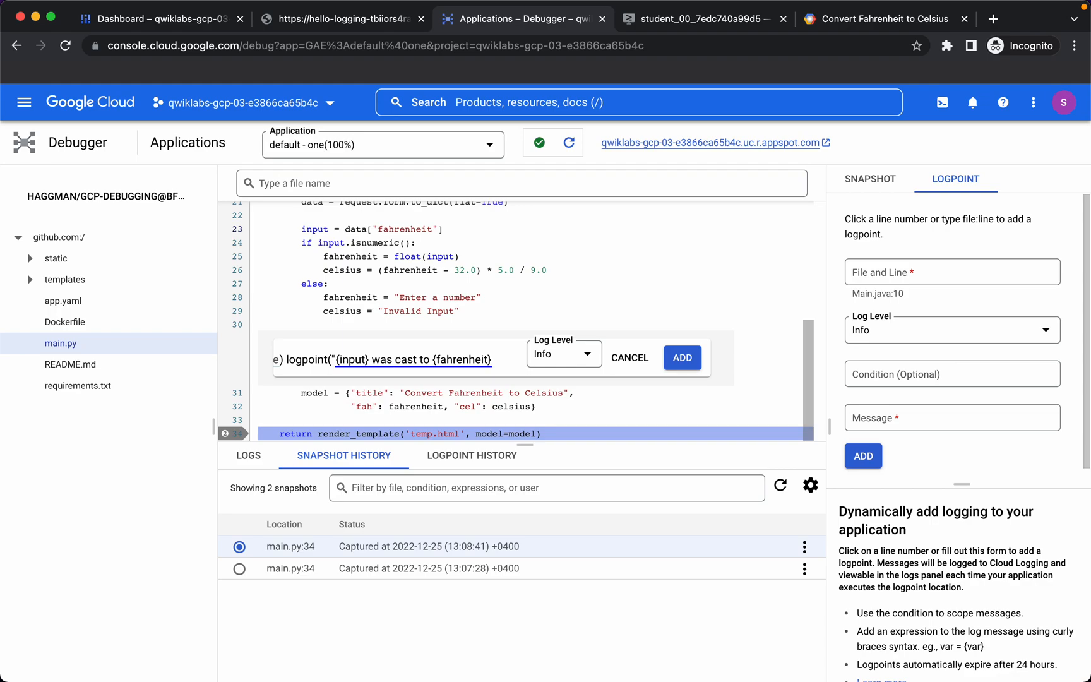
left_click(587, 357)
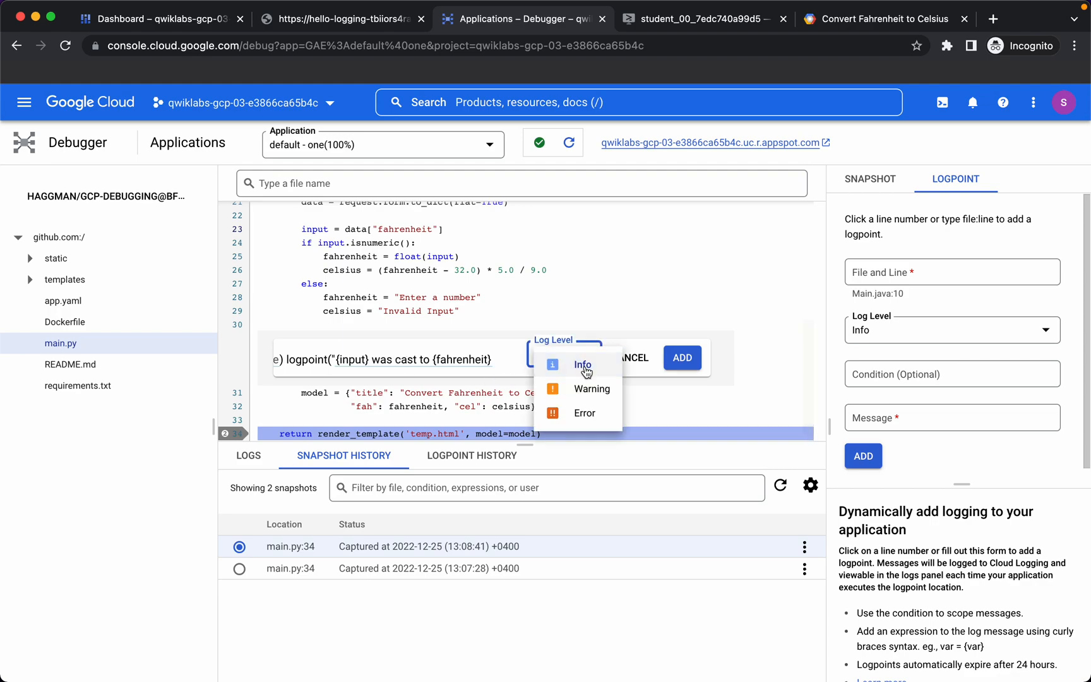
left_click(585, 389)
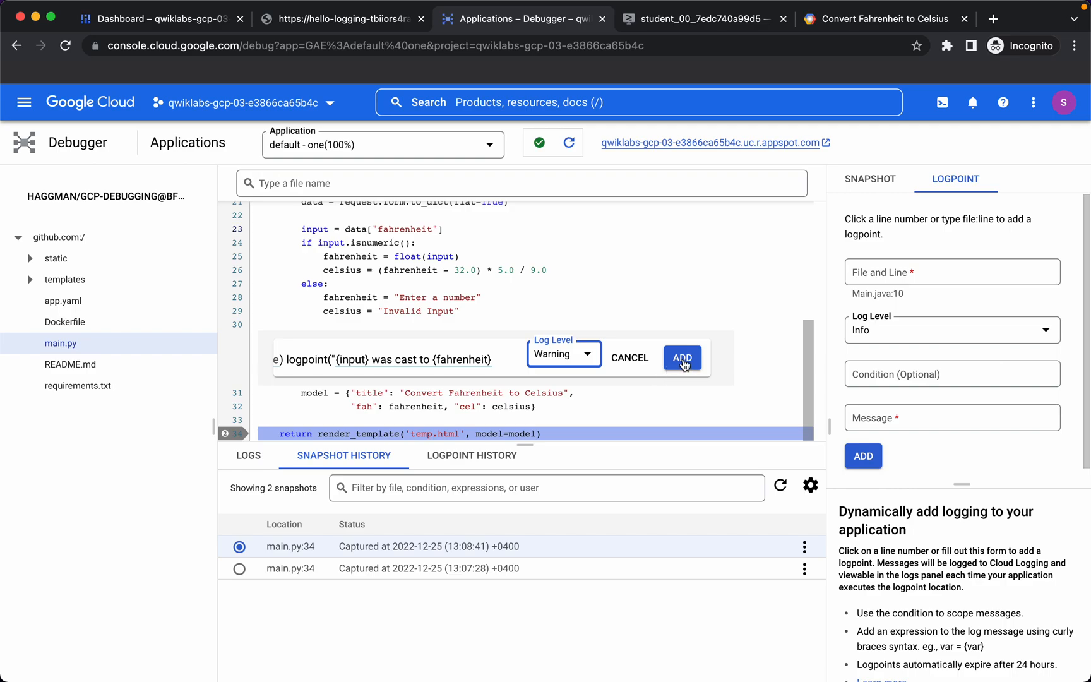
left_click(682, 361)
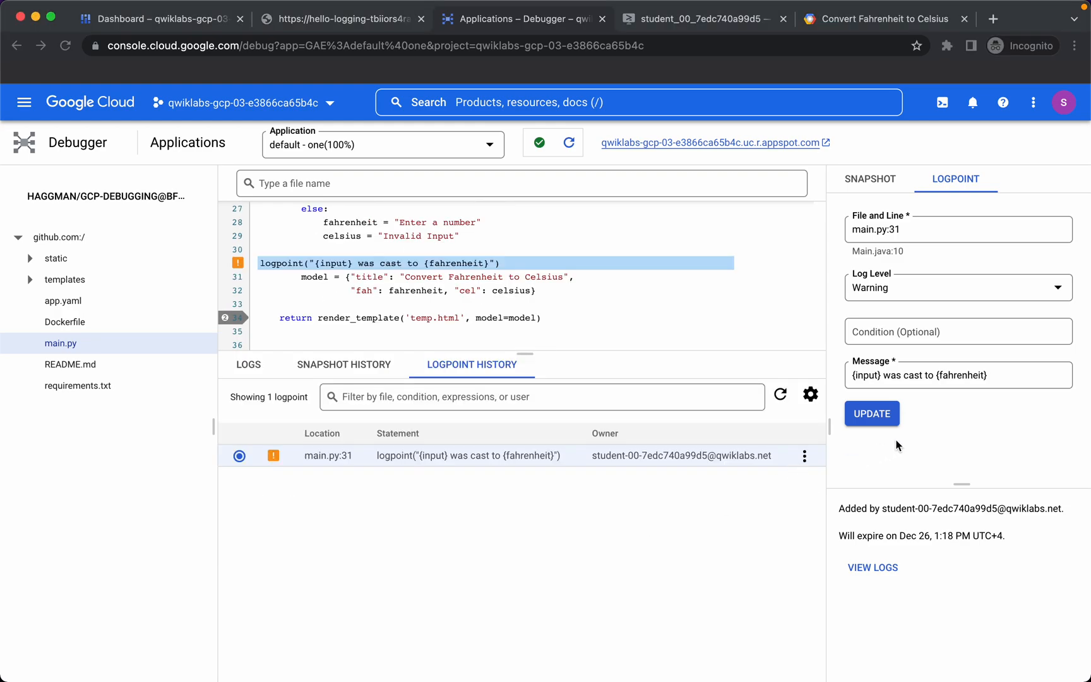
Update the main.py:31 logpoint with its current settings and view its logs
left_click(874, 414)
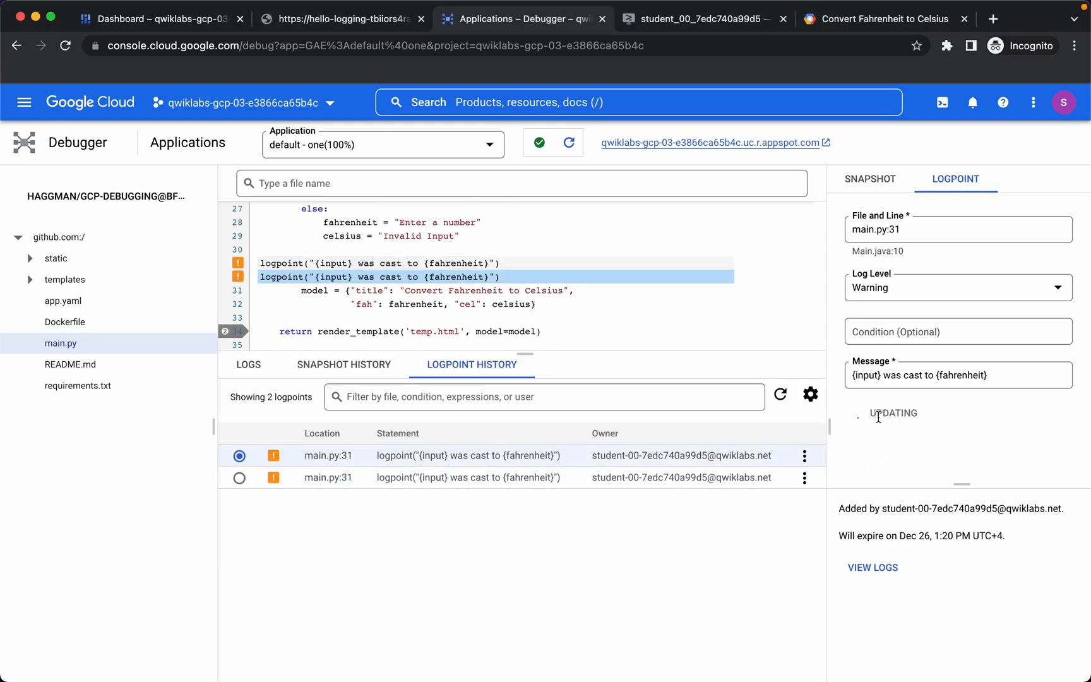
left_click(875, 572)
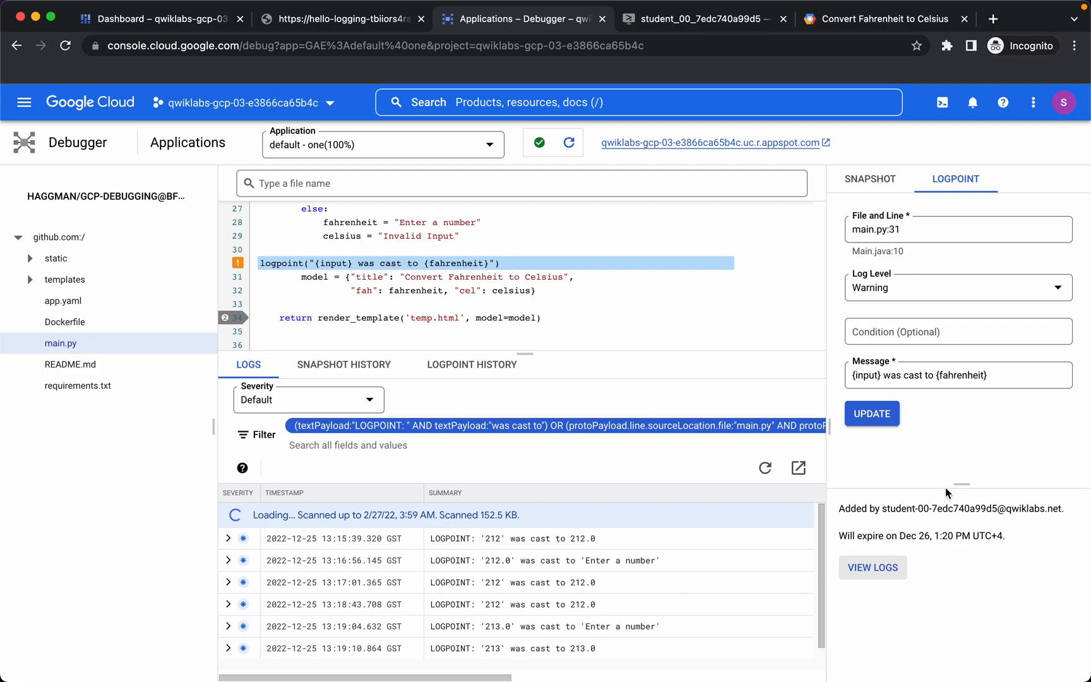
Reload the converter page, convert 213 to Celsius, and refresh the logpoint logs in the Debugger
left_click(864, 17)
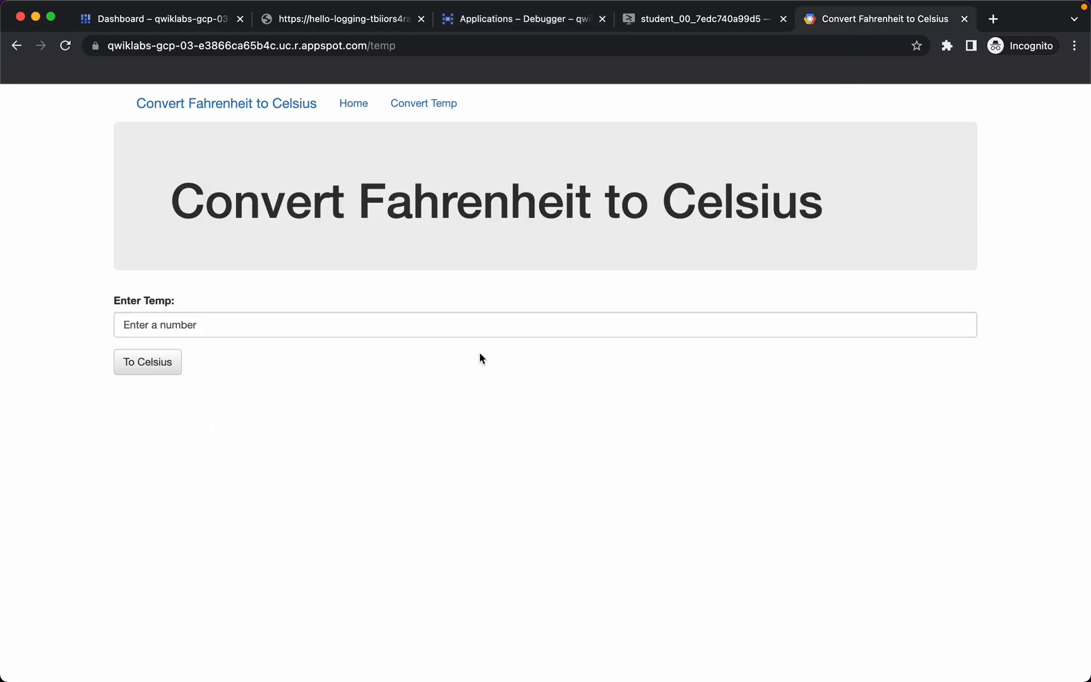
left_click(355, 106)
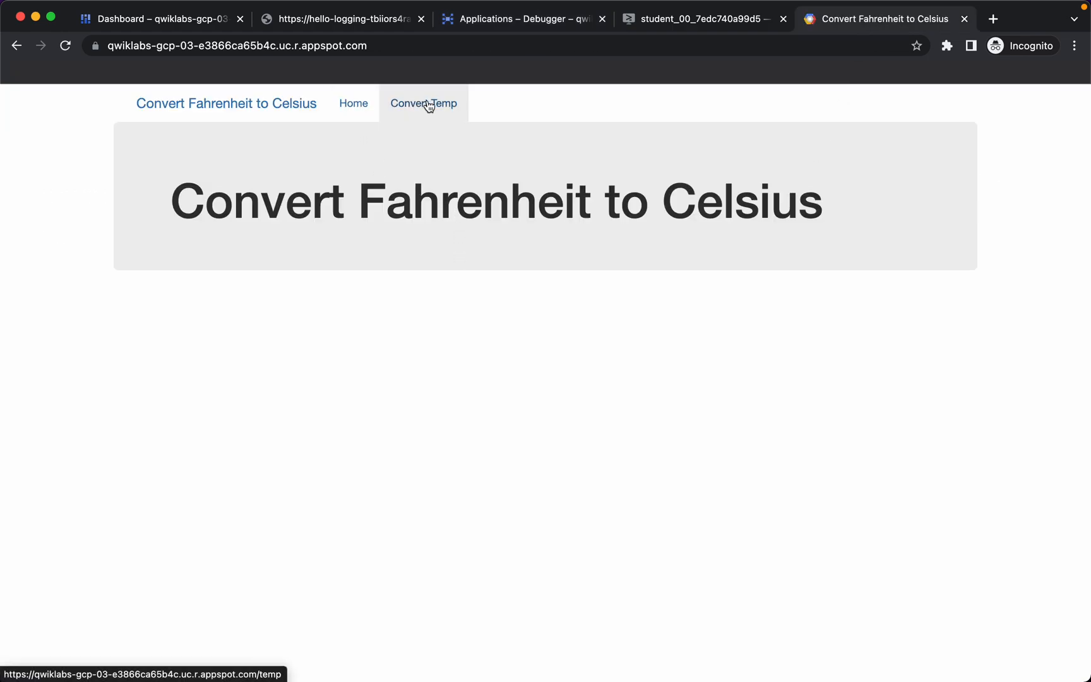
left_click(428, 106)
left_click(225, 325)
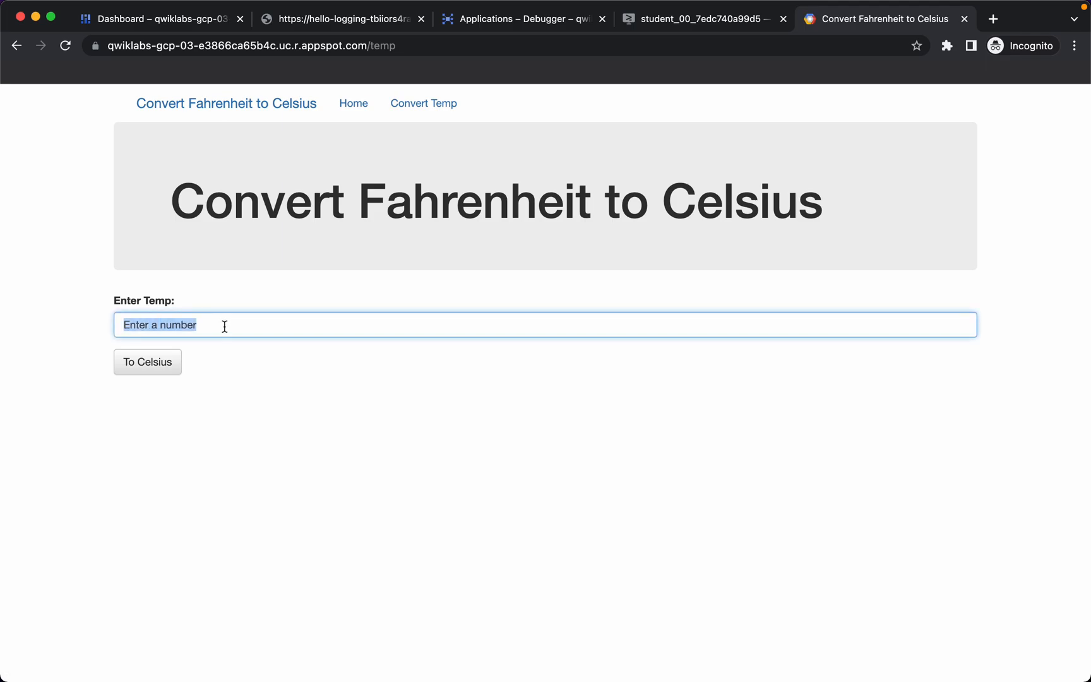
type("212")
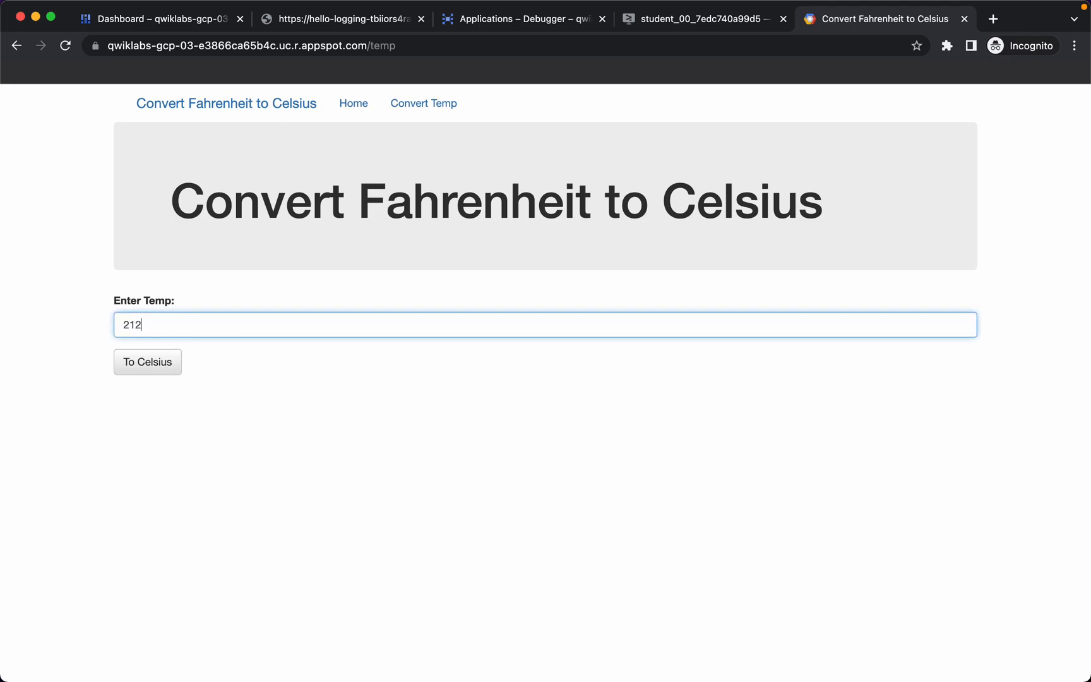
left_click(152, 371)
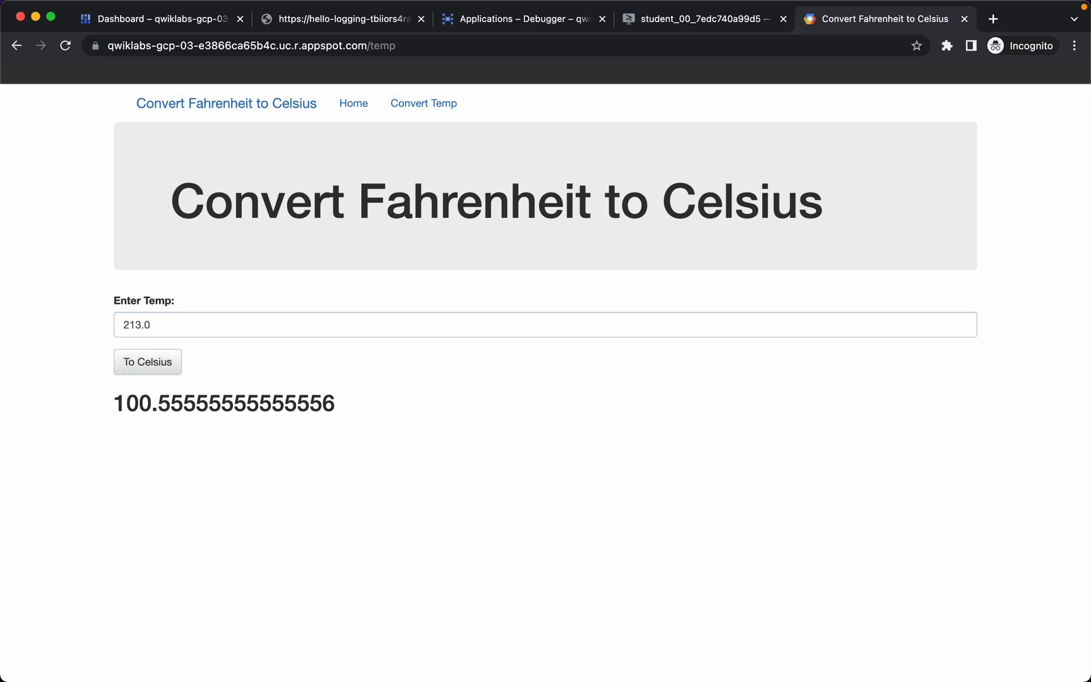
left_click(491, 20)
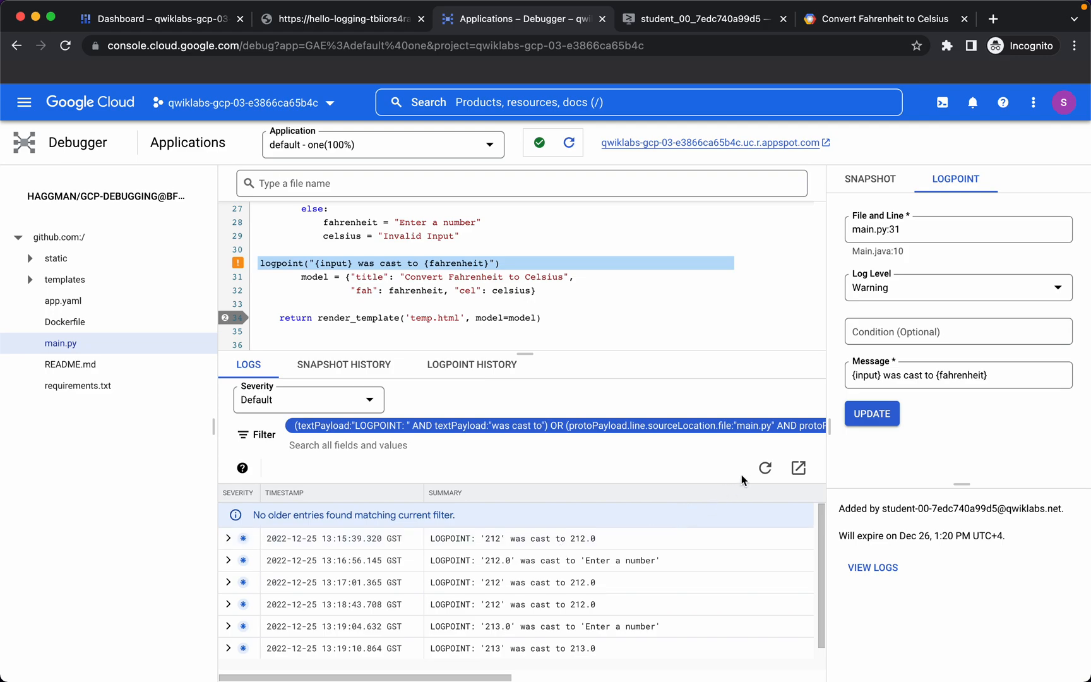
left_click(766, 467)
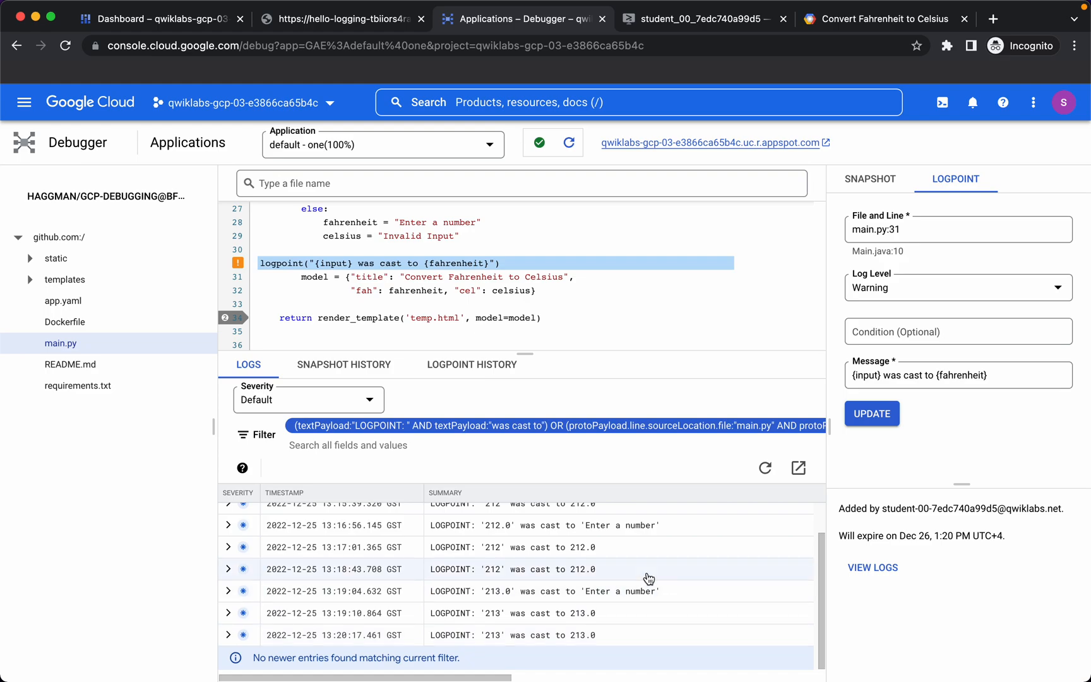
Convert -40 on the converter page and refresh the logpoint logs in the Debugger
left_click(892, 20)
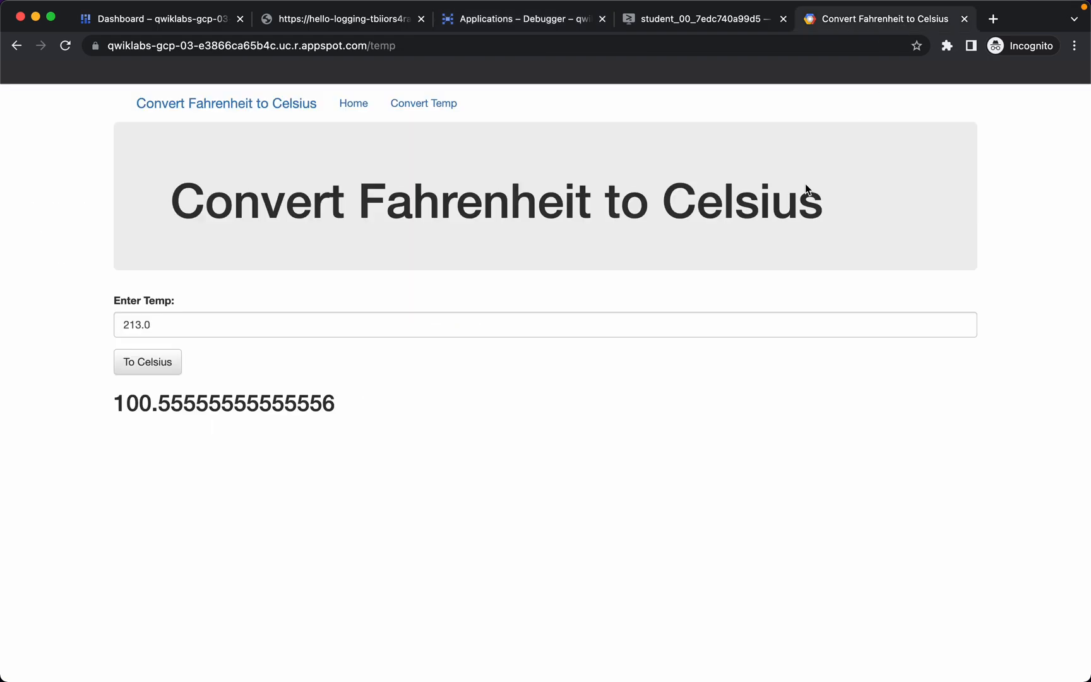
double_click(136, 326)
key("BackSpace")
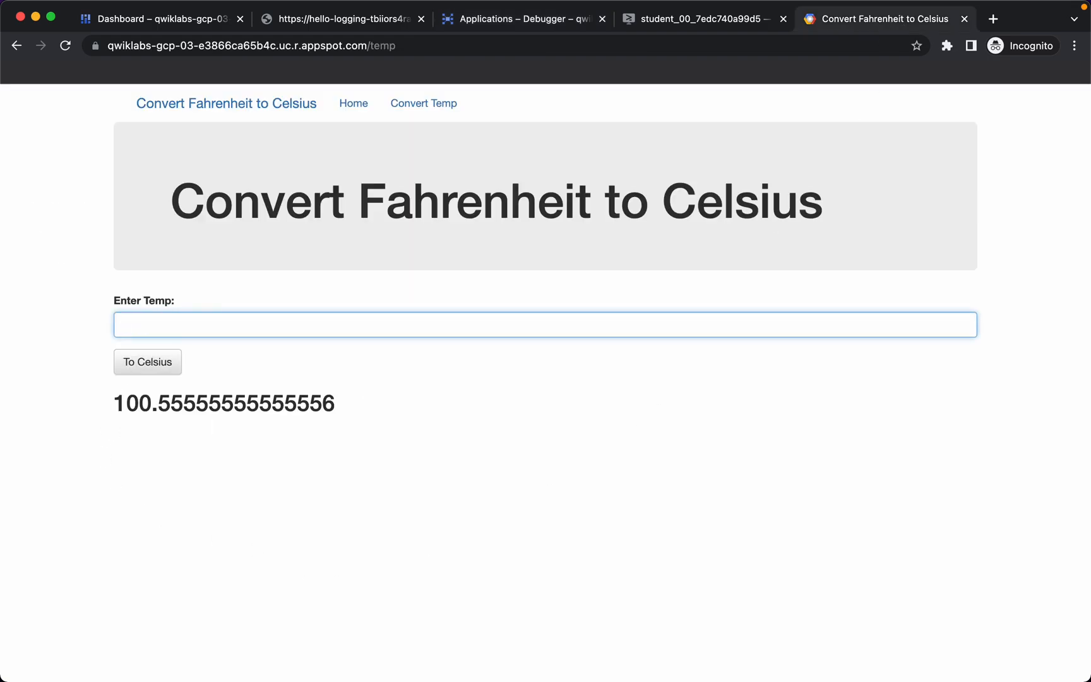
type("-40")
left_click(144, 365)
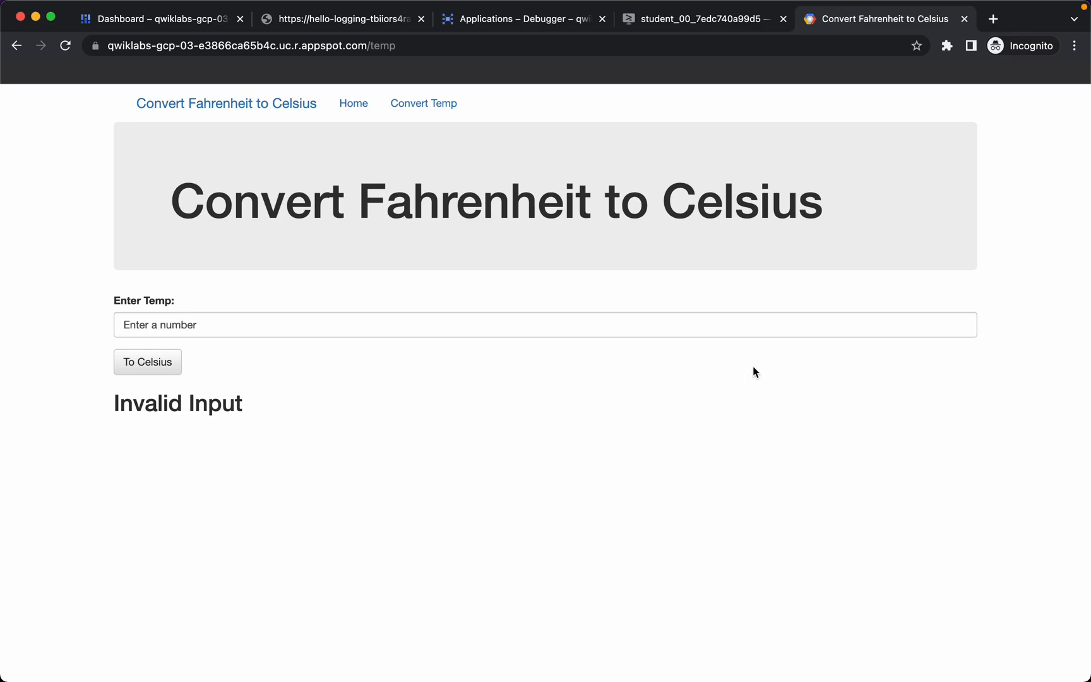
left_click(538, 20)
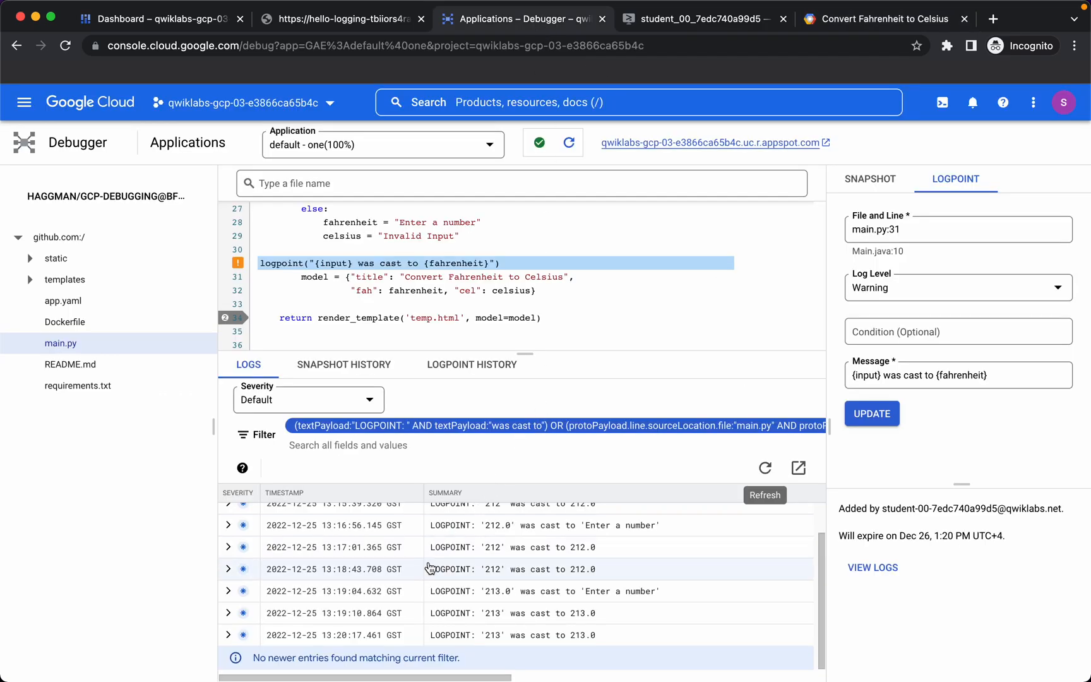
left_click(765, 469)
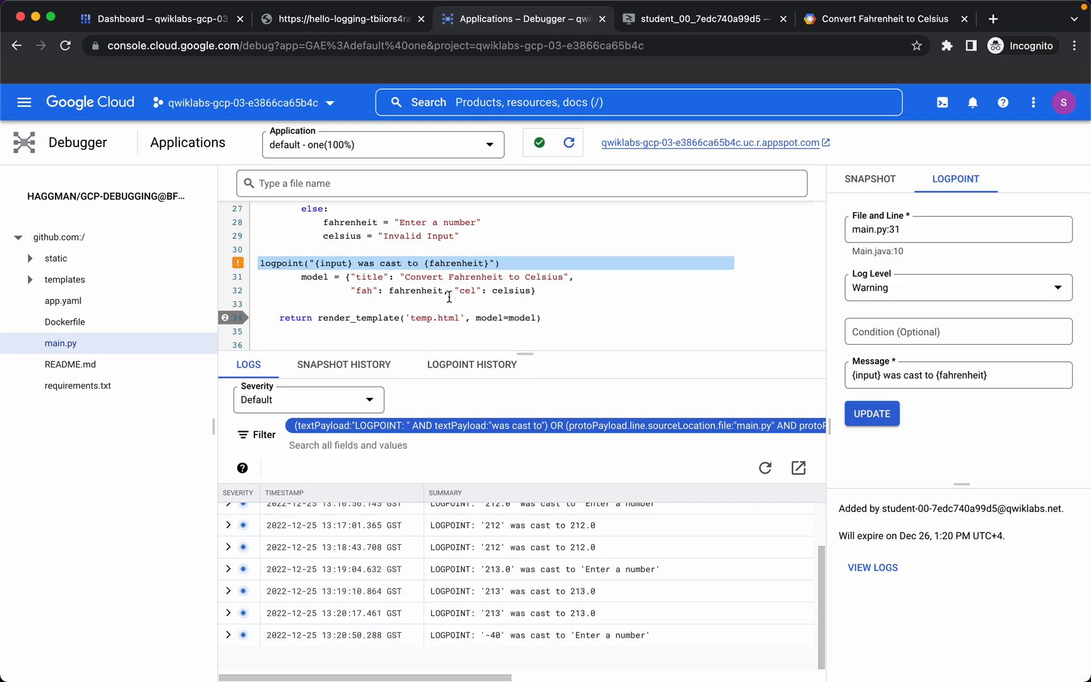
Review the conversion code in the Debugger, and delete the input.isnumeric() if/else block from main.py in the Cloud Shell Editor
scroll(449, 297, "up", 2)
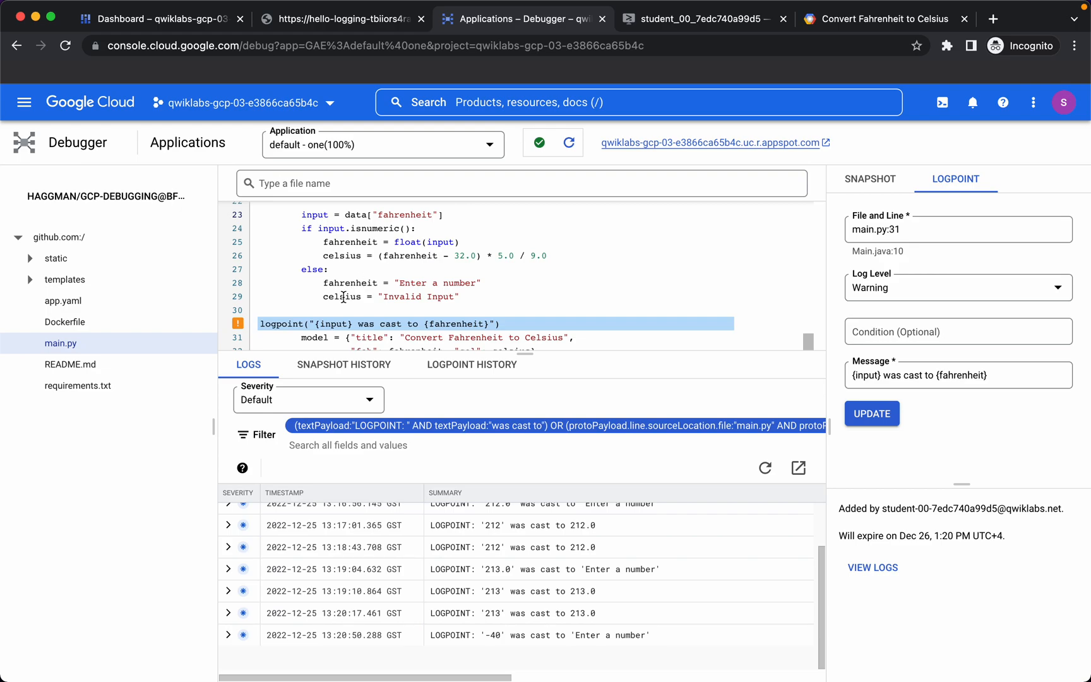
scroll(442, 296, "down", 3)
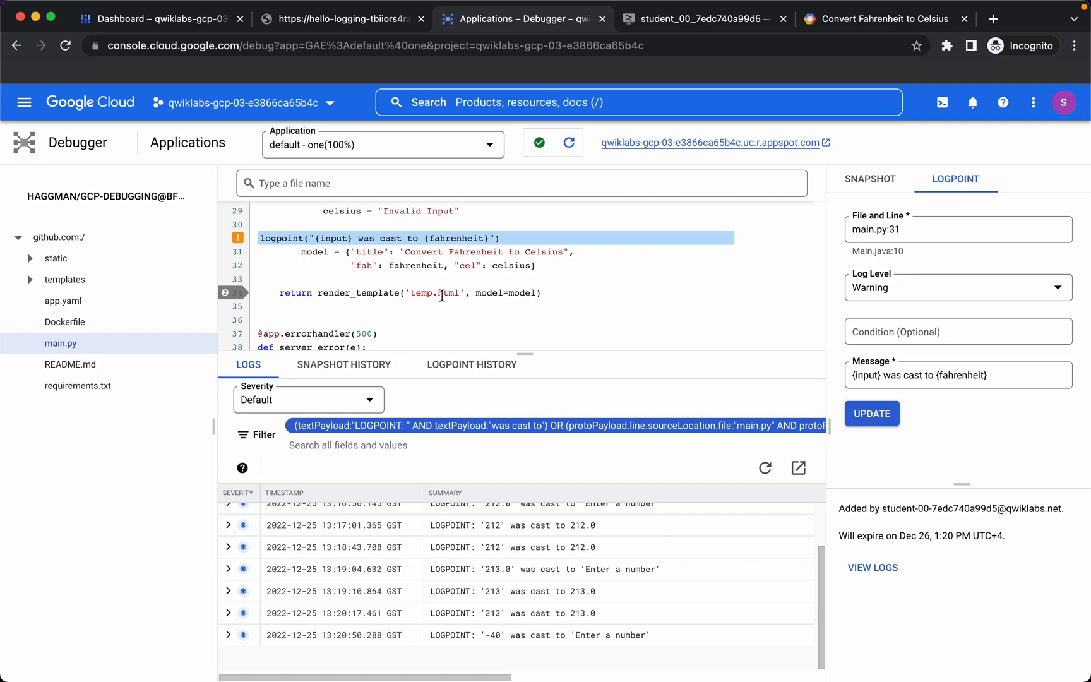
scroll(404, 292, "up", 2)
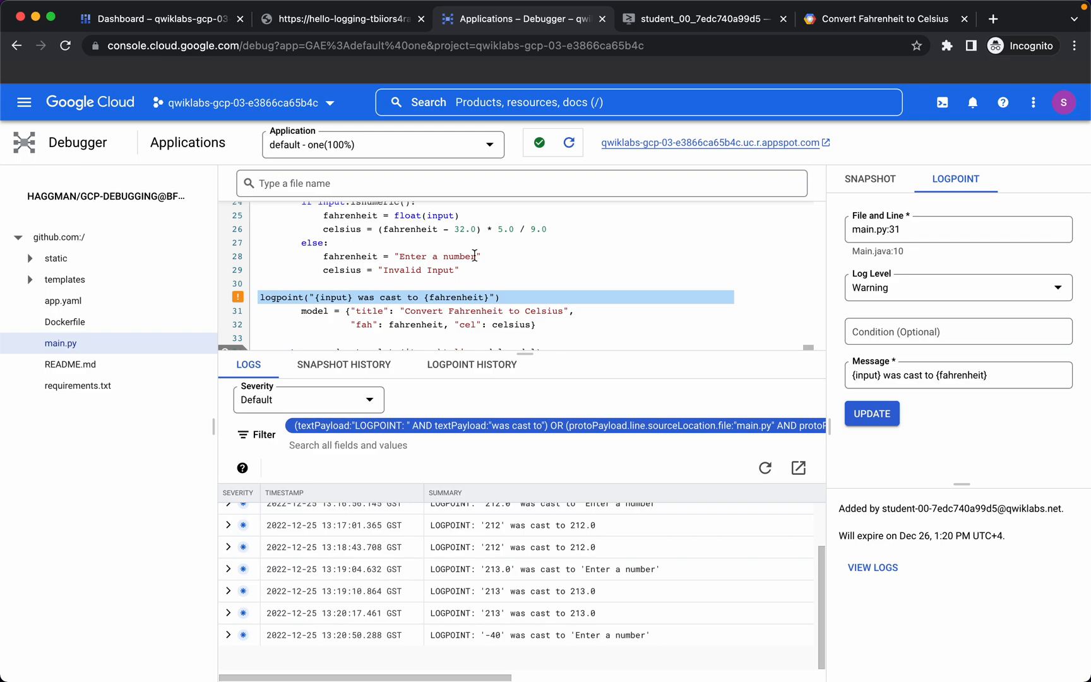
scroll(401, 301, "up", 2)
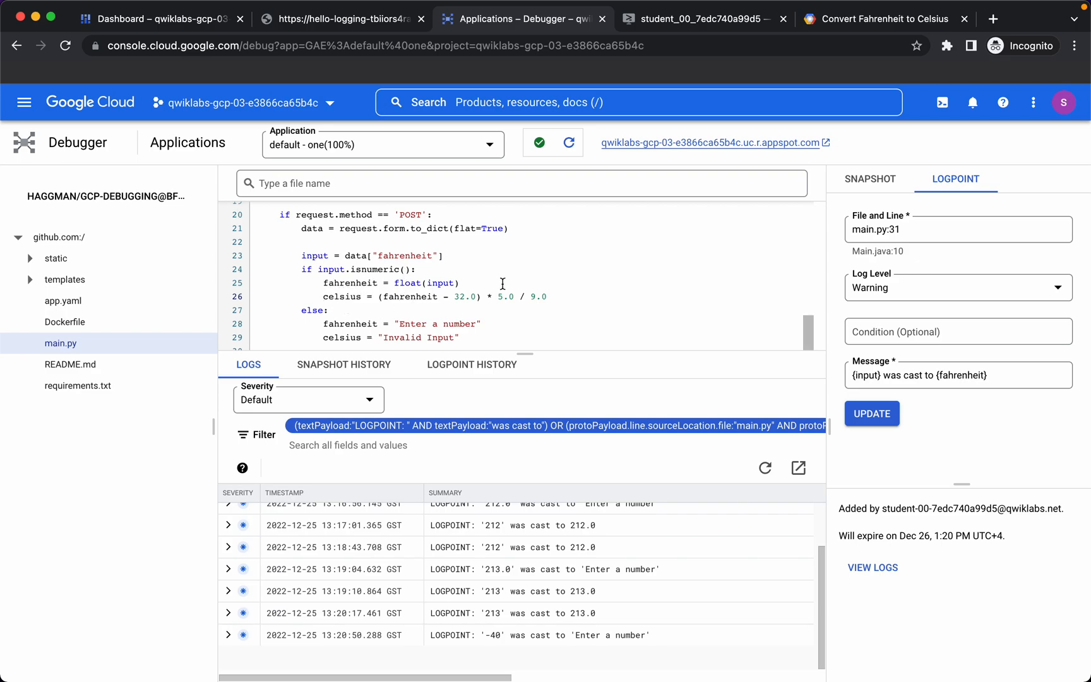
left_click(698, 18)
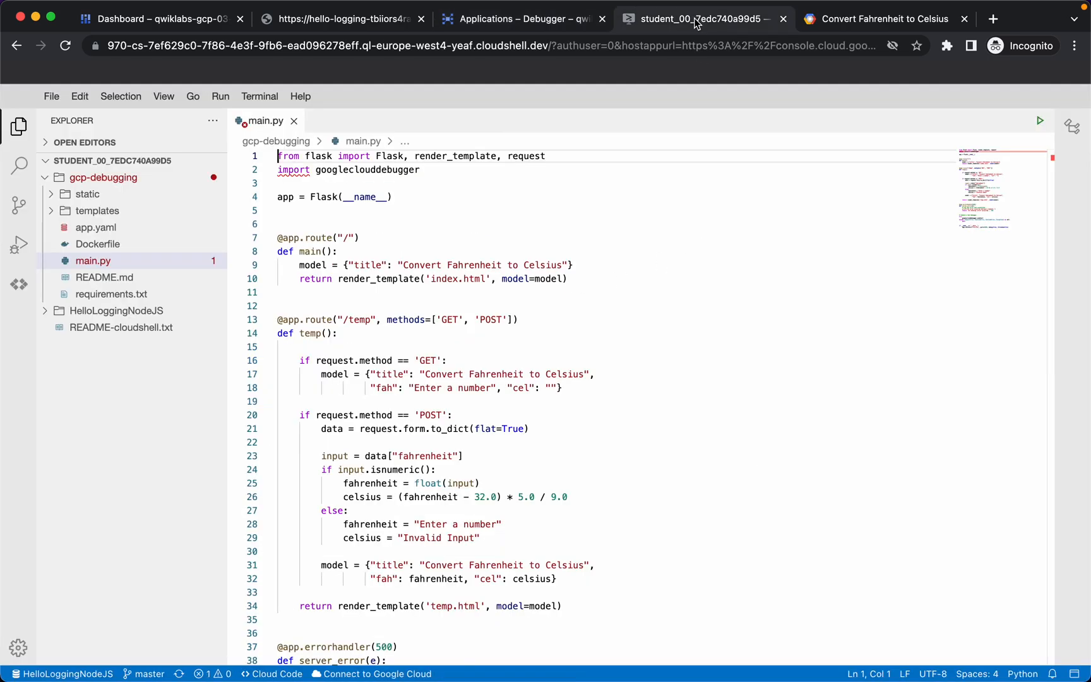
left_click(431, 416)
scroll(504, 416, "down", 4)
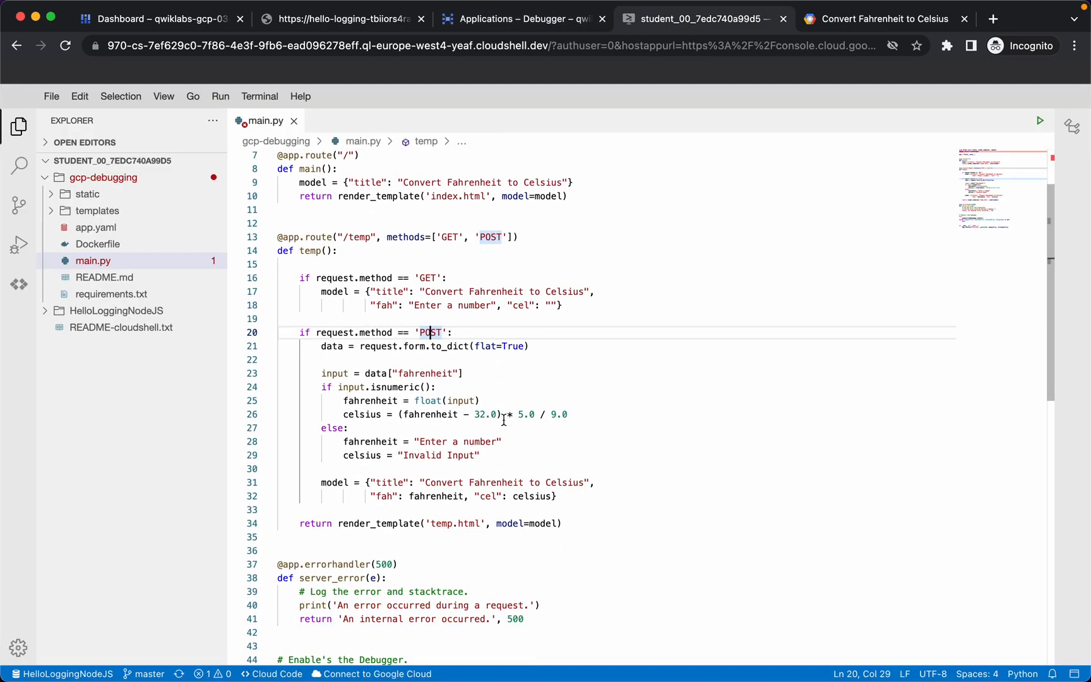
left_click_drag(509, 380, 272, 311)
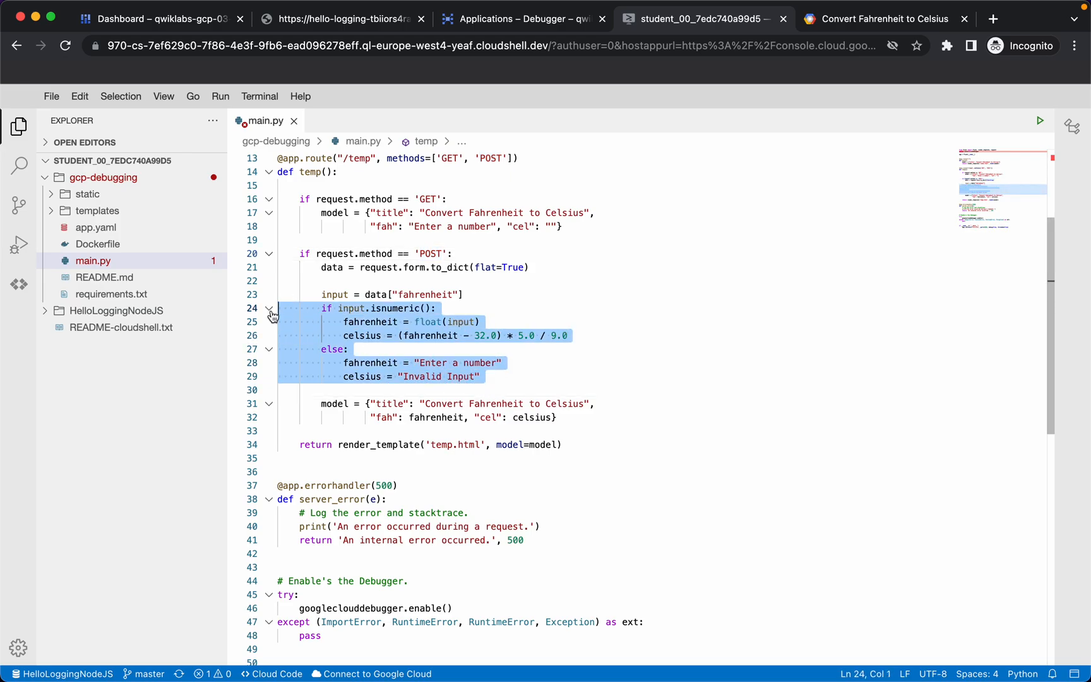
key("BackSpace")
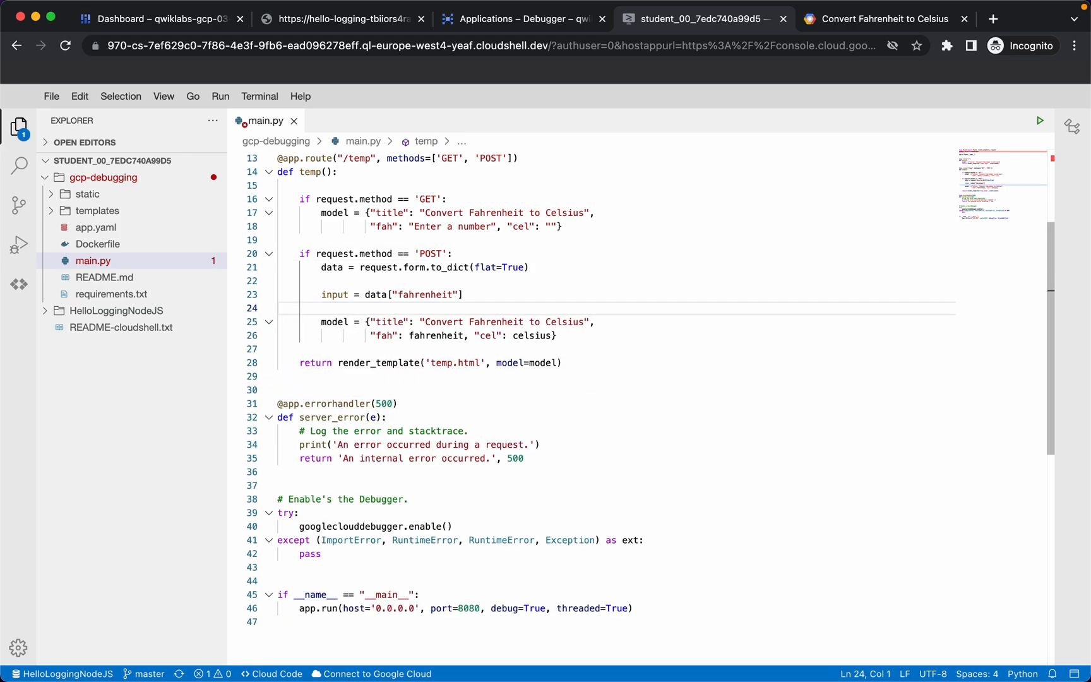
Insert a try/except ValueError block that computes celsius as int((fahrenheit - 32.0) * 5.0 / 9.0), add a blank line below it, and save main.py
type("try:             fahrenheit = float(input)             celsius = int((fahrenheit - 32.0) * 5.0 / 9.0)         except ValueError:             fahrenheit = 'Enter a number'             celsius = 'Invalid Input'")
key("super+s")
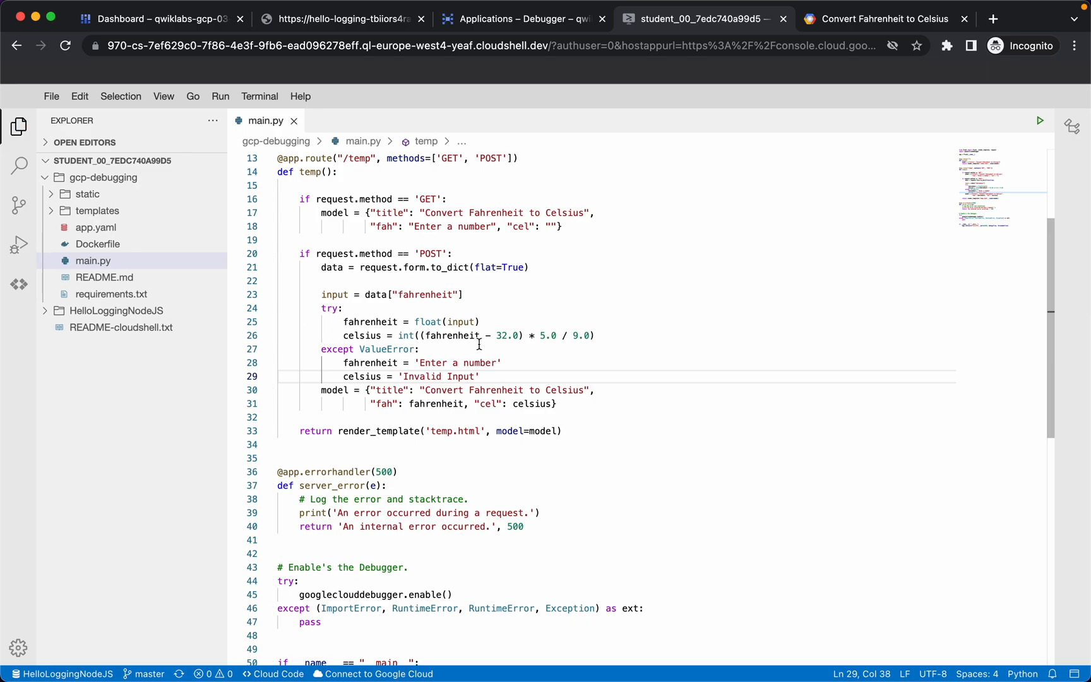
key("Return")
key("super+s")
scroll(529, 316, "down", 1)
left_click(529, 318)
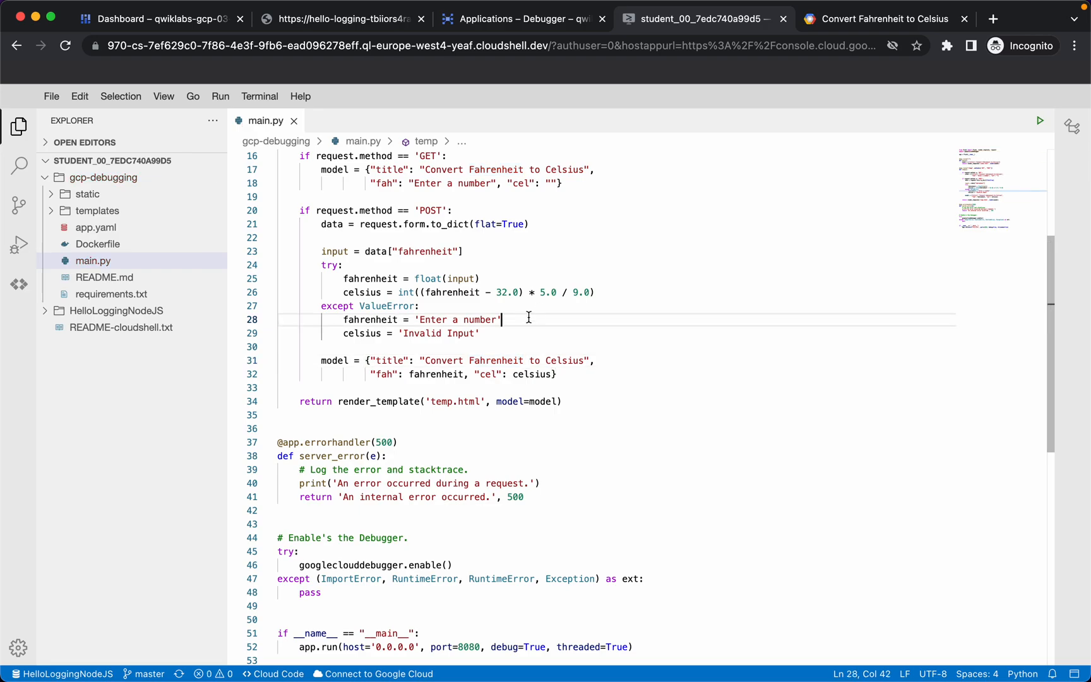
Open the Cloud Shell terminal from the Dashboard, change to the gcp-debugging folder, and list its files
left_click(178, 25)
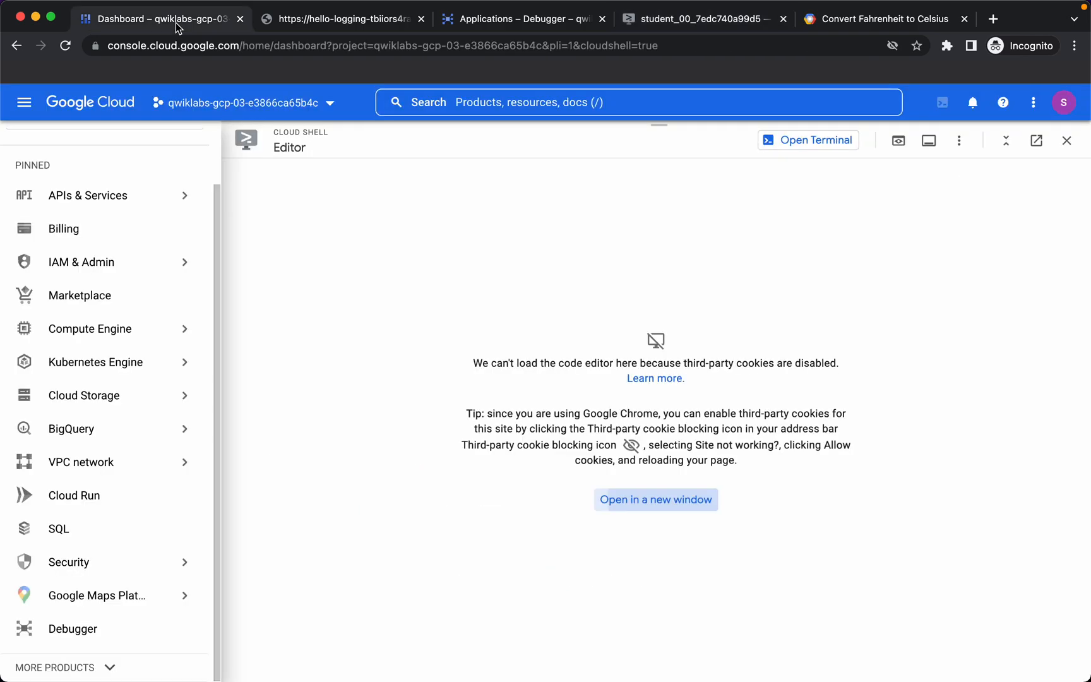
left_click(800, 145)
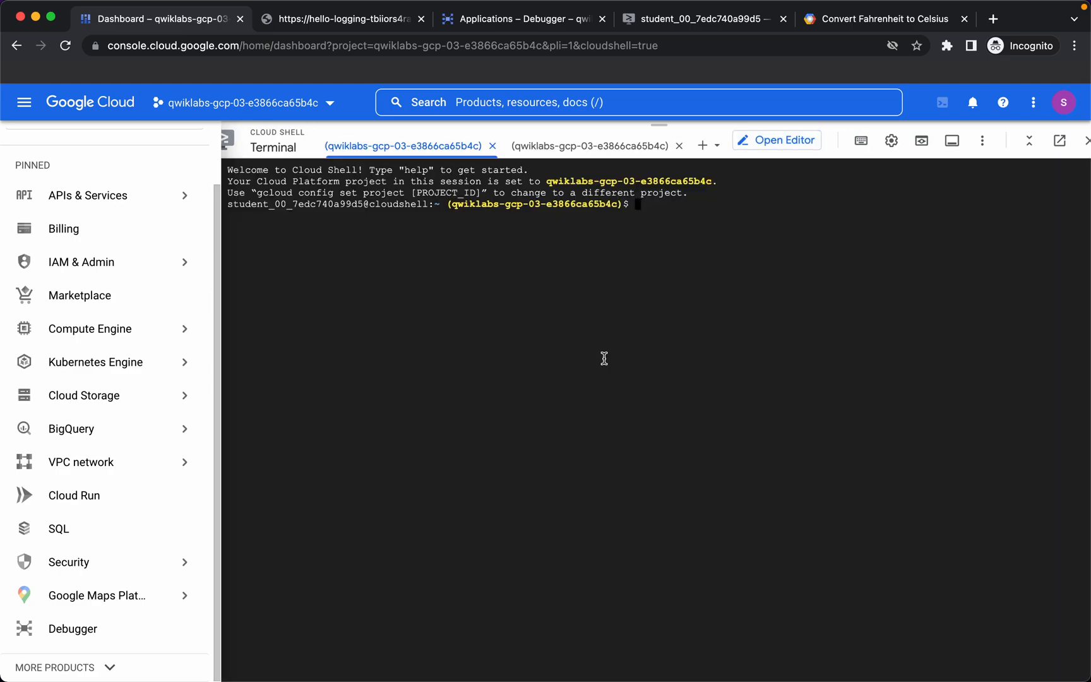
type("ls")
key("Return")
type("cd gcp-debugging/")
key("Tab")
key("Return")
type("ls")
key("Return")
key("Return")
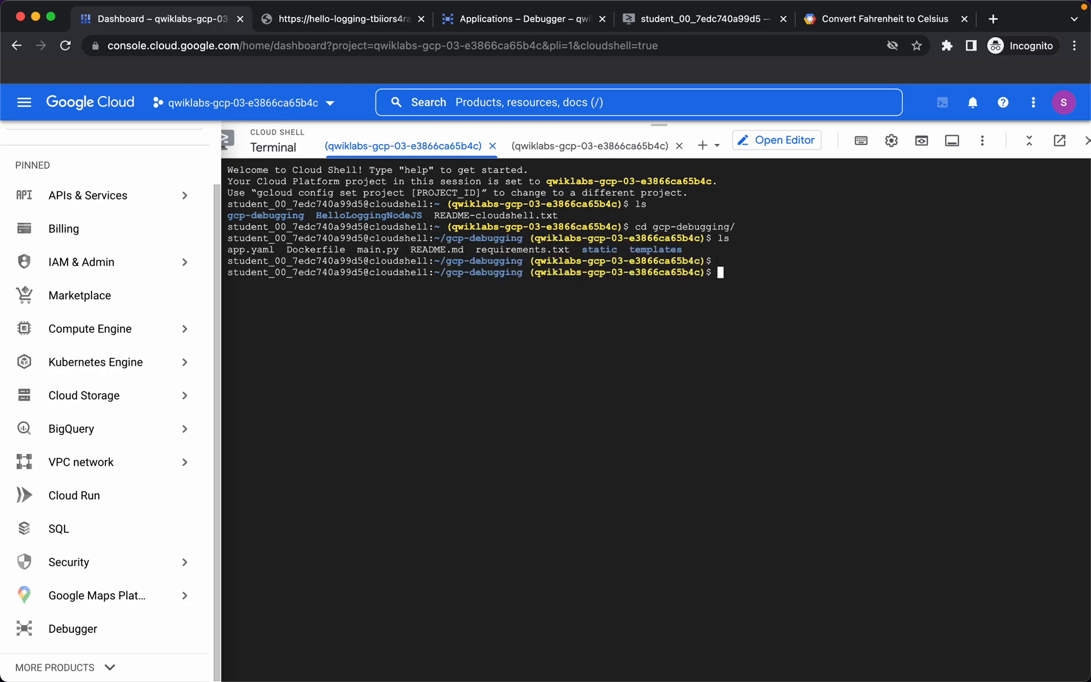
key("Return")
Print main.py in the terminal to check the edited conversion code, and clear the screen
type("cat mai")
key("Tab")
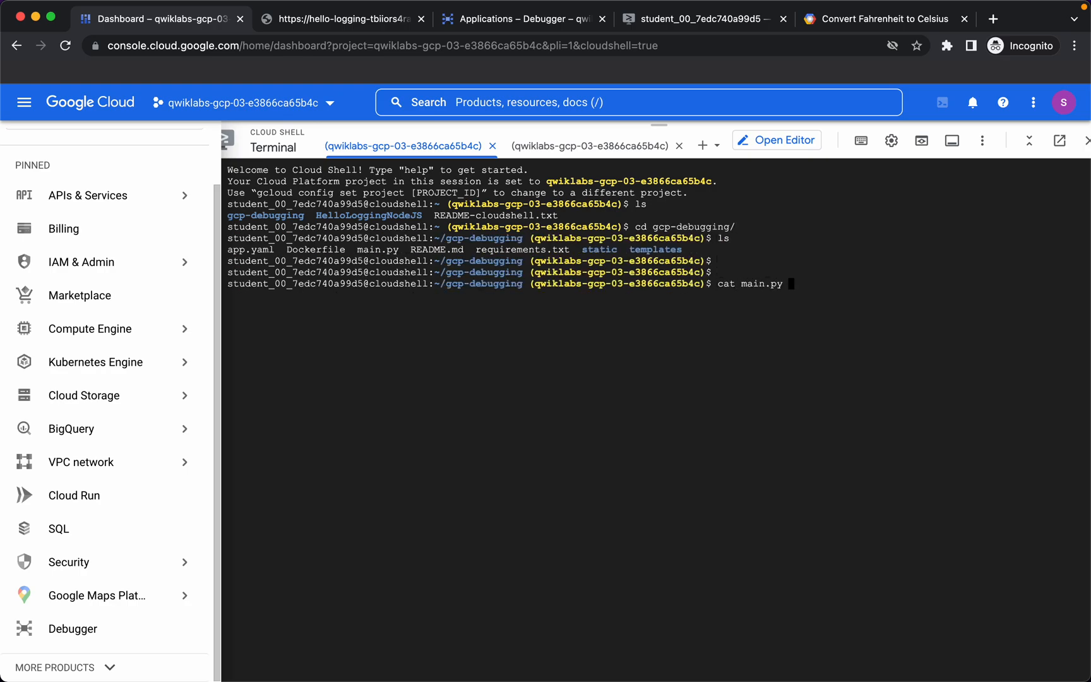
key("Return")
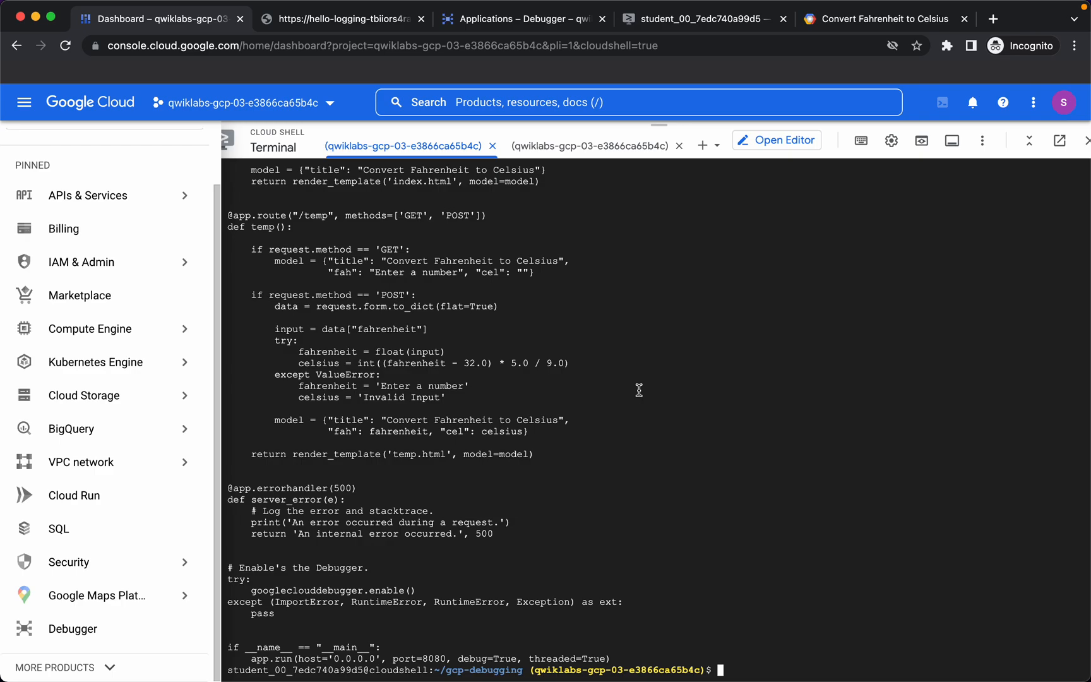
type("clear")
key("Return")
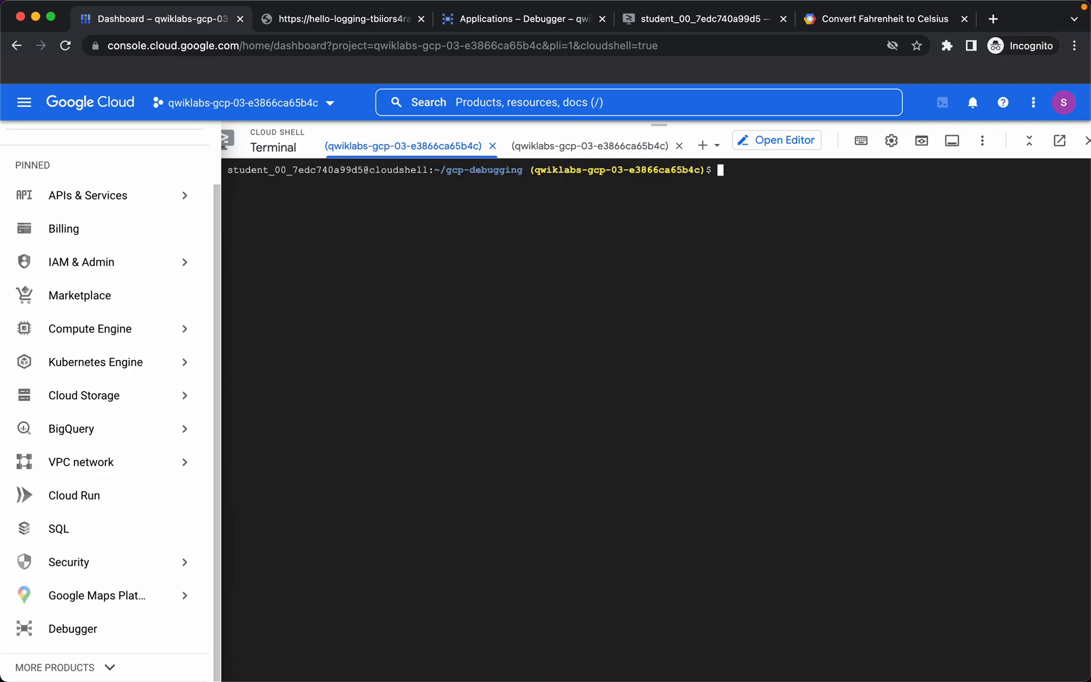
Deploy the app from ~/gcp-debugging with "gcloud app deploy --version=two --quiet" and authorize Cloud Shell
type("cd ~/gcp-debugging gcloud app deploy --version=two --quiet")
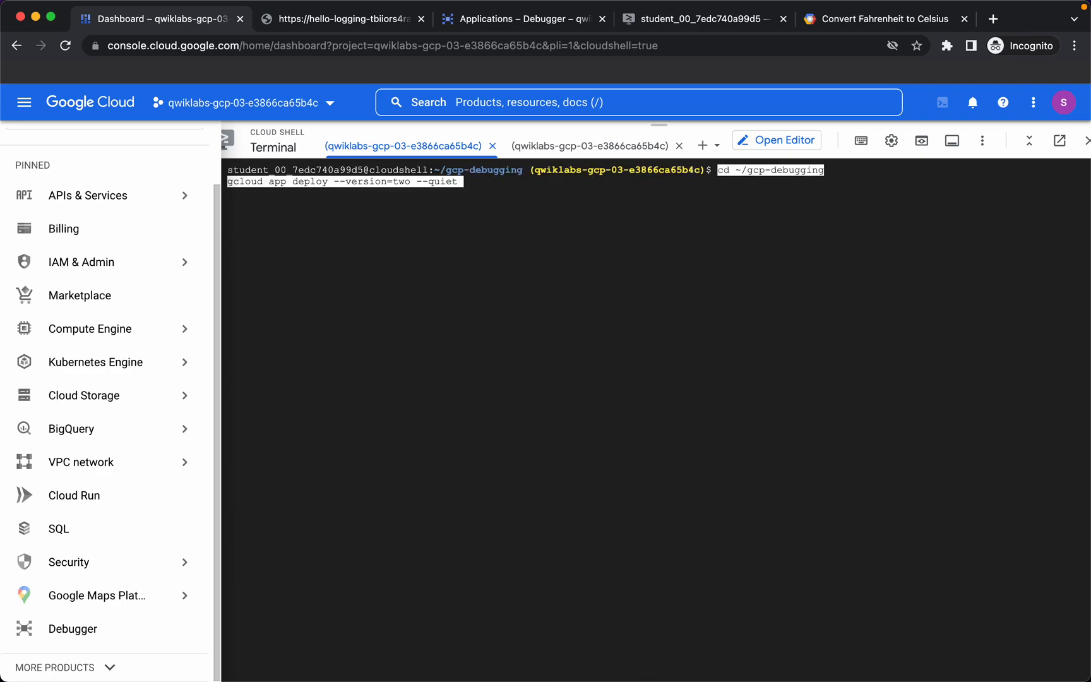
key("Return")
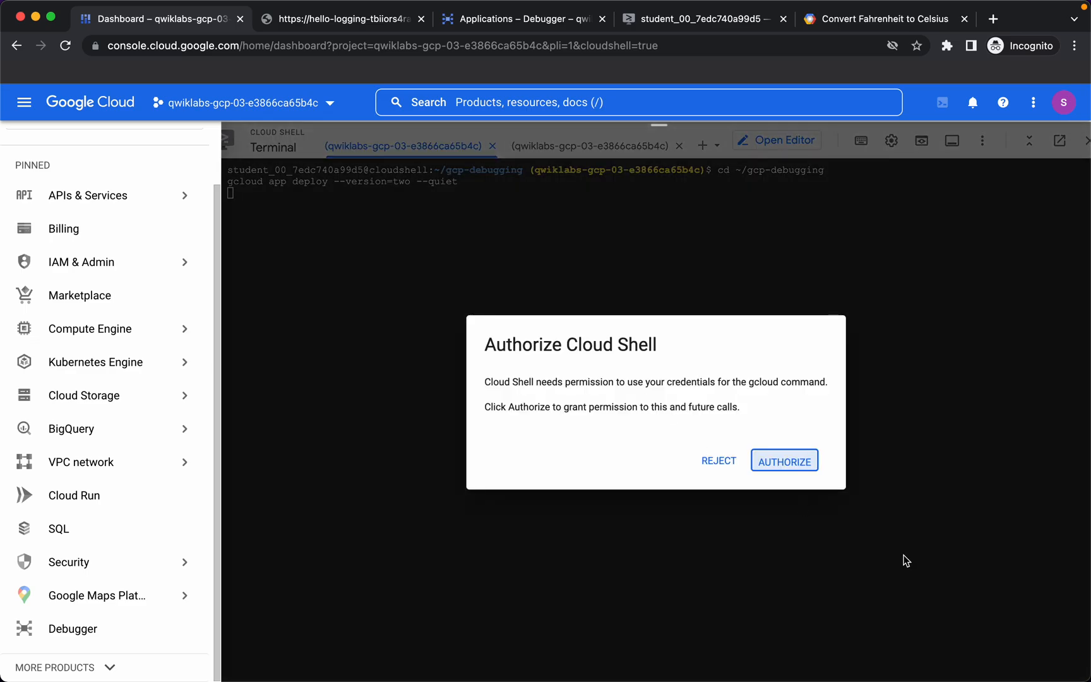
left_click(790, 462)
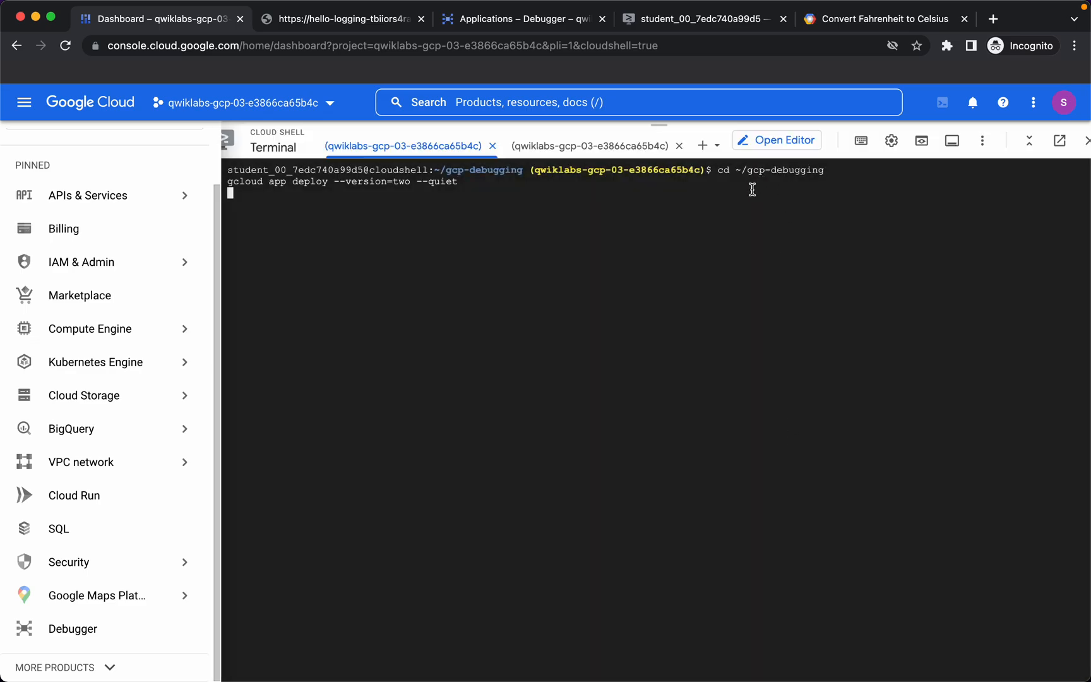
left_click_drag(721, 173, 825, 171)
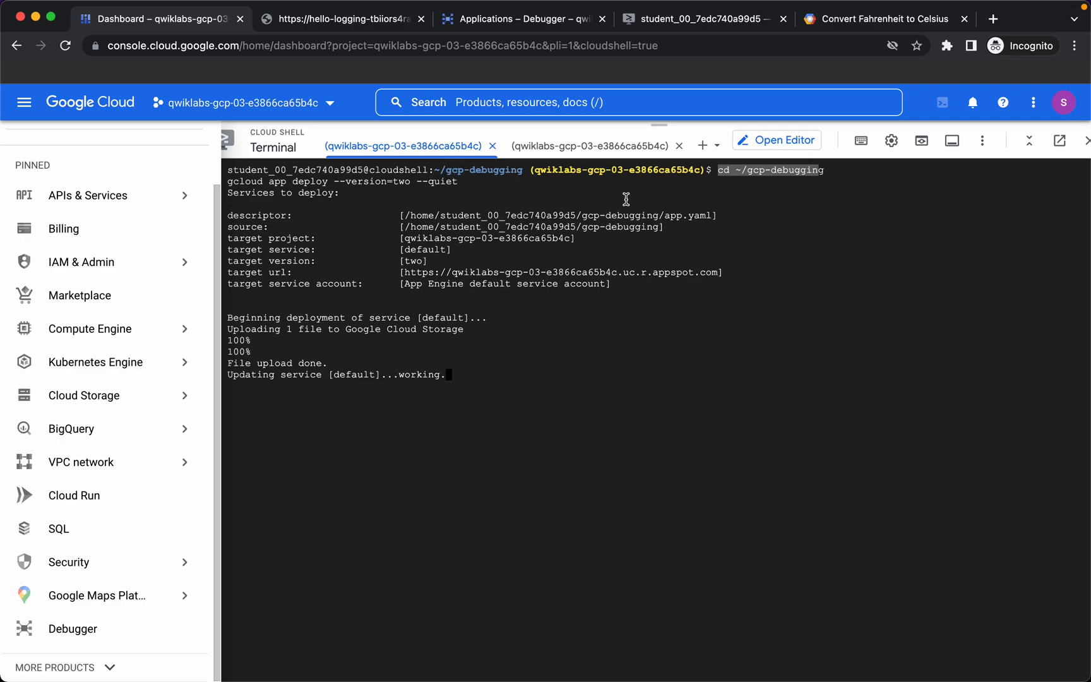
left_click_drag(228, 181, 447, 191)
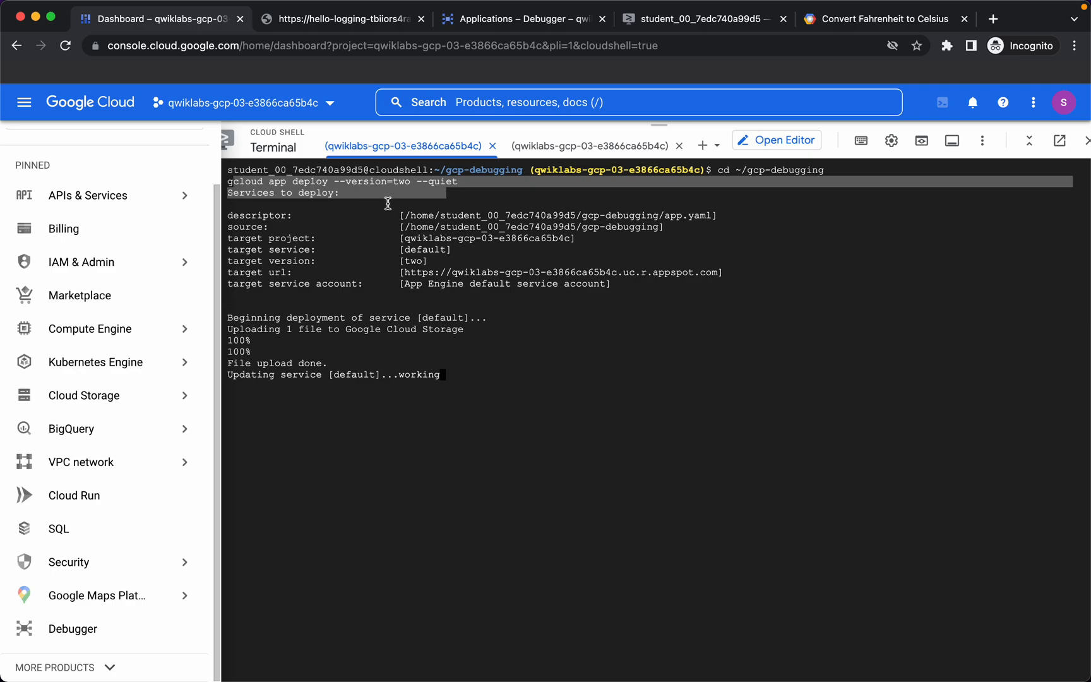
left_click(385, 231)
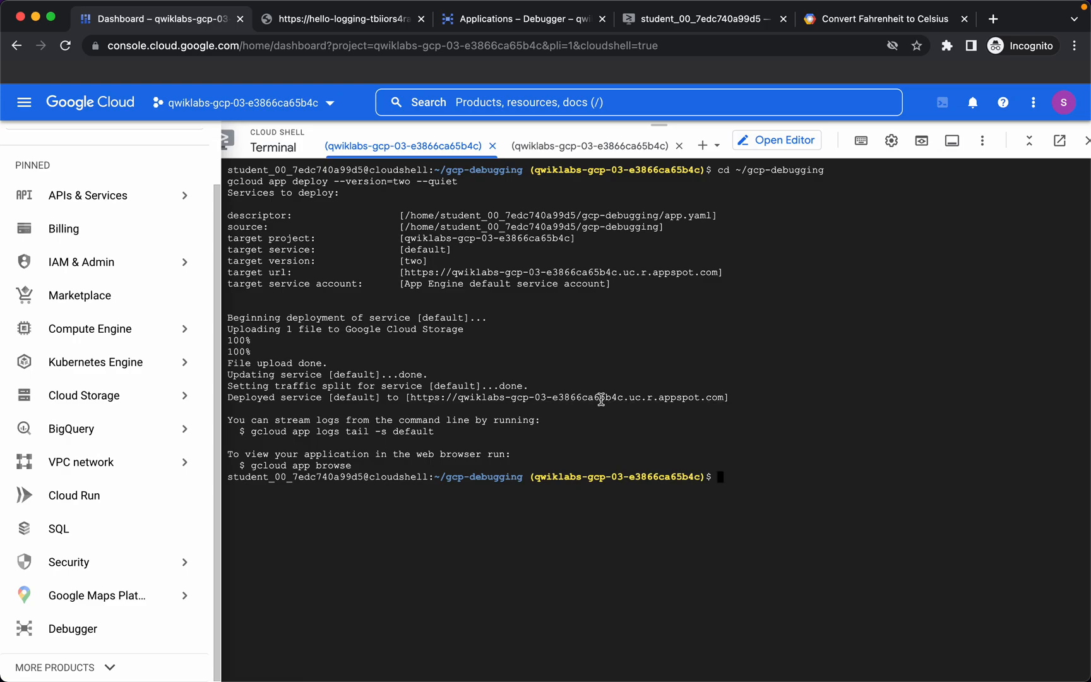
Copy the deployed service URL from the terminal, load it in the converter app's tab, and go to the Convert Temp page
double_click(600, 397)
key("super+c")
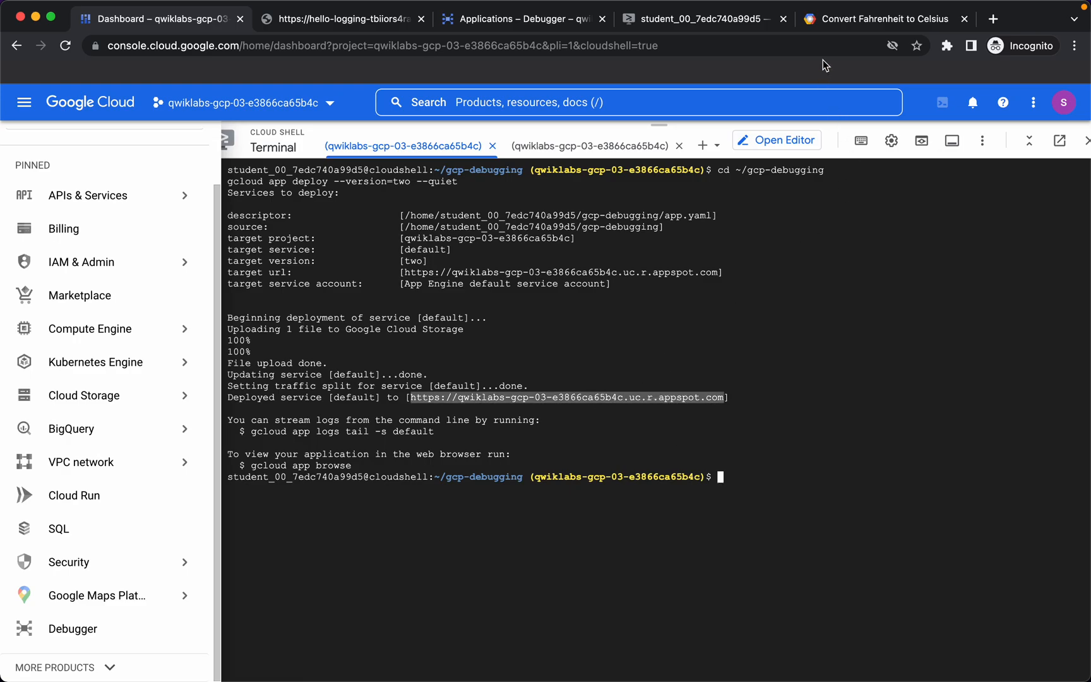
left_click(903, 20)
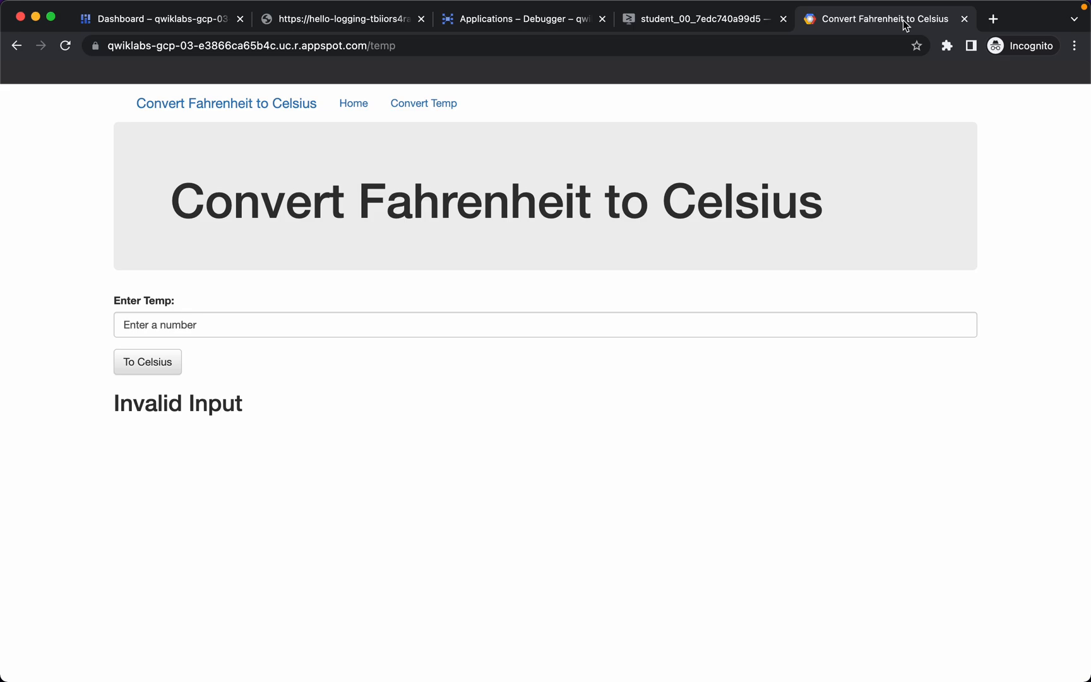
key("super+l")
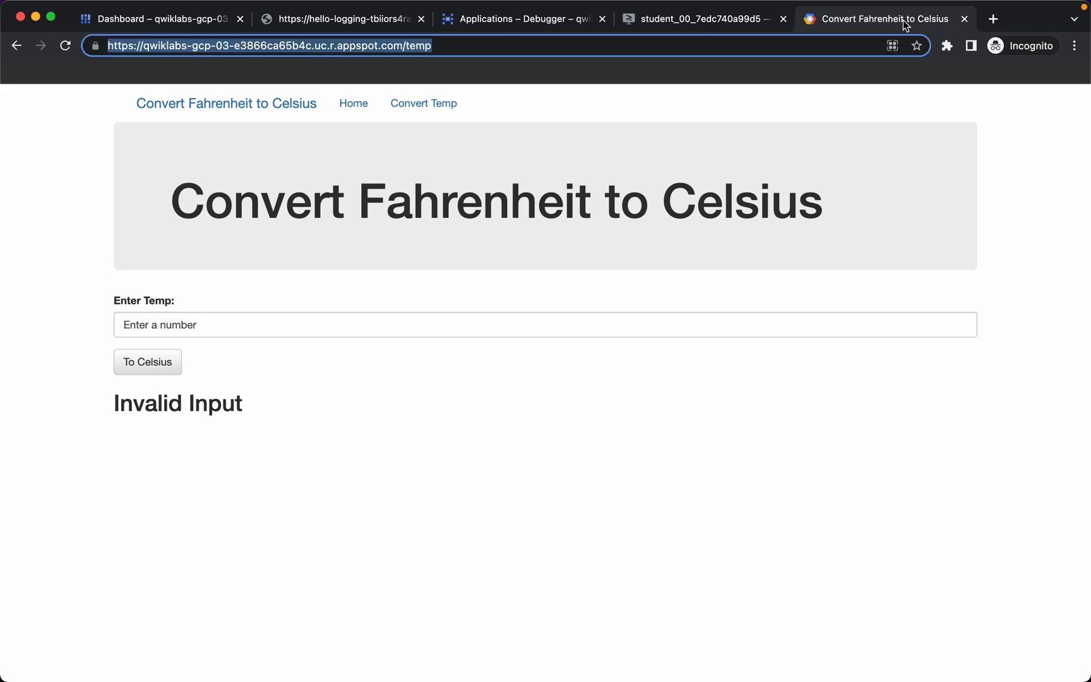
key("super+v")
key("Return")
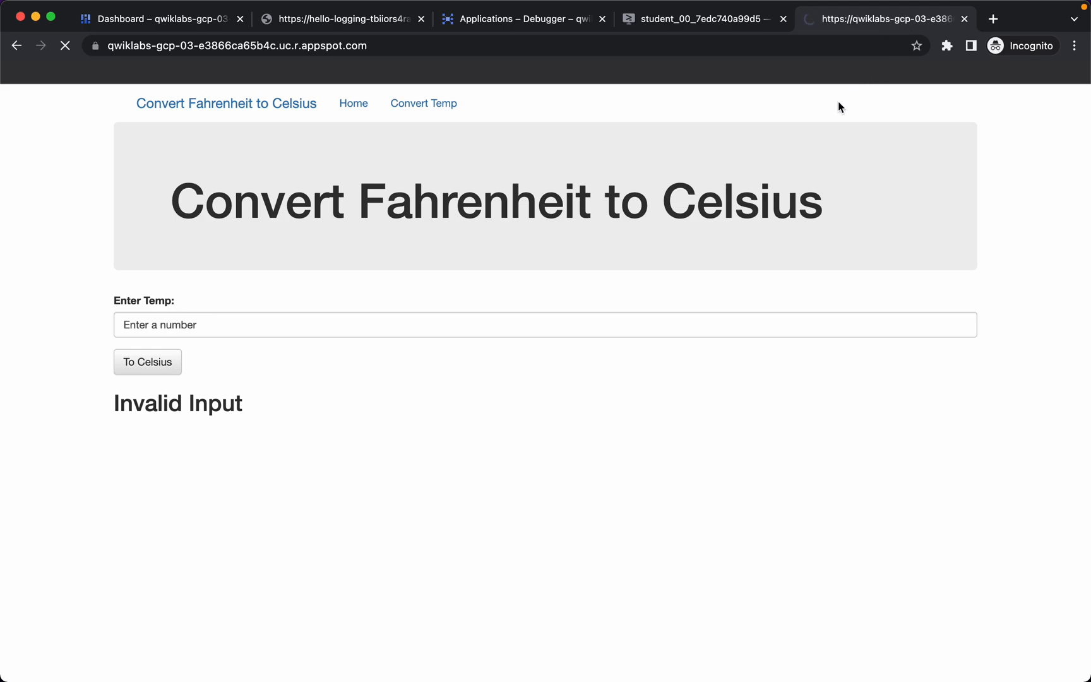
left_click(391, 106)
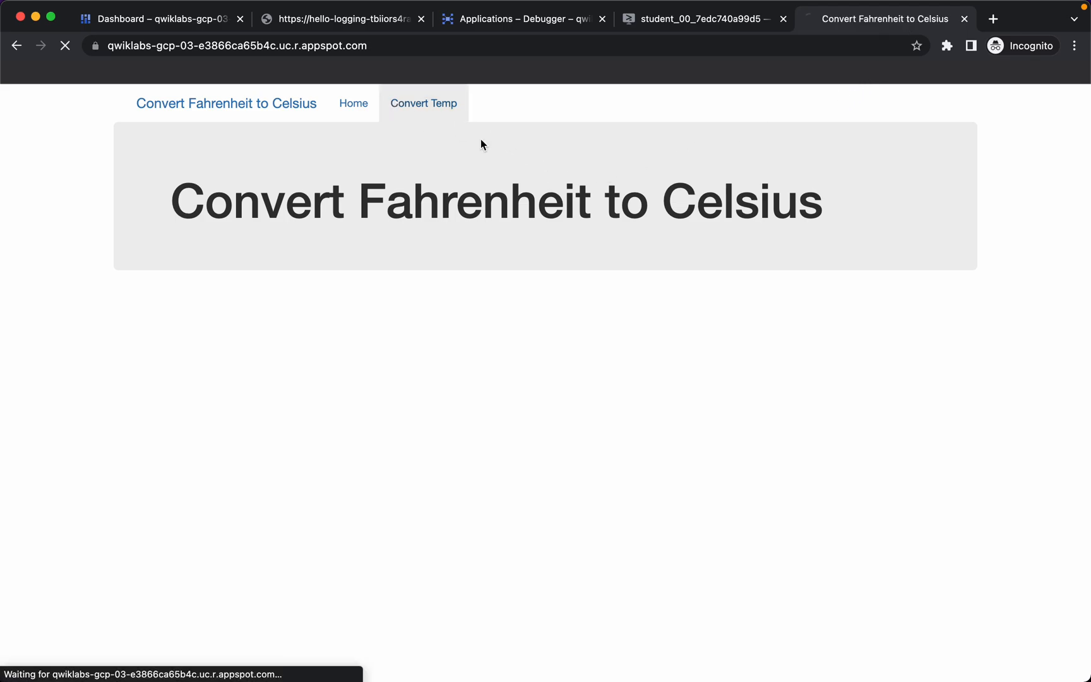
Test the redeployed converter by converting 212 and -40 degrees Fahrenheit to Celsius
triple_click(152, 322)
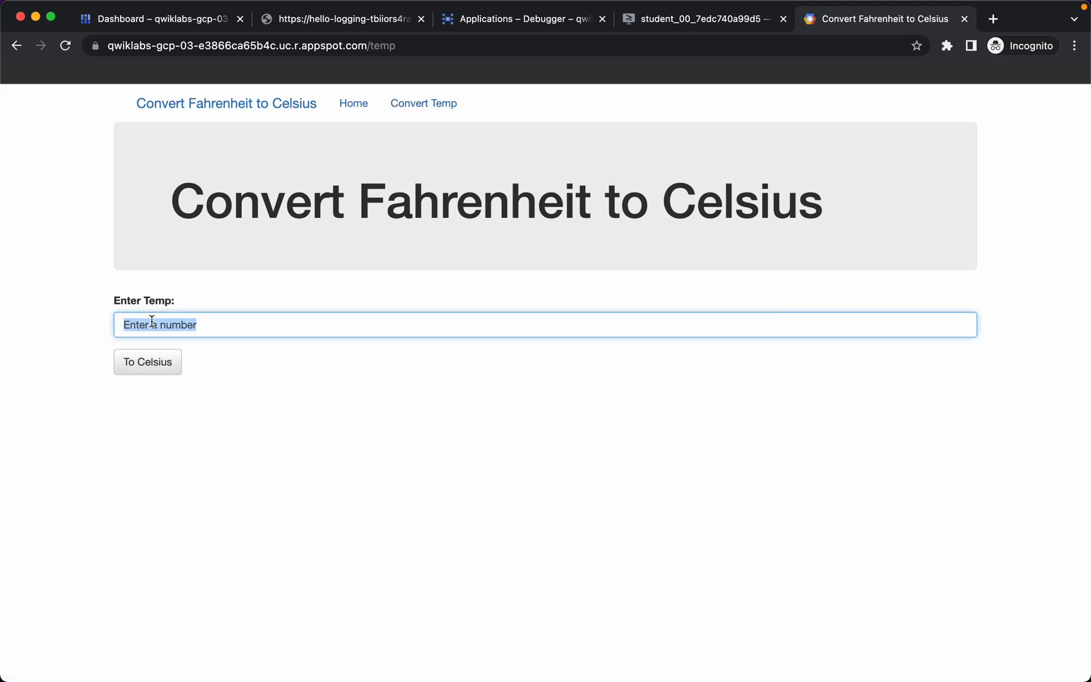
type("212")
left_click(126, 363)
triple_click(133, 325)
key("BackSpace")
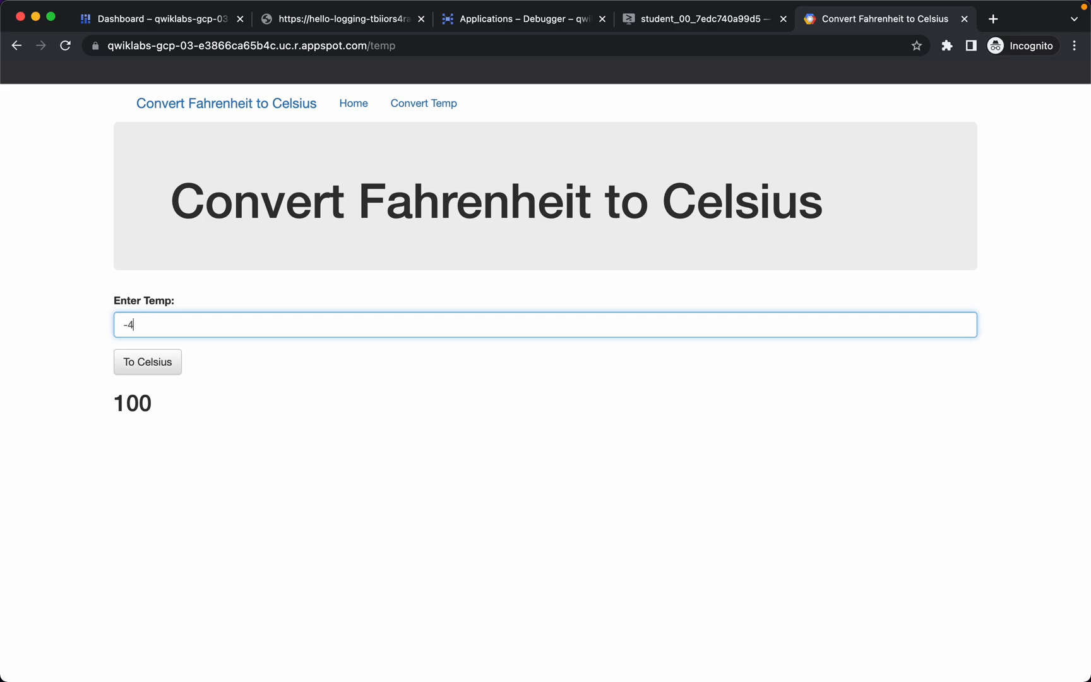
left_click(126, 361)
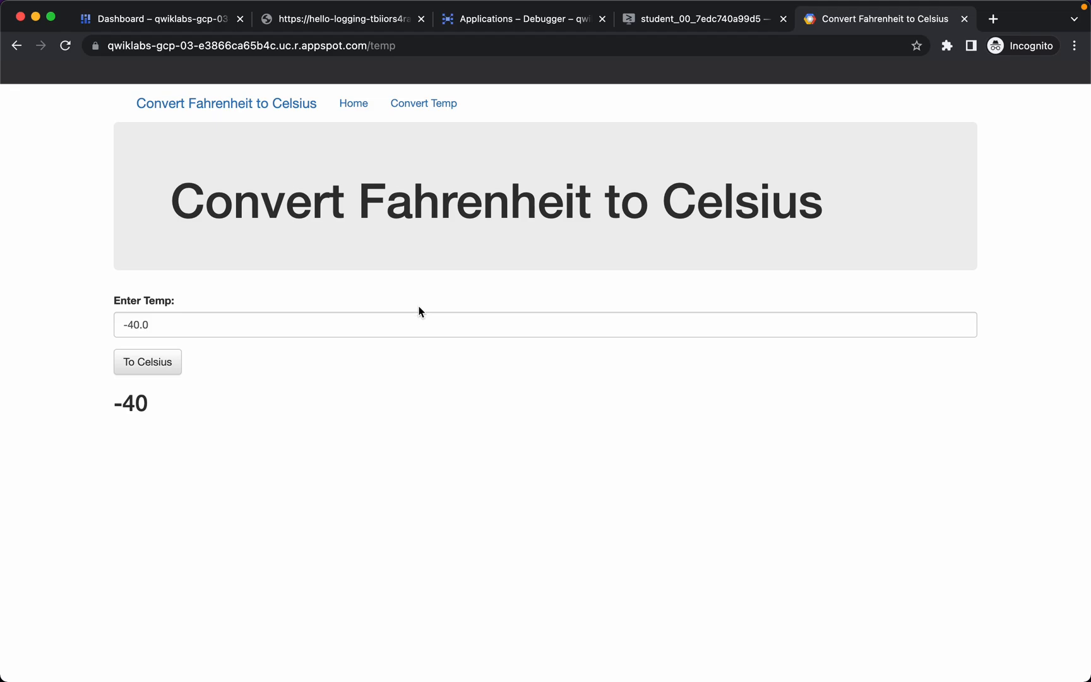
In the code editor, close main.py and open index.js from the HelloLoggingNodeJS folder
left_click(673, 22)
left_click(446, 307)
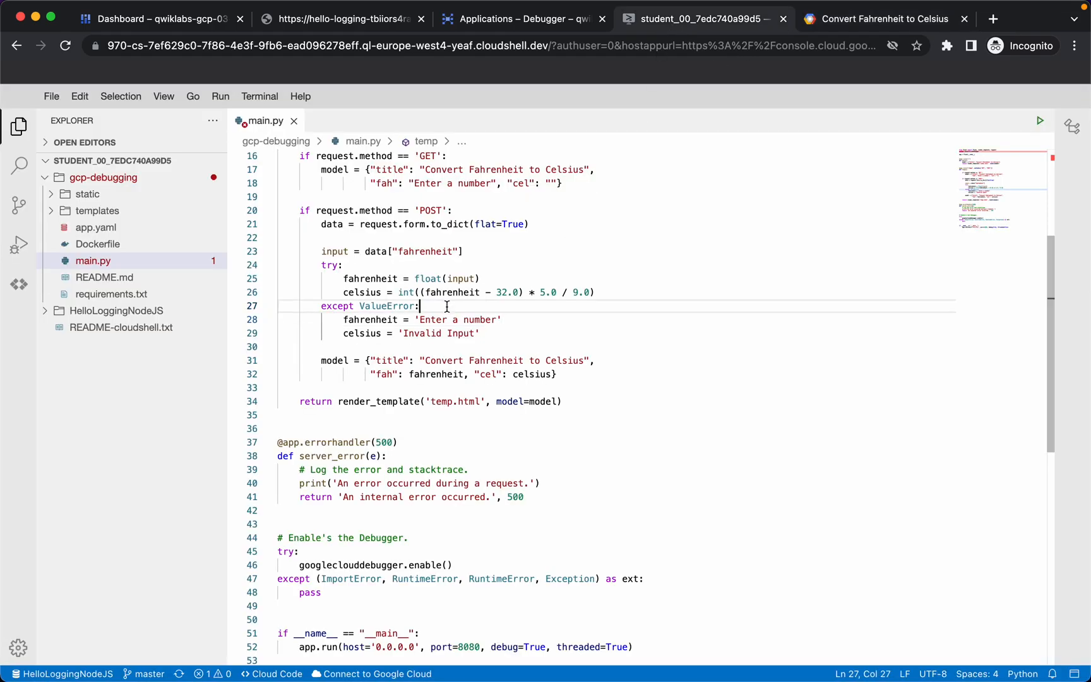
left_click(295, 121)
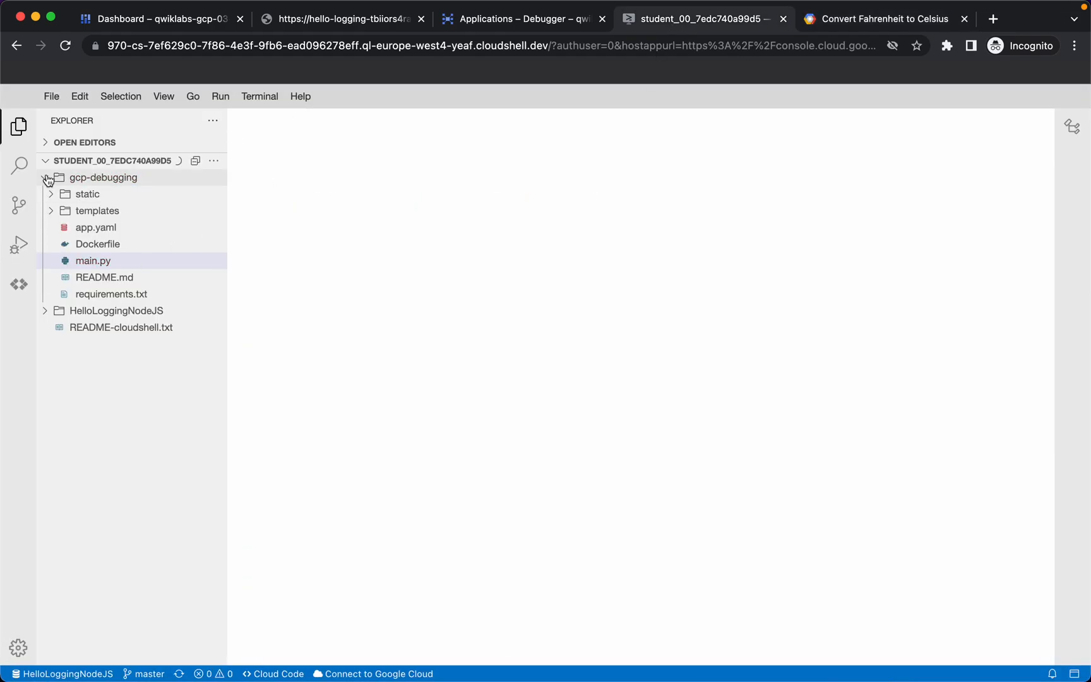
left_click(46, 178)
left_click(45, 196)
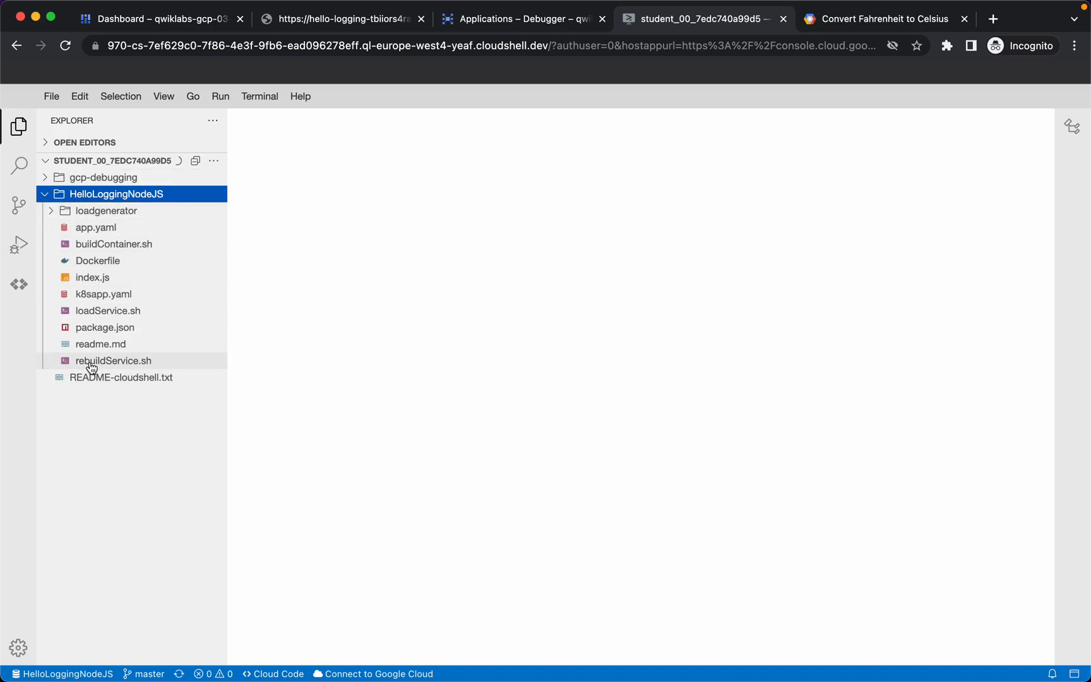
left_click(96, 279)
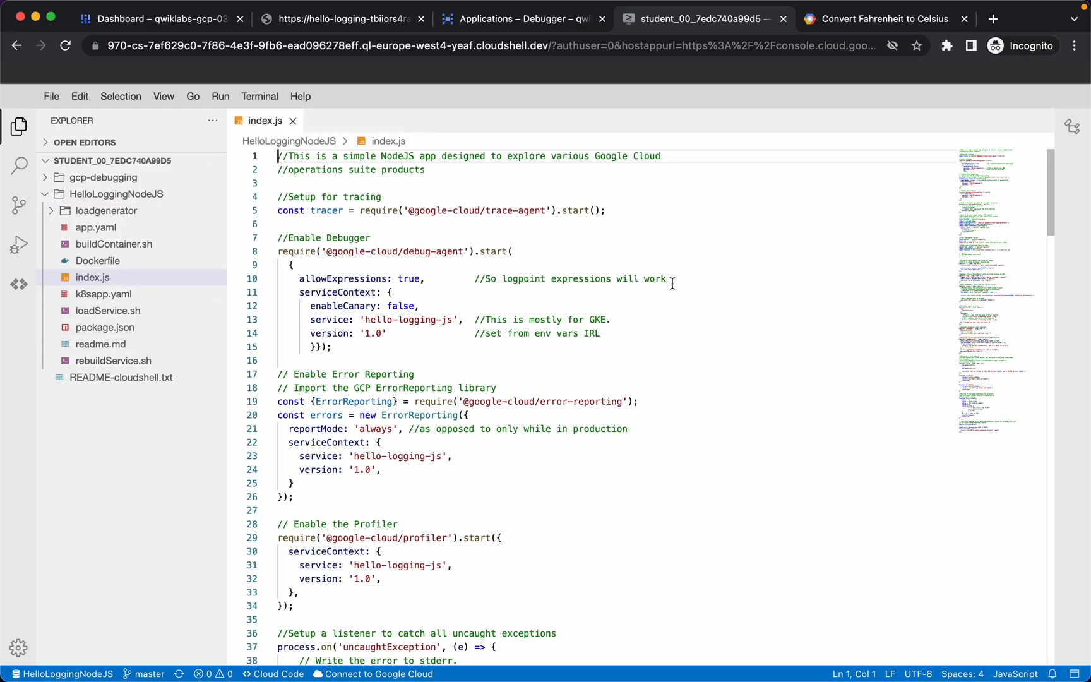
Search index.js for "/unca" and examine the /uncaught route's doesNotExist() call and response line
left_click(434, 310)
key("super+f")
type("/unca")
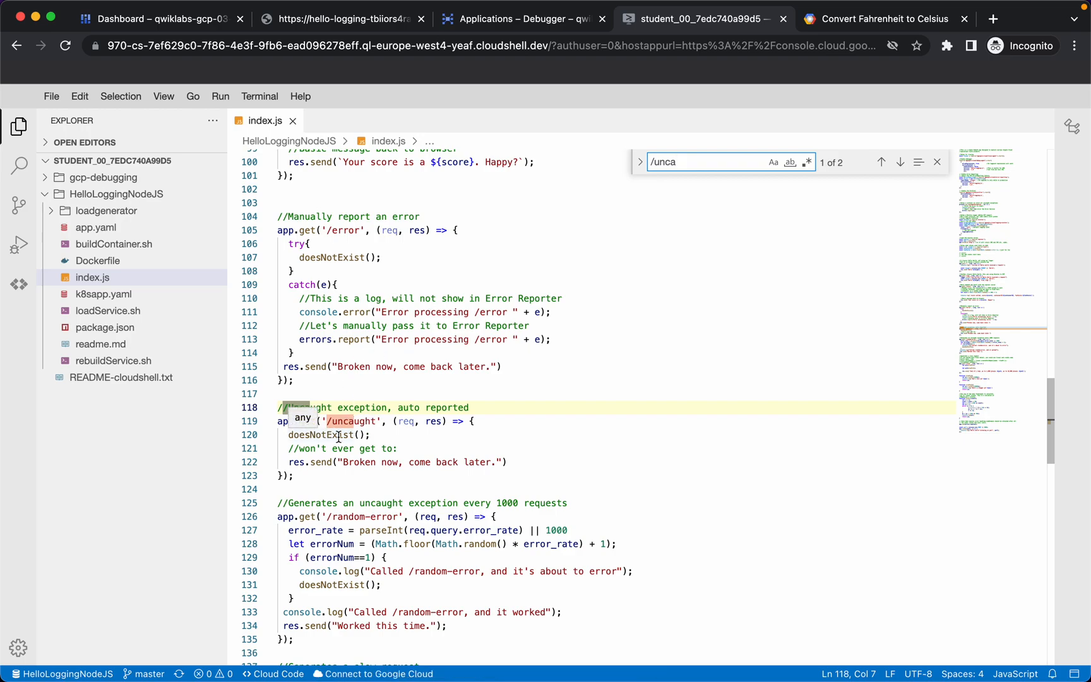
double_click(342, 435)
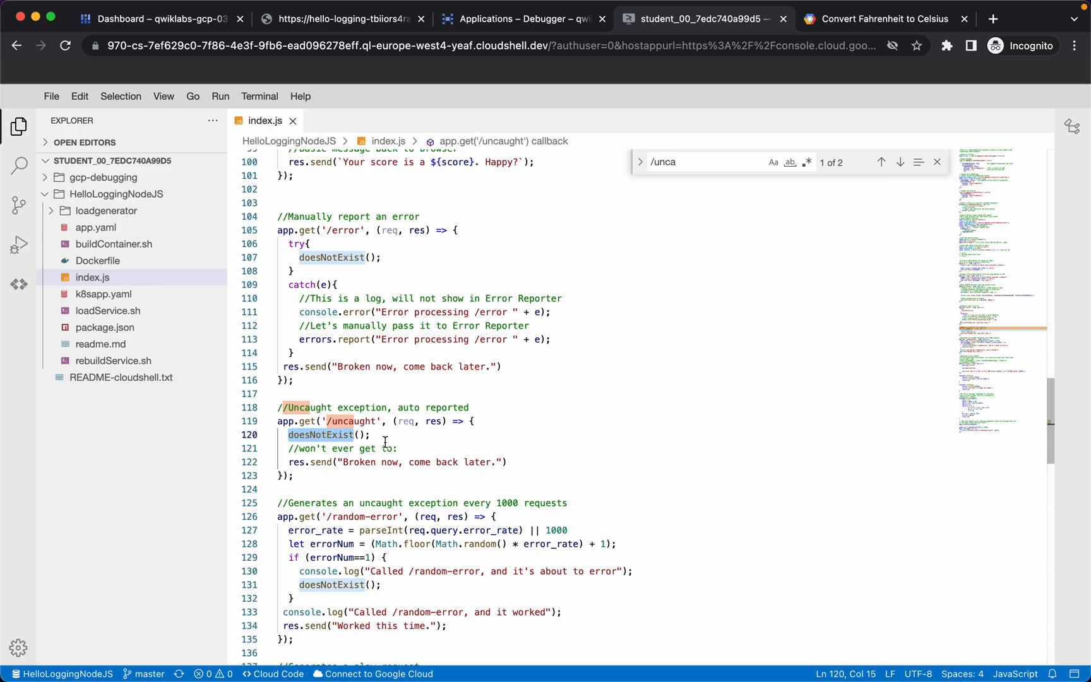
triple_click(317, 462)
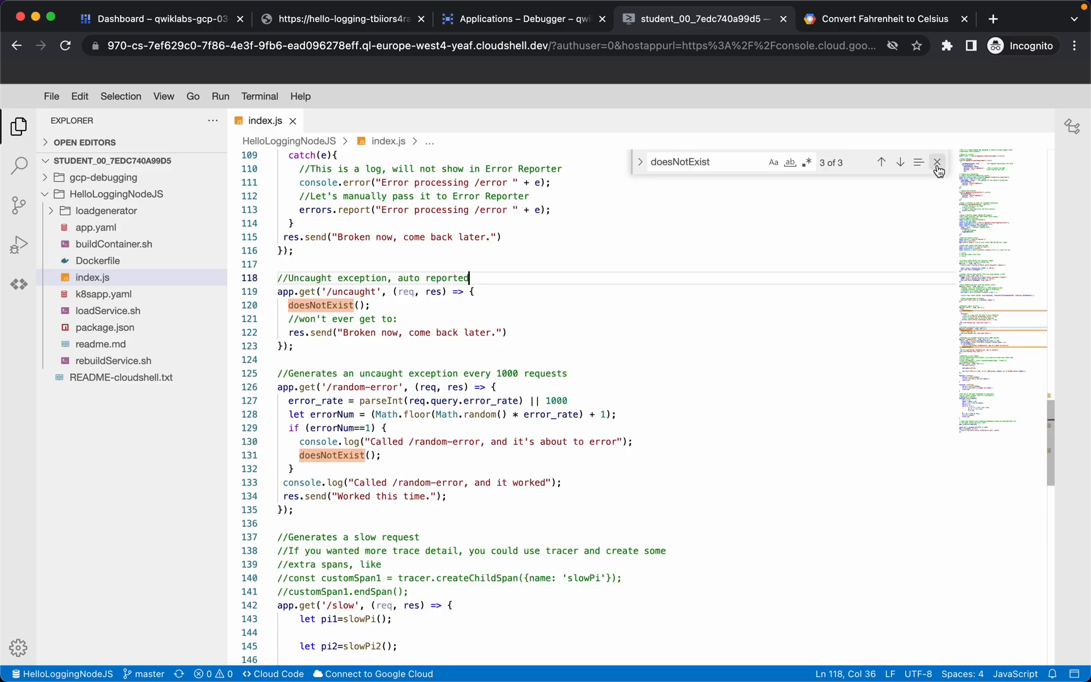
left_click(937, 163)
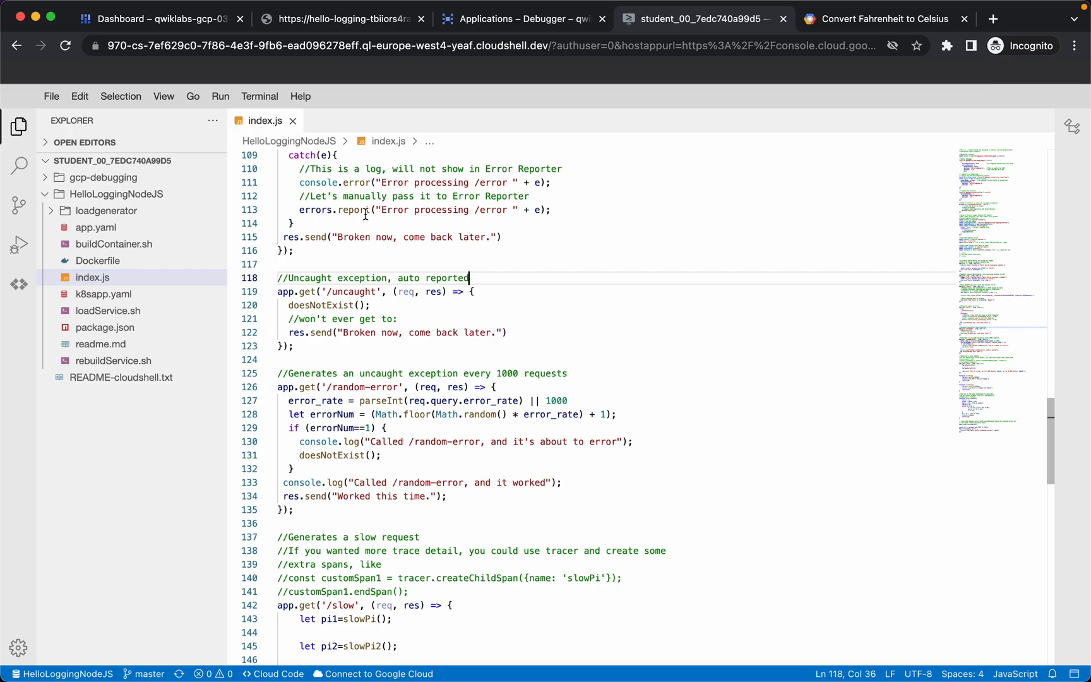
Copy the "uncaught" route name, load /uncaught on the hello-logging app's URL, and reload the page three times
double_click(360, 292)
key("super+c")
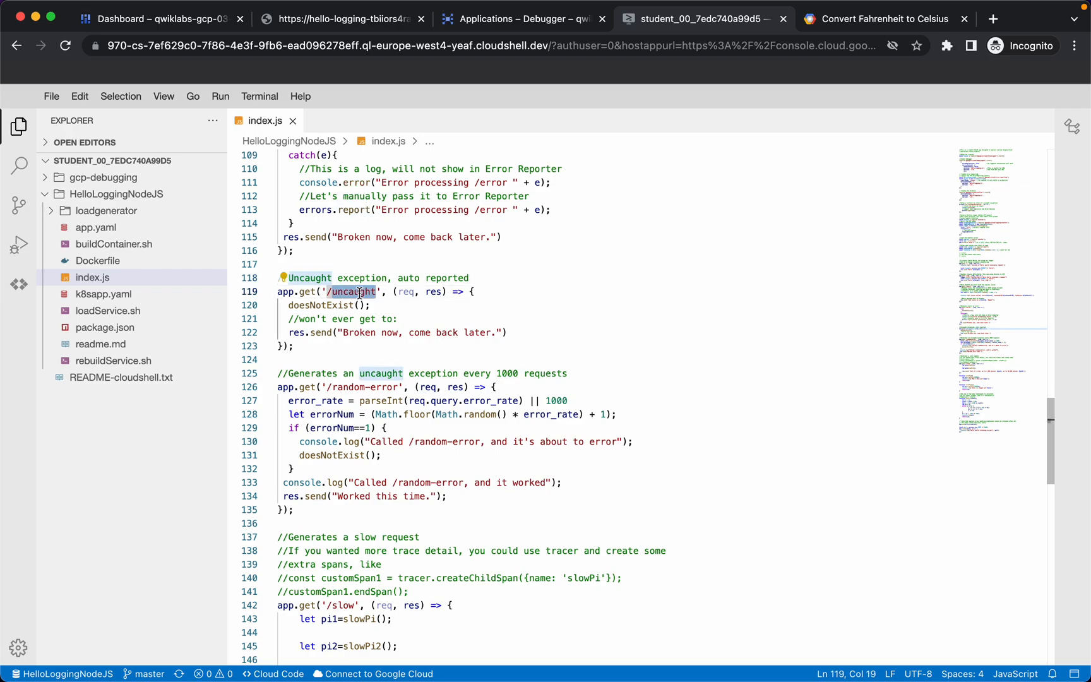
left_click(364, 20)
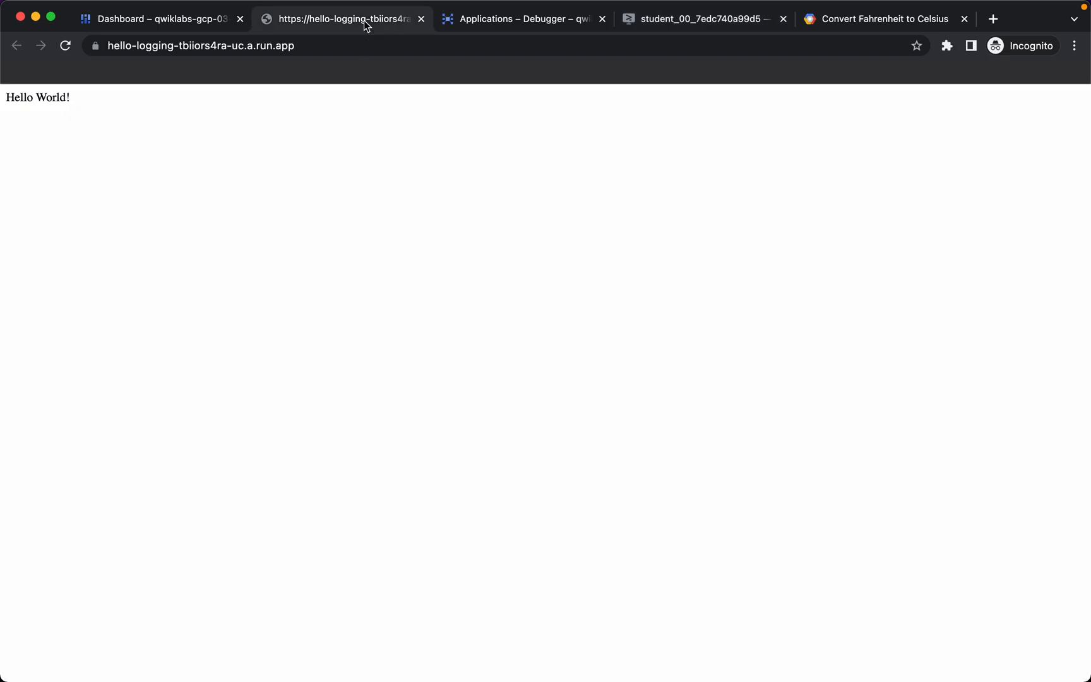
key("super+l")
key("Right")
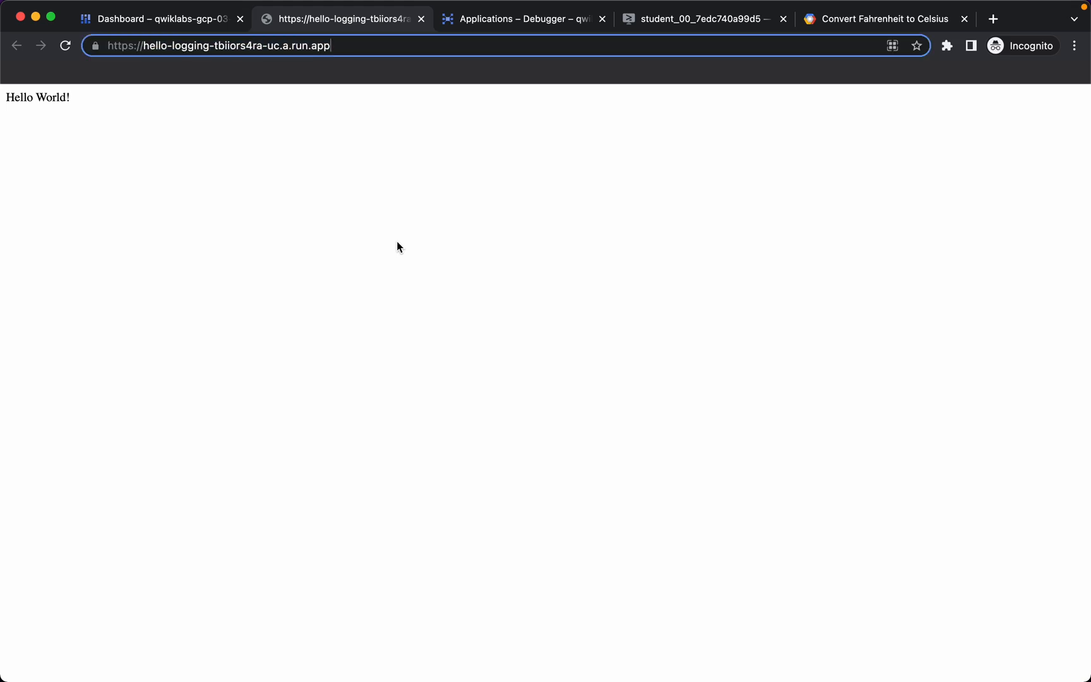
type("/")
key("super+v")
key("Return")
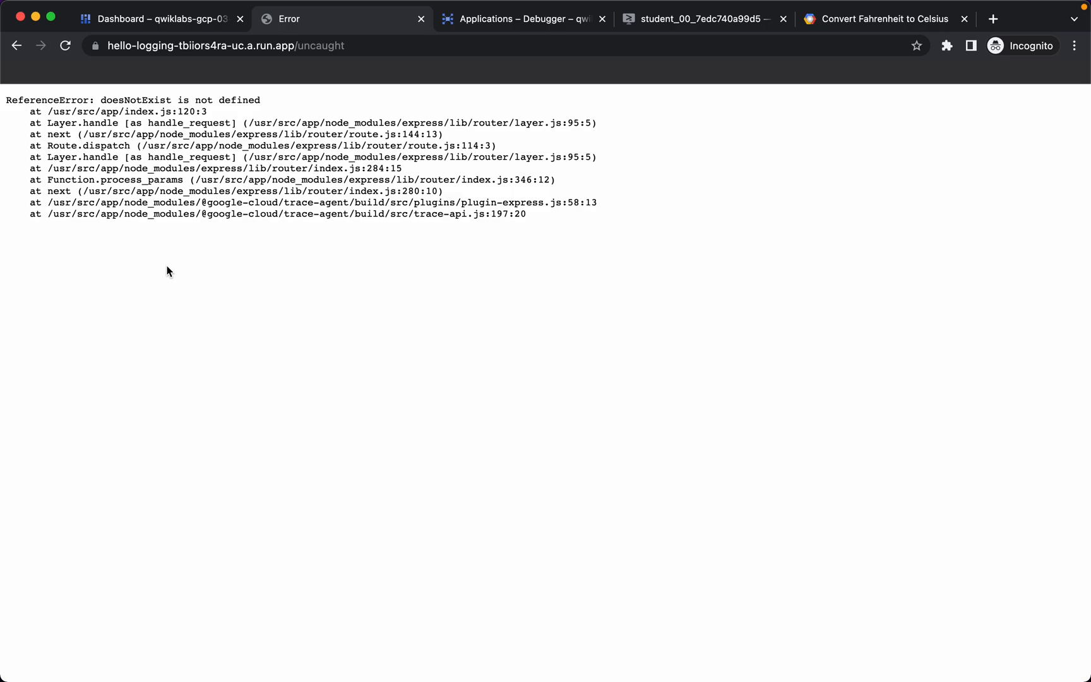
key("super+r")
key("super+r")
key("super+r")
From the Debugger page, open the Google Cloud all-products list in a new tab and switch to it
left_click(508, 22)
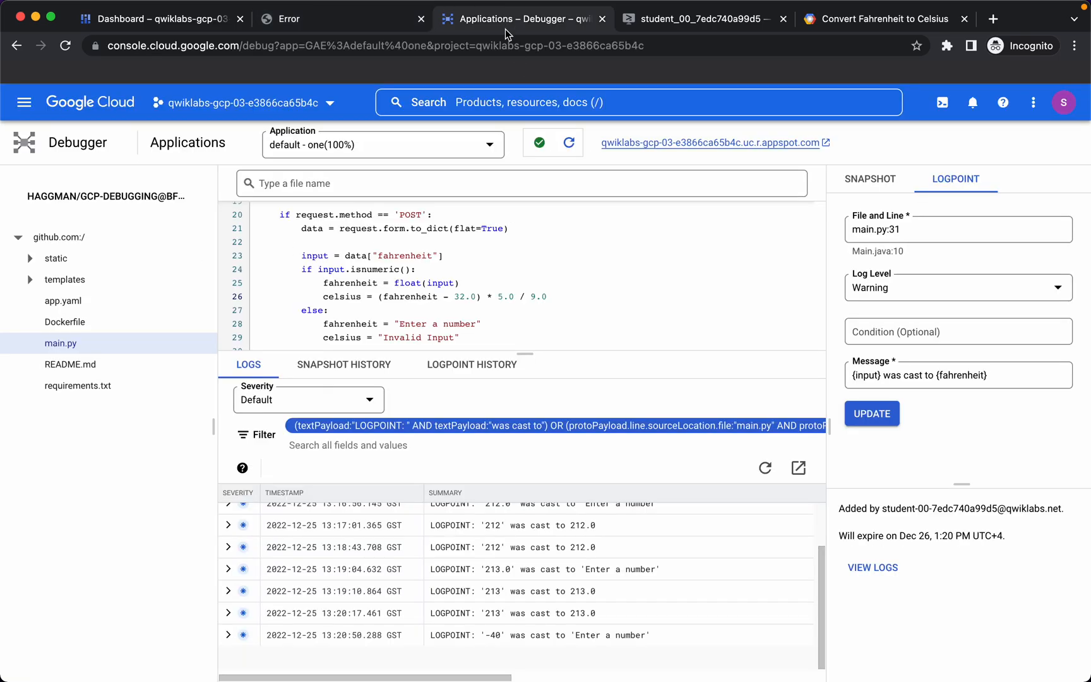
left_click(24, 102)
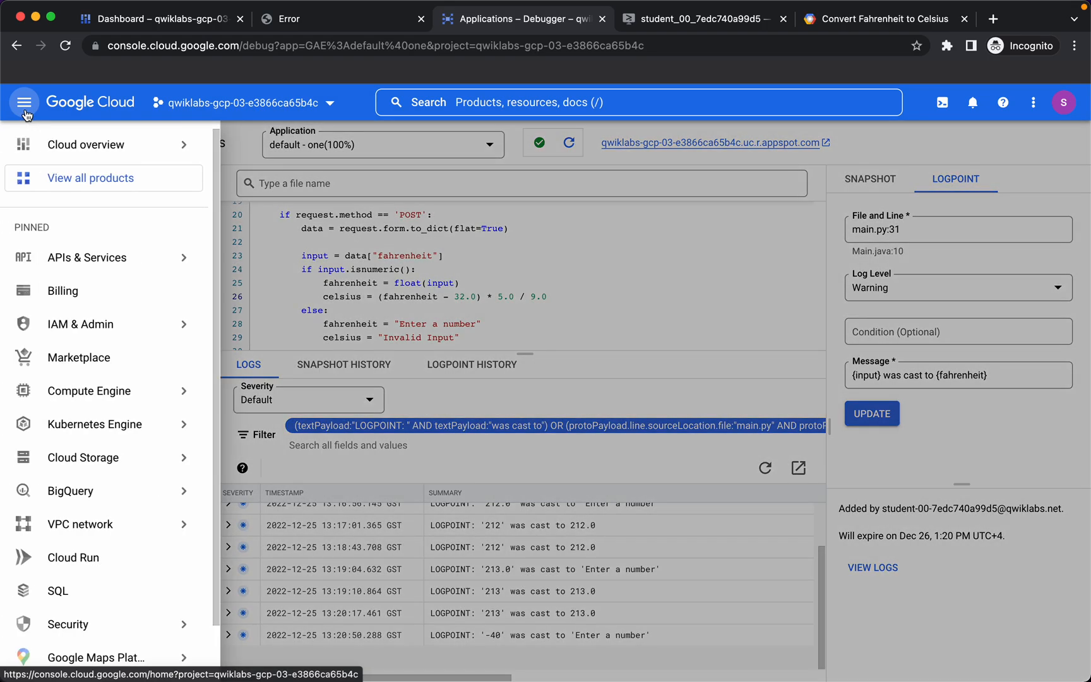
right_click(61, 177)
left_click(593, 140)
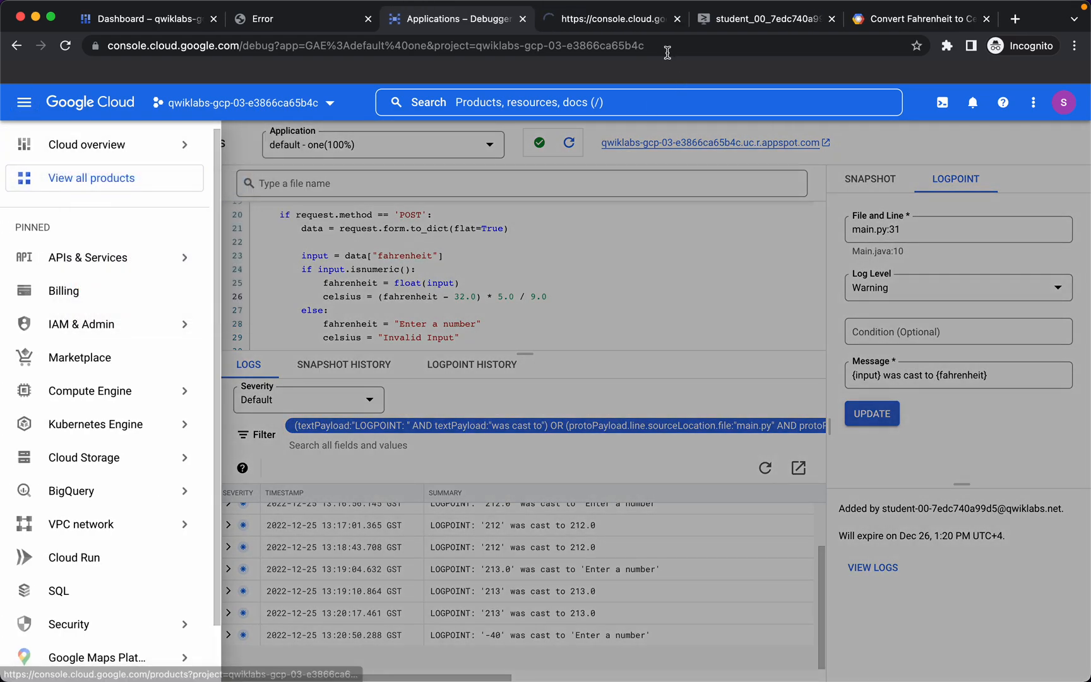
left_click(596, 23)
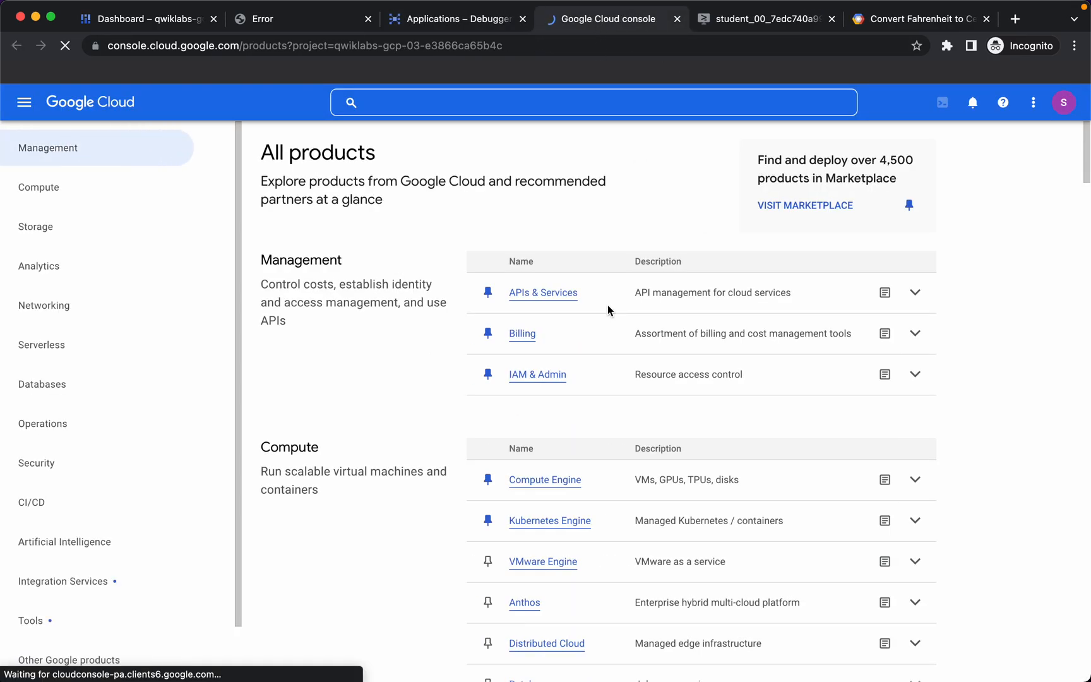
Find "Error" in the product list, pin Error Reporting to the navigation menu, and open it
key("super+f")
type("Error")
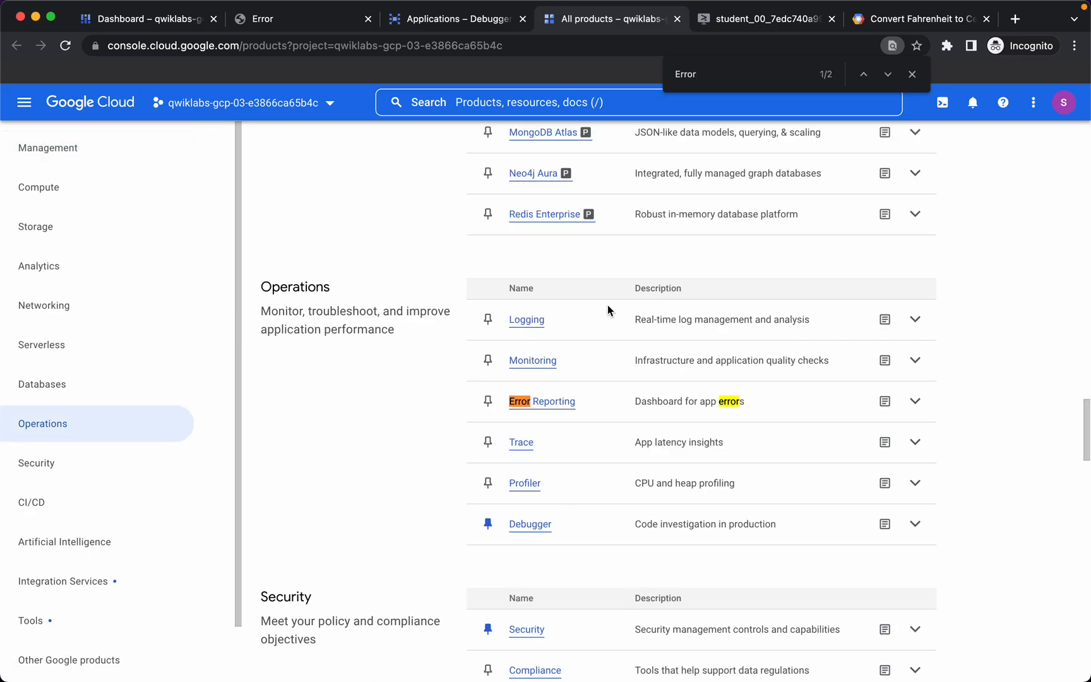
left_click(486, 404)
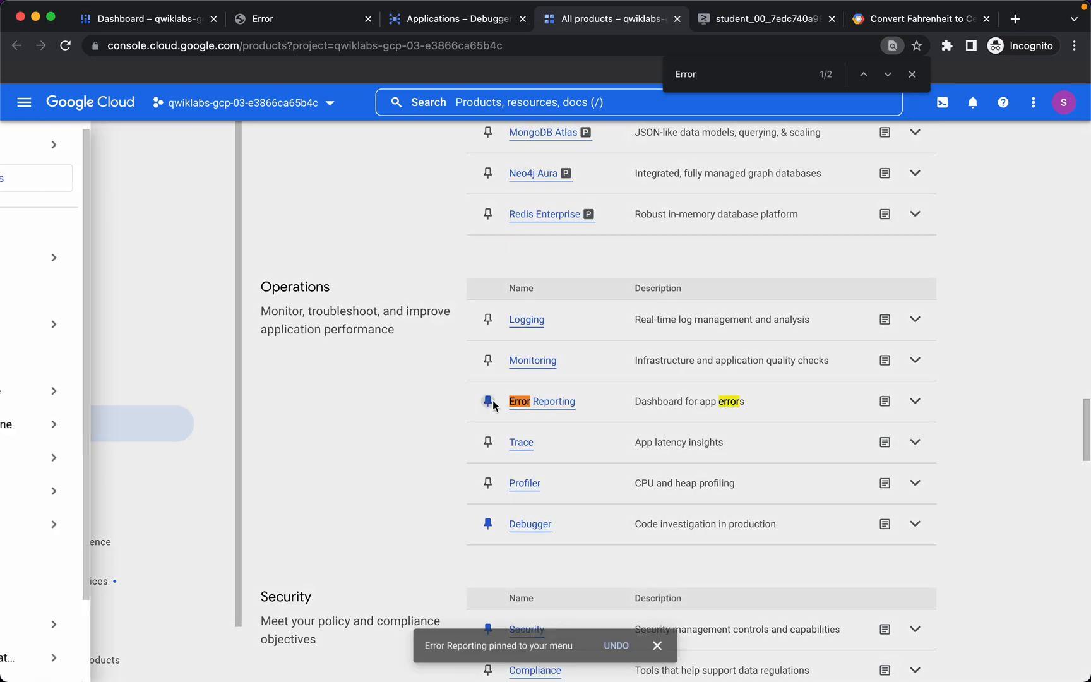
left_click(543, 404)
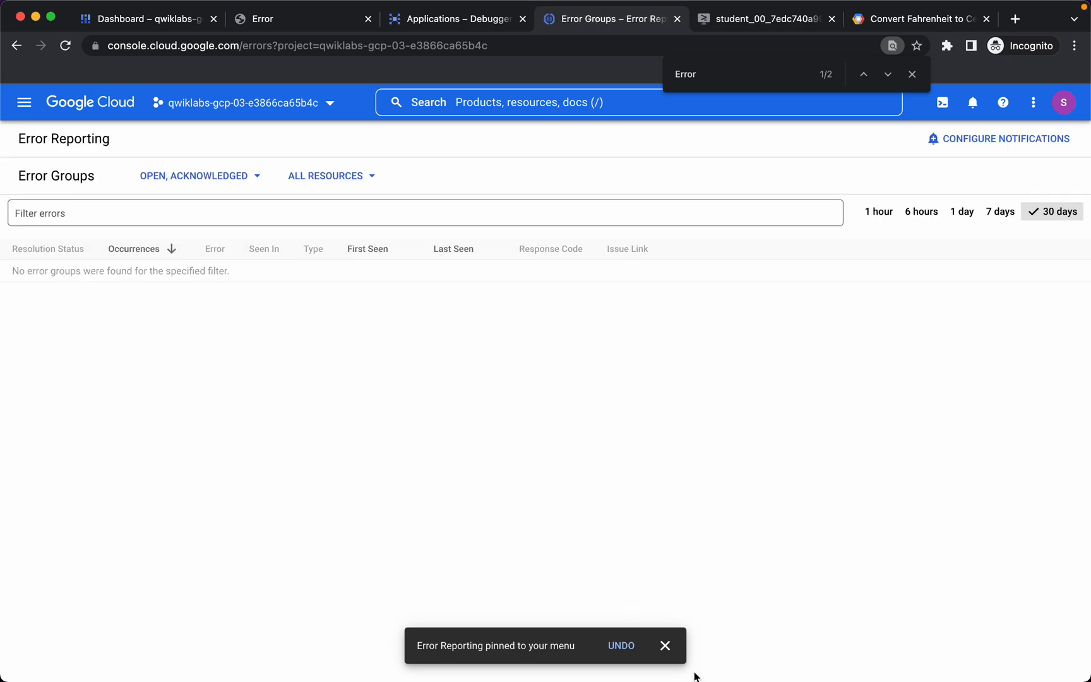
left_click(665, 645)
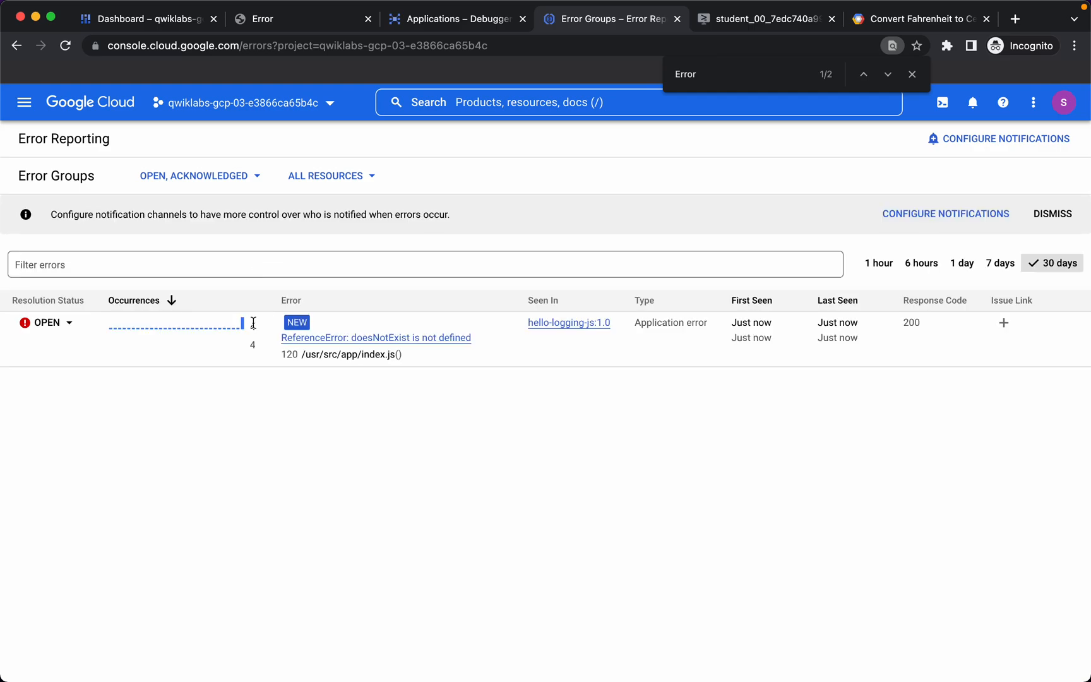
Open the "ReferenceError: doesNotExist is not defined" error group and examine its stack trace and most recent sample
left_click(347, 340)
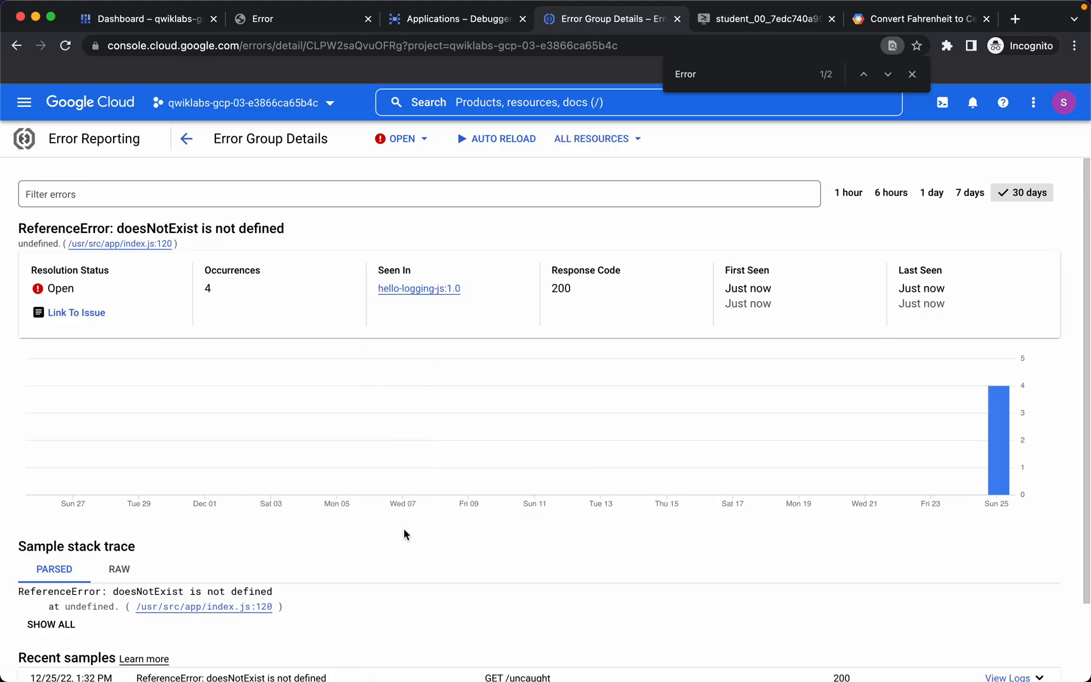
scroll(404, 528, "down", 3)
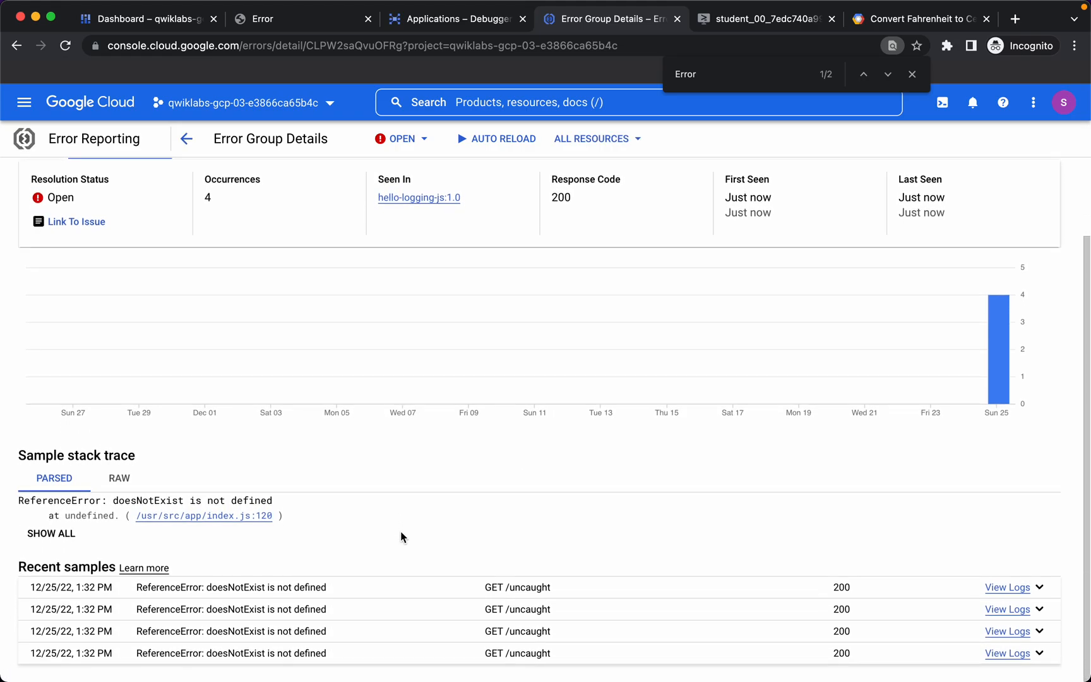
key("Escape")
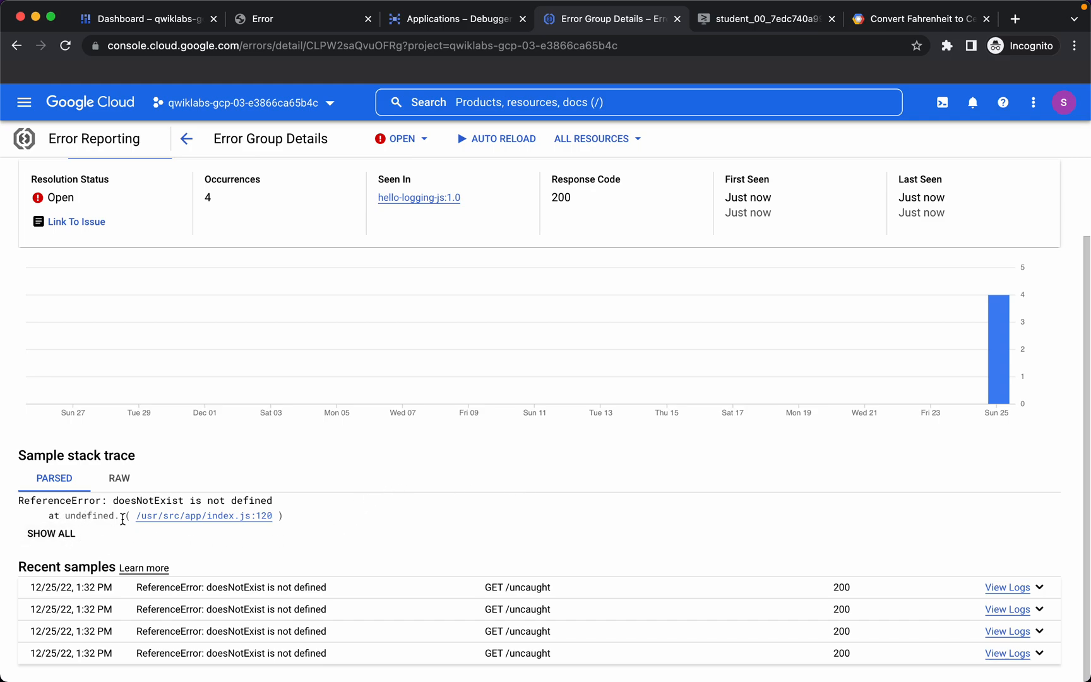
left_click(200, 591)
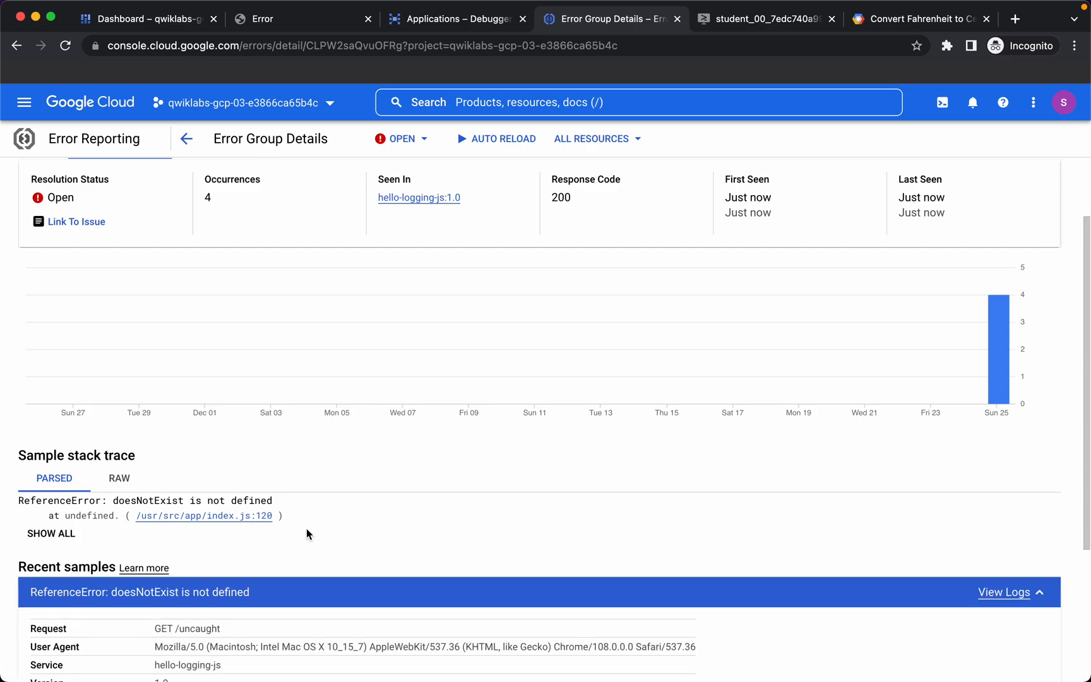
scroll(309, 530, "down", 3)
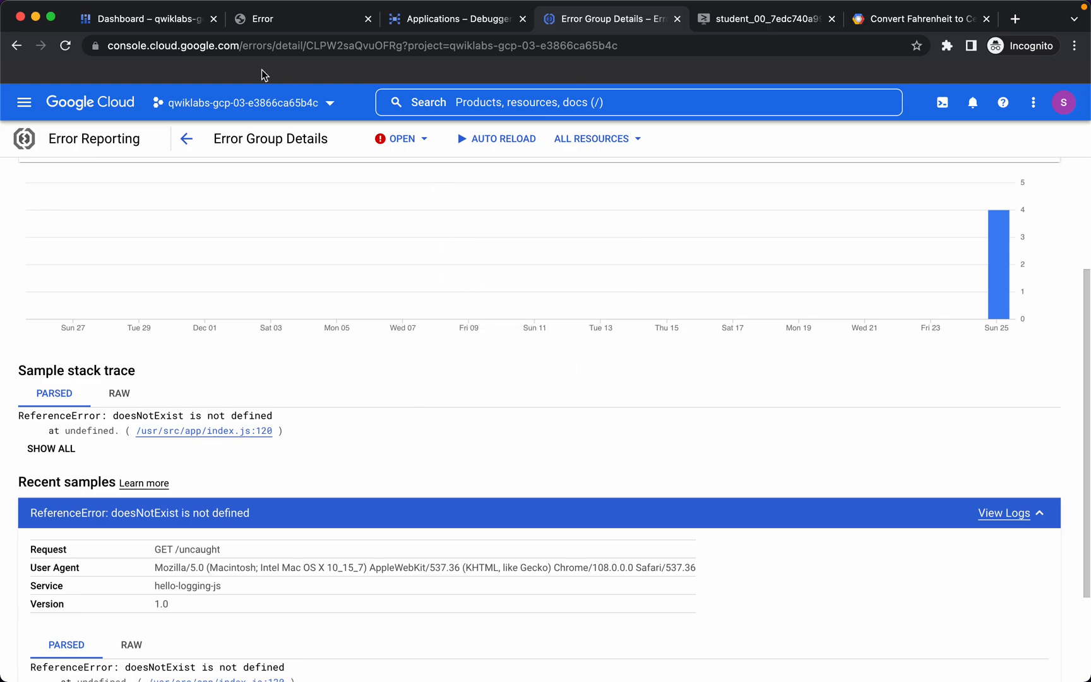
Return to index.js in the code editor and select the doesNotExist() line in the /uncaught route
left_click(746, 19)
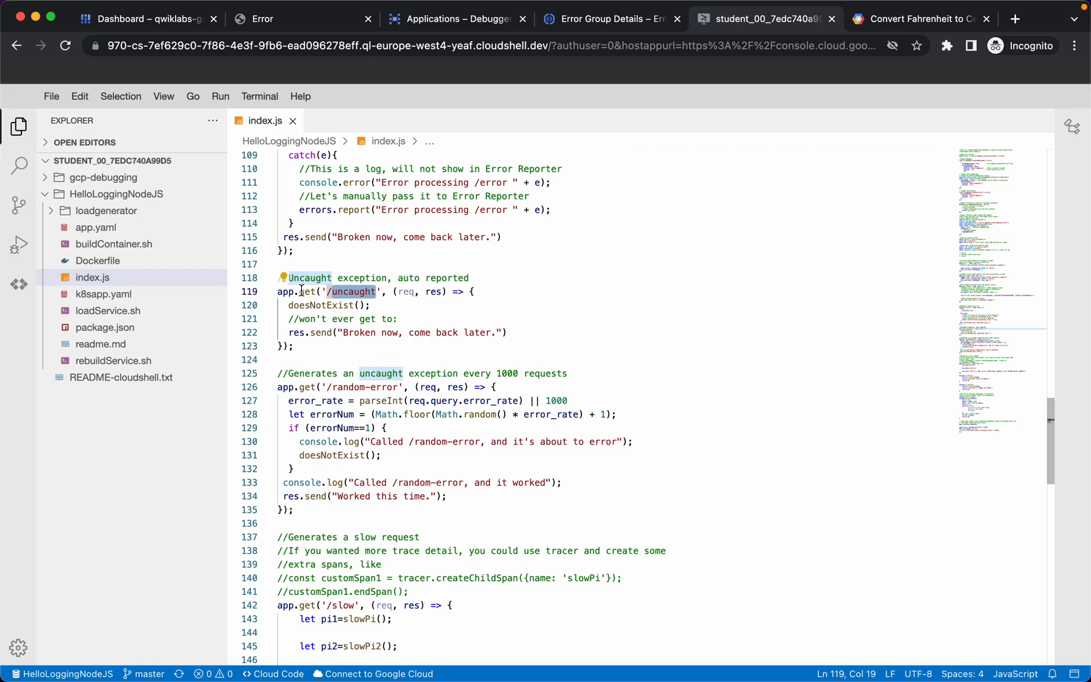
triple_click(314, 306)
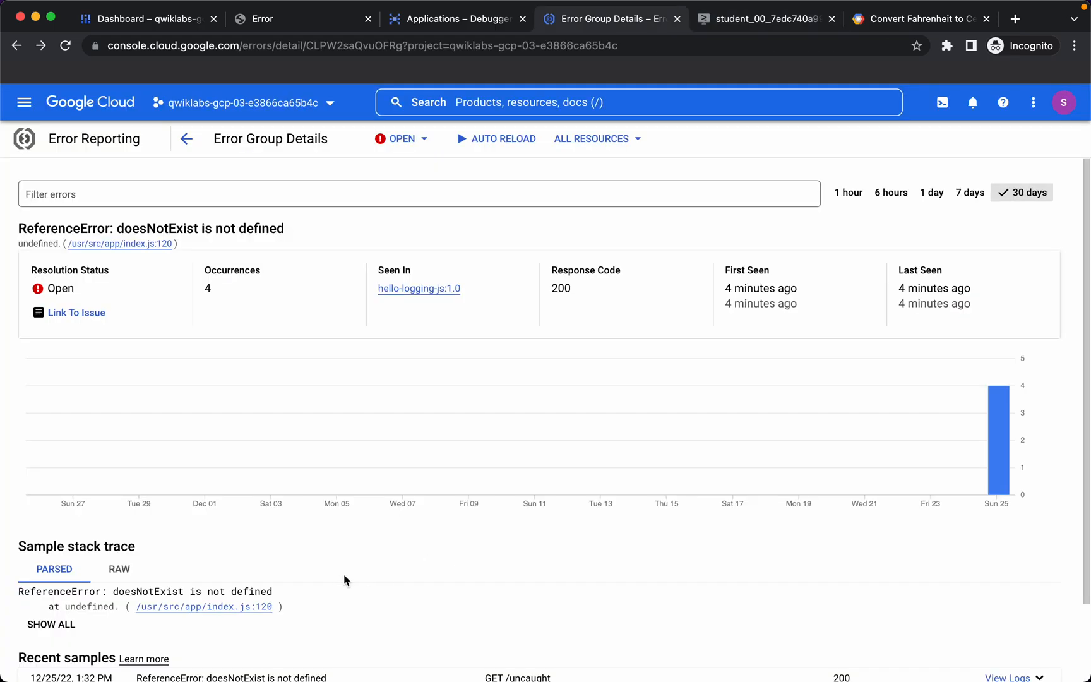
Open the stack trace's index.js:120 source link, and copy the hello-world repository creation commands from ReadMe.md in the code editor
left_click(240, 607)
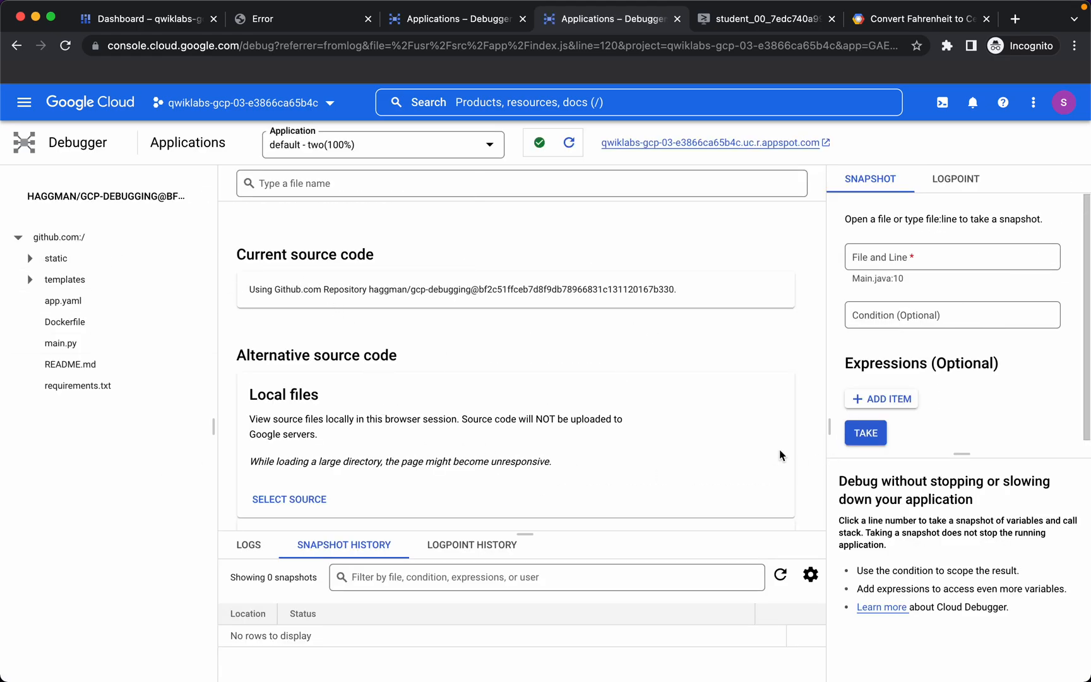
key("super+Tab")
key("super+Tab")
key("super+Tab")
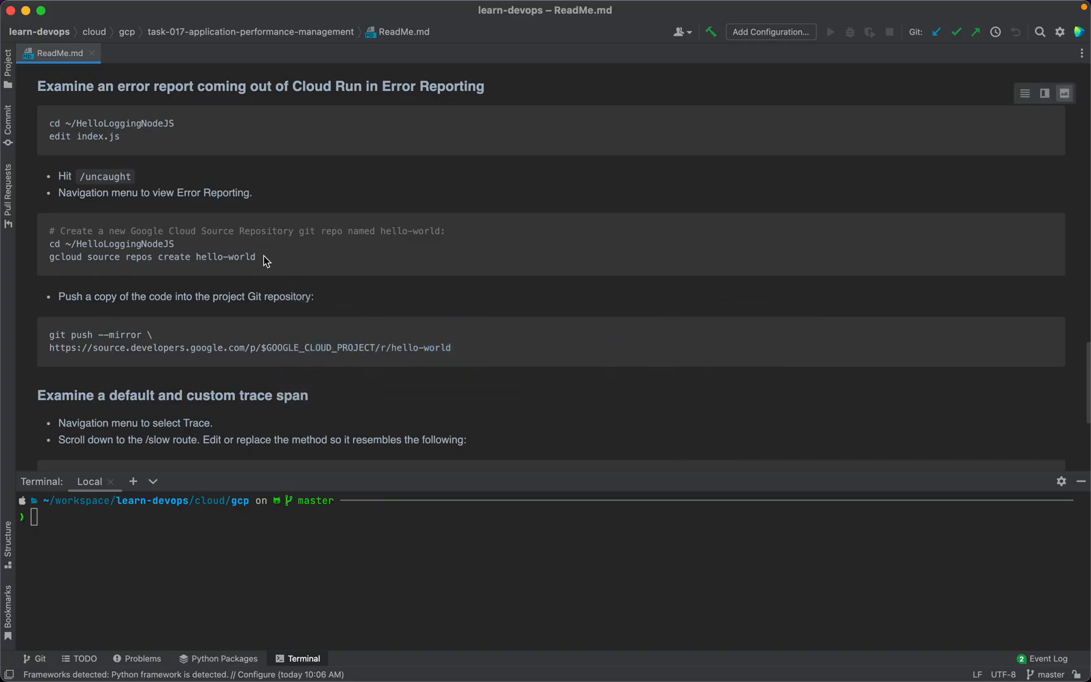
left_click_drag(263, 256, 42, 244)
key("super+c")
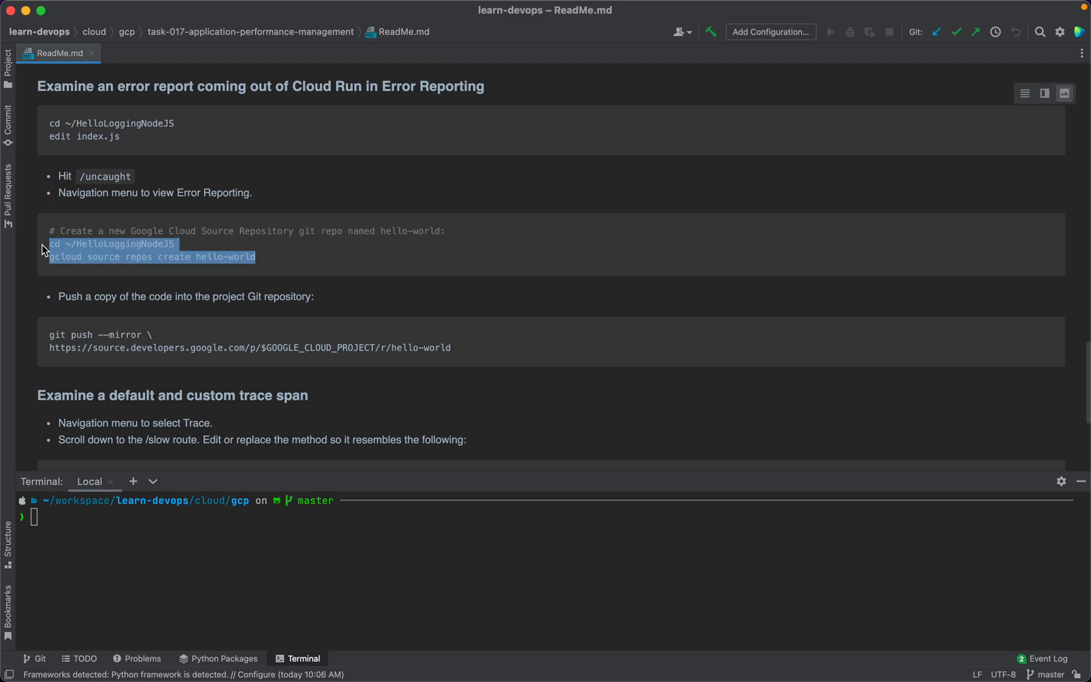
In the browser's Cloud Shell, clear the terminal and run "cd ~/HelloLoggingNodeJS" and "gcloud source repos create hello-world"
key("super+Tab")
left_click(196, 23)
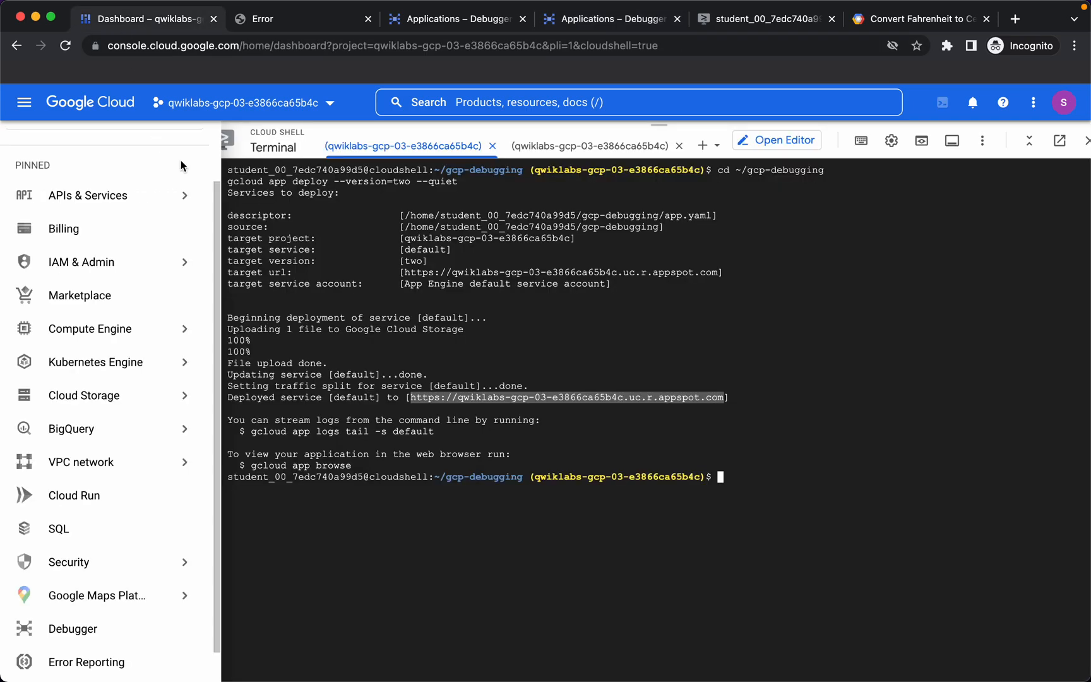
type("clear")
key("Return")
key("super+v")
key("Return")
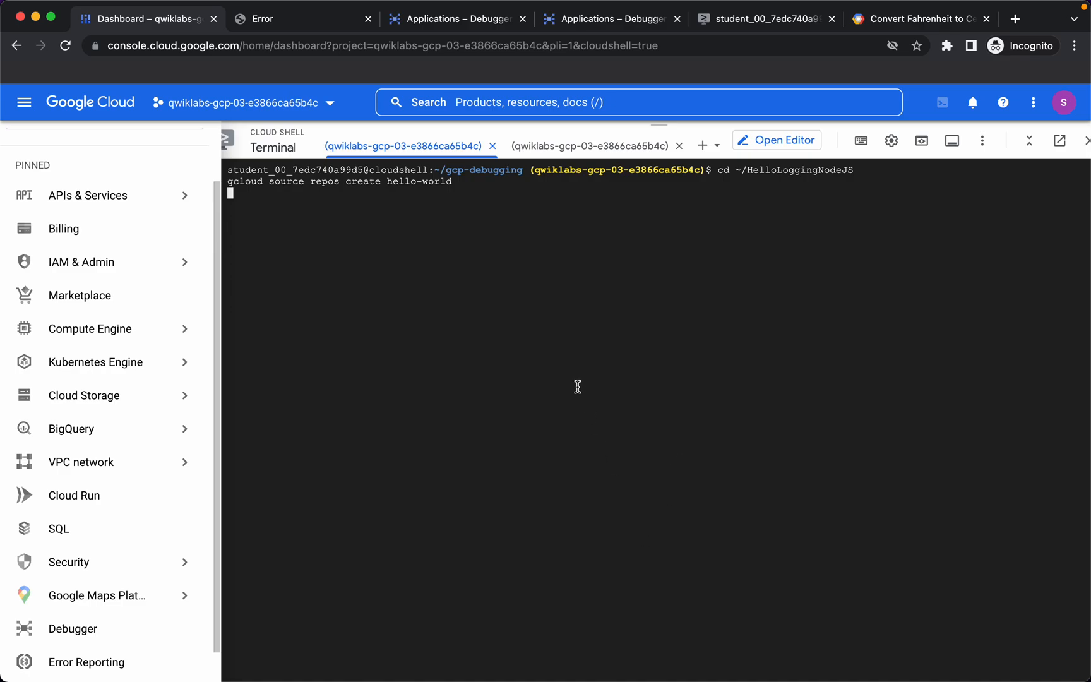
Copy the "git push --mirror" command for the hello-world repository from ReadMe.md and run it in Cloud Shell
key("super+Tab")
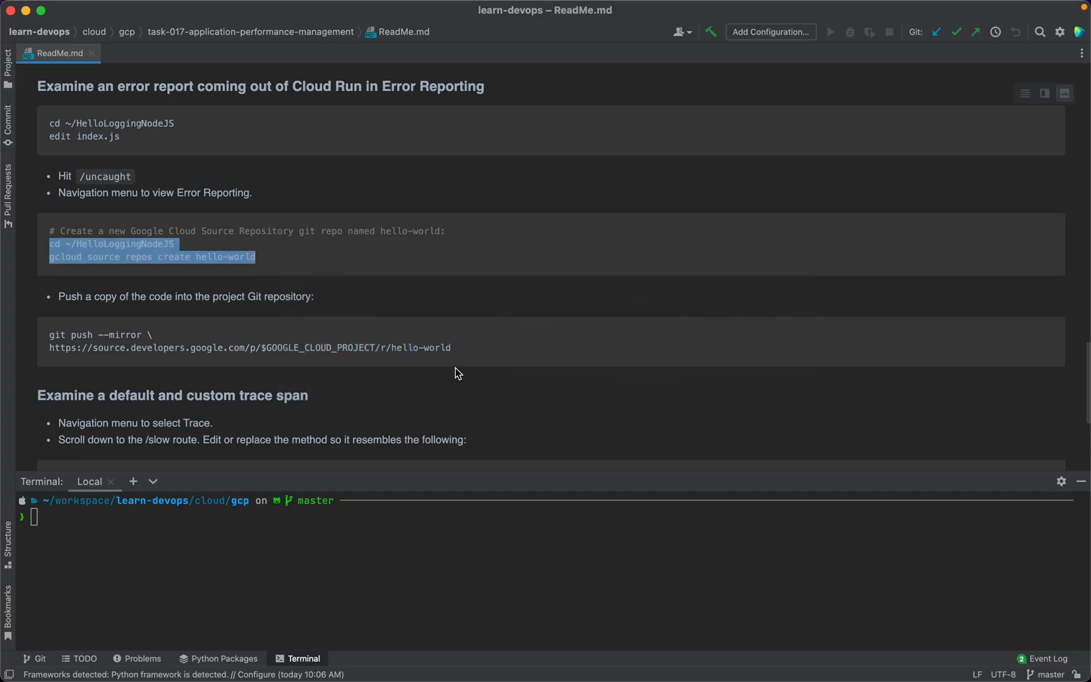
left_click_drag(453, 346, 53, 335)
key("super+c")
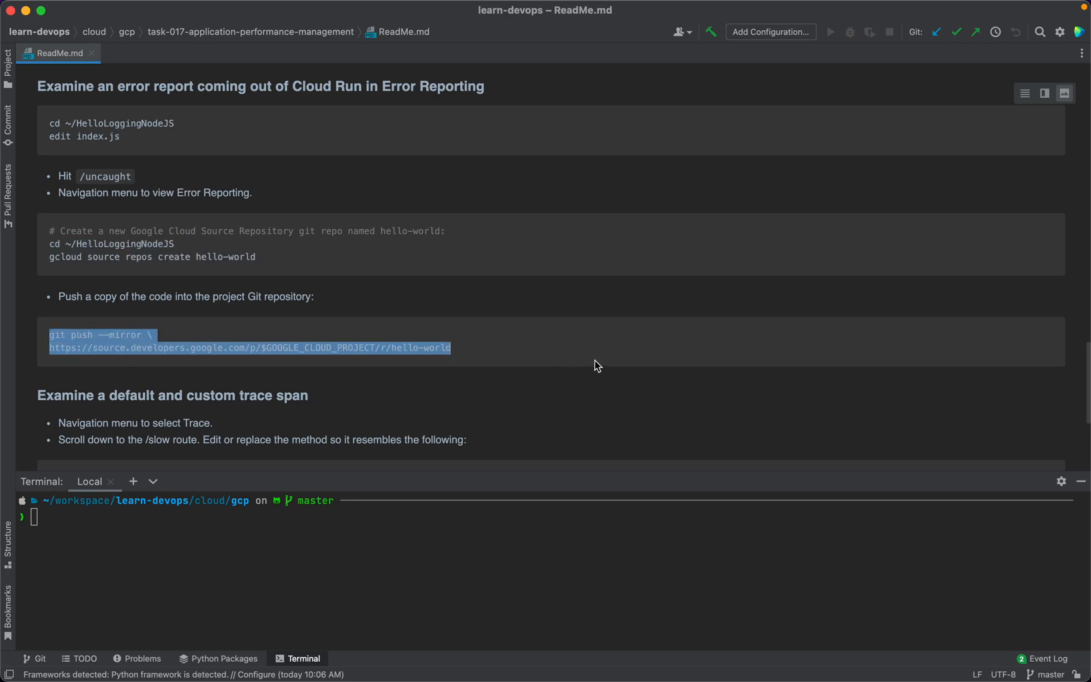
key("super+Tab")
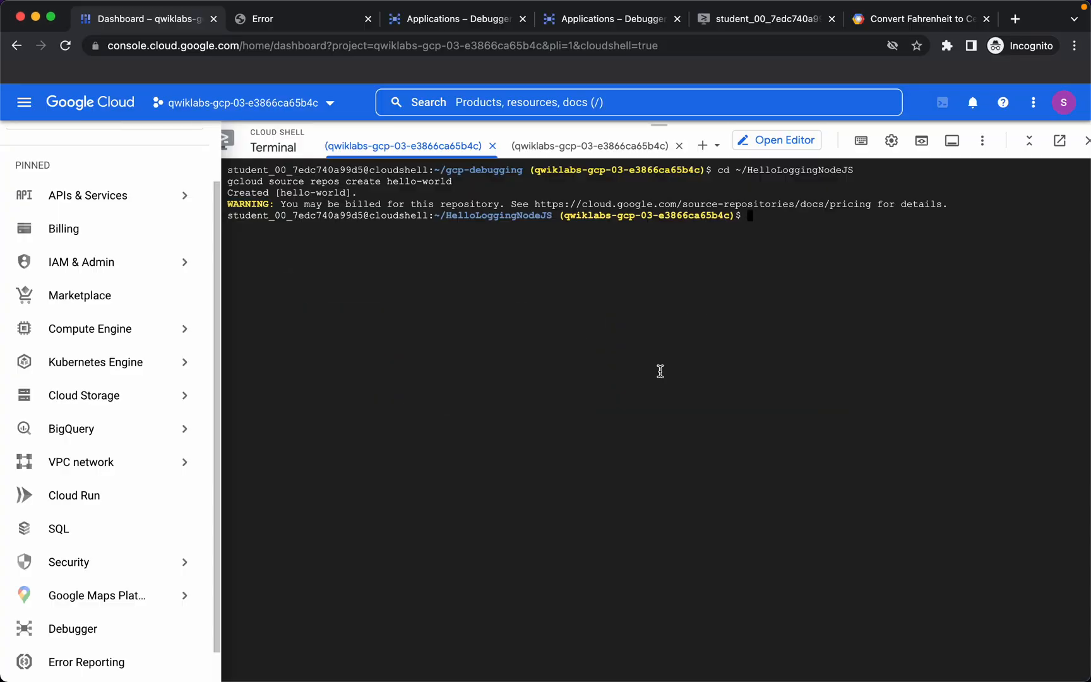
key("super+v")
key("Return")
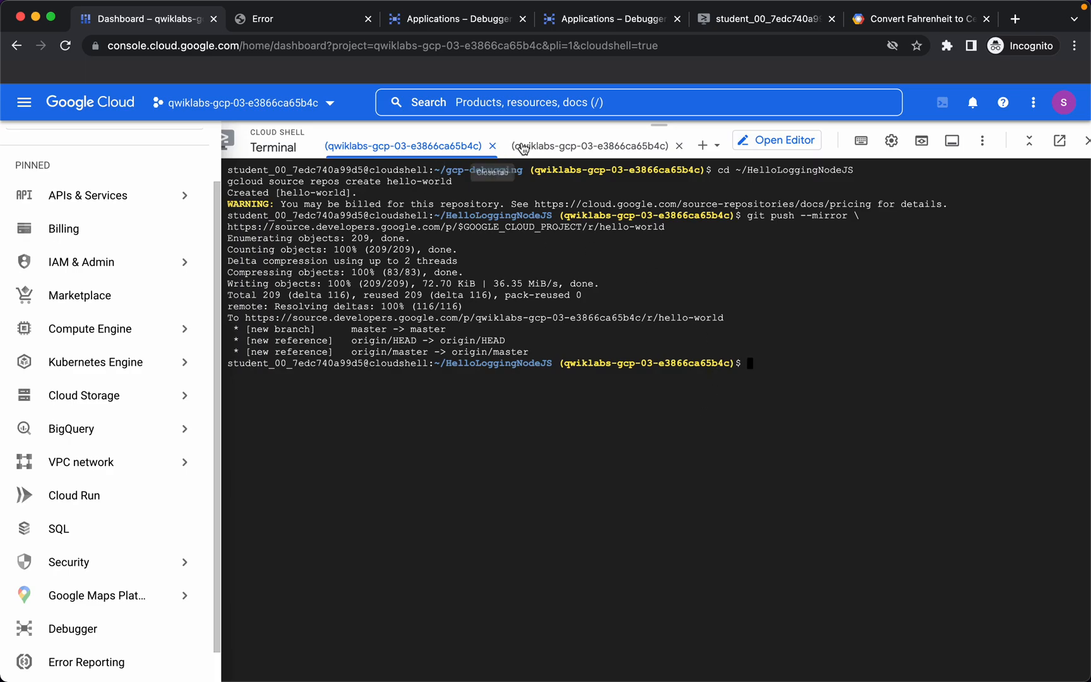
Return to the Debugger page opened from the error, reload it, and check the list of available applications
left_click(619, 21)
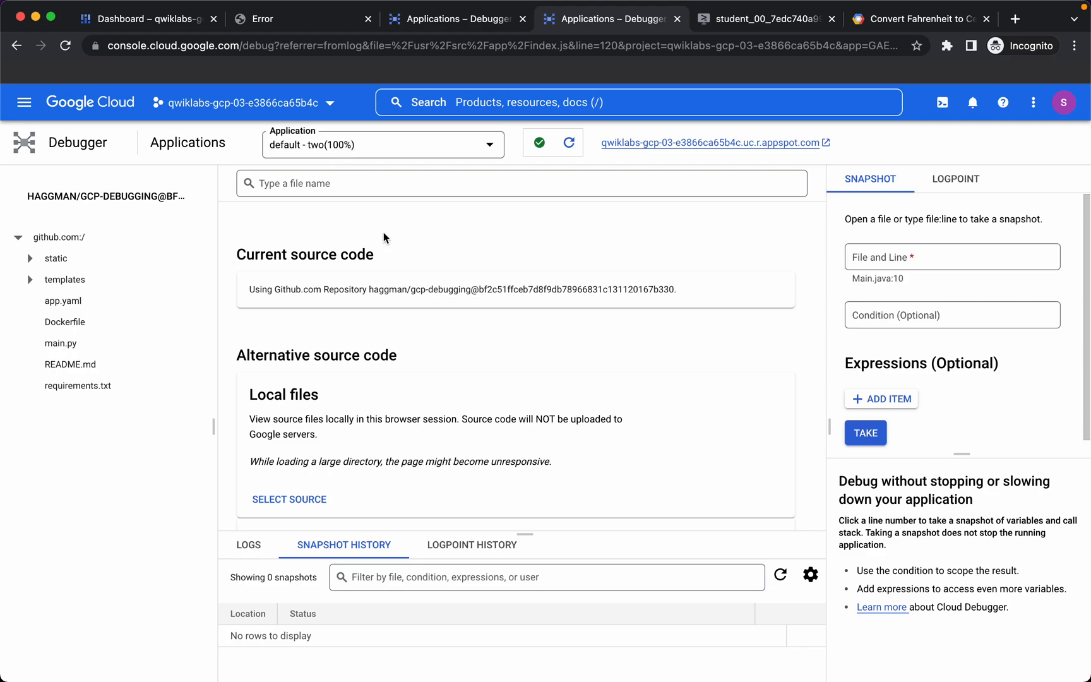
key("super+r")
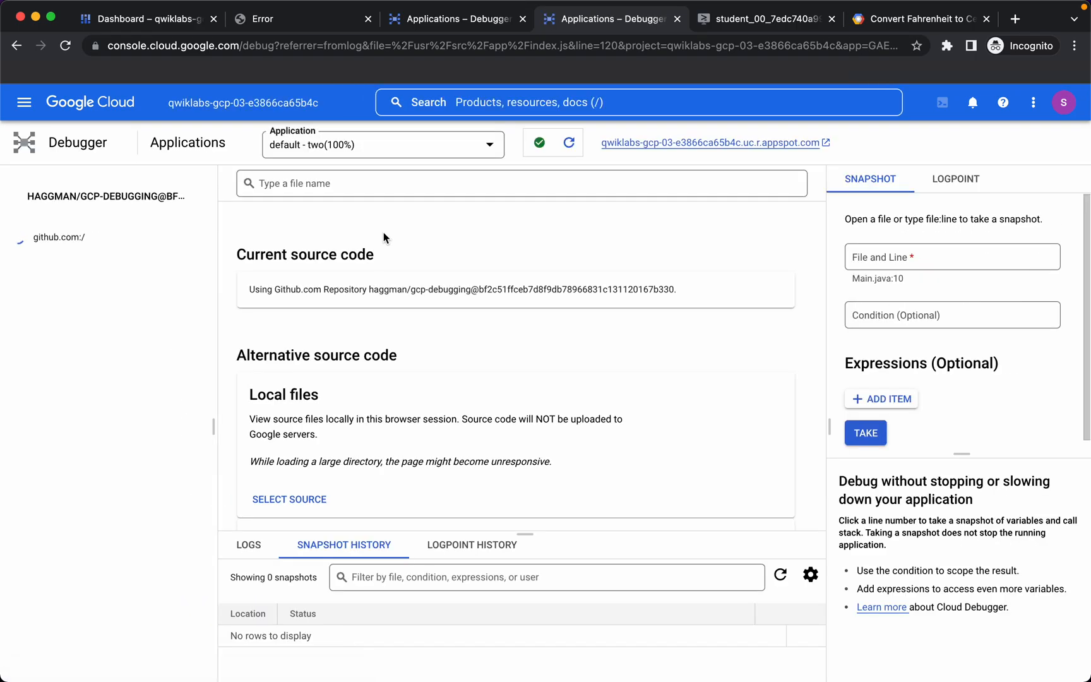
left_click(488, 144)
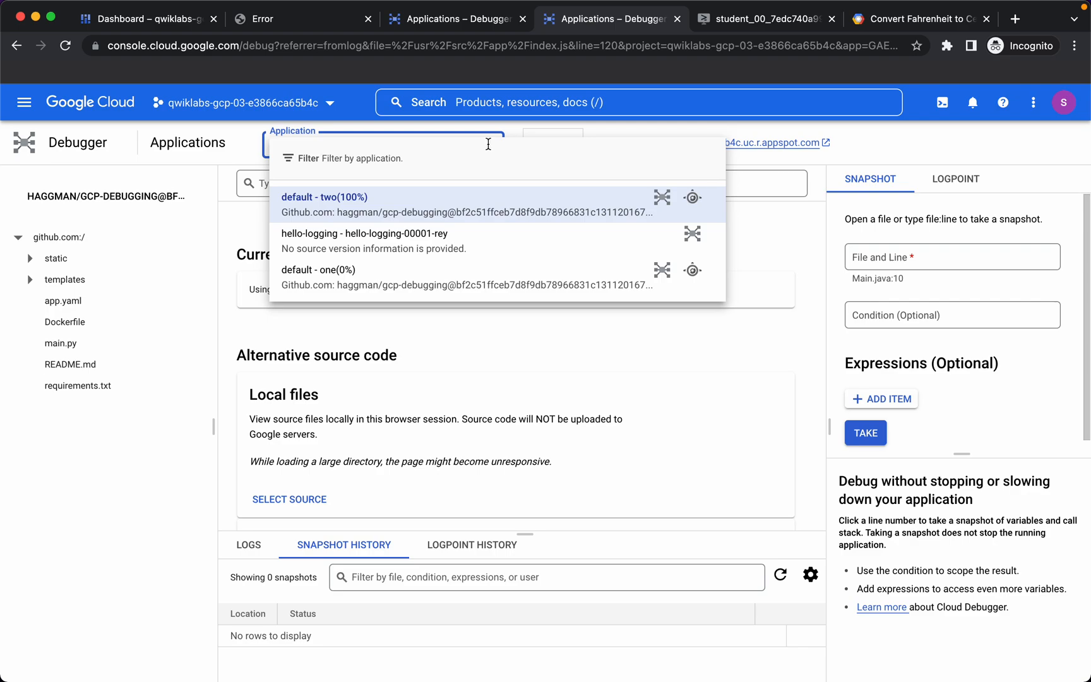
left_click(142, 448)
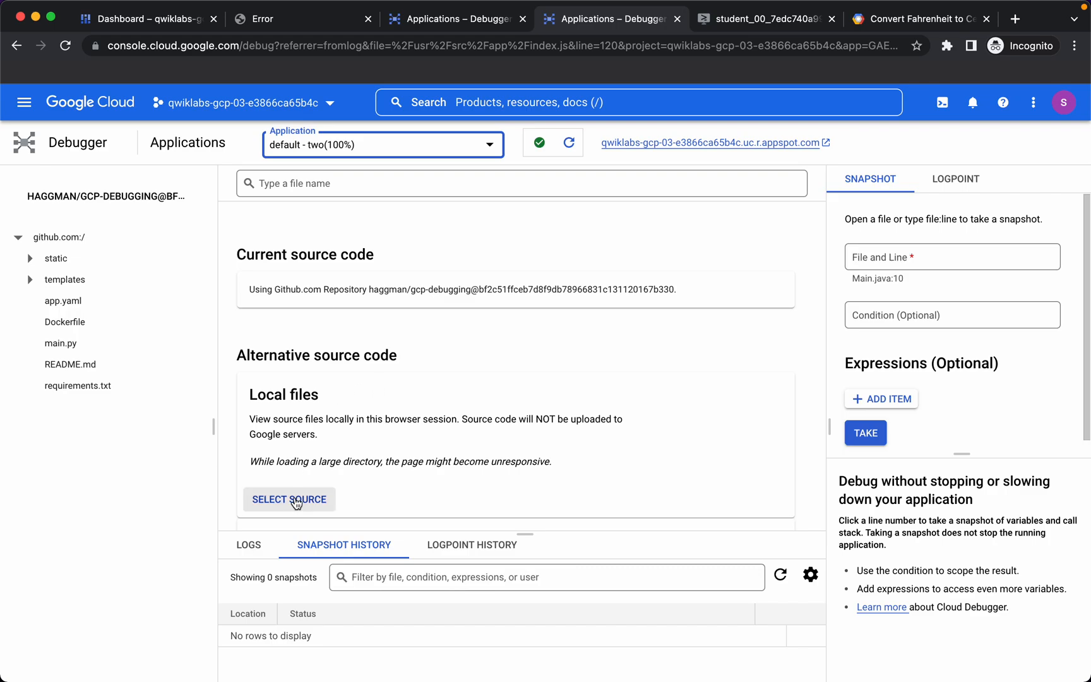
Add a source from Cloud Source Repositories using the hello-world repository and its master branch
scroll(363, 434, "down", 3)
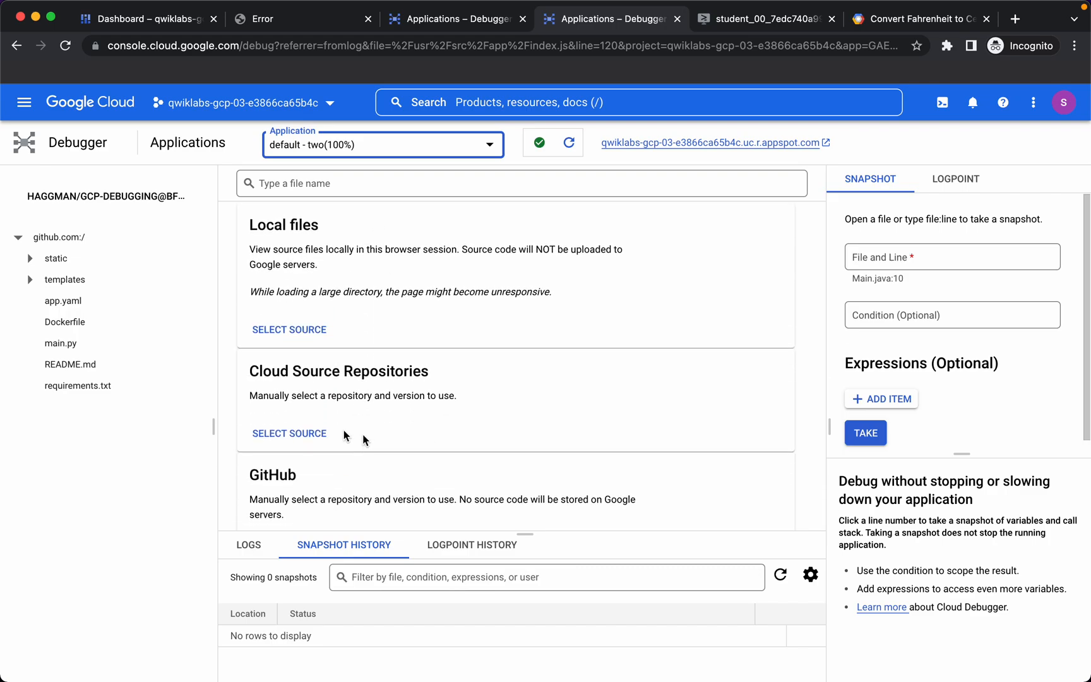
left_click(290, 433)
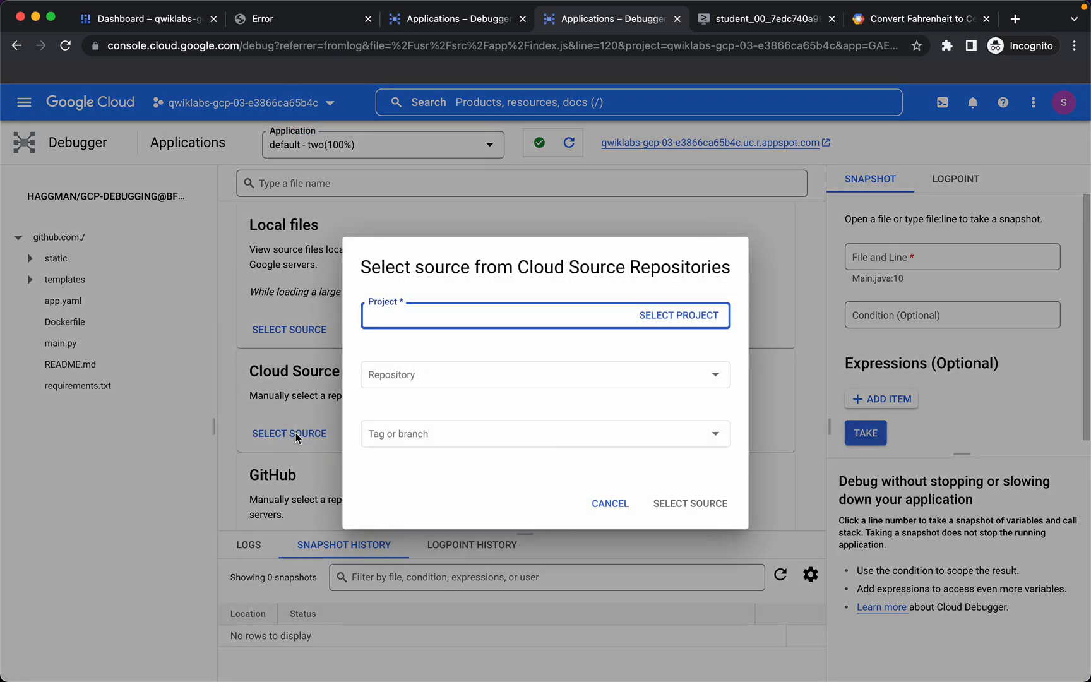
left_click(499, 376)
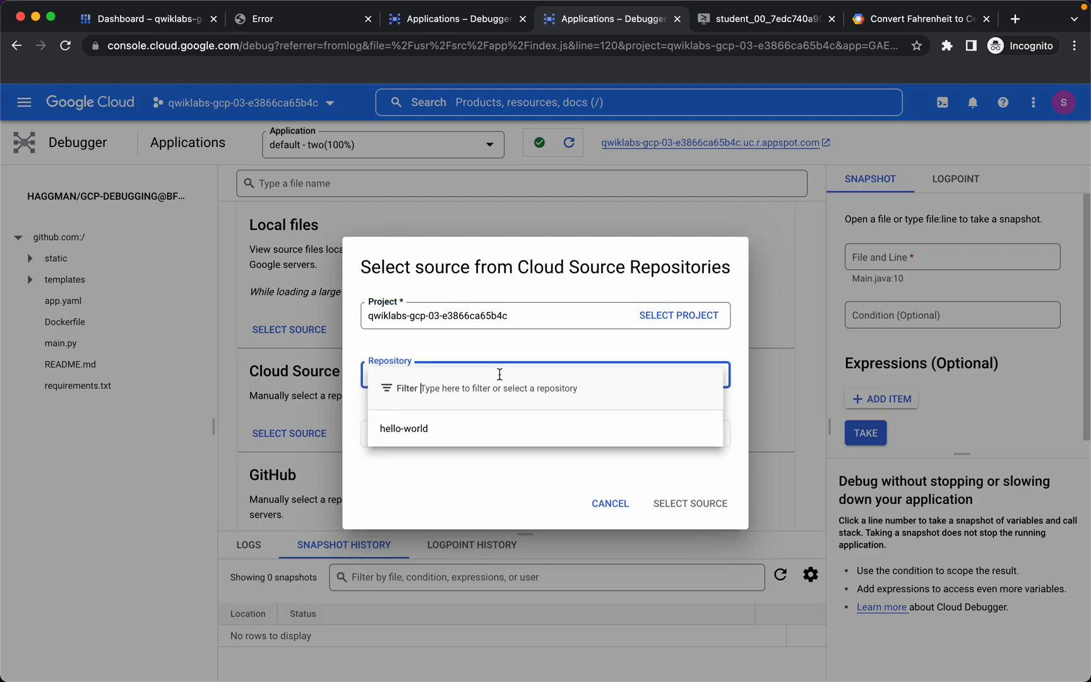
left_click(430, 435)
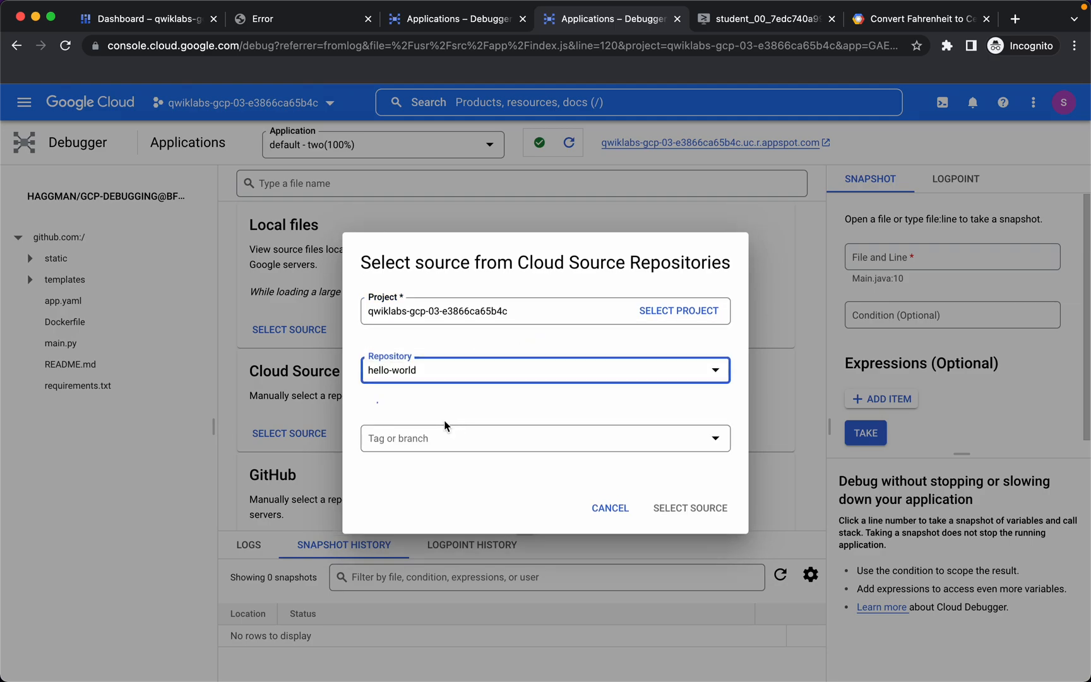
left_click(498, 442)
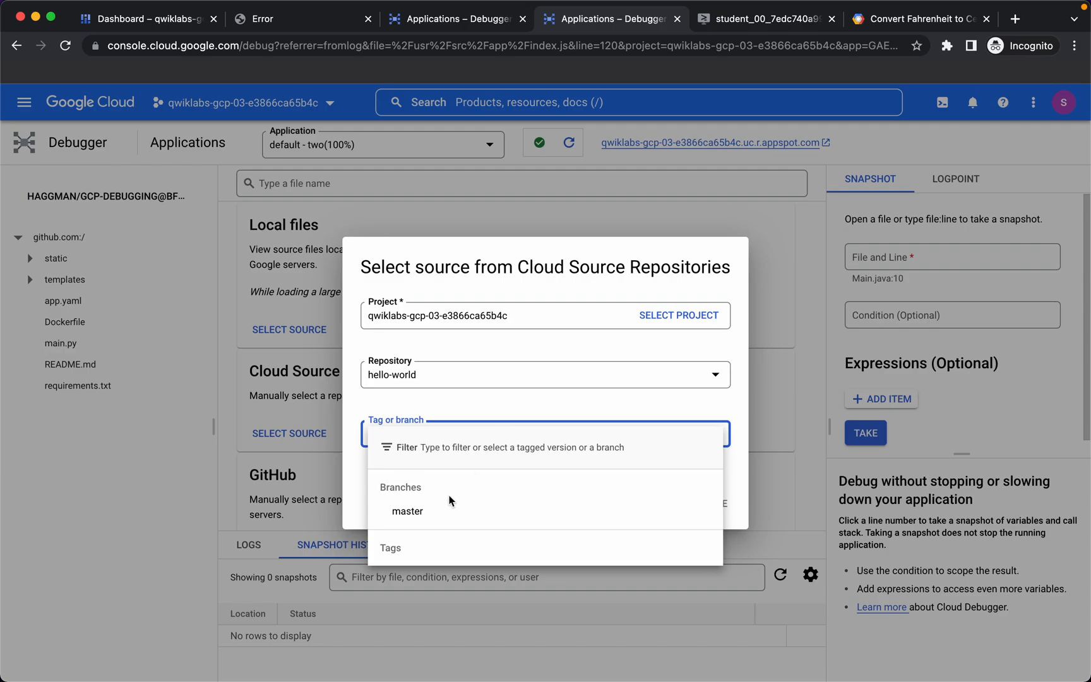
left_click(436, 511)
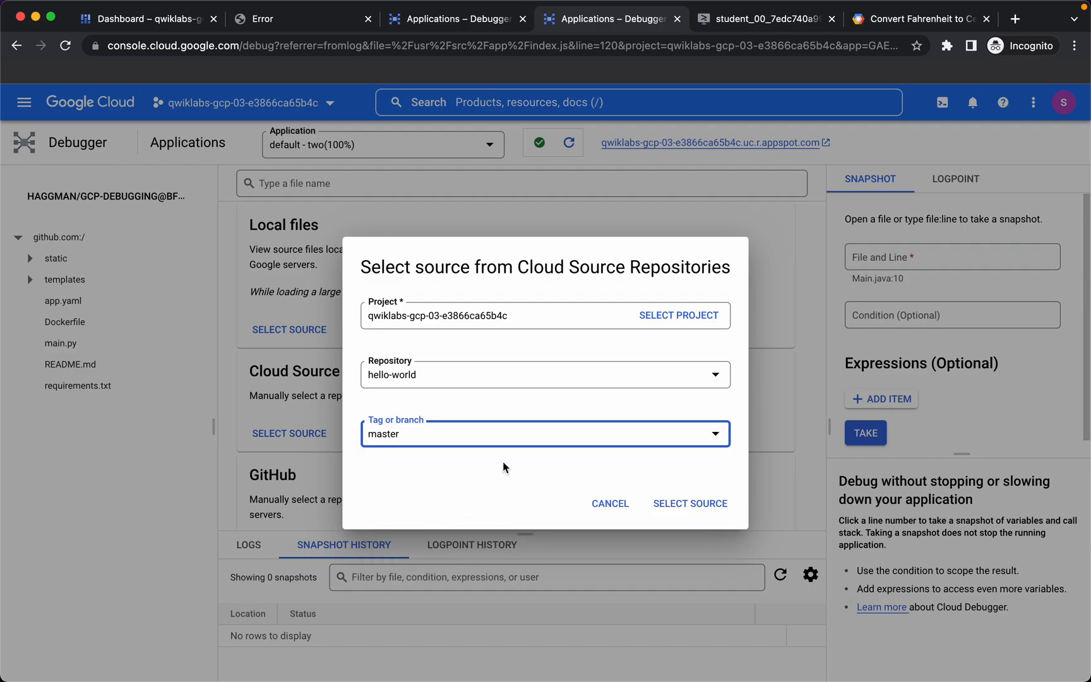
left_click(690, 504)
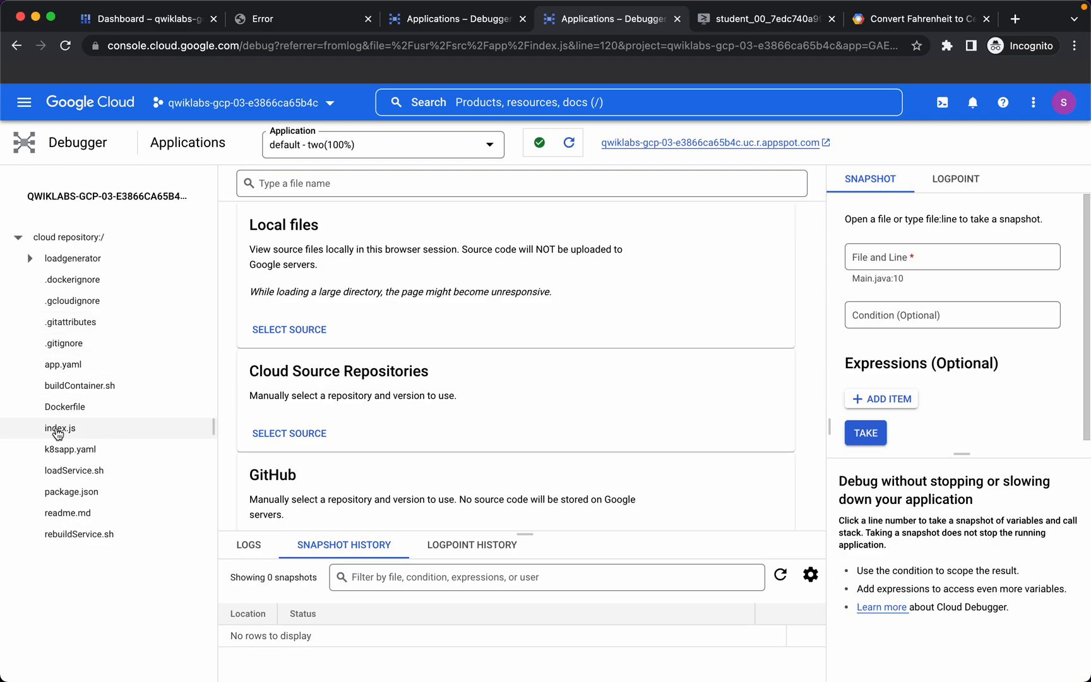
Switch the debugged application to hello-logging-00001-rey, use the hello-world master source for it, and refresh its status
left_click(466, 148)
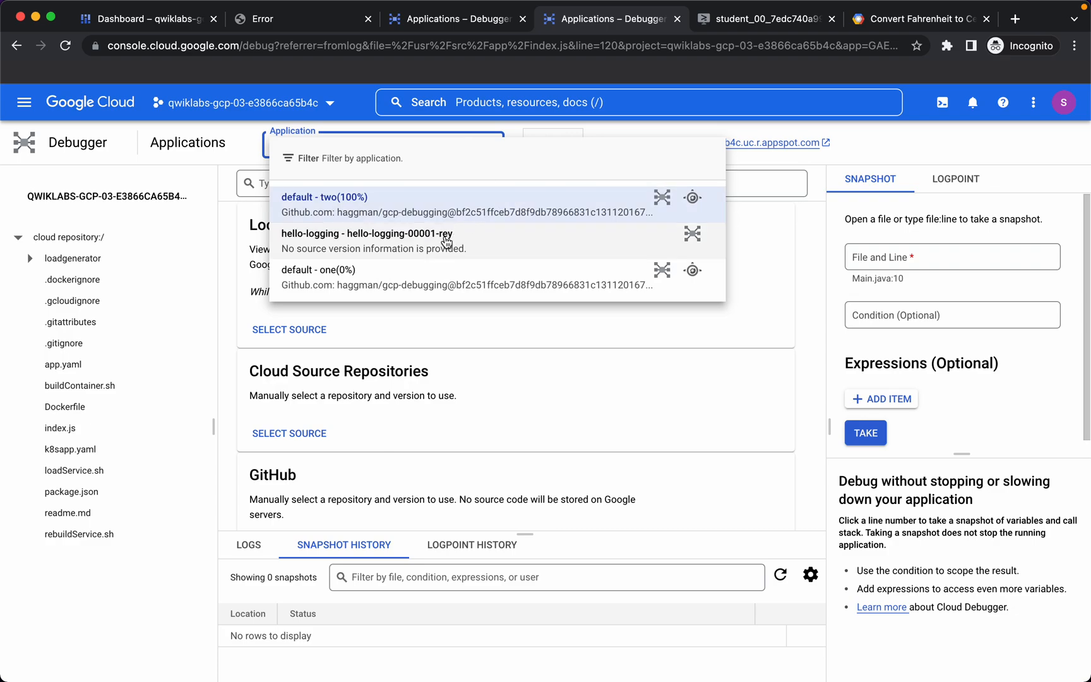
left_click(448, 241)
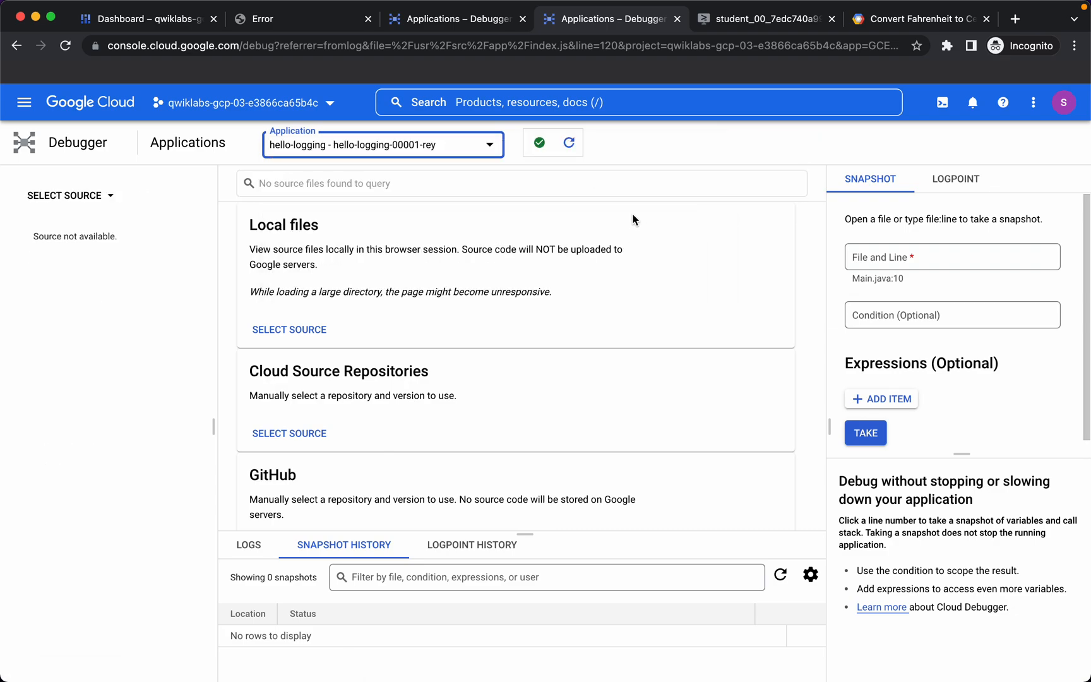
left_click(69, 195)
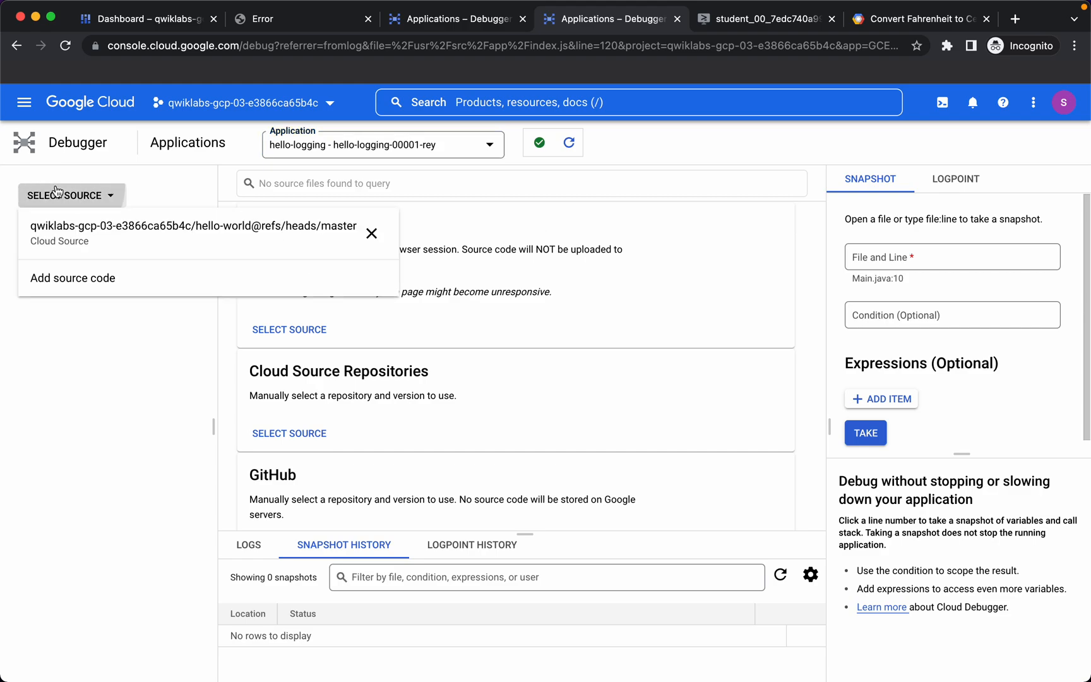
left_click(71, 229)
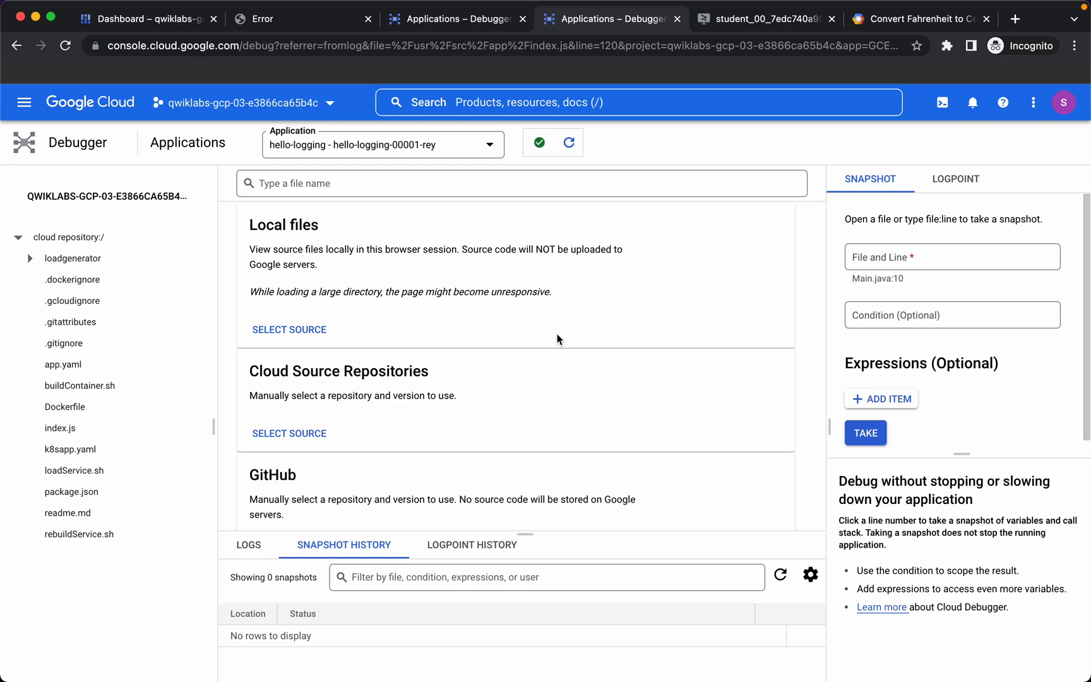
left_click(569, 142)
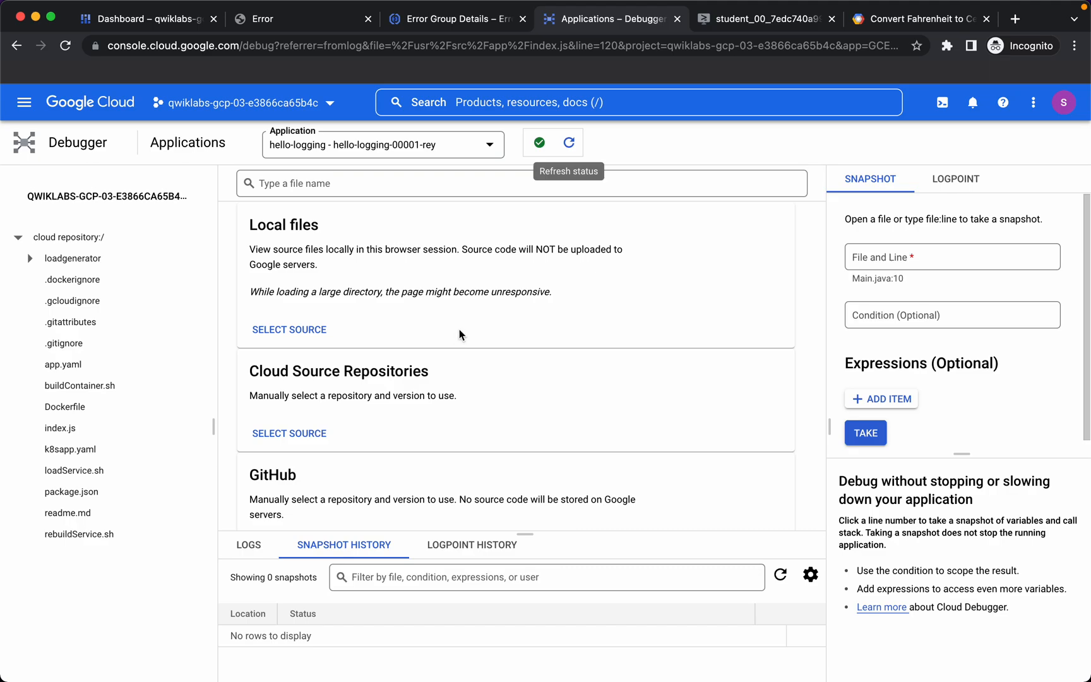
Return to the doesNotExist error group and open the /usr/src/app/index.js:120 link in its sample stack trace
left_click(444, 20)
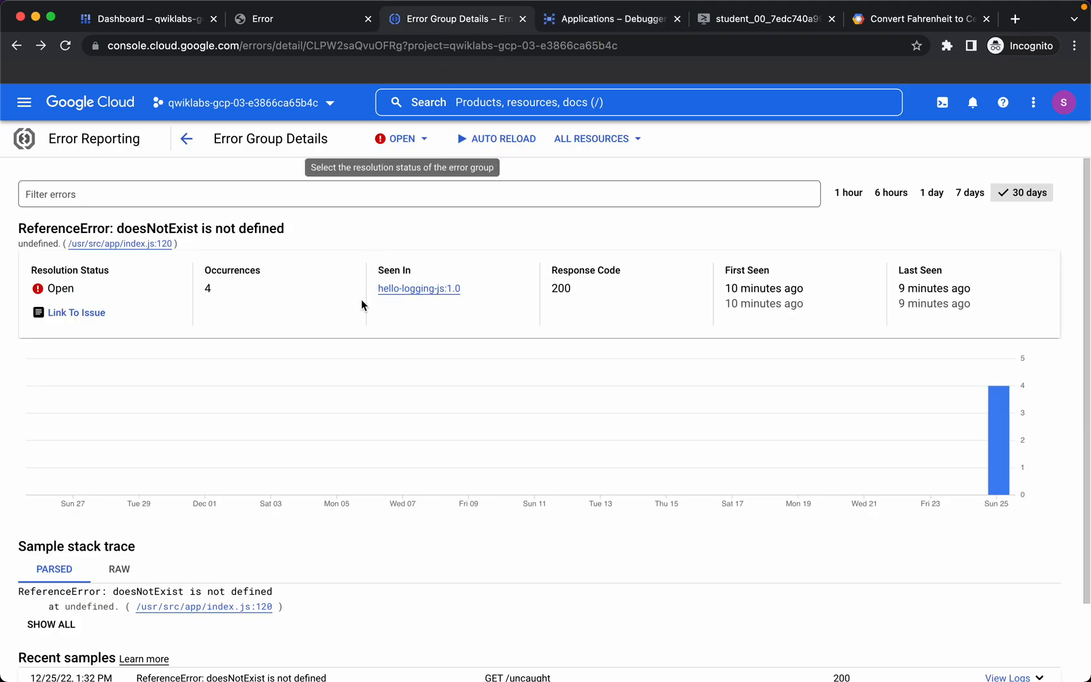
scroll(401, 492, "down", 1)
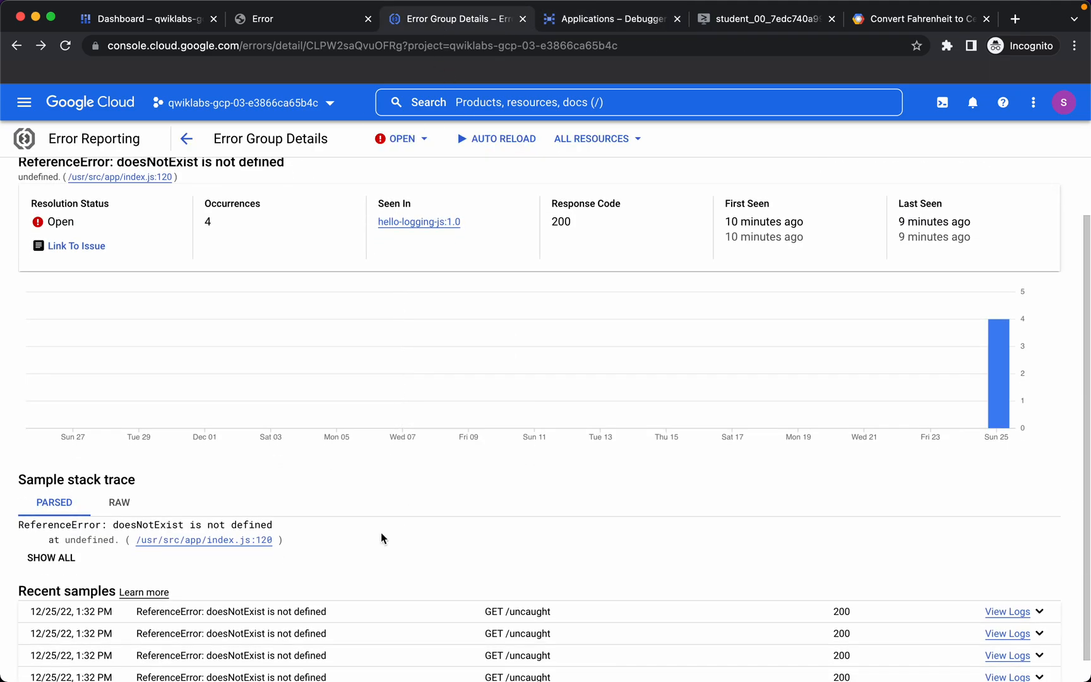
scroll(323, 557, "down", 1)
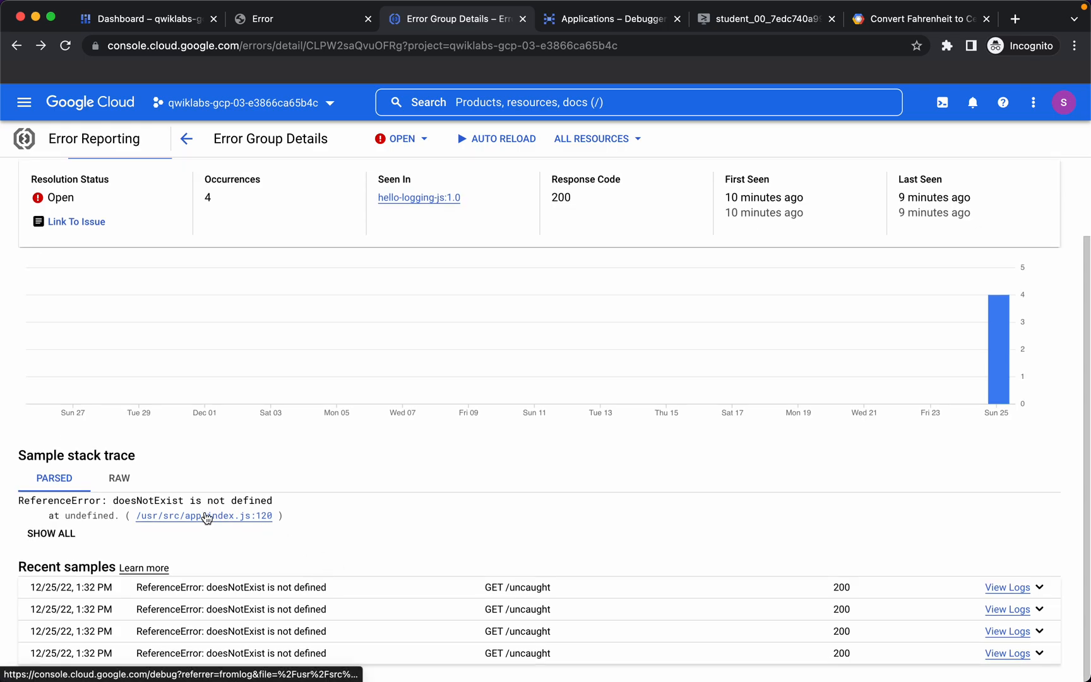
left_click(207, 517)
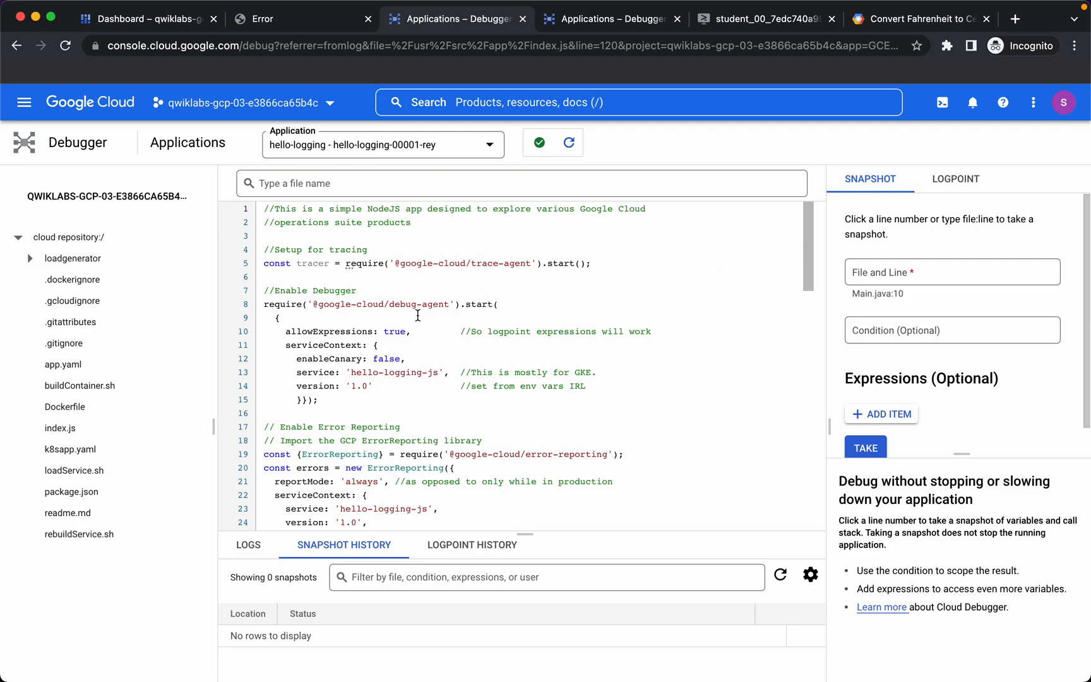
Look through index.js in Debugger and search it for "/uncau" to locate the /uncaught route
scroll(417, 315, "down", 5)
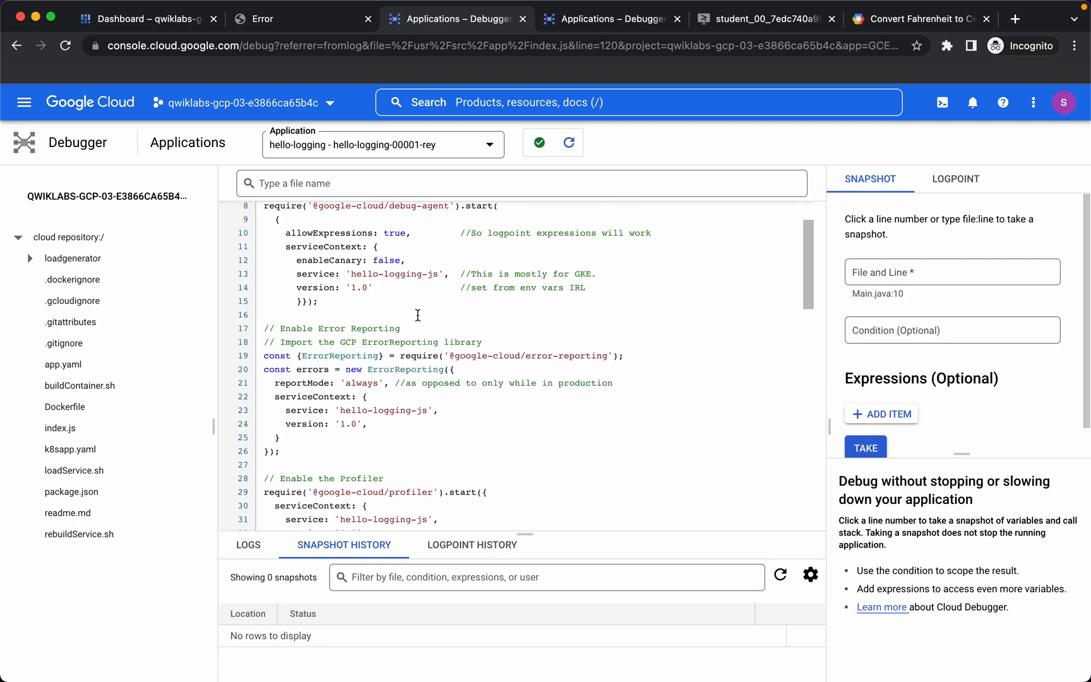
scroll(417, 315, "down", 2)
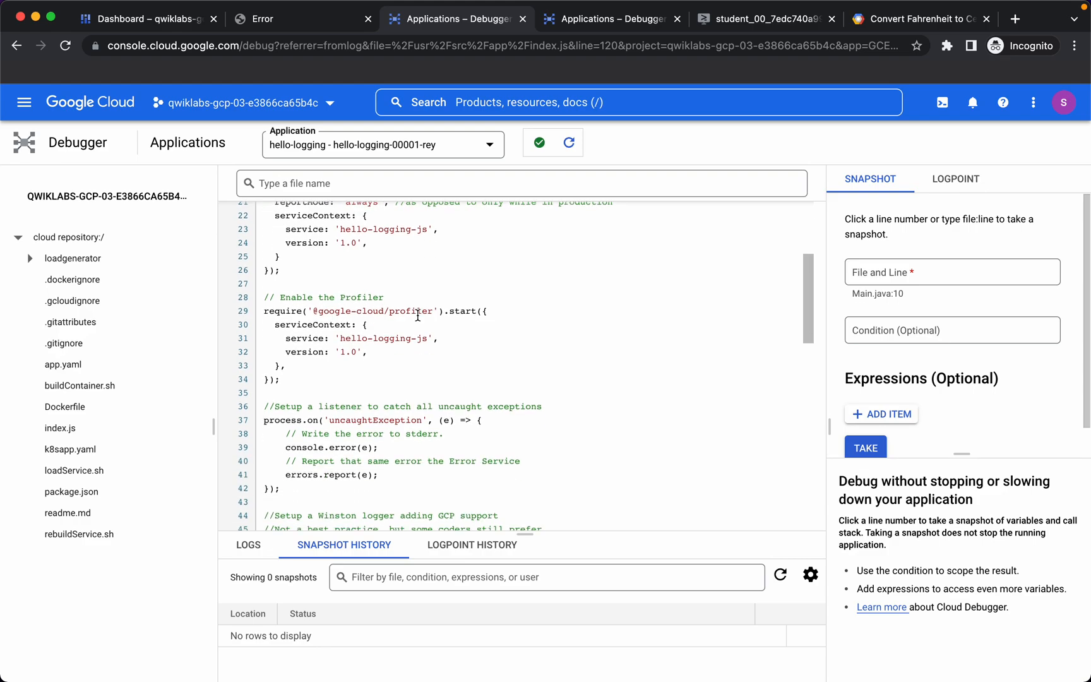
scroll(418, 315, "down", 4)
scroll(418, 315, "down", 5)
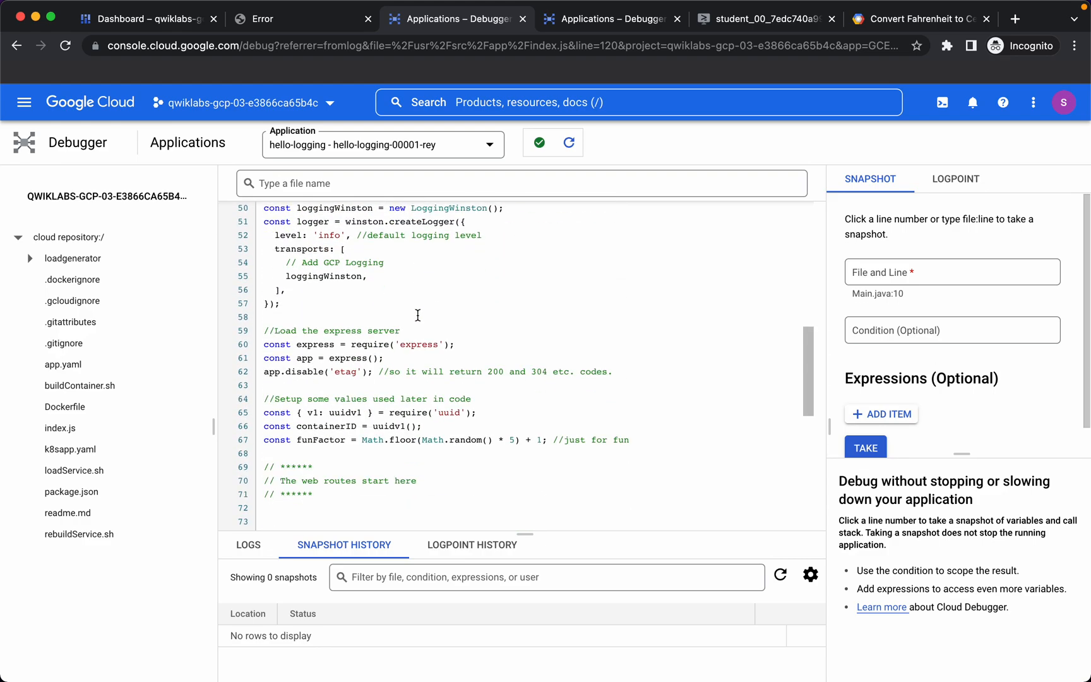
scroll(368, 311, "up", 15)
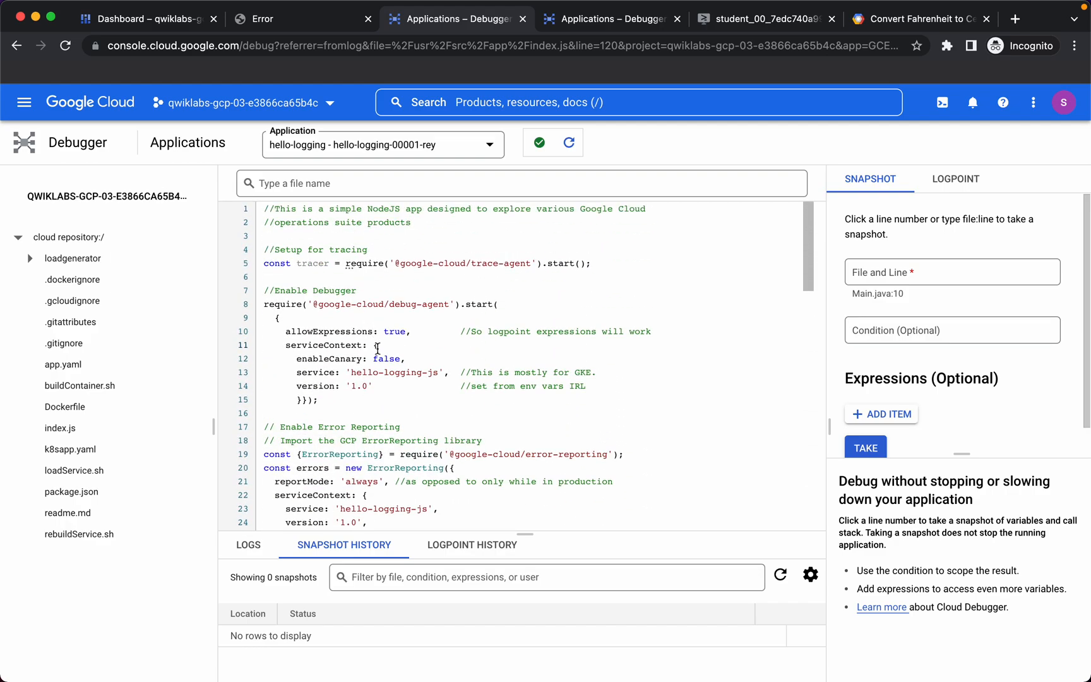
key("cmd+f")
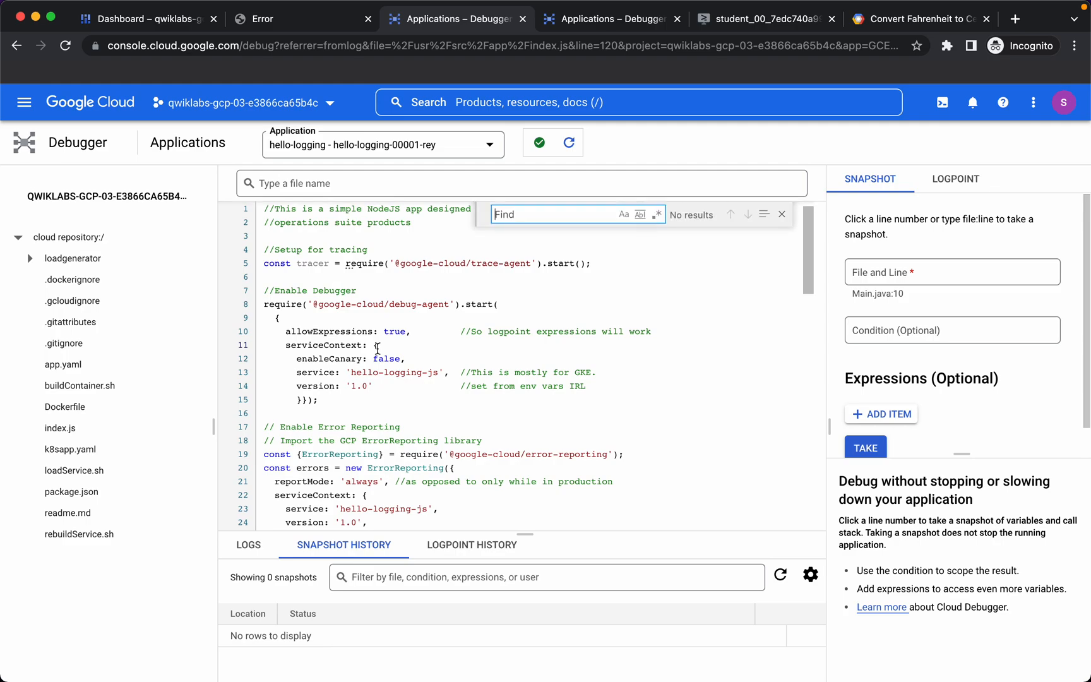
type("/uncau")
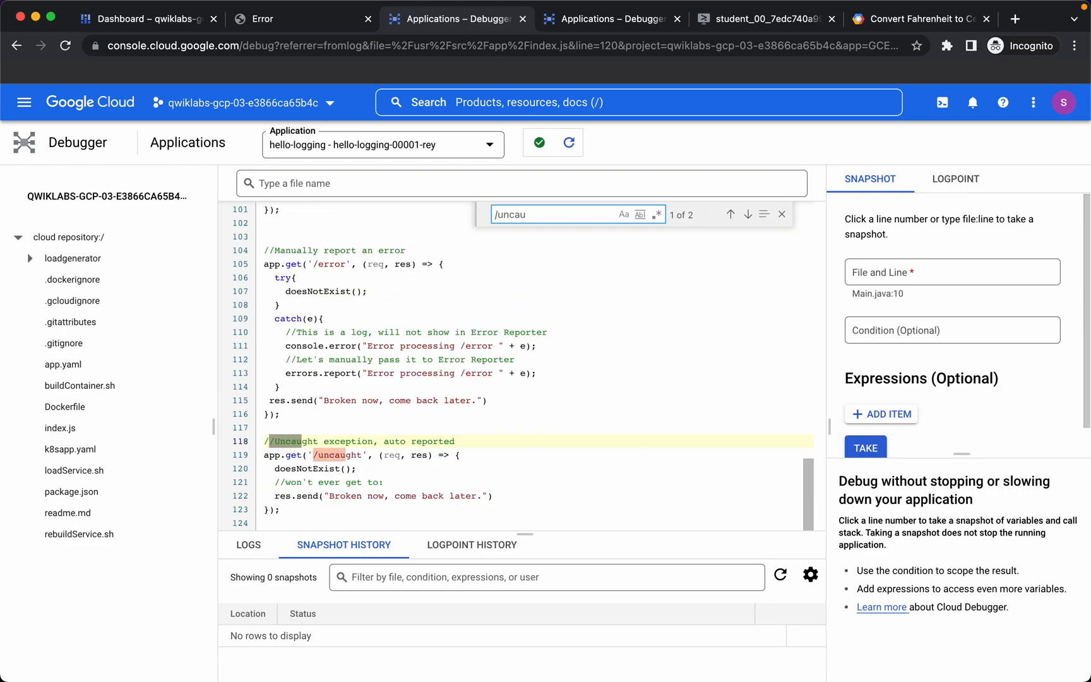
Create a snapshot at line 120 of index.js, on the doesNotExist() call in the /uncaught route
left_click(375, 455)
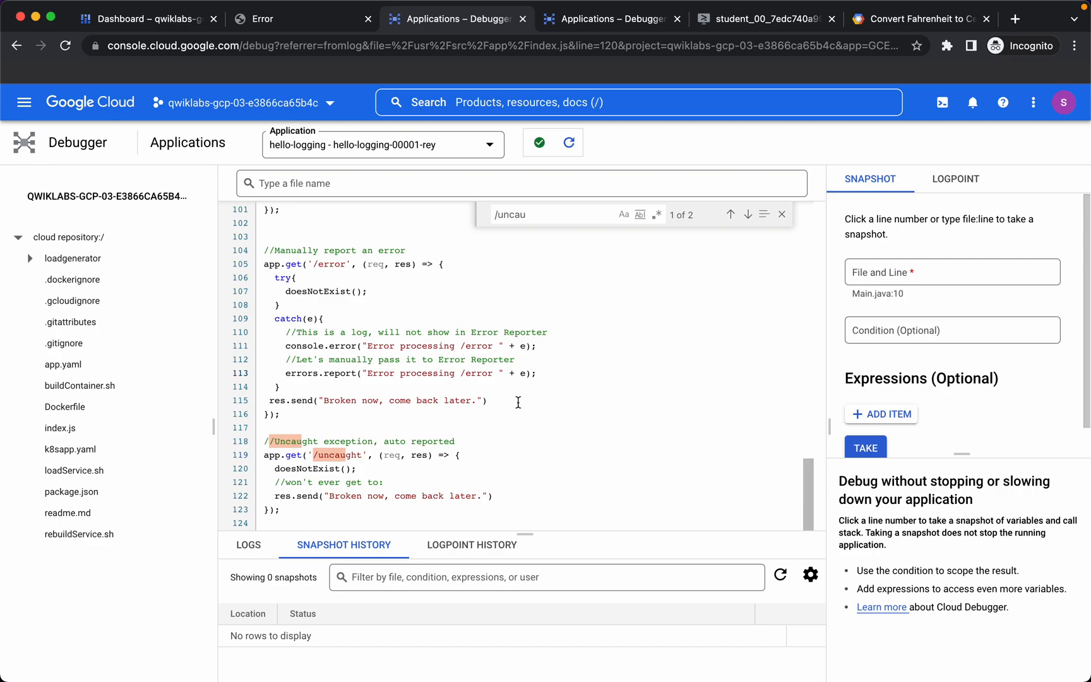
scroll(437, 437, "down", 3)
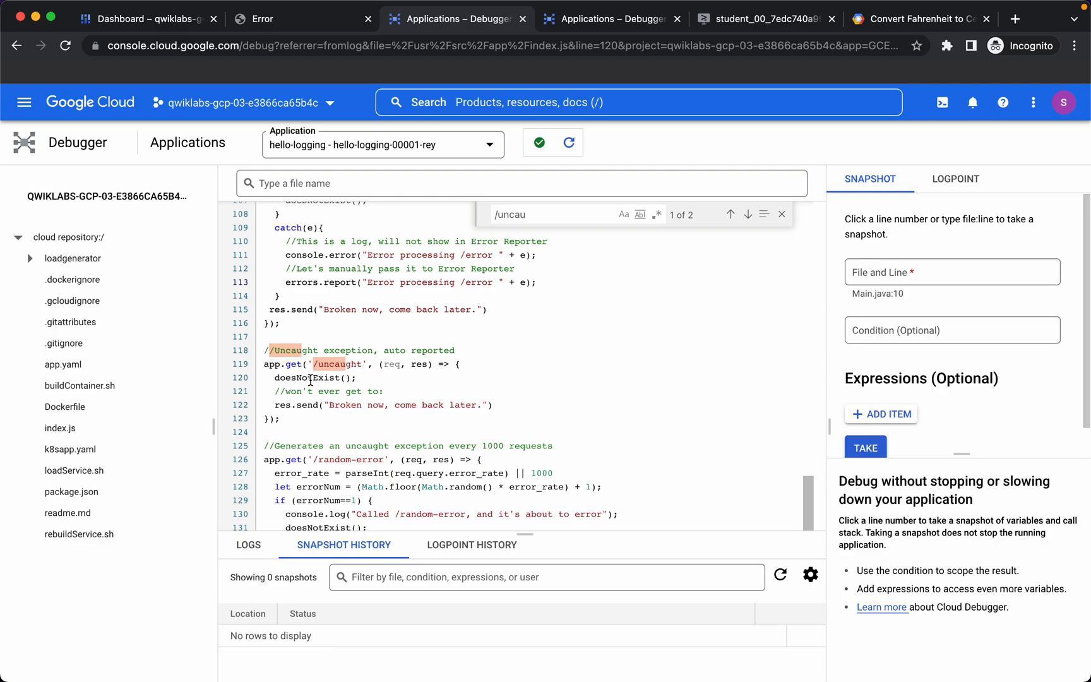
left_click(242, 382)
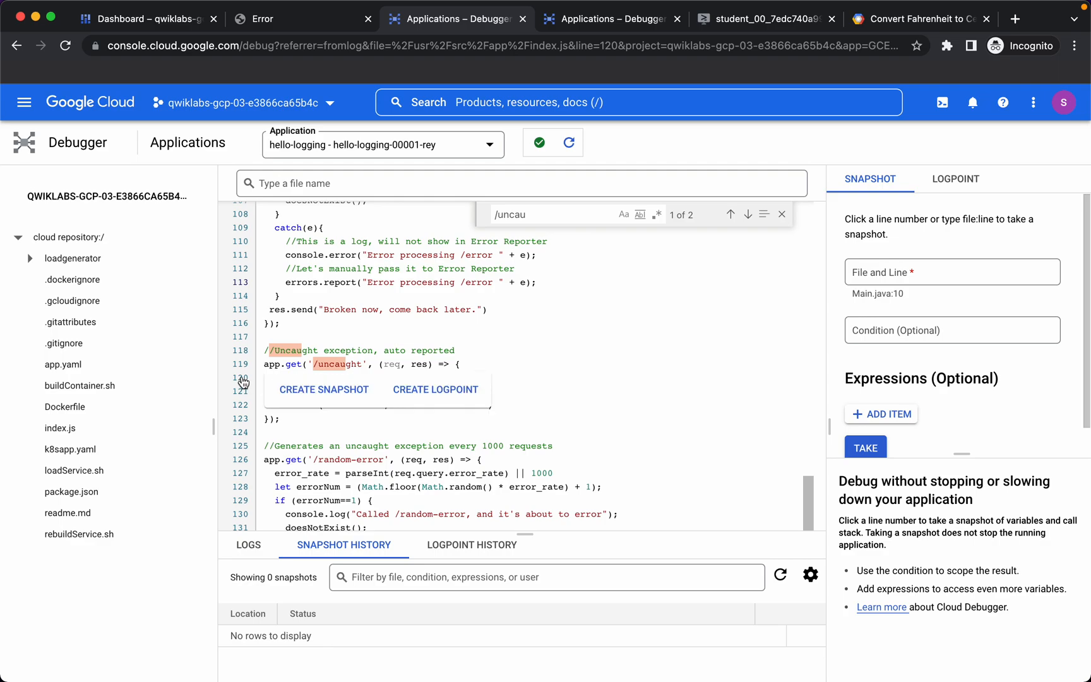
left_click(301, 389)
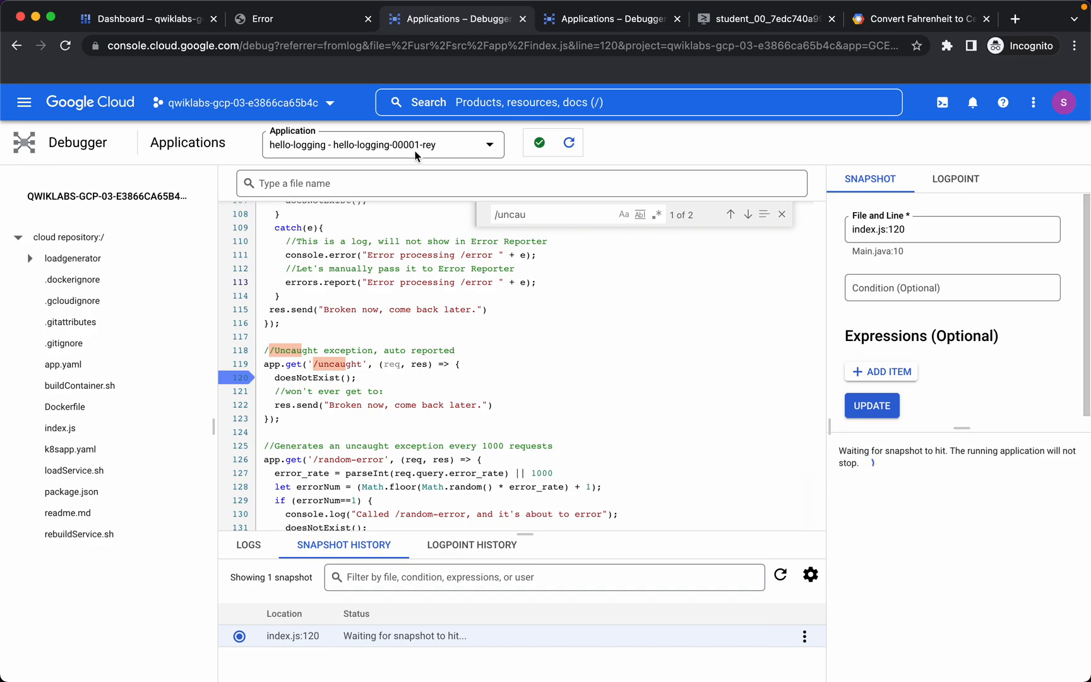
Reload the app's /uncaught page to trigger the snapshot, and return to the Debugger page holding it
left_click(272, 23)
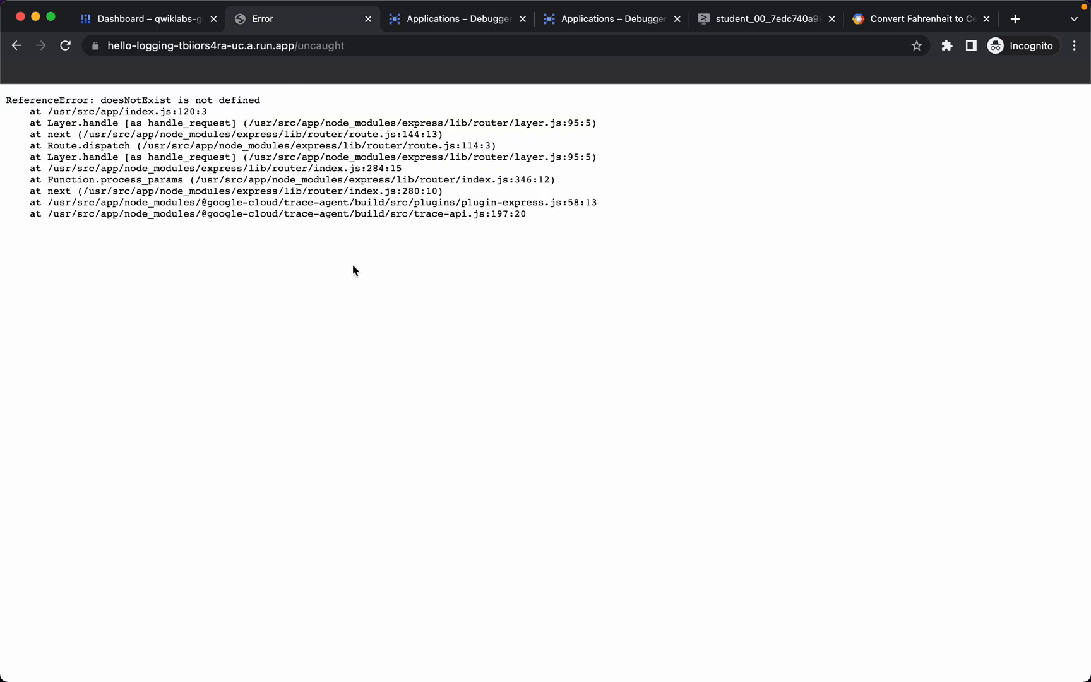
key("super+r")
left_click(618, 21)
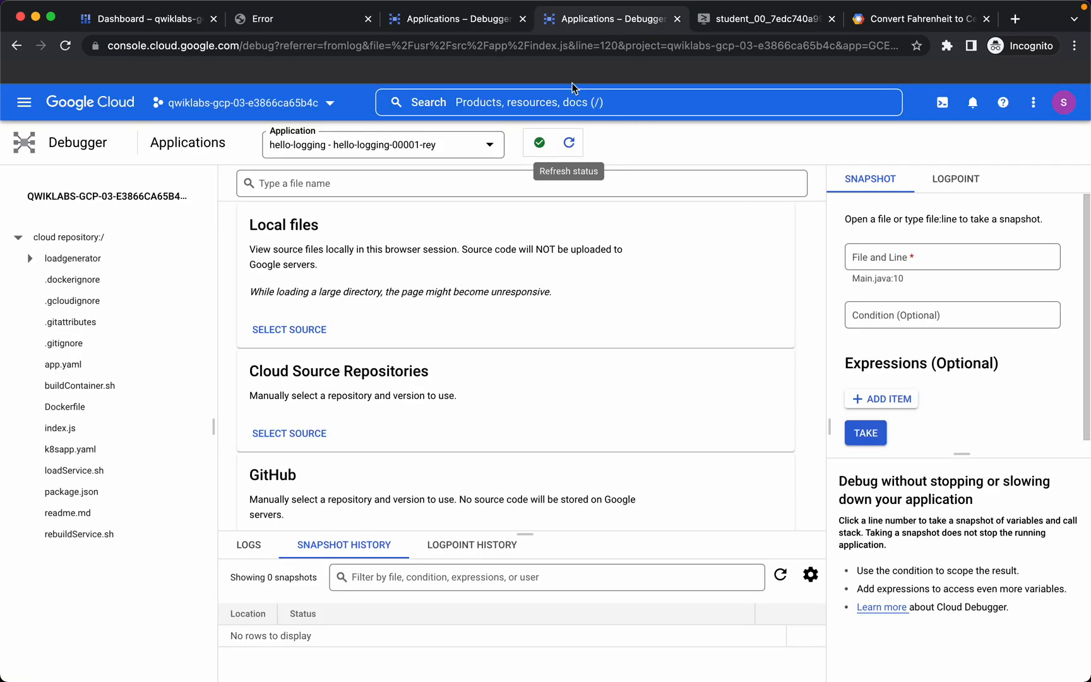
left_click(485, 22)
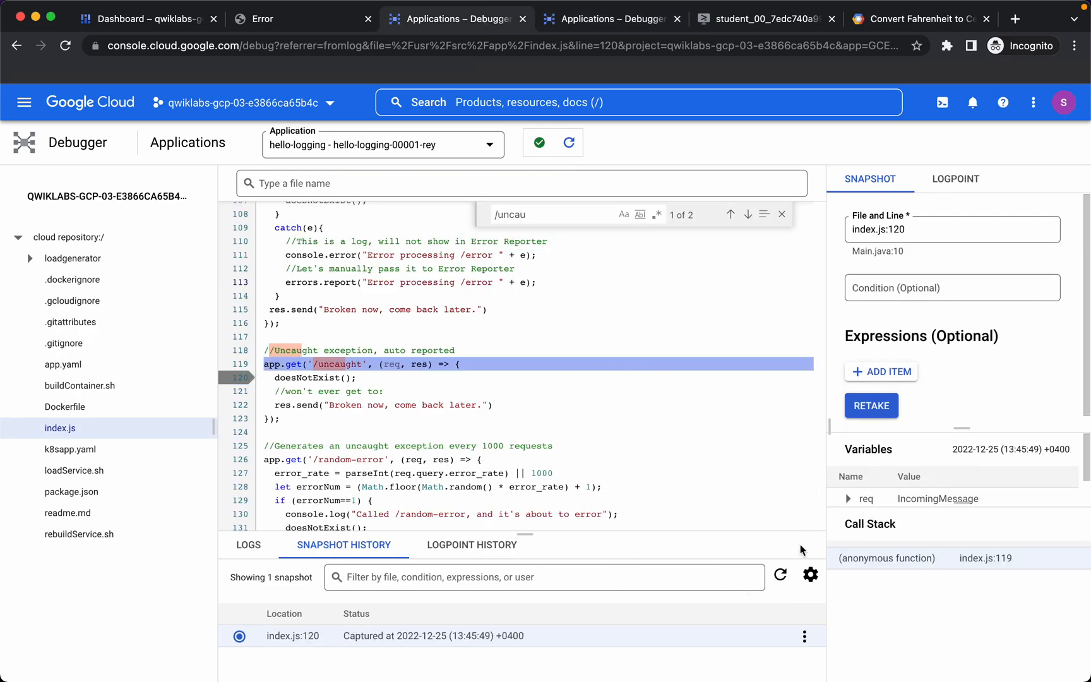
Examine the captured snapshot's req and res variables and the anonymous function in its call stack
left_click(848, 499)
scroll(934, 502, "down", 2)
scroll(928, 486, "down", 5)
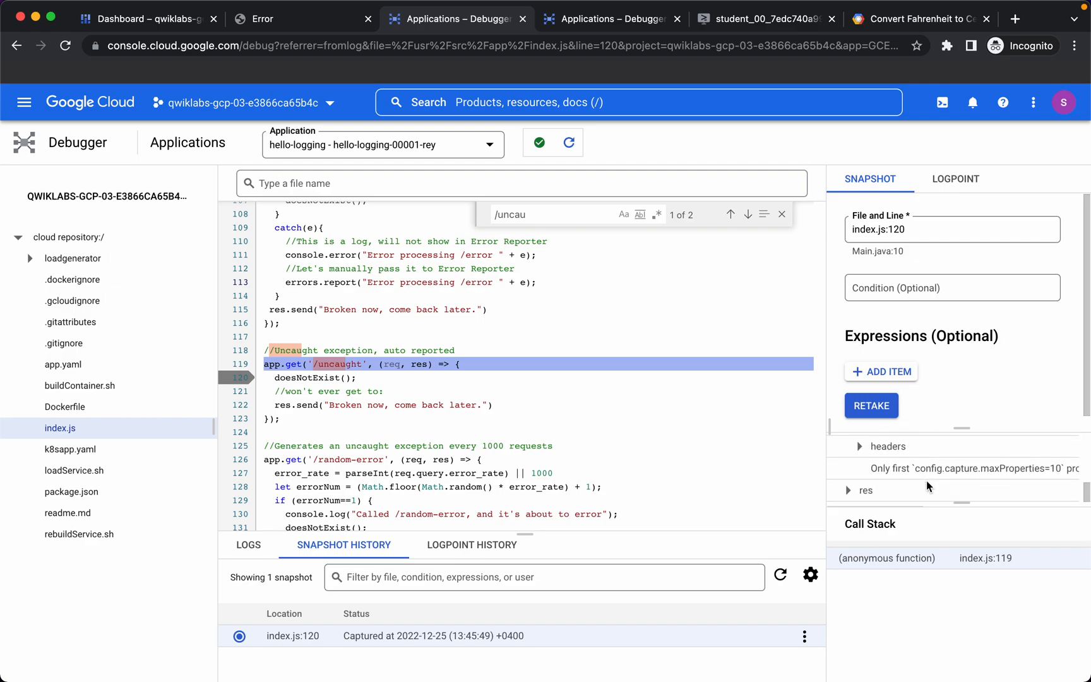
scroll(927, 482, "down", 1)
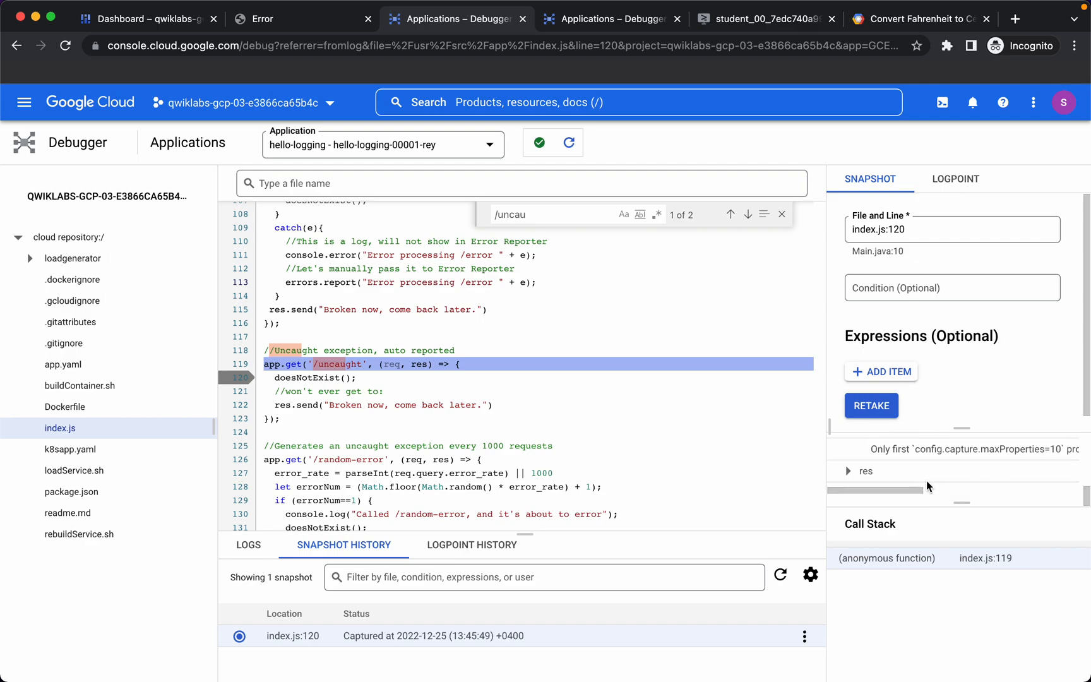
left_click(851, 471)
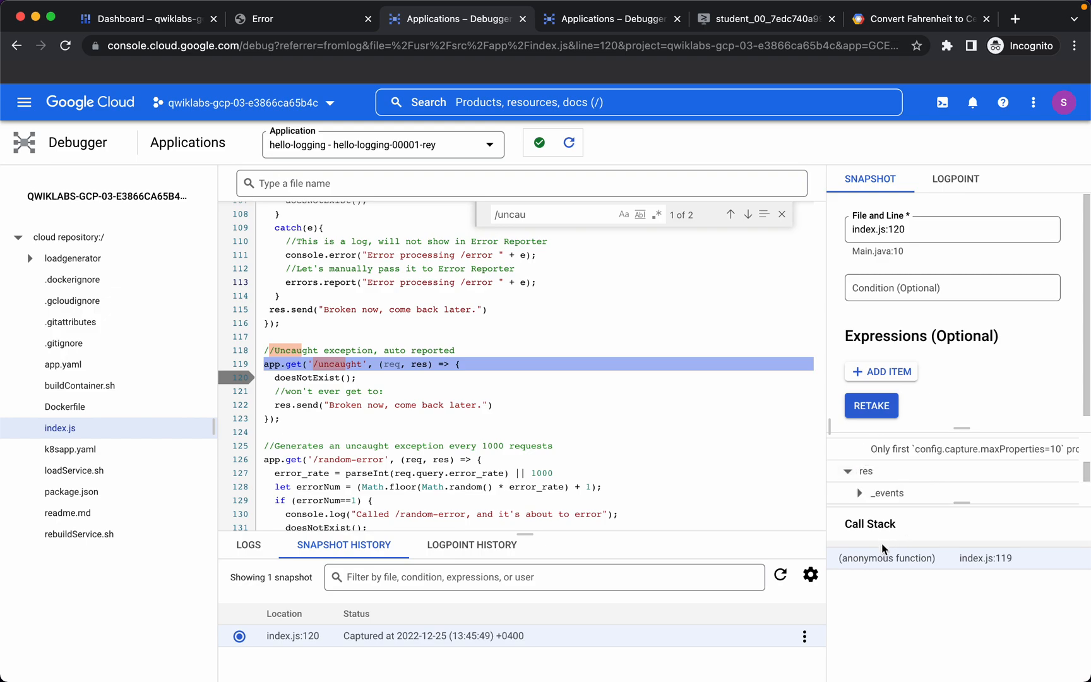
double_click(926, 562)
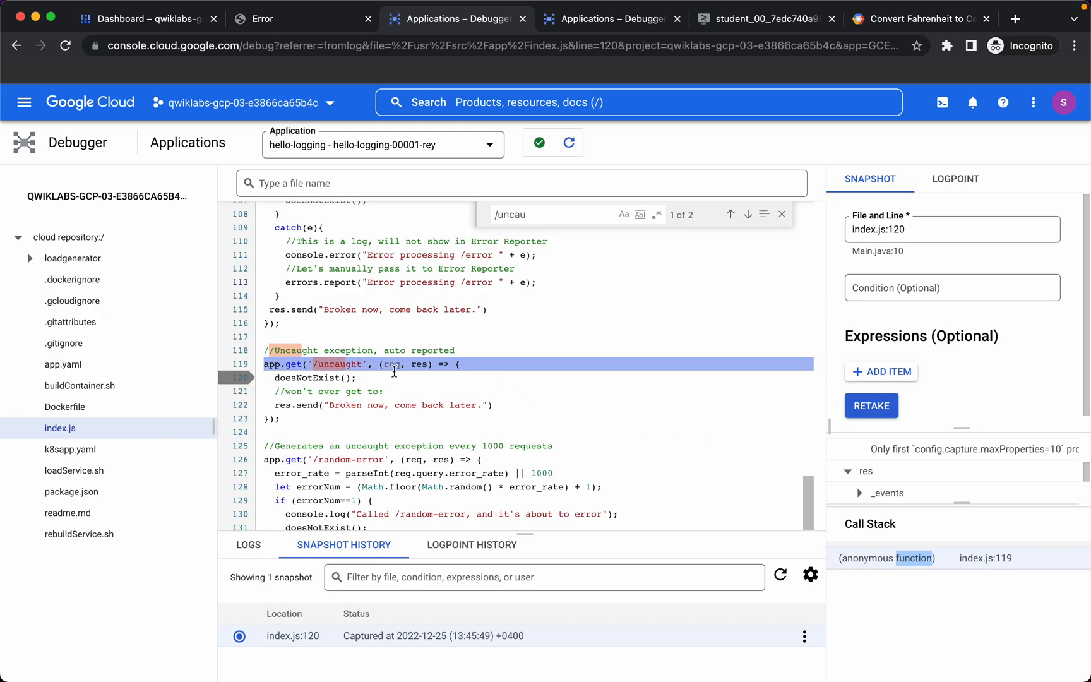
left_click(408, 351)
Open the list of all Google Cloud products in a separate browser tab
left_click(23, 105)
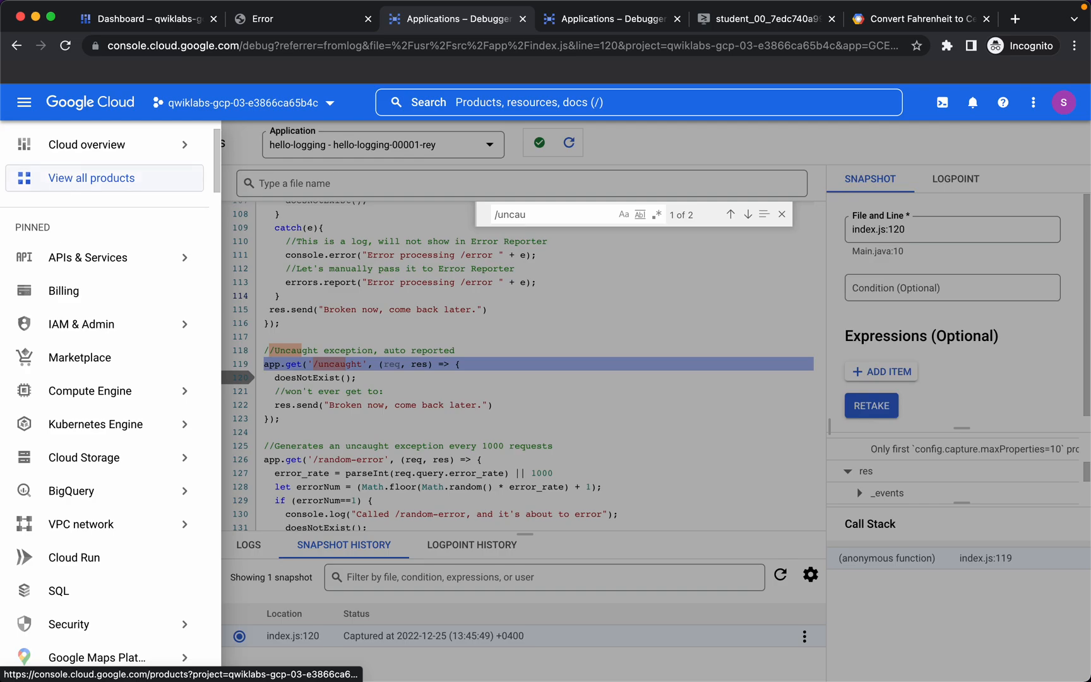
right_click(78, 189)
left_click(78, 190)
left_click(519, 19)
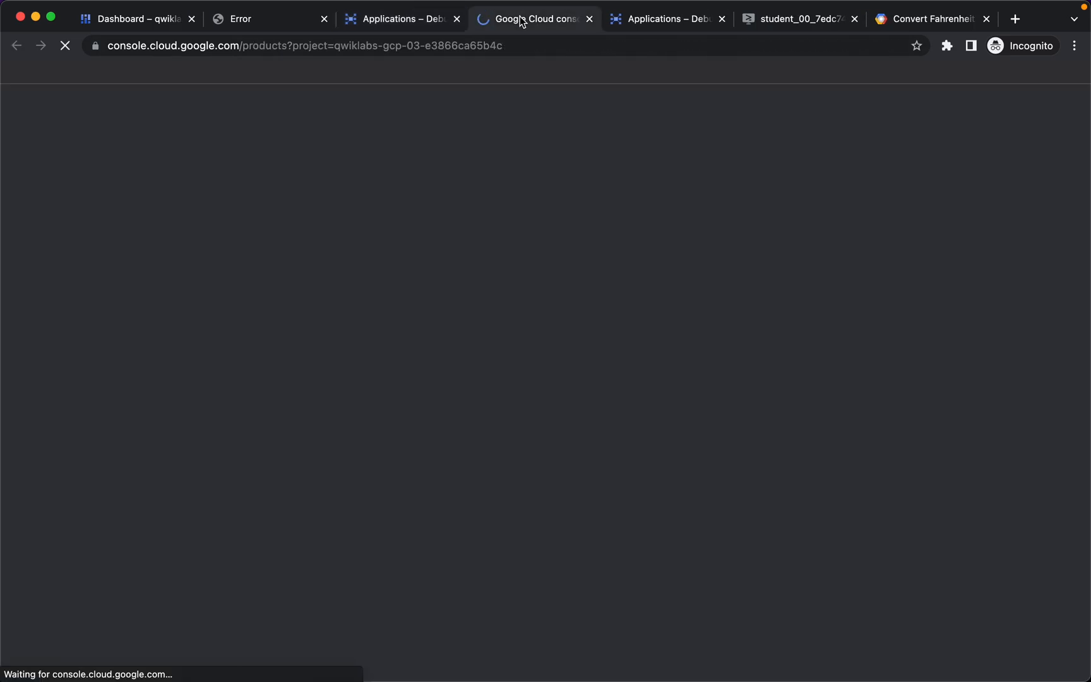
Find Trace in the product list, pin it to the navigation menu and open its trace list
key("super+f")
type("Trace")
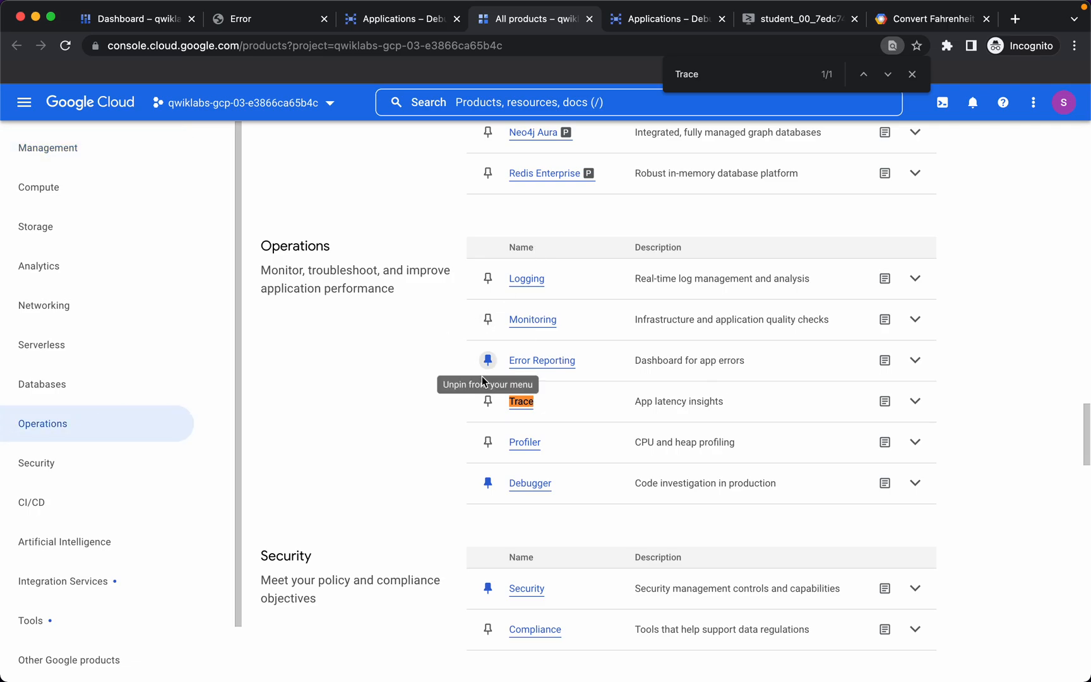
left_click(490, 403)
left_click(520, 401)
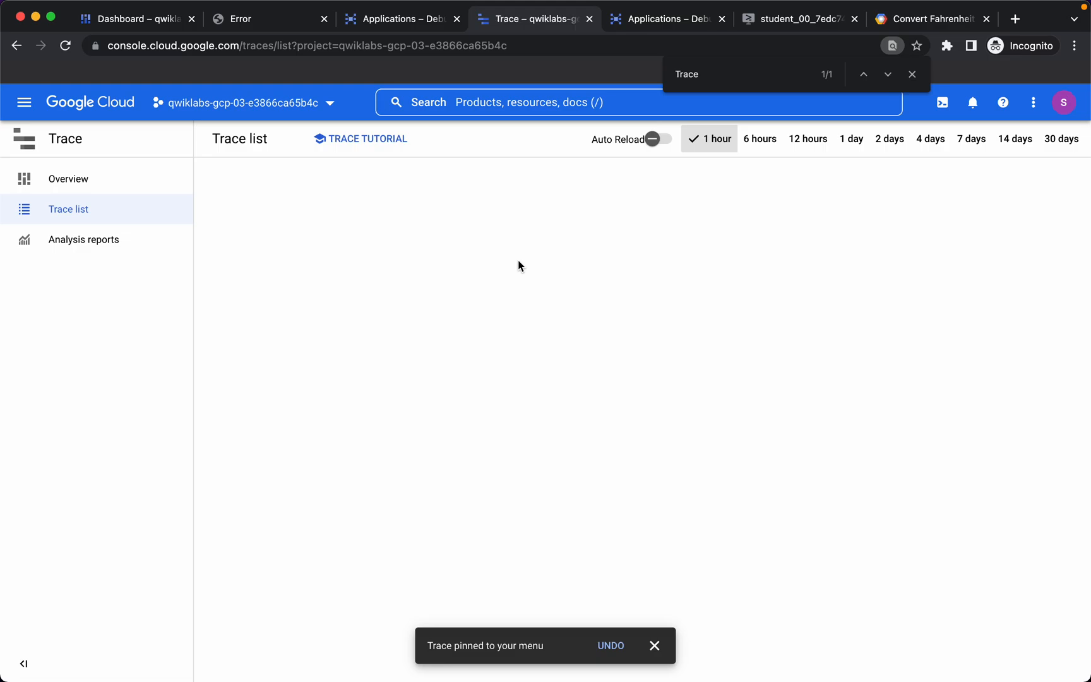
left_click(913, 75)
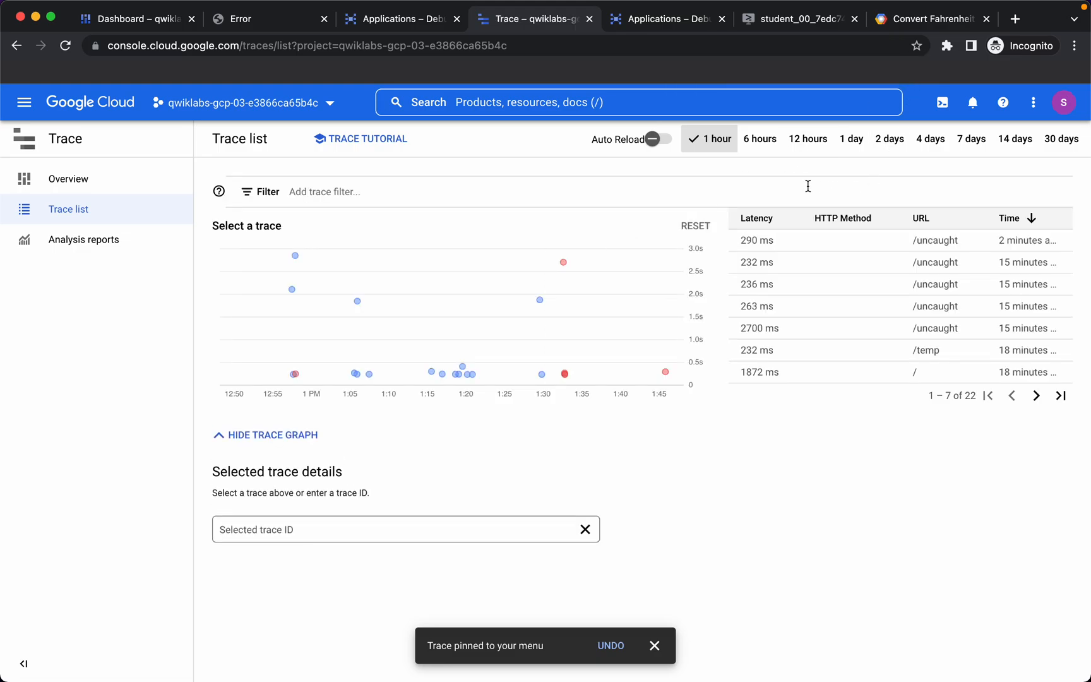
Turn on auto reload for the trace list and review the spans and details of the newest /uncaught trace
left_click(656, 138)
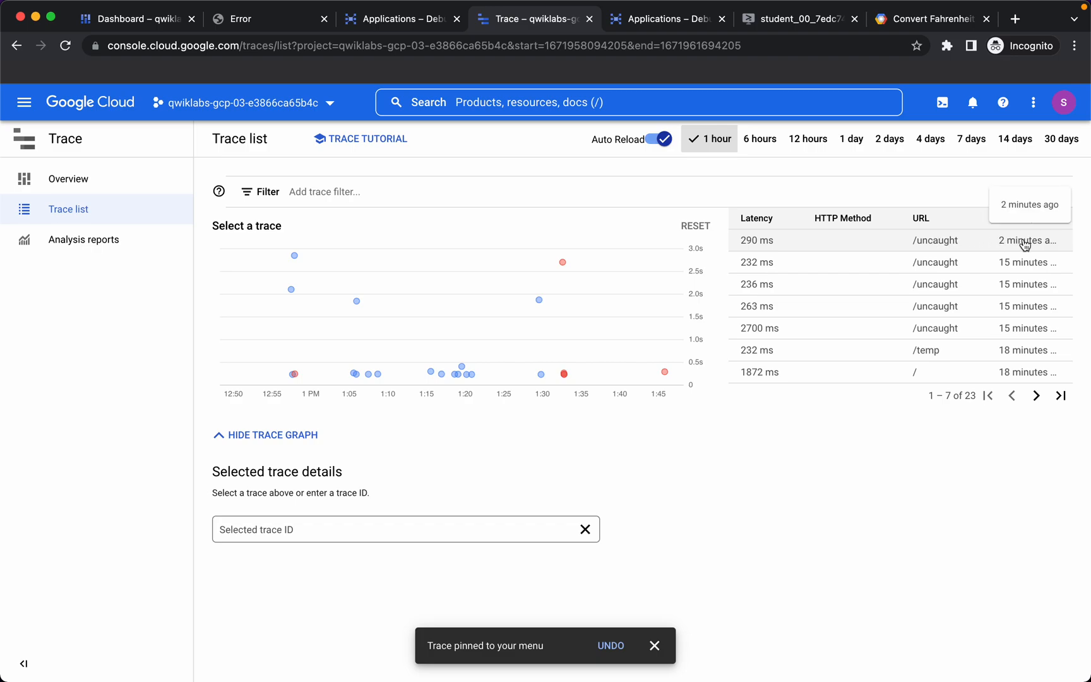
left_click(992, 245)
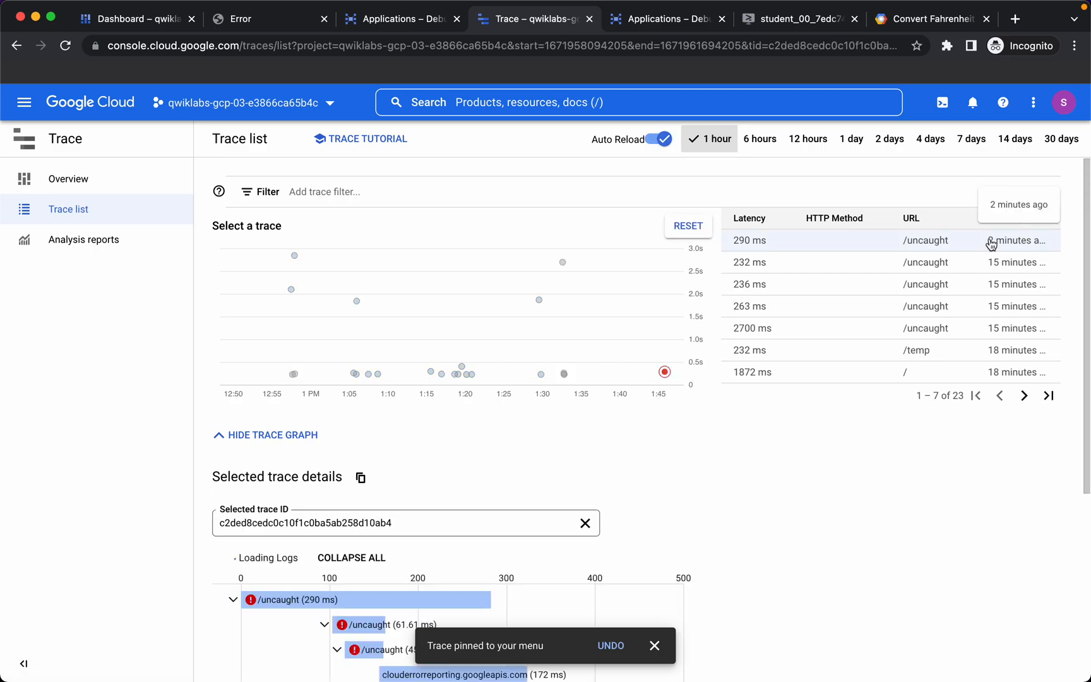
scroll(574, 420, "down", 5)
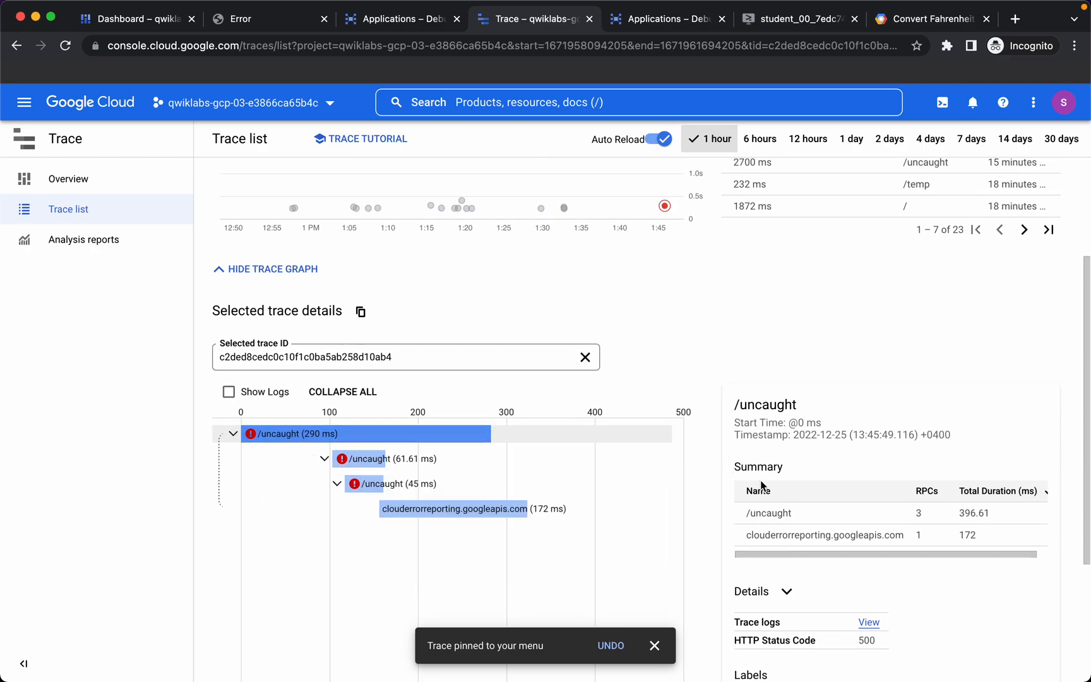
scroll(305, 559, "down", 1)
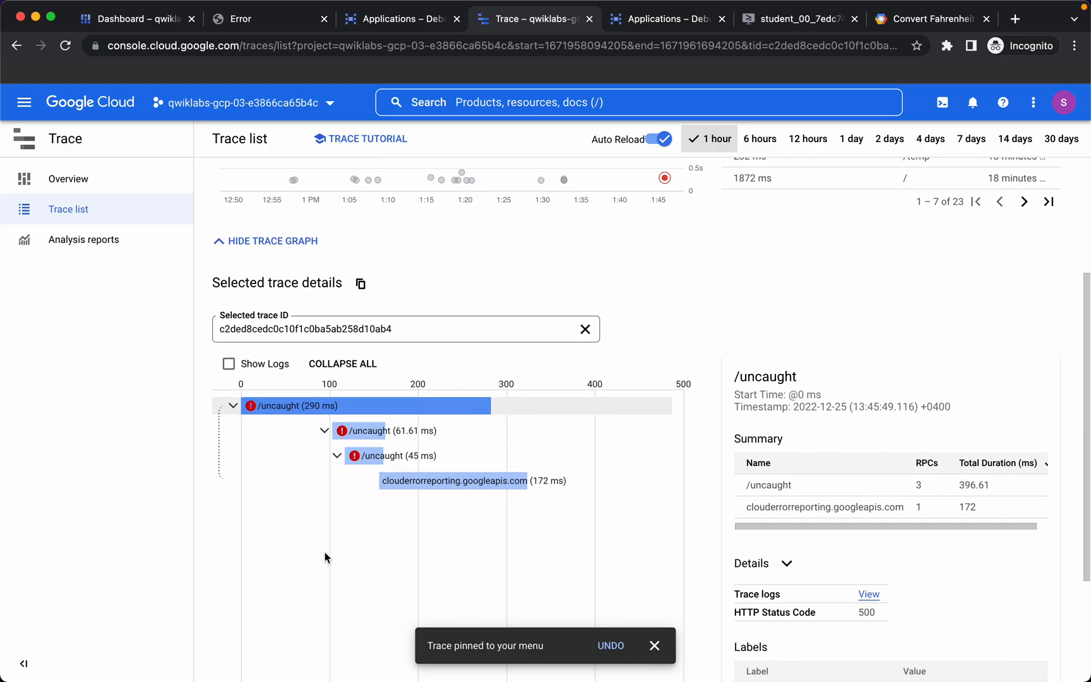
scroll(364, 557, "down", 5)
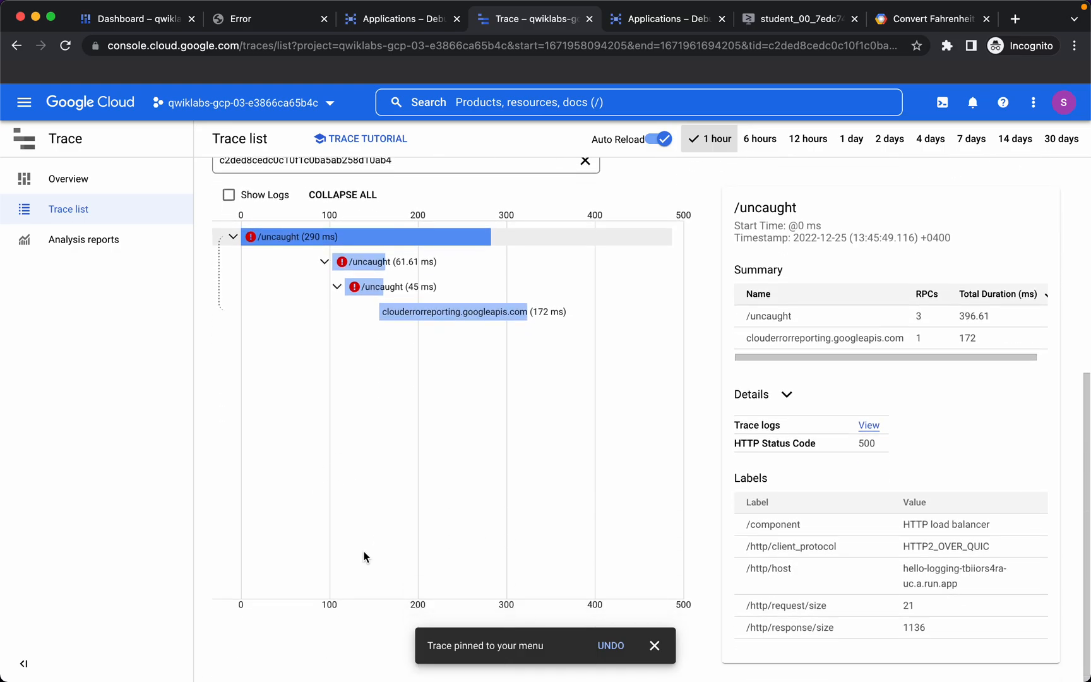
scroll(363, 557, "up", 10)
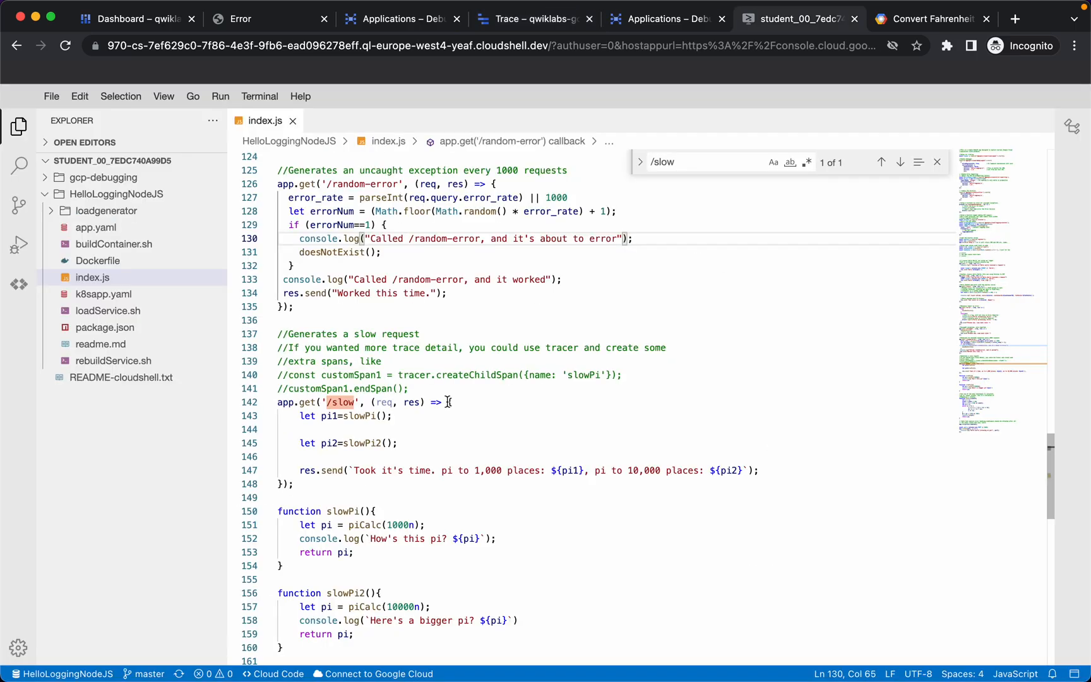
Review the slowPi and slowPi2 calls and the response of the /slow route in index.js in Cloud Shell Editor
left_click(356, 416)
left_click(366, 443)
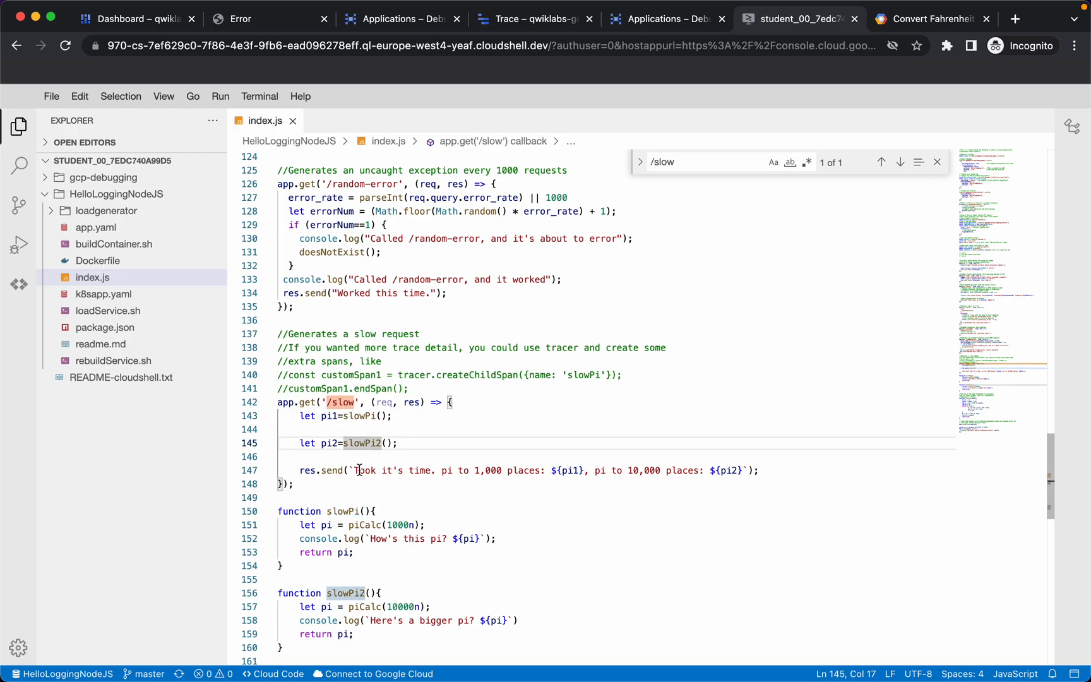
left_click(367, 471)
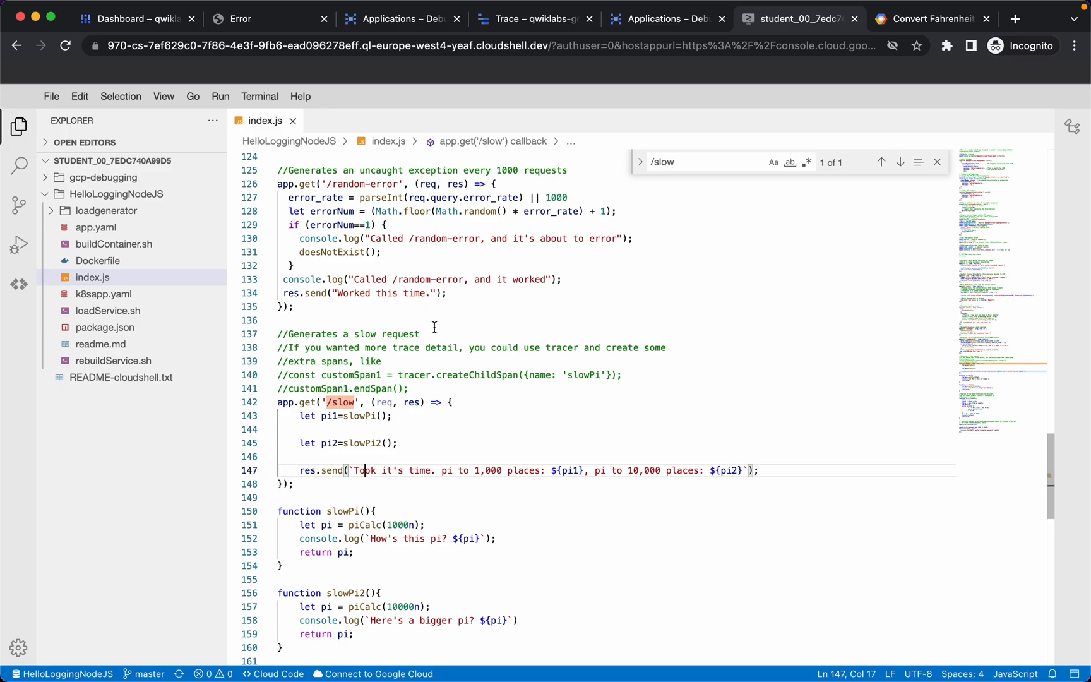
Load the hello-logging app's /slow page in place of /uncaught
left_click(256, 20)
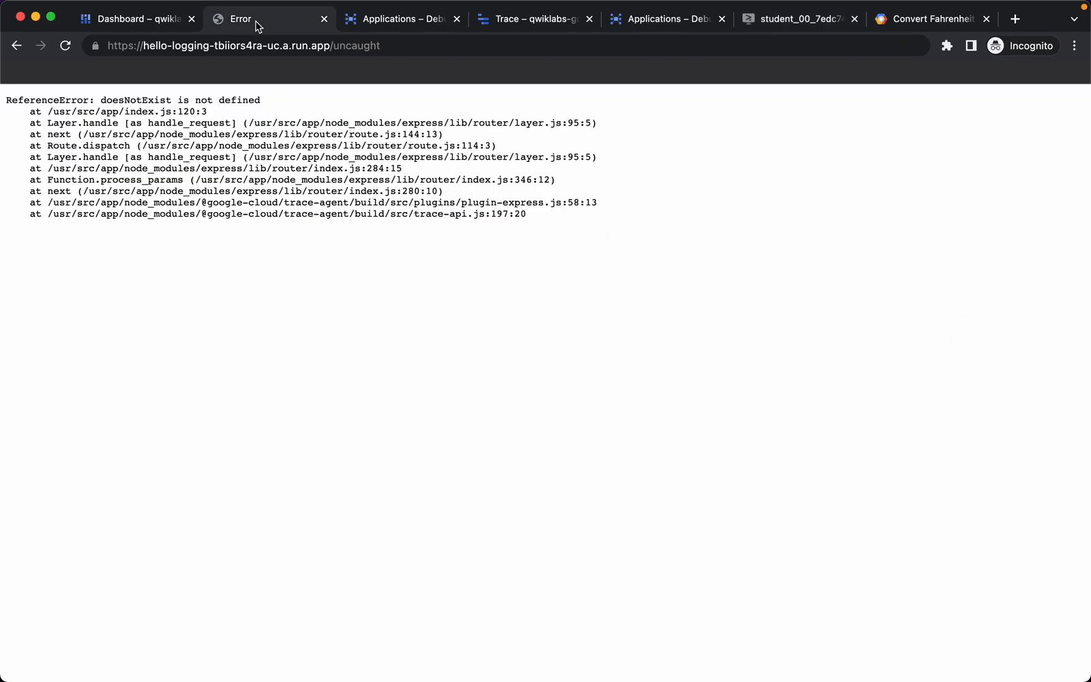
double_click(354, 46)
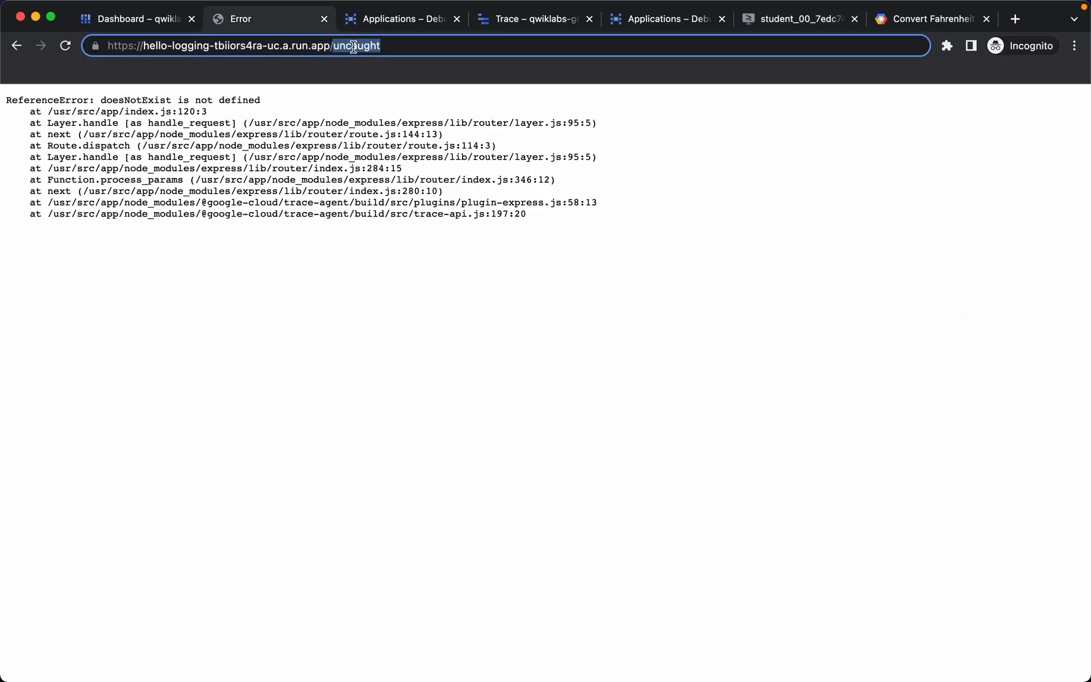
type("slow")
key("Return")
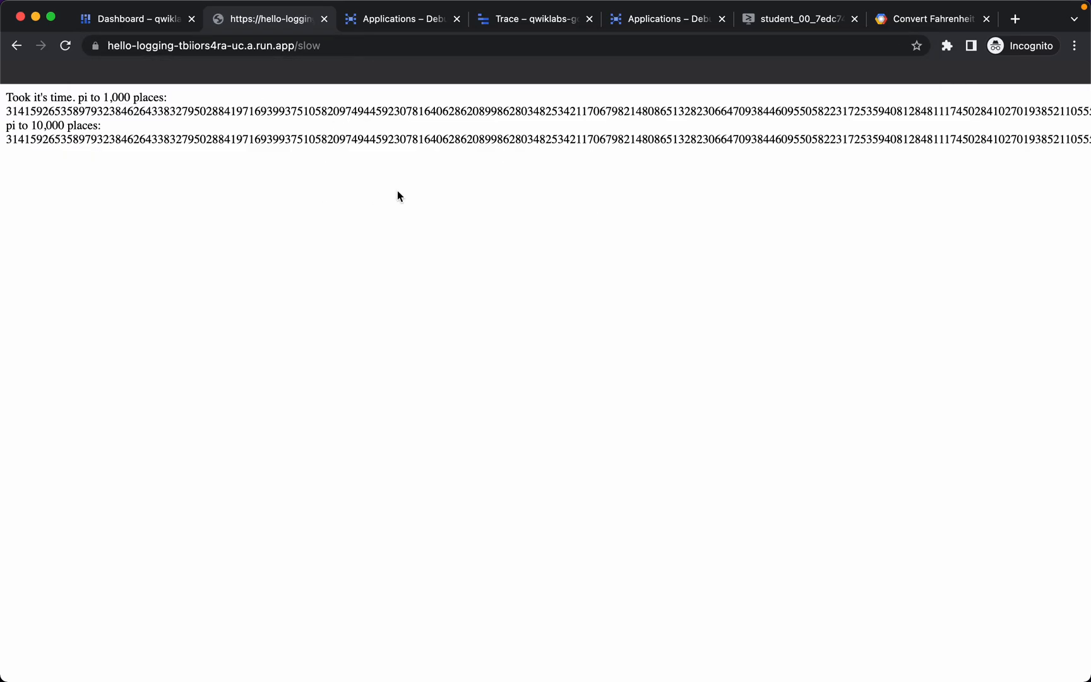
Return to the trace list, turn on auto reload and sort the traces by newest time first
left_click(525, 19)
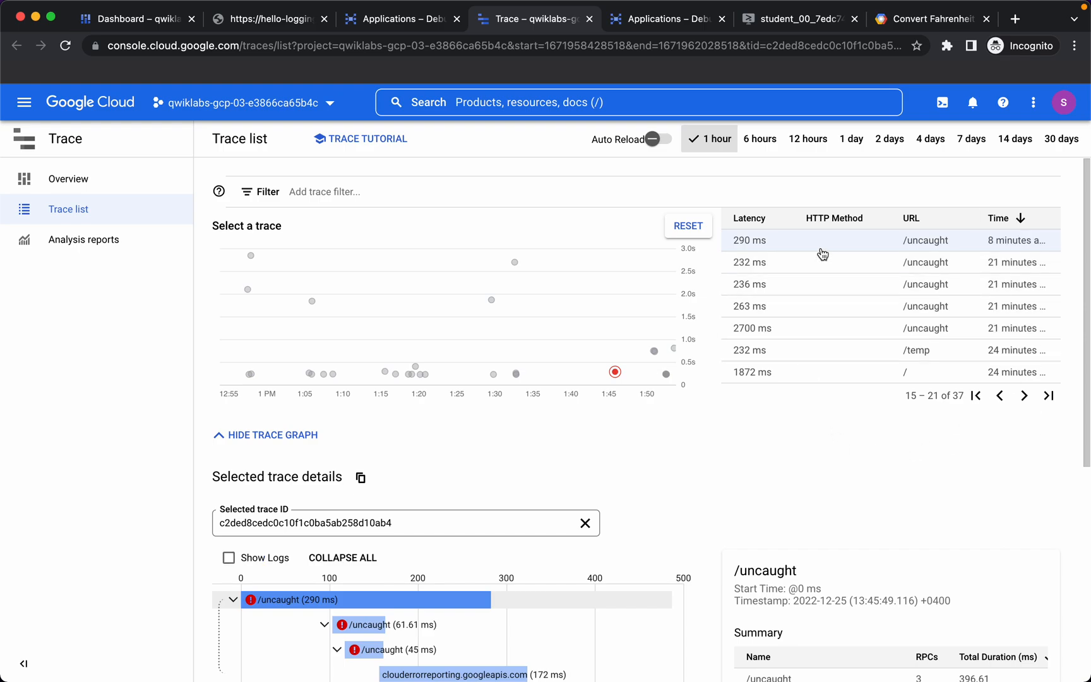
left_click(657, 142)
left_click(656, 142)
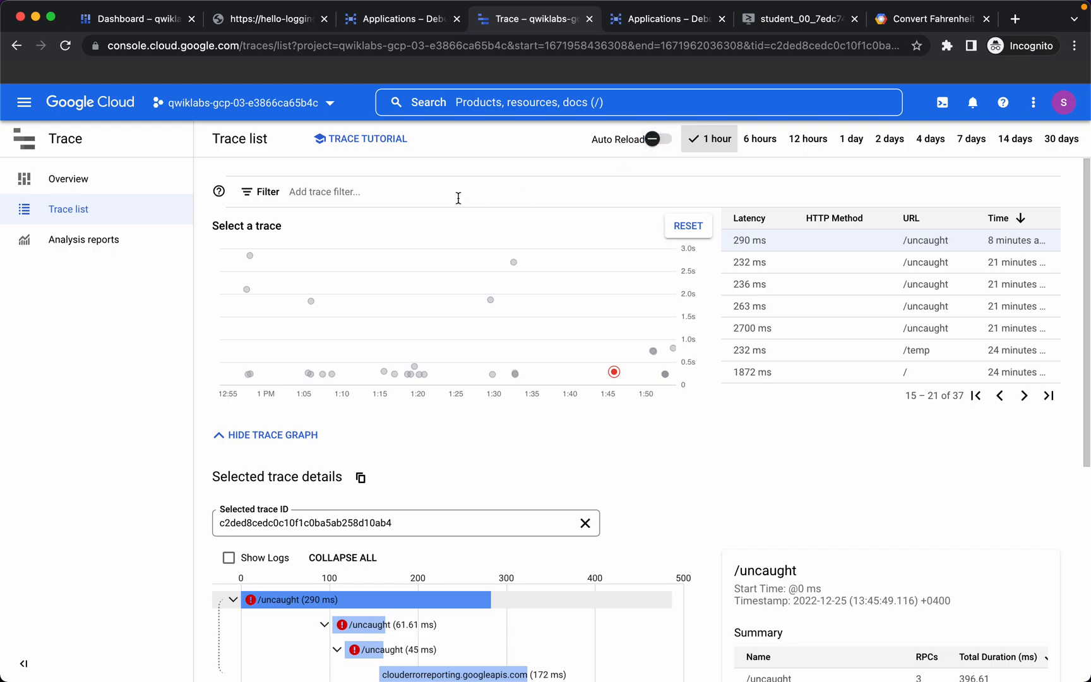
left_click(1020, 218)
left_click(1020, 218)
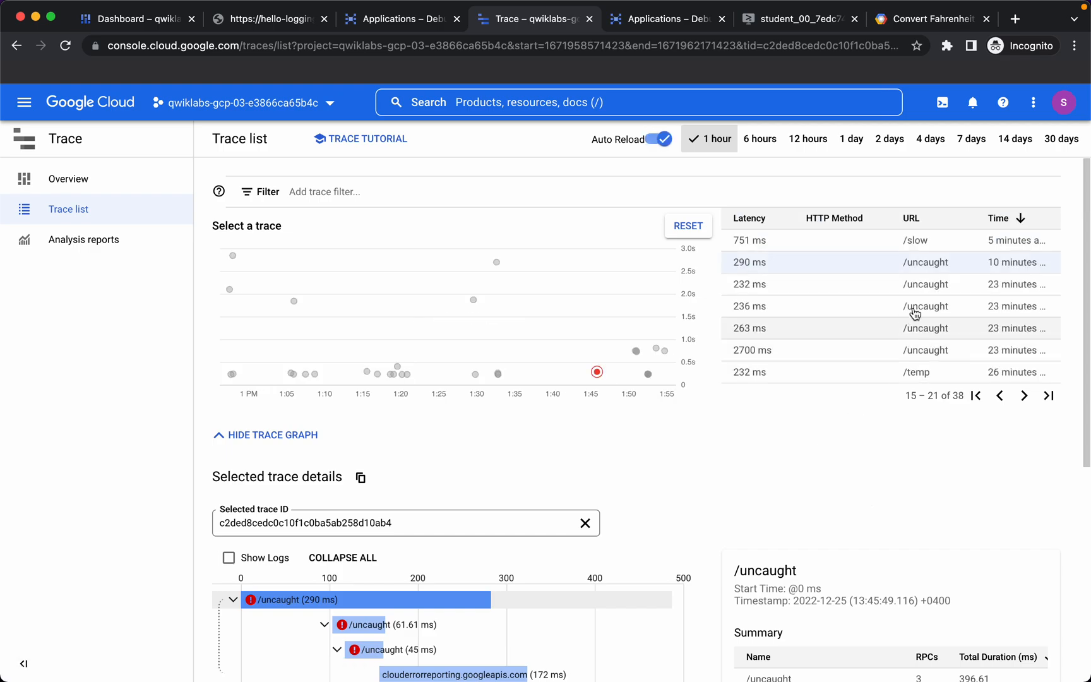
Open the /slow trace and examine its nested spans, timings and labels
left_click(886, 240)
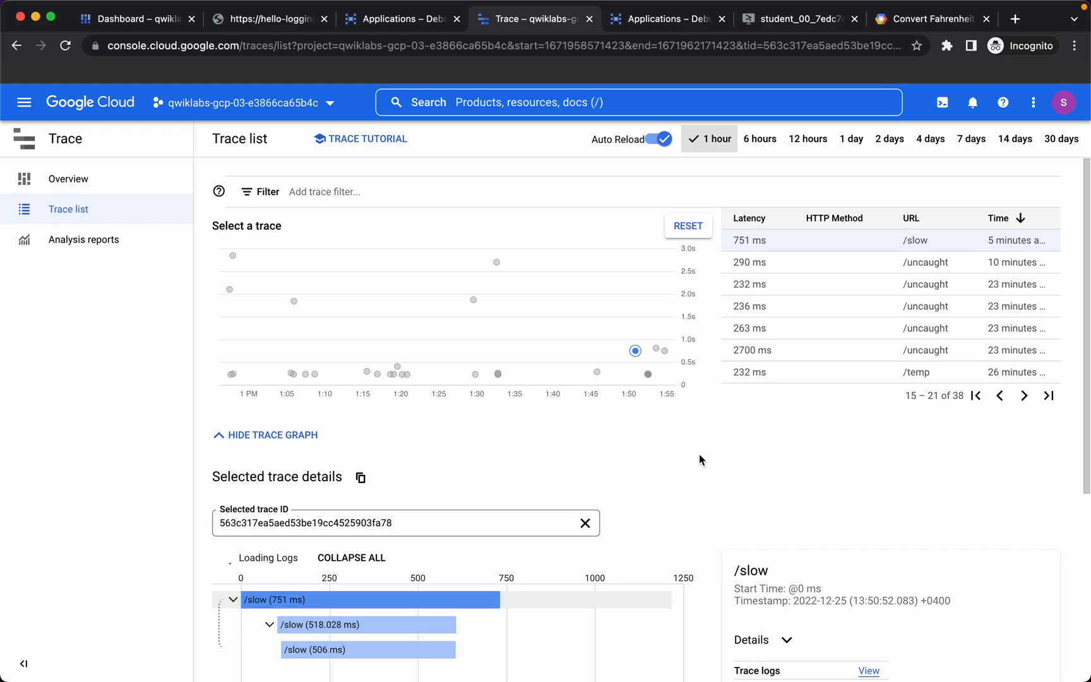
scroll(699, 460, "down", 5)
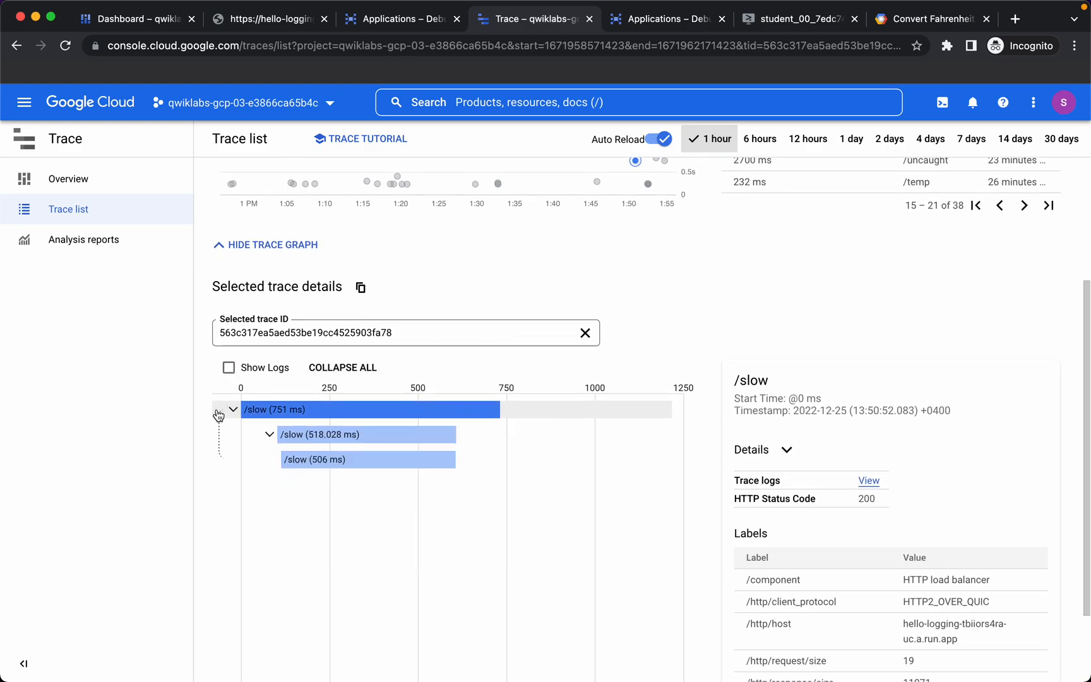
mouse_move(292, 412)
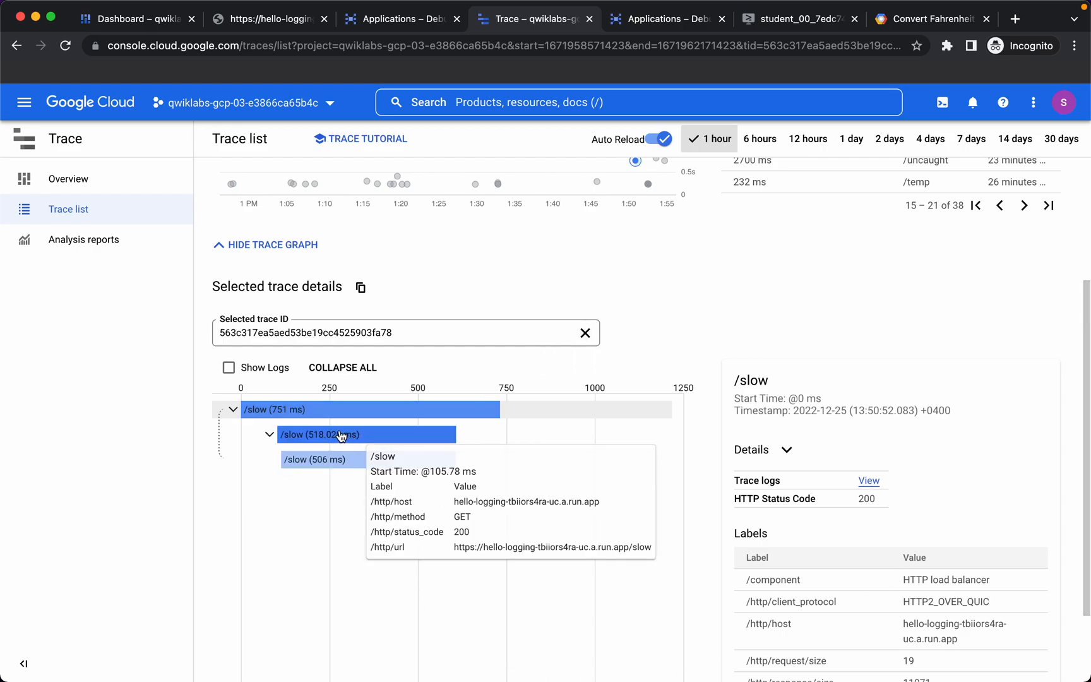
mouse_move(345, 436)
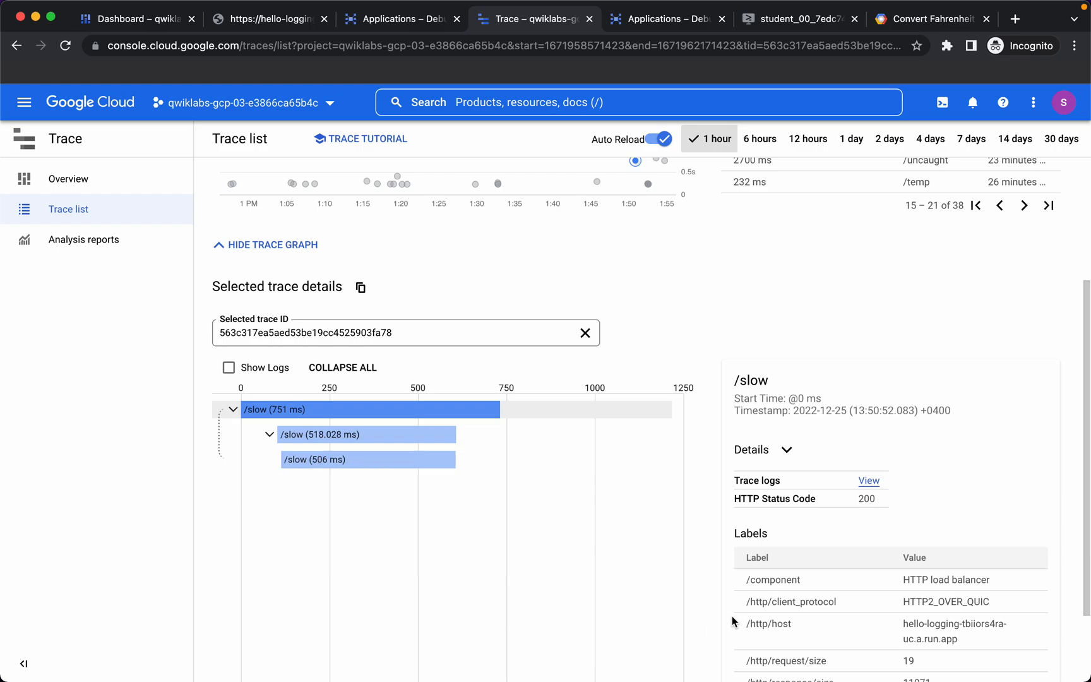
scroll(867, 500, "up", 3)
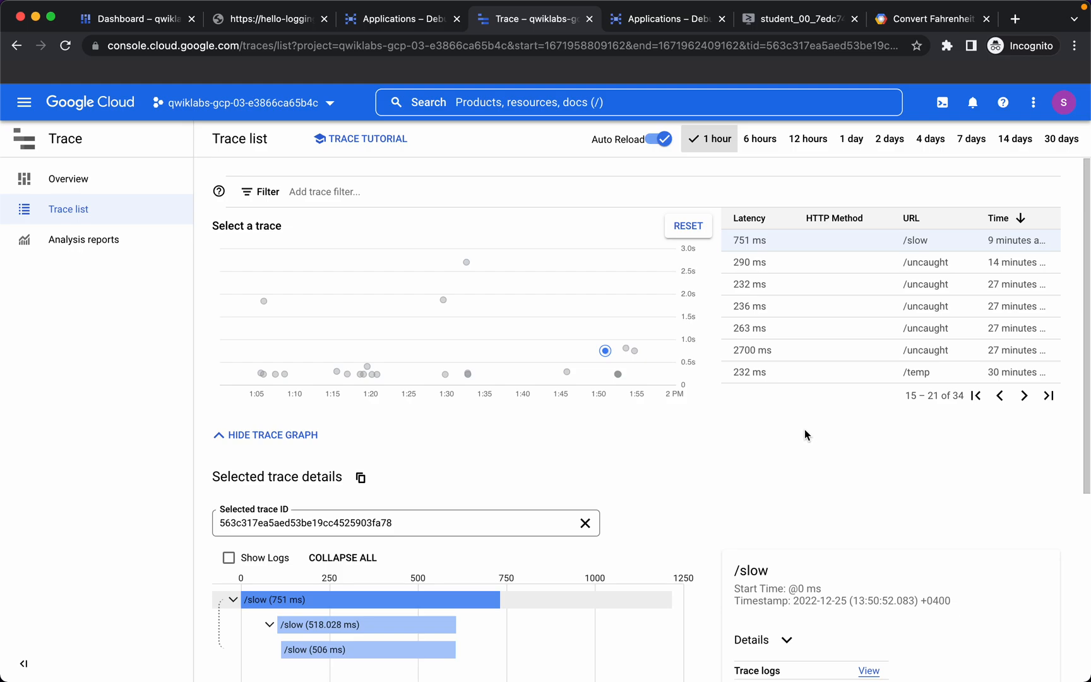
In Cloud Shell Editor, insert a second /slow route below the original in index.js, wrapping slowPi and slowPi2 in tracer child spans named 'slowPi' and 'slowPi2'
left_click(792, 25)
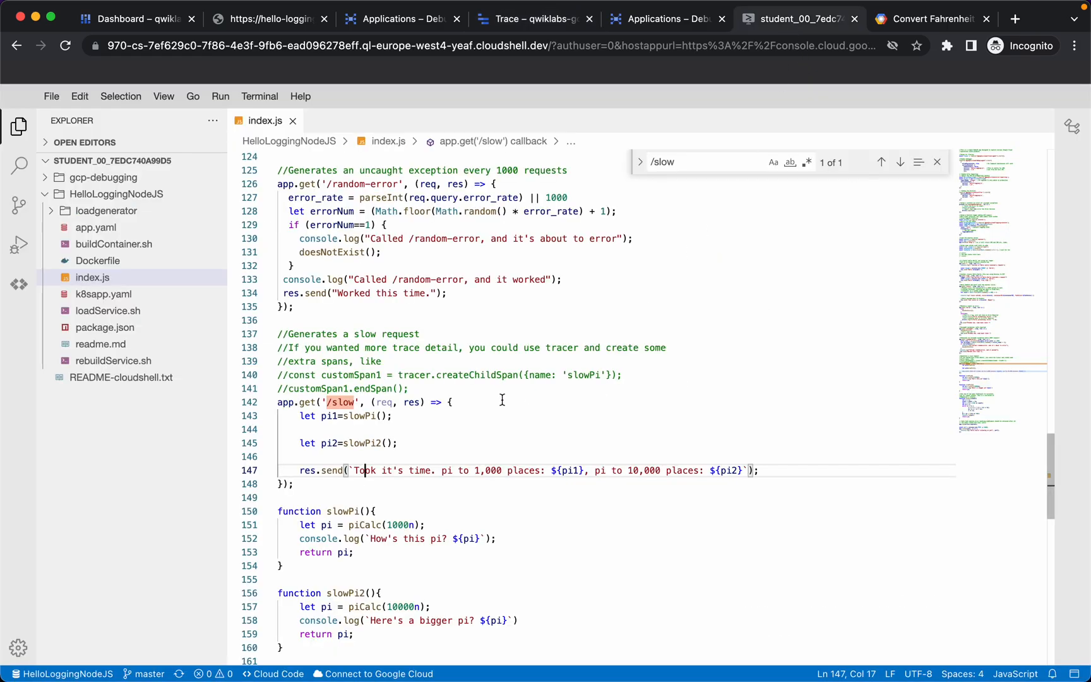
left_click(496, 392)
left_click(316, 487)
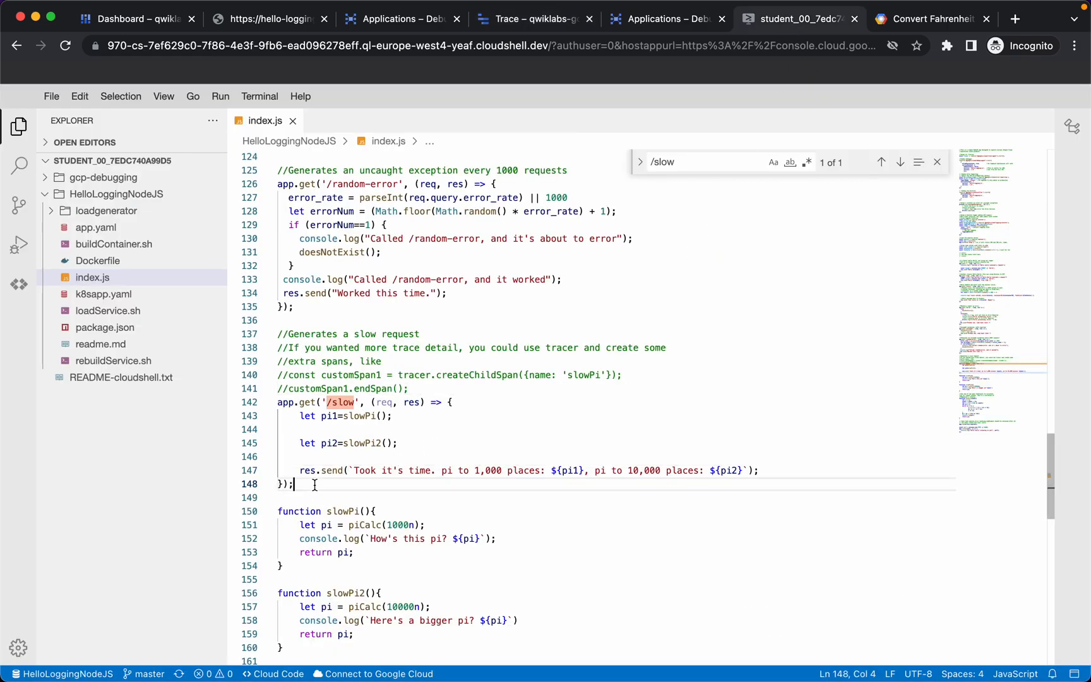
key("Return")
key("Return")
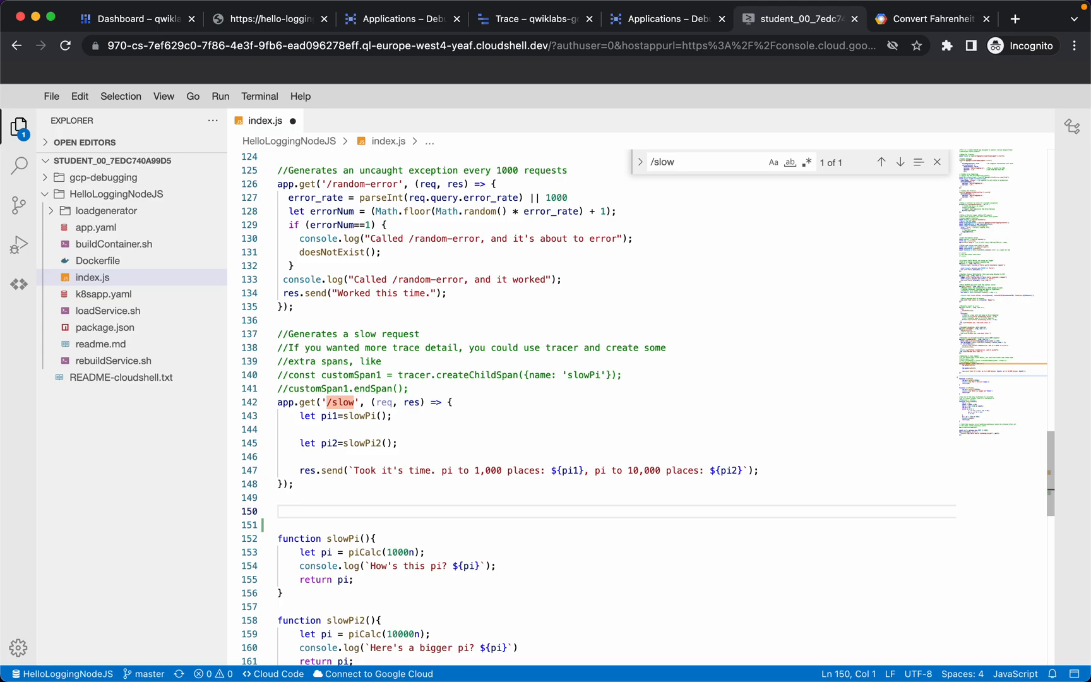
type("//Generates a slow request app.get('/slow', (req, res) => {     const span1 = tracer.createChildSpan({name: 'slowPi'});     let pi1=slowPi();     span1.endSpan();     const span2 = tracer.createChildSpan({name: 'slowPi2'});     let pi2=slowPi2();     span2.endSpan();     res.send(`Took it's time. pi to 1,000 places: ${pi1}, pi to 100,000 places: ${pi2}`); });")
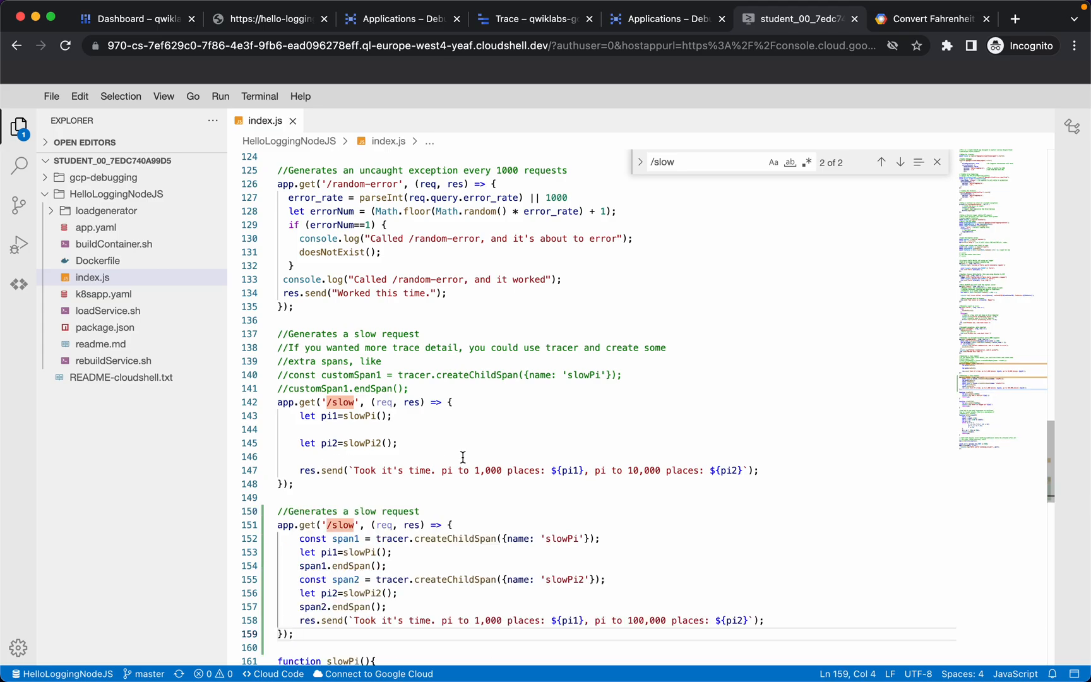
Comment out the original /slow route in index.js and save the file
scroll(462, 457, "down", 3)
left_click_drag(300, 408, 278, 326)
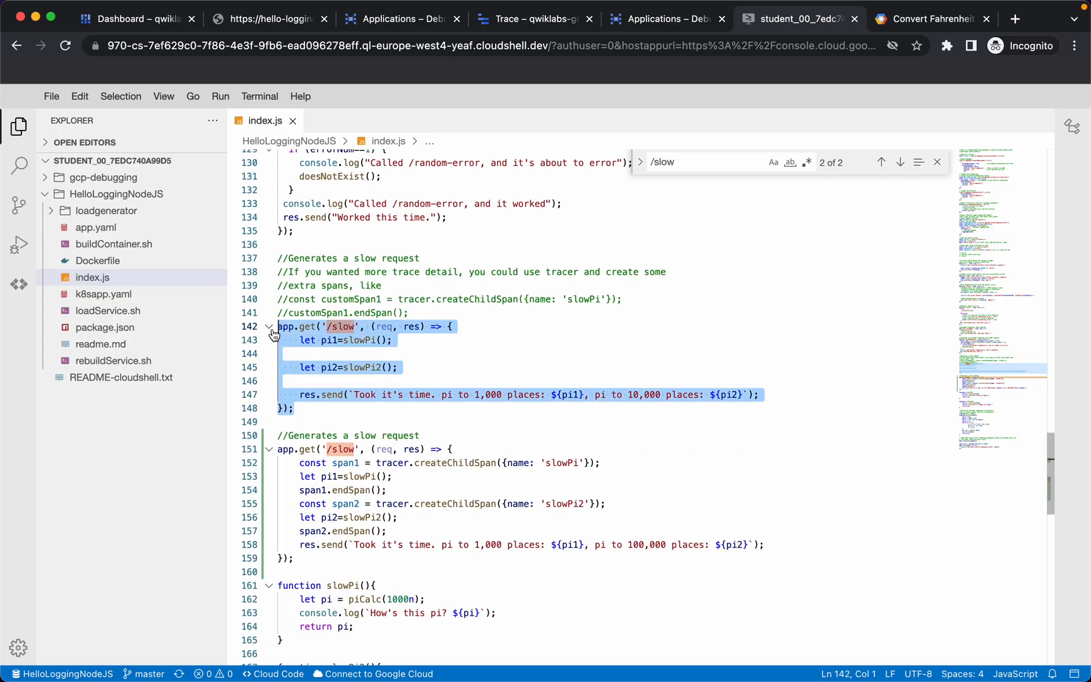
key("super+slash")
key("super+s")
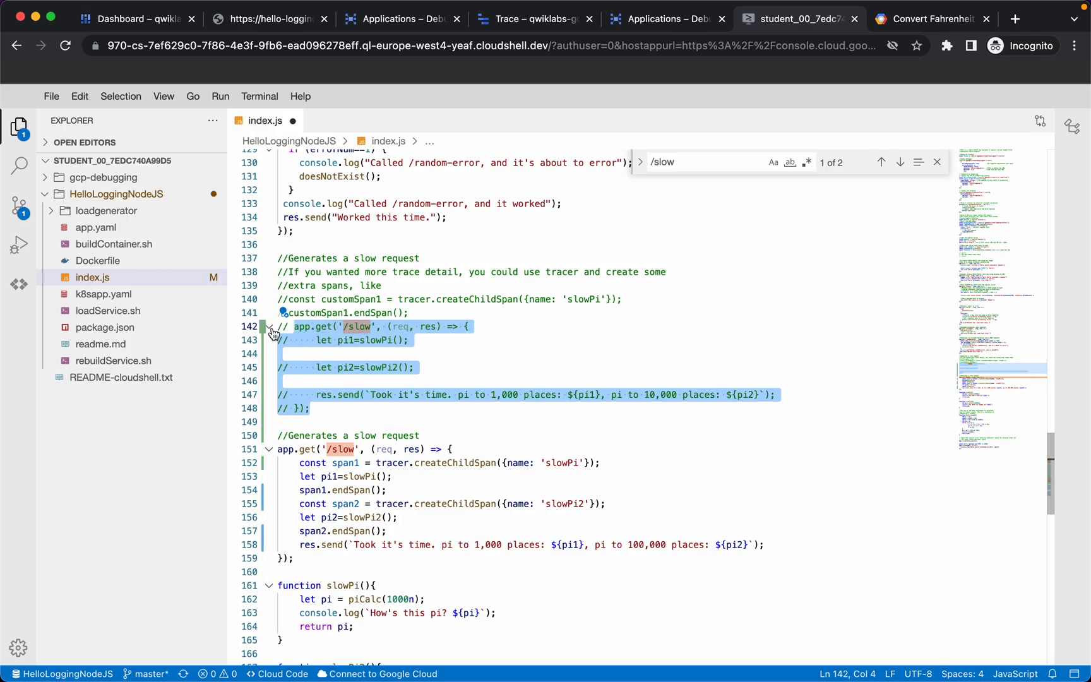
left_click(537, 301)
scroll(536, 303, "down", 2)
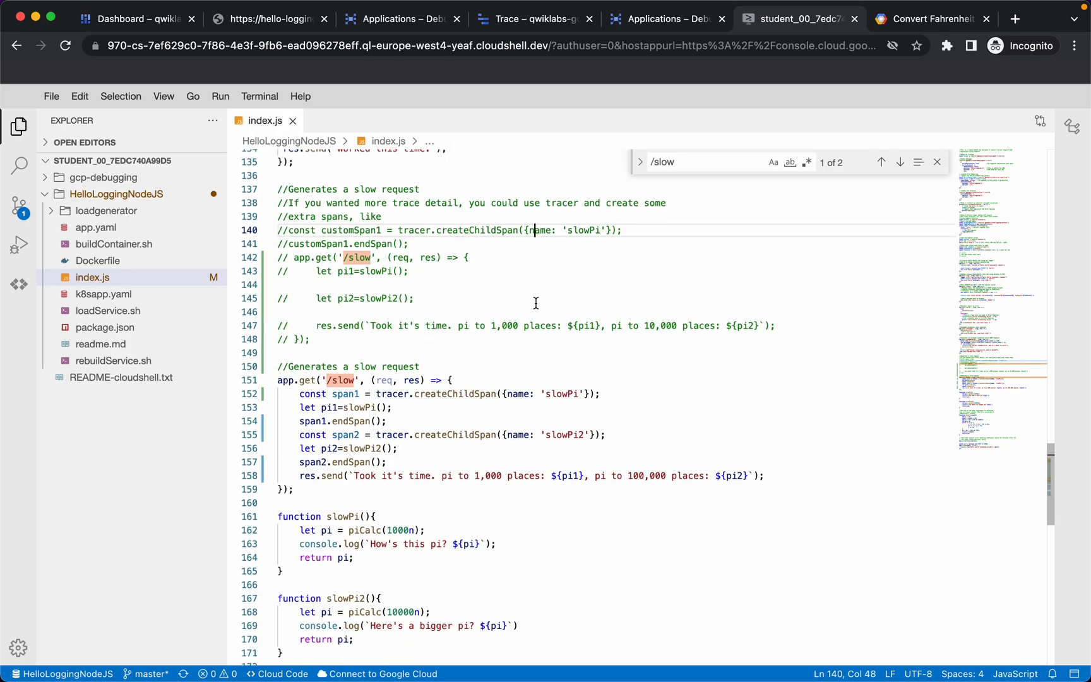
left_click(548, 340)
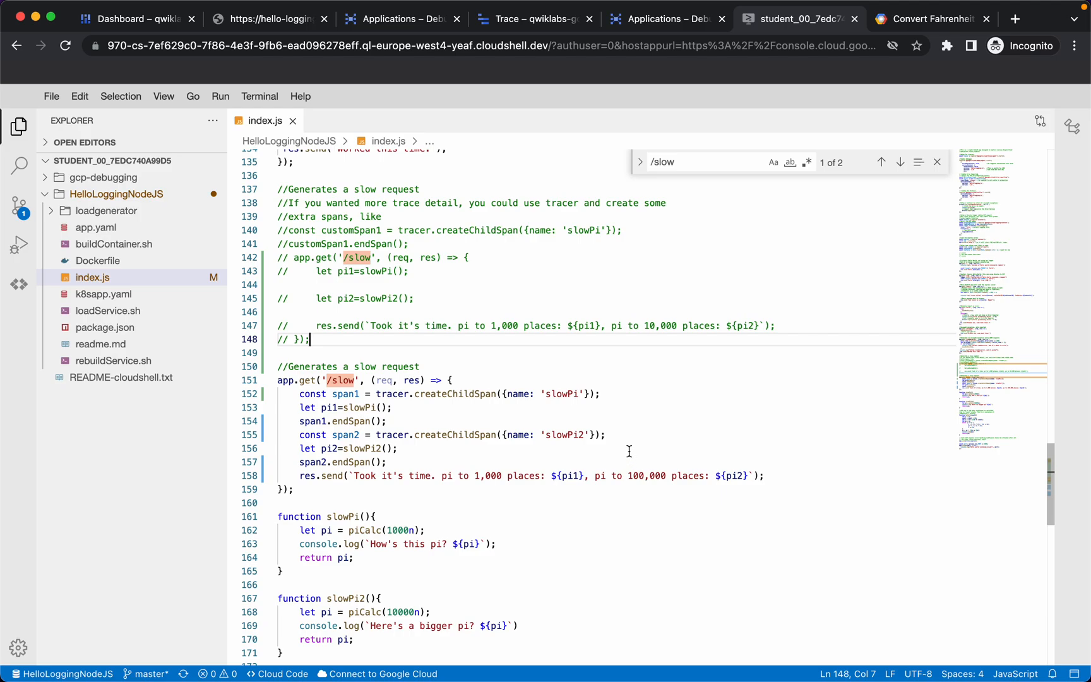
left_click(367, 309)
In the Cloud Shell terminal, list the HelloLoggingNodeJS files and print index.js to check the edited /slow route
left_click(143, 28)
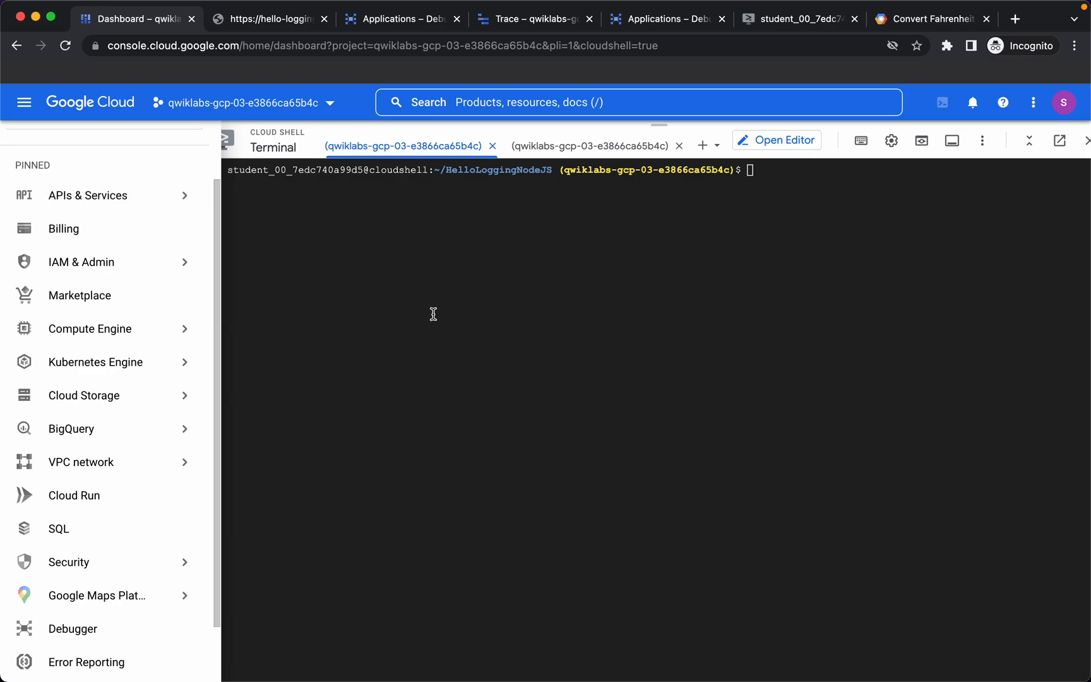
type("ls")
key("Return")
type("cat ")
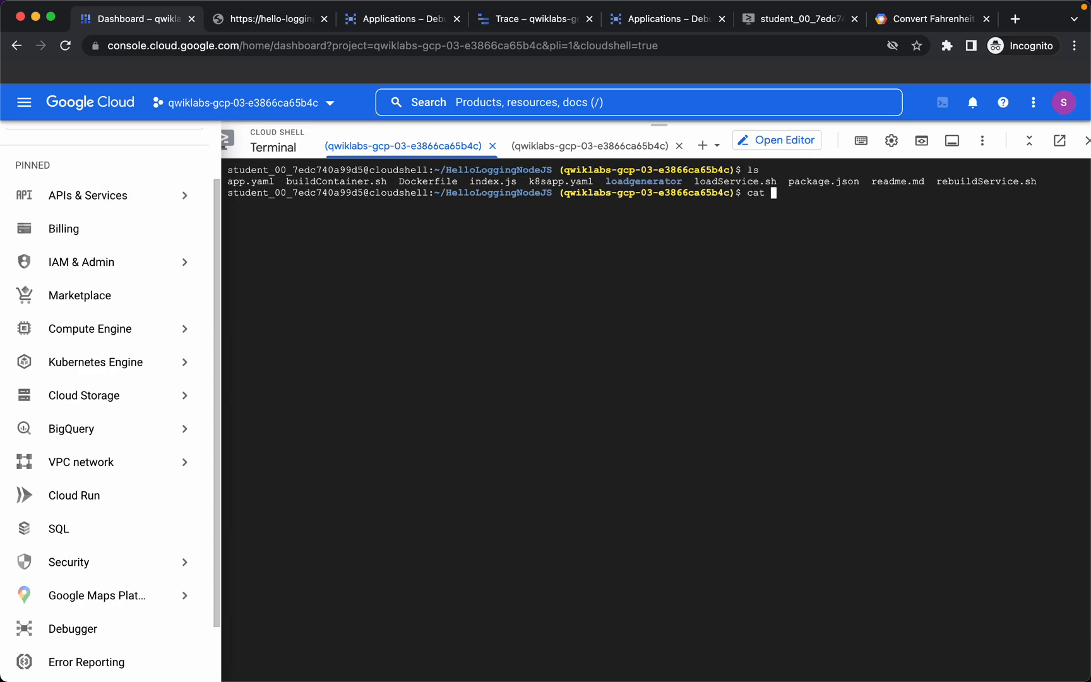
type("index.js")
key("Return")
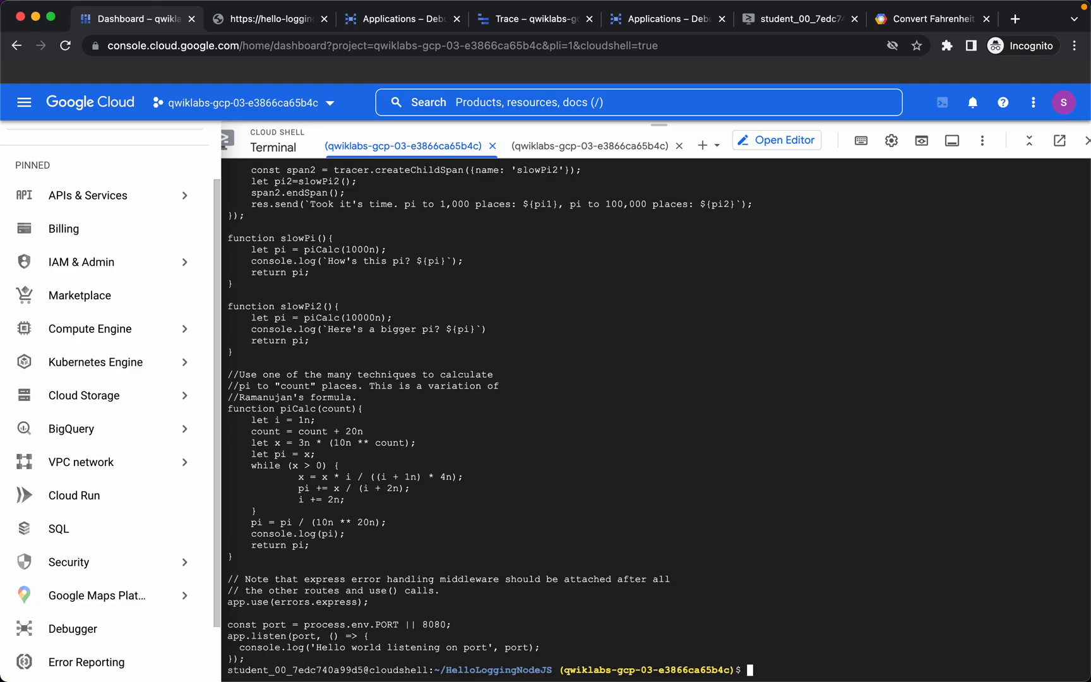
scroll(597, 395, "up", 7)
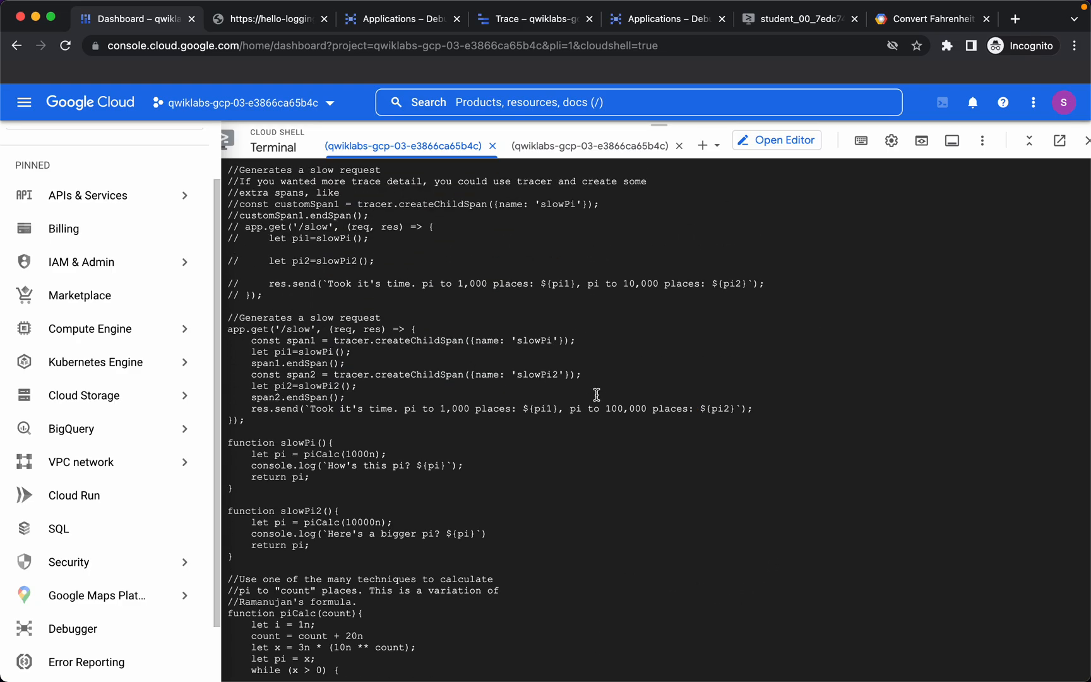
scroll(615, 524, "down", 7)
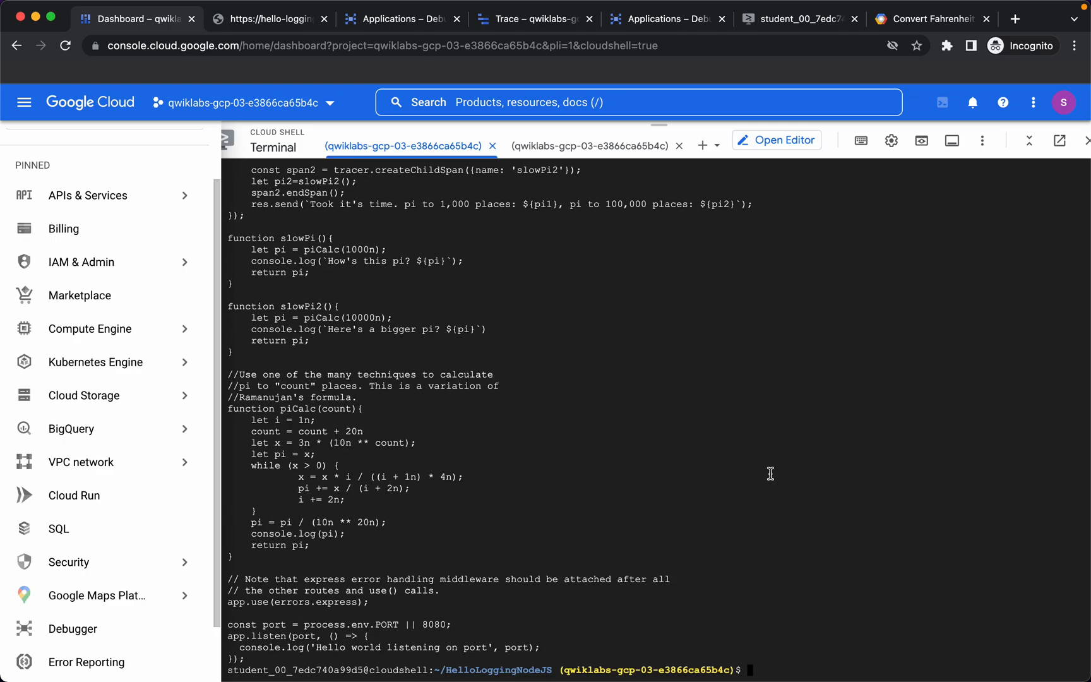
List the project files again and run rebuildService.sh with sh to rebuild and redeploy the hello-logging service
type("ls")
key("Return")
type("sh re")
key("Tab")
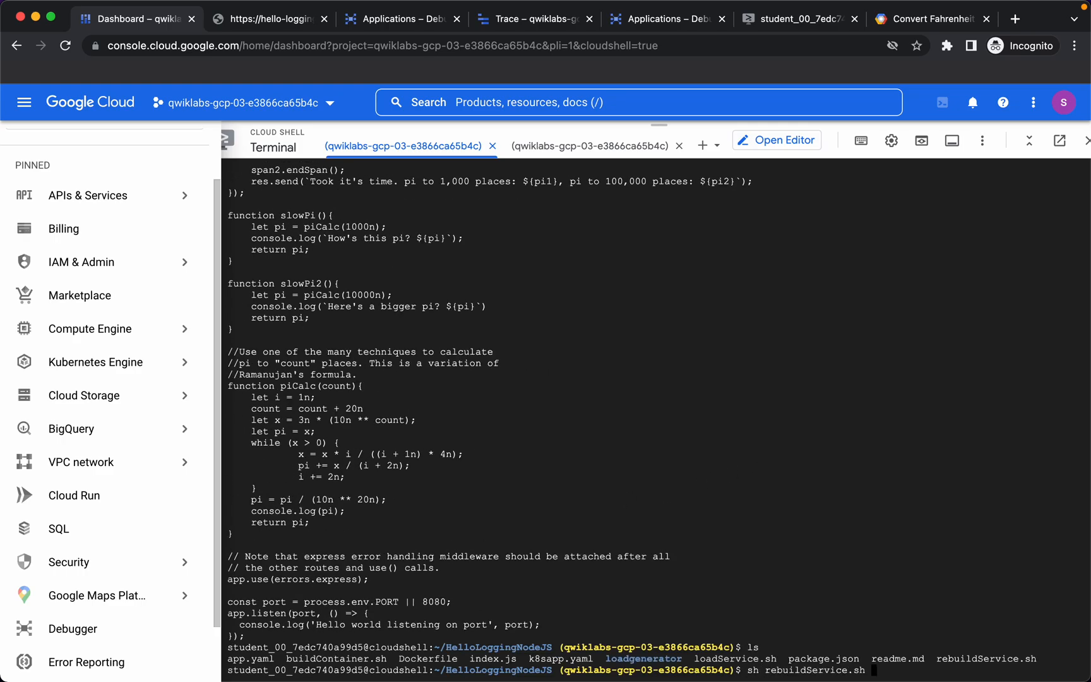
key("Return")
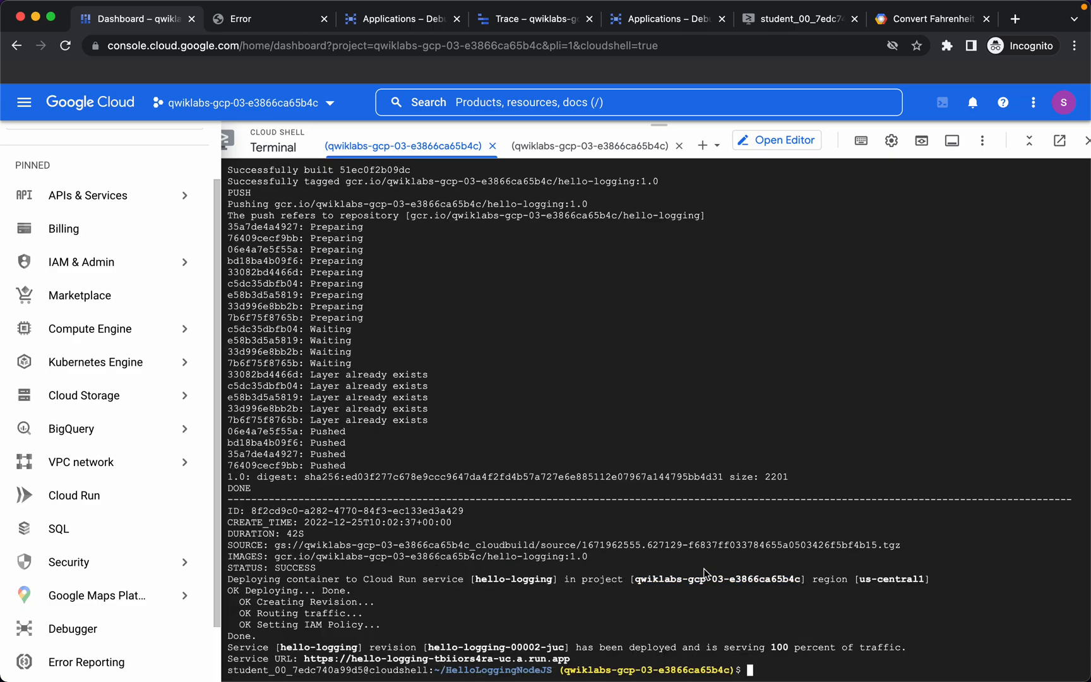
Open the redeployed hello-logging service URL from the terminal output and load its /slow page
left_click(378, 658)
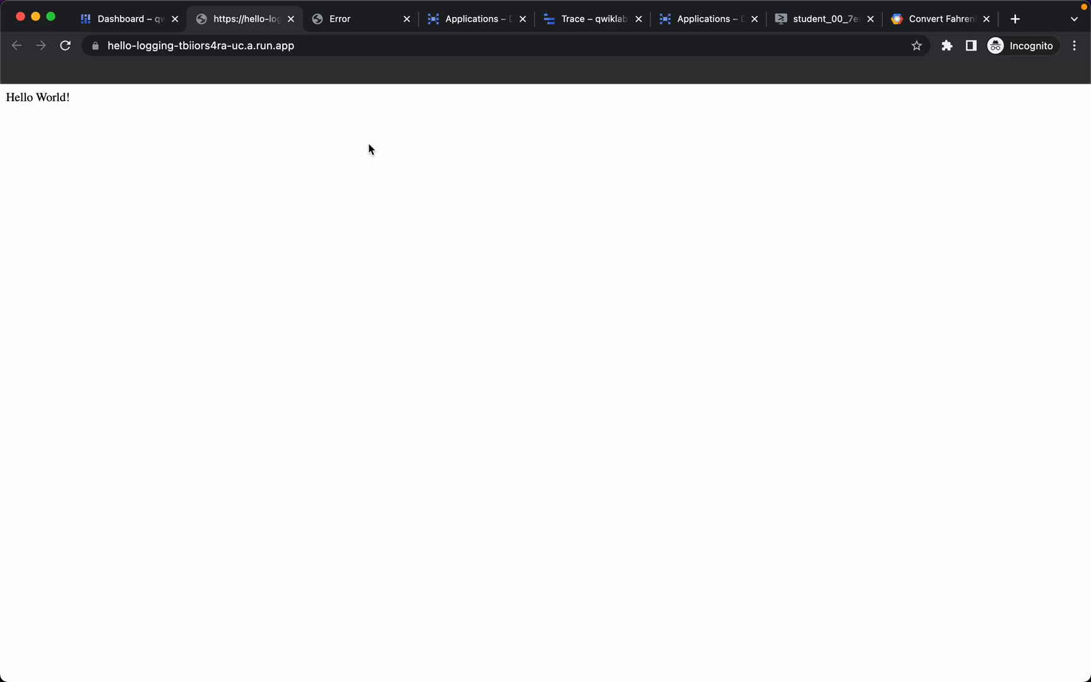
left_click(320, 45)
key("Right")
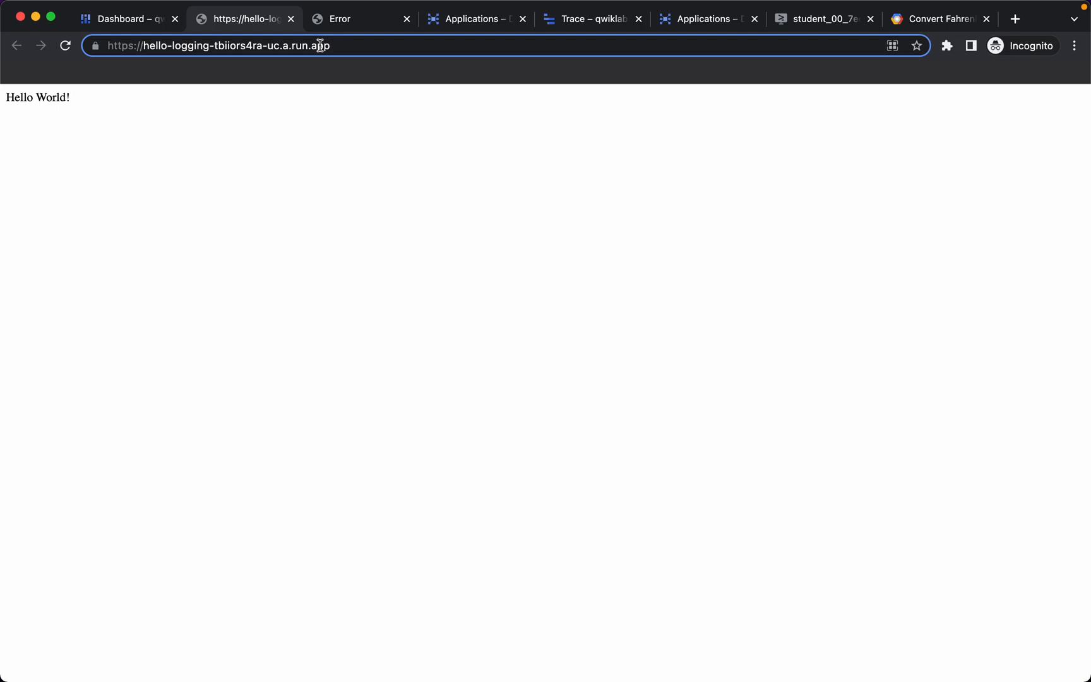
type("/slow")
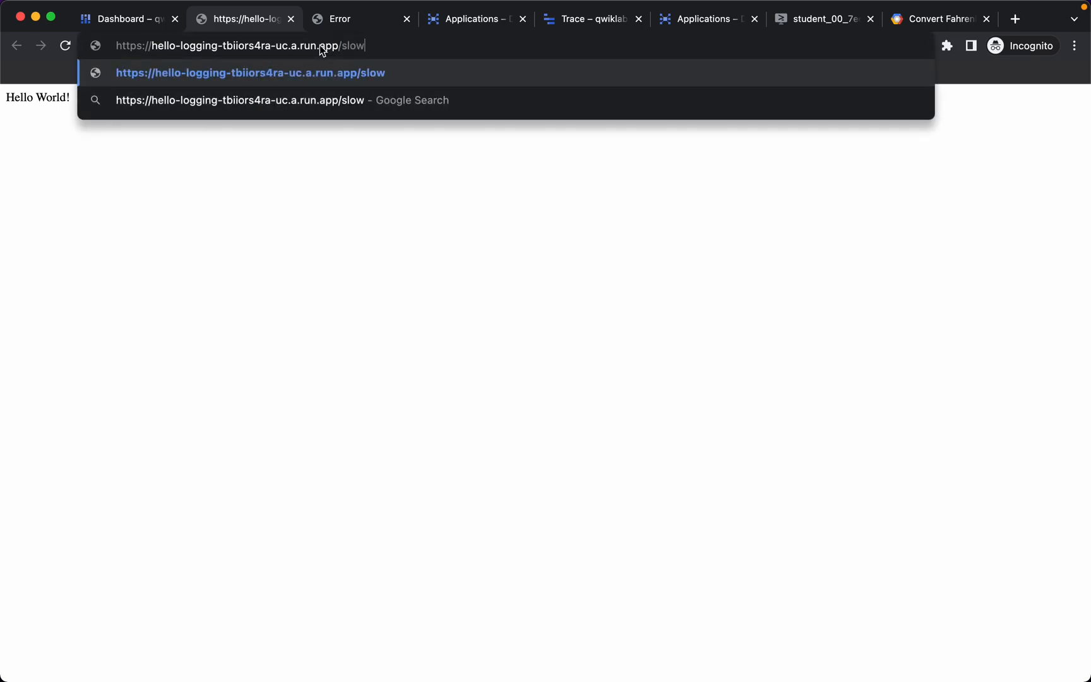
key("Return")
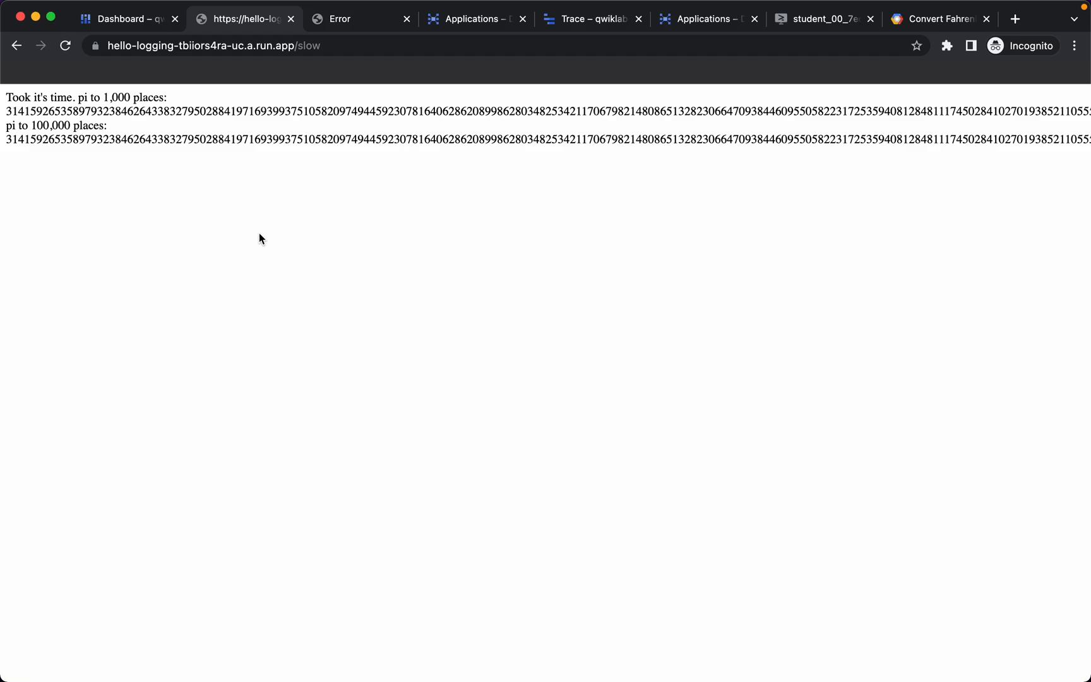
Open Trace from the Google Cloud dashboard in a new browser tab and turn on auto reload for the trace list
left_click(122, 22)
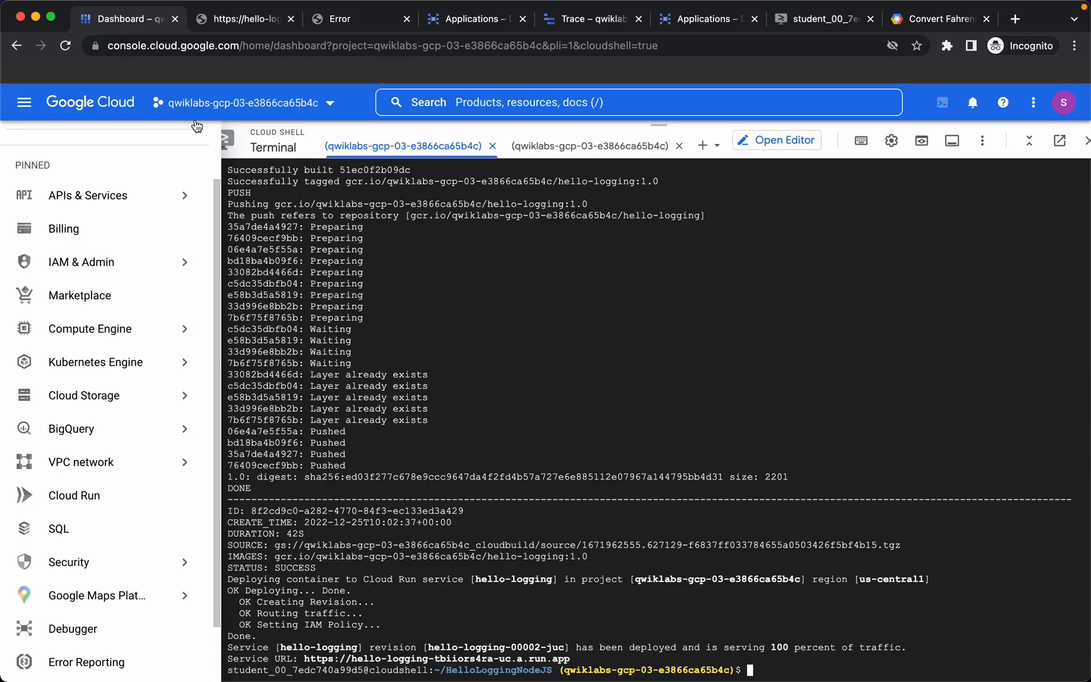
mouse_move(64, 366)
scroll(76, 391, "down", 2)
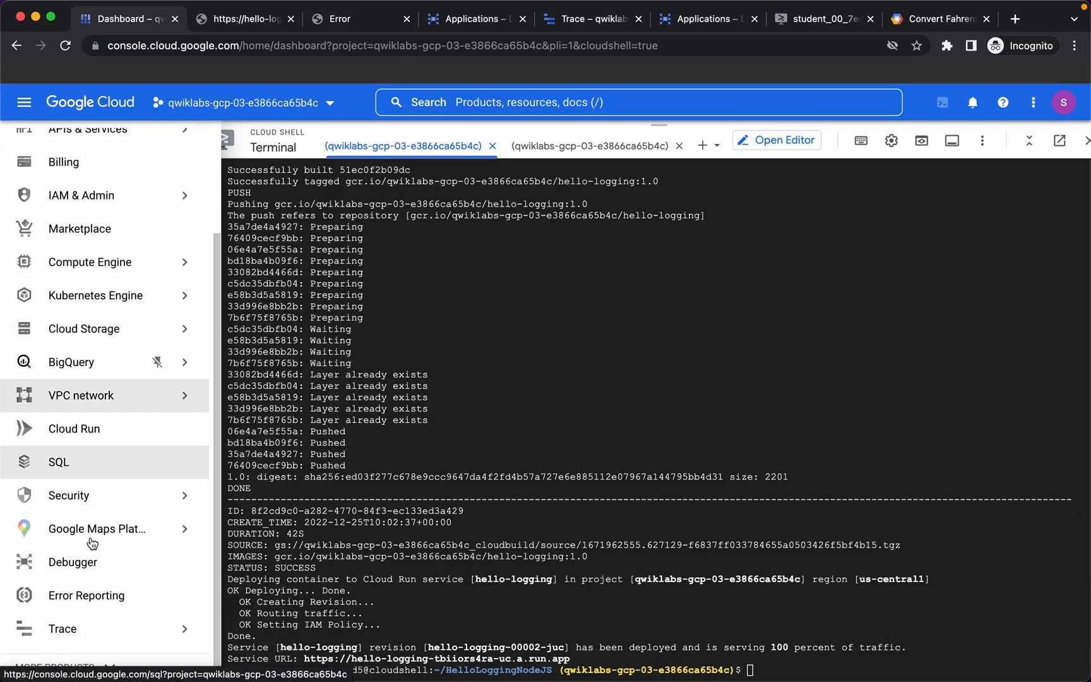
right_click(68, 629)
left_click(129, 541)
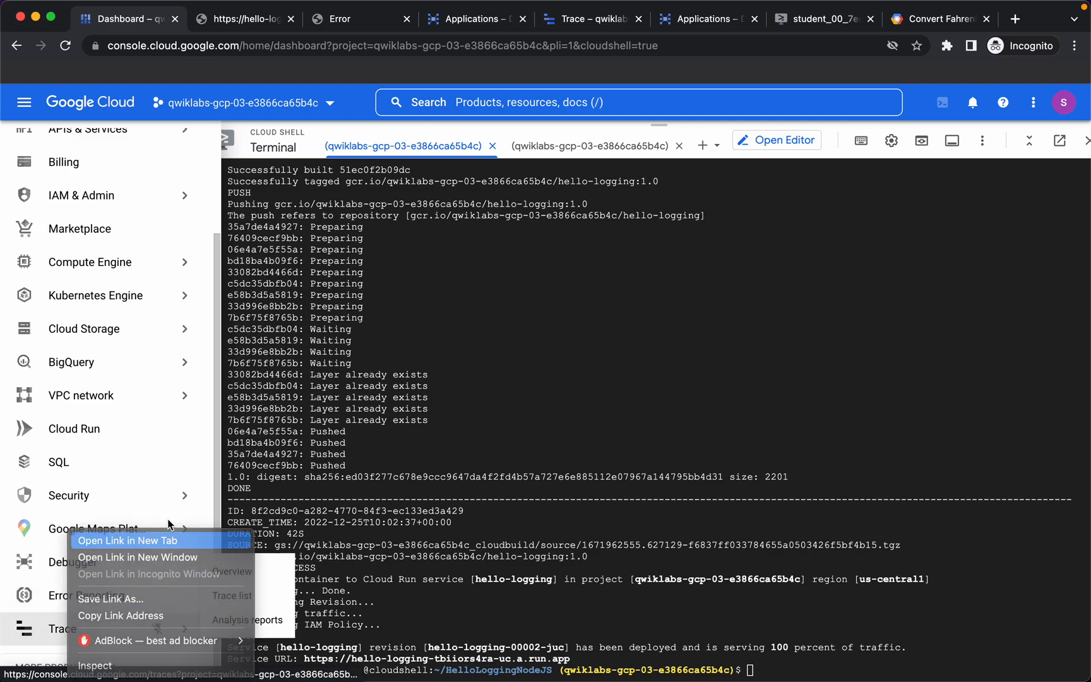
left_click(227, 19)
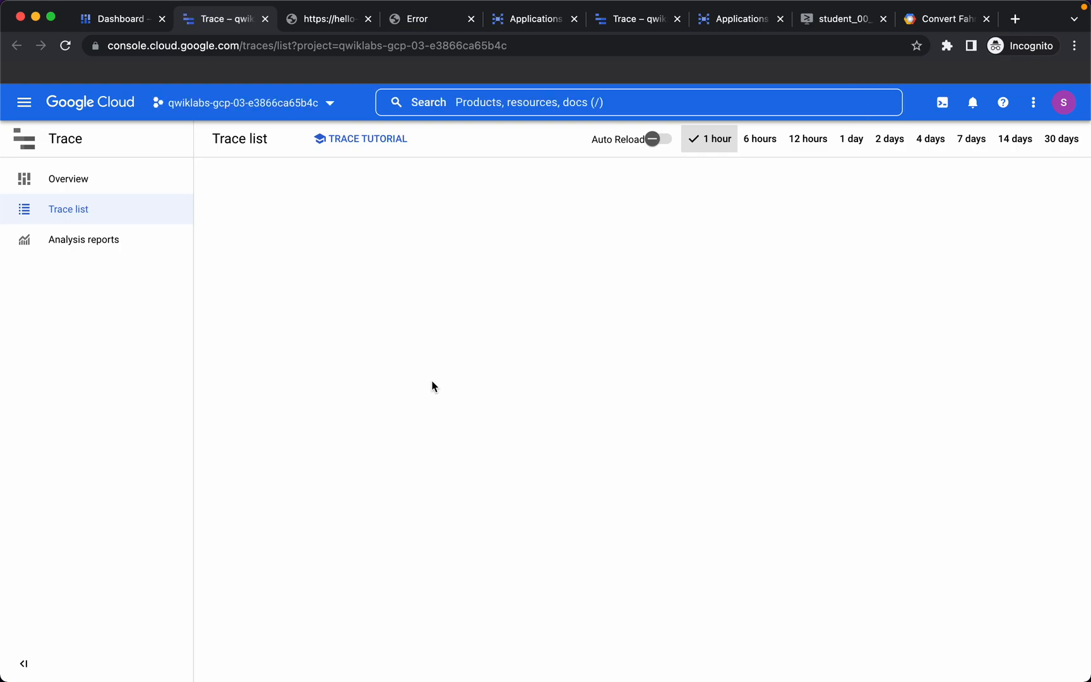
left_click(654, 140)
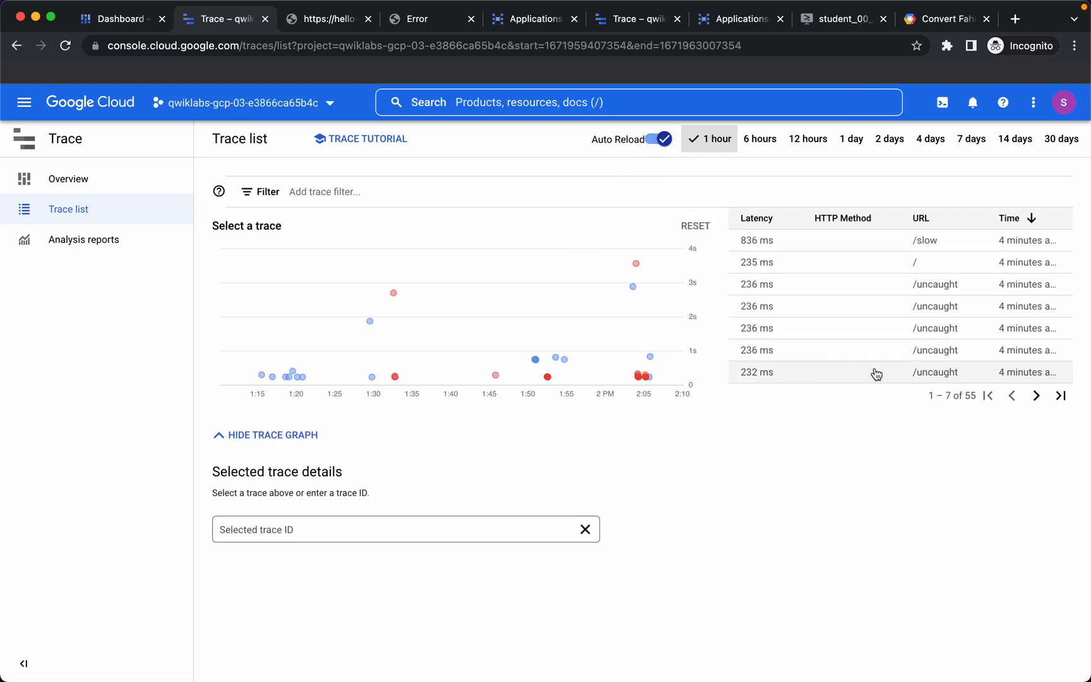
Open the newest /slow trace and examine its slowPi and slowPi2 child spans and their timings
left_click(867, 250)
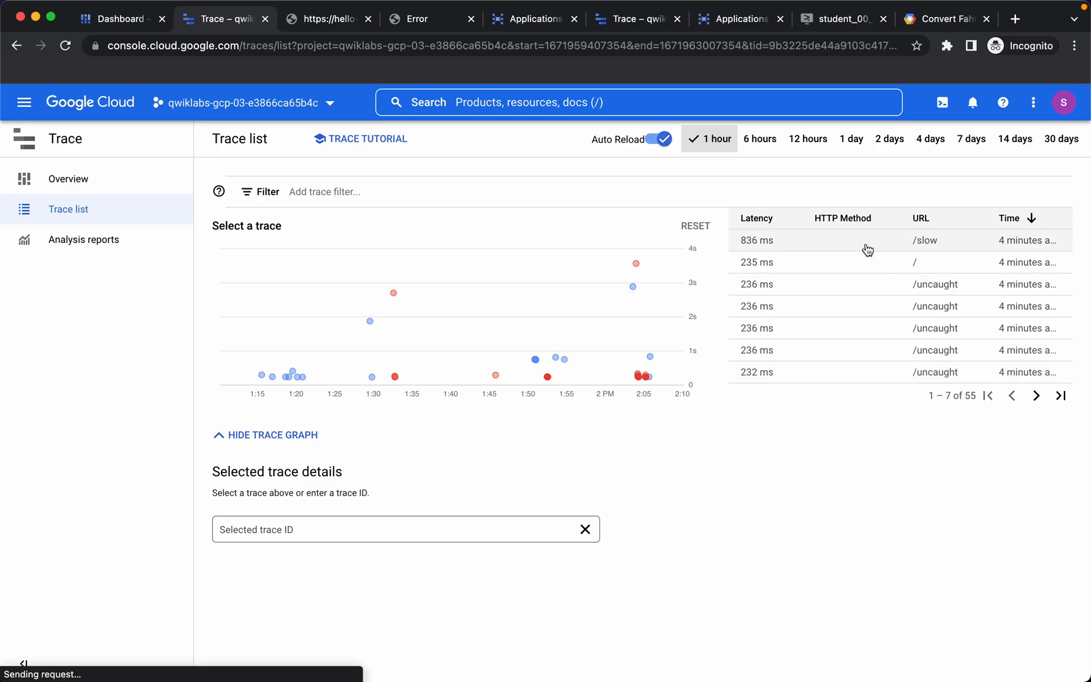
scroll(812, 440, "down", 5)
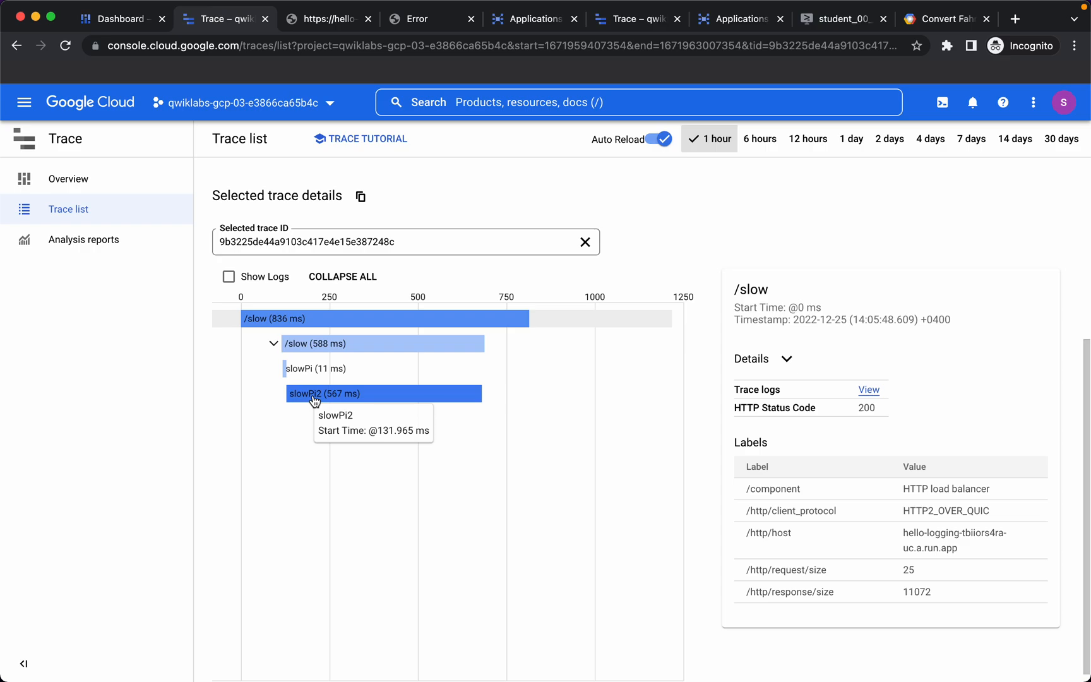
scroll(974, 375, "up", 5)
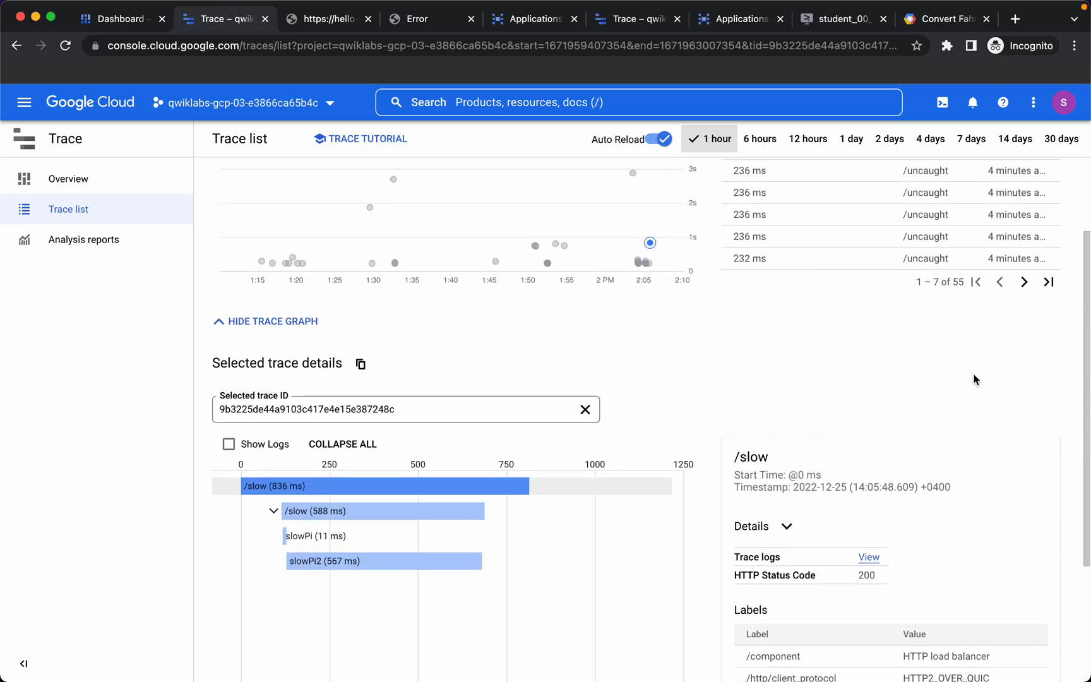